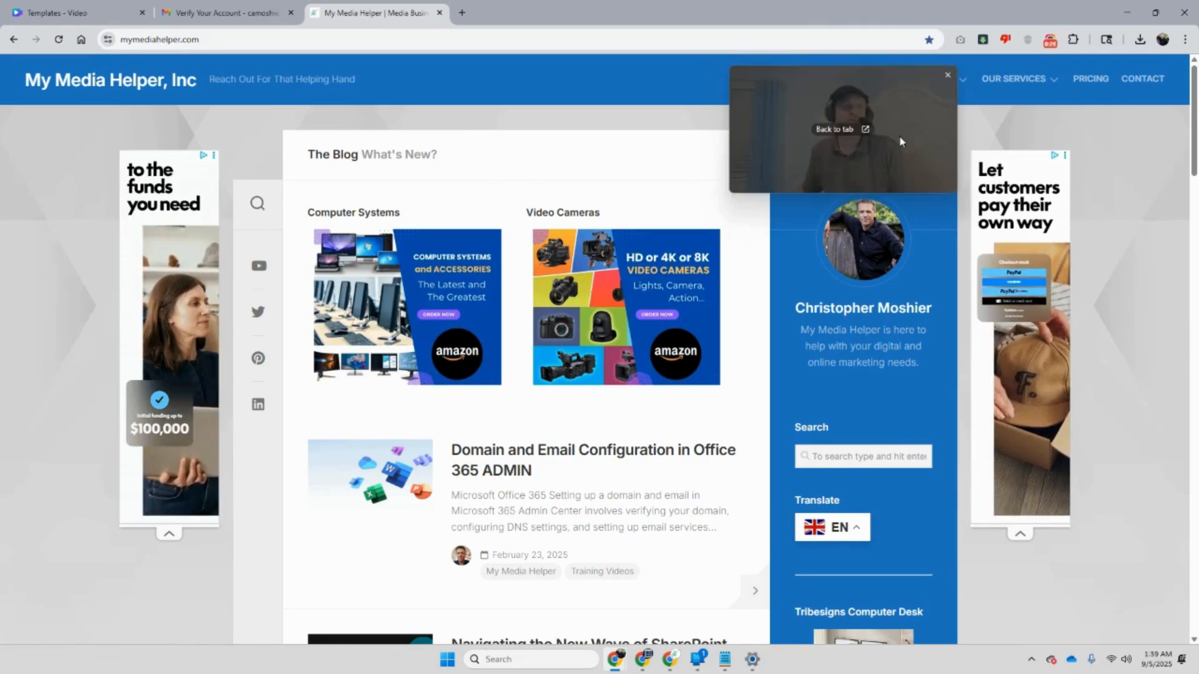
Go to office.com and open SharePoint from the Microsoft 365 apps page
{"action": "left_click", "coordinate": [201, 42]}
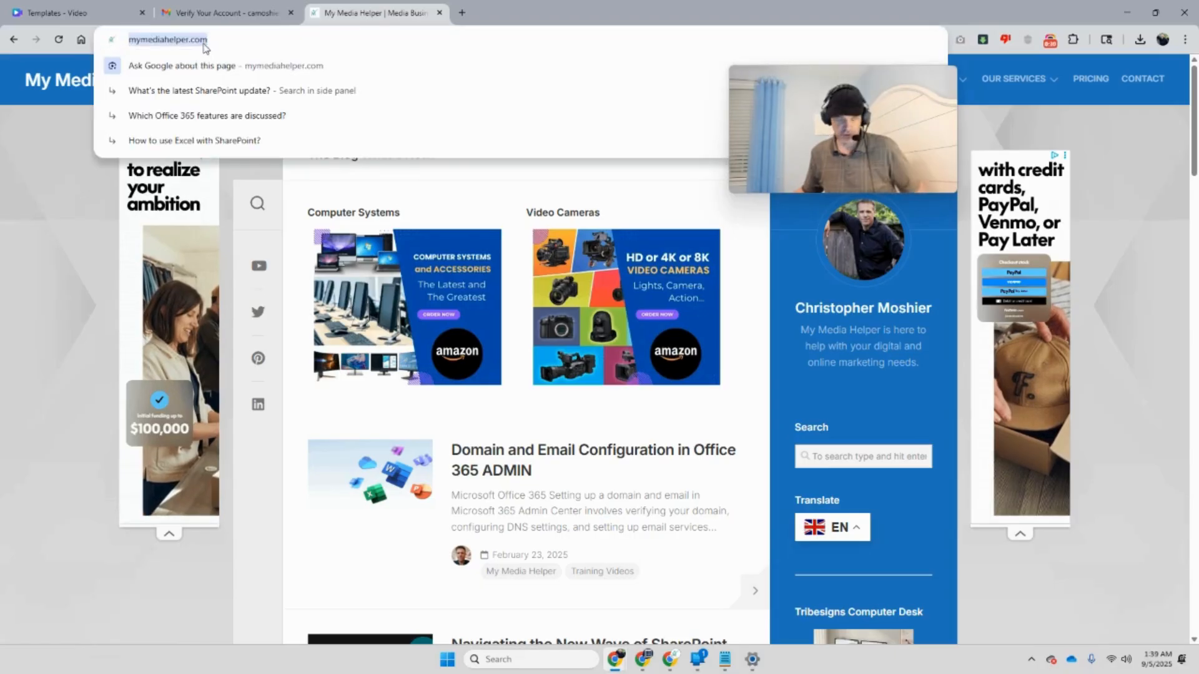
{"action": "type", "text": "offi"}
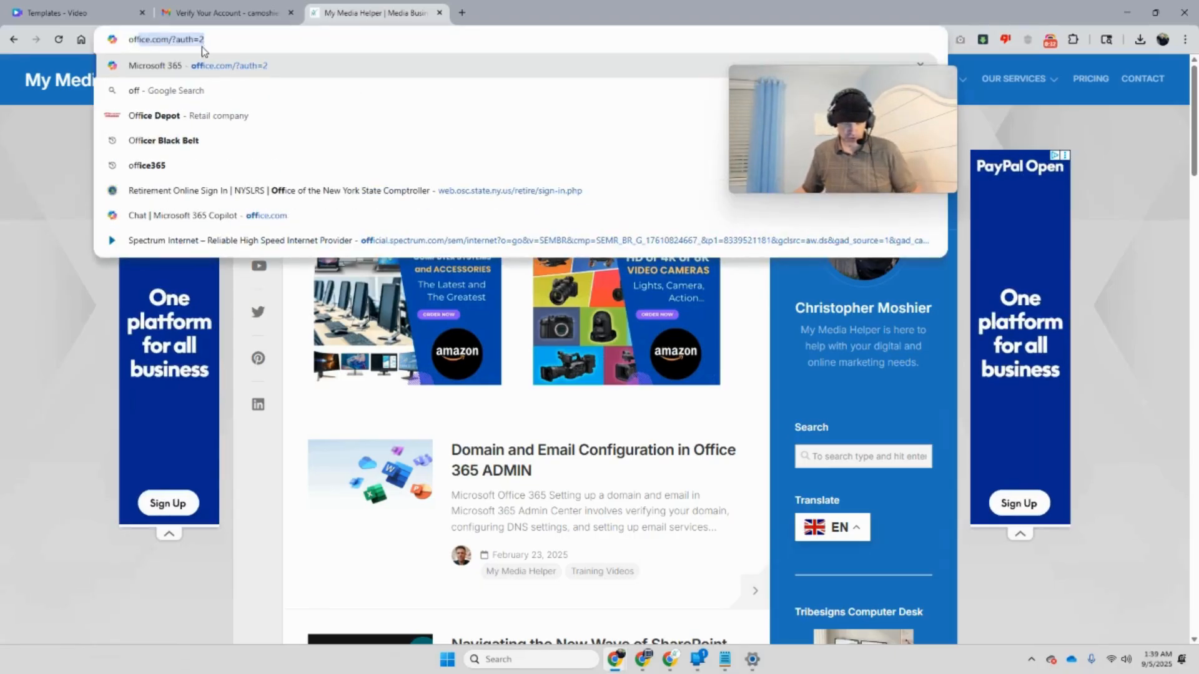
{"action": "type", "text": "ce"}
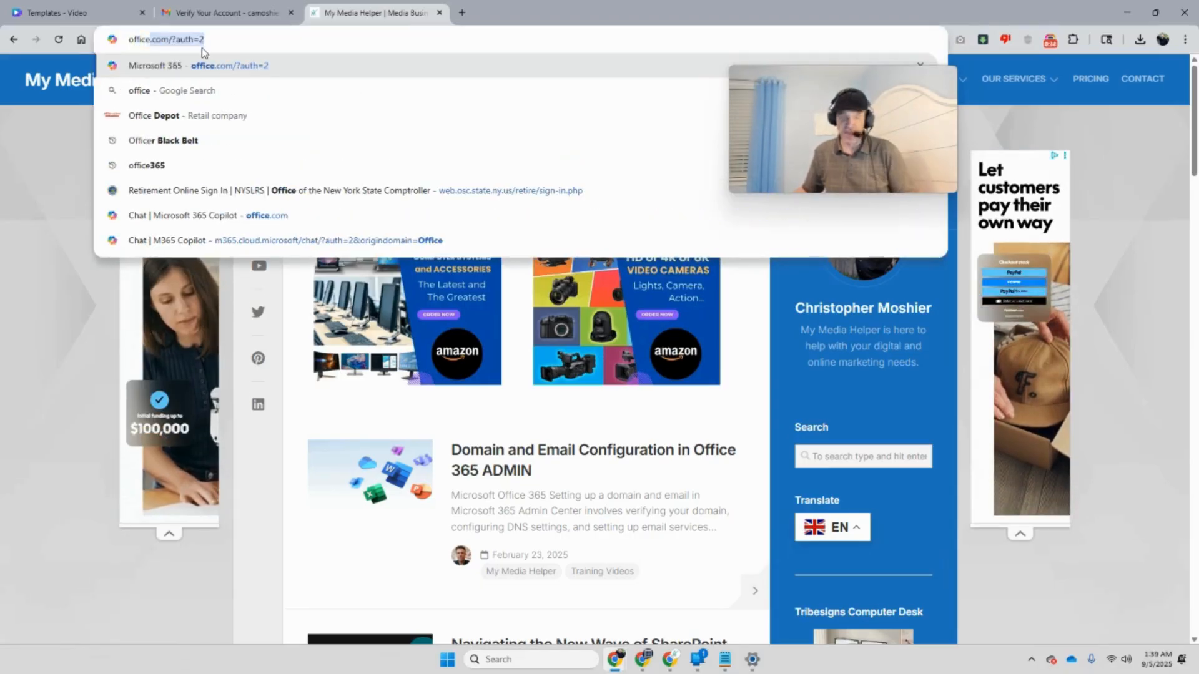
{"action": "key", "text": "Return"}
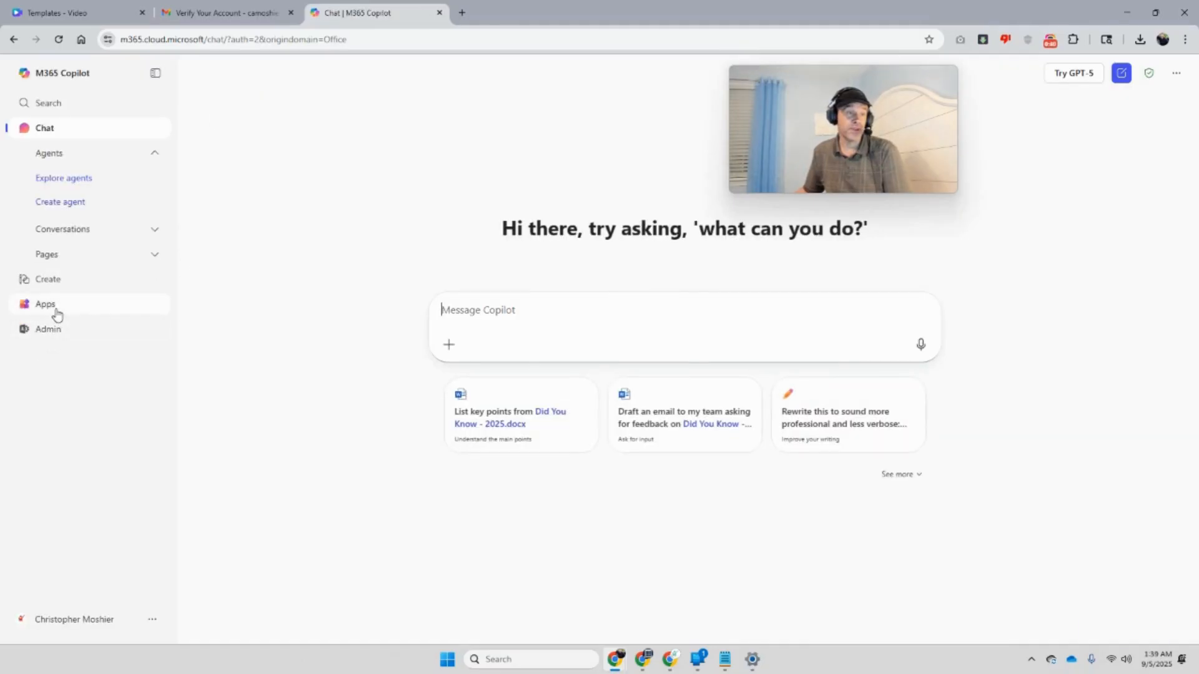
{"action": "left_click", "coordinate": [55, 311]}
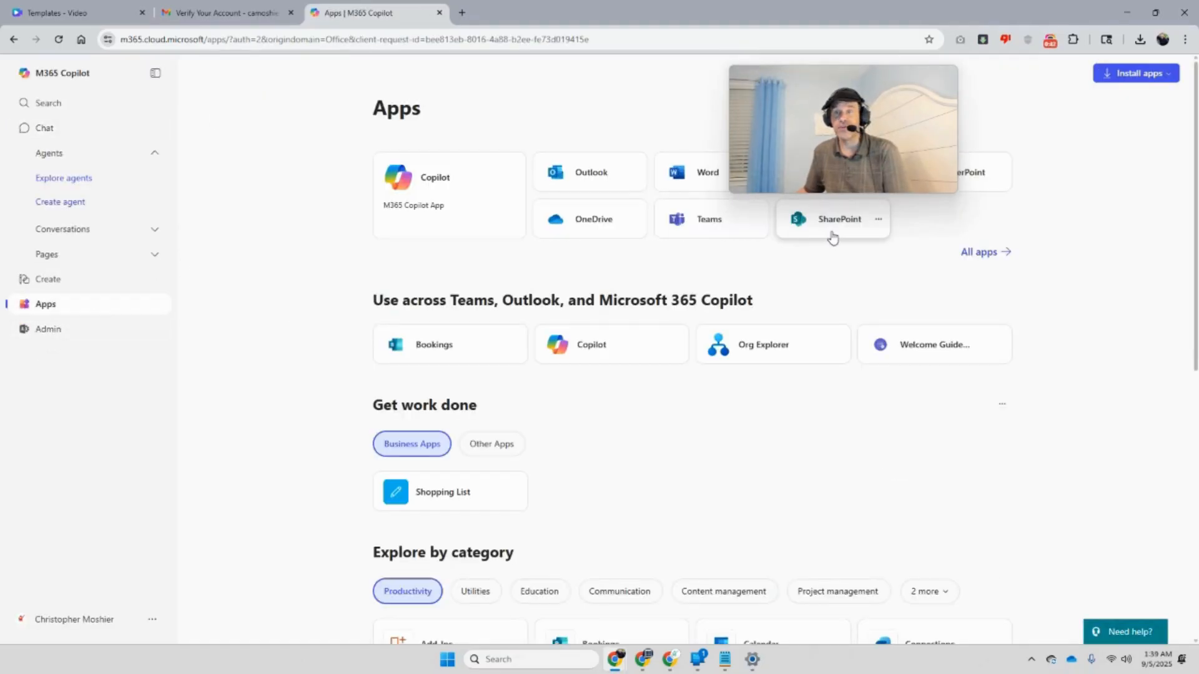
{"action": "left_click", "coordinate": [832, 236]}
Open the Making Comics Studios site from the frequent sites and look over its home page
{"action": "scroll", "coordinate": [641, 322], "scroll_direction": "down", "scroll_amount": 2}
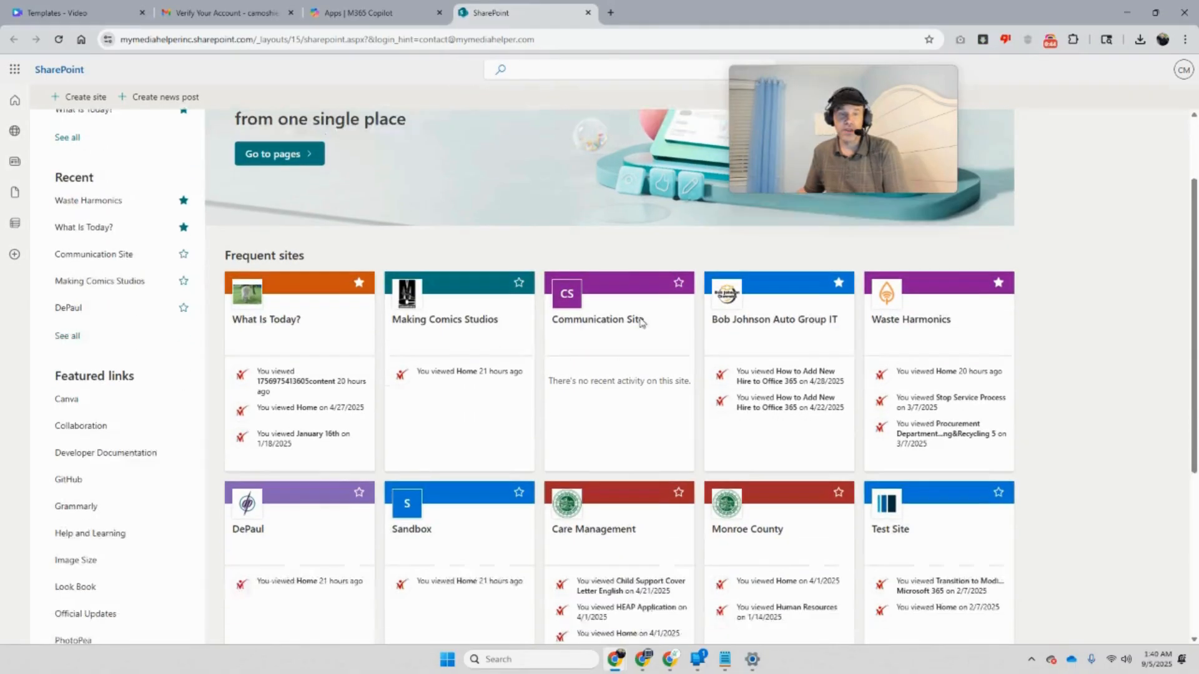
{"action": "left_click", "coordinate": [443, 308]}
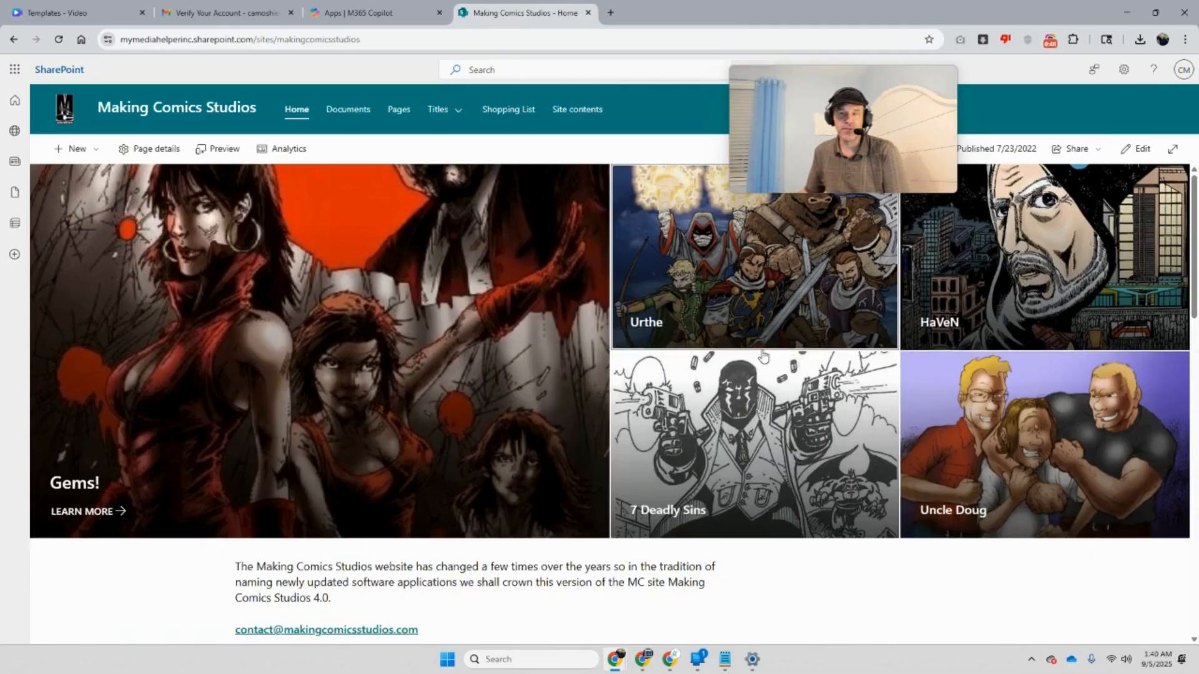
{"action": "scroll", "coordinate": [762, 351], "scroll_direction": "down", "scroll_amount": 8}
{"action": "scroll", "coordinate": [757, 351], "scroll_direction": "up", "scroll_amount": 6}
{"action": "scroll", "coordinate": [757, 351], "scroll_direction": "up", "scroll_amount": 2}
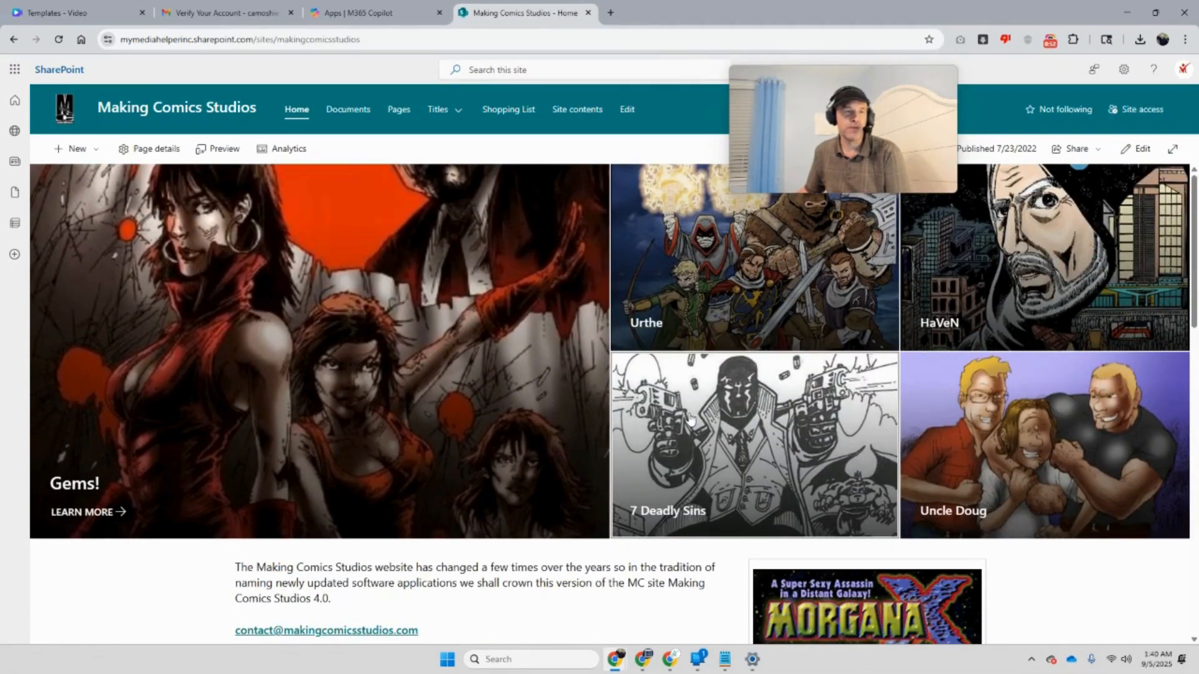
Browse the page templates gallery and create a new site page from the Photo showcases template
{"action": "left_click", "coordinate": [95, 154]}
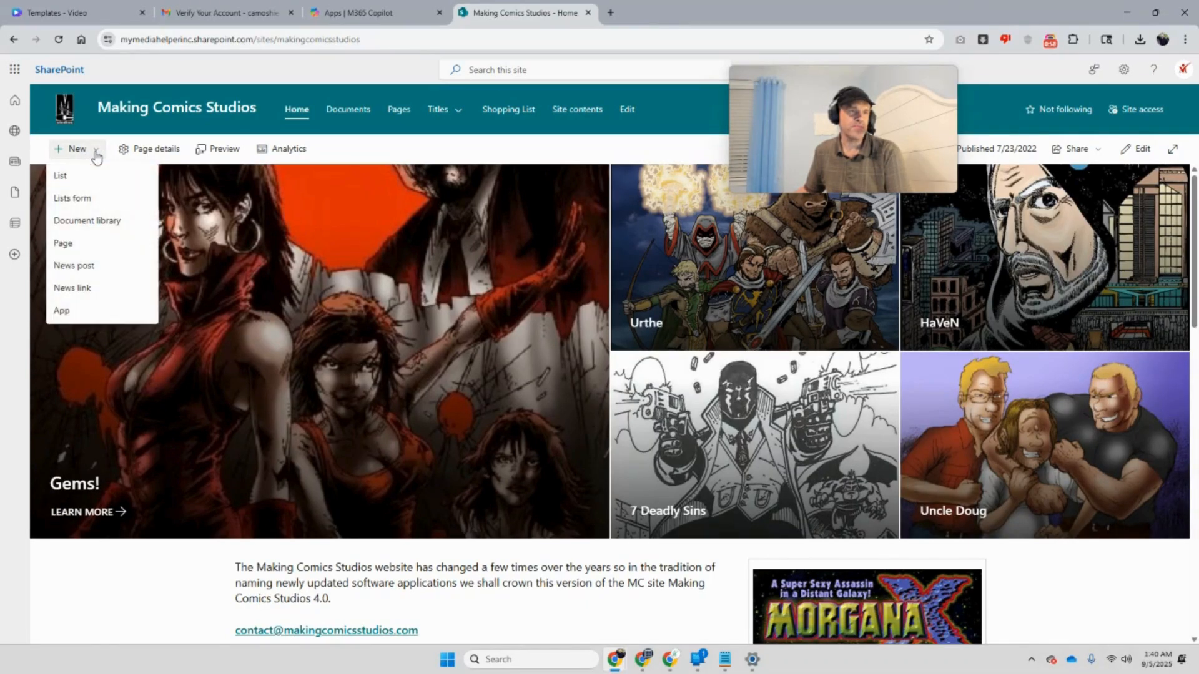
{"action": "left_click", "coordinate": [76, 248]}
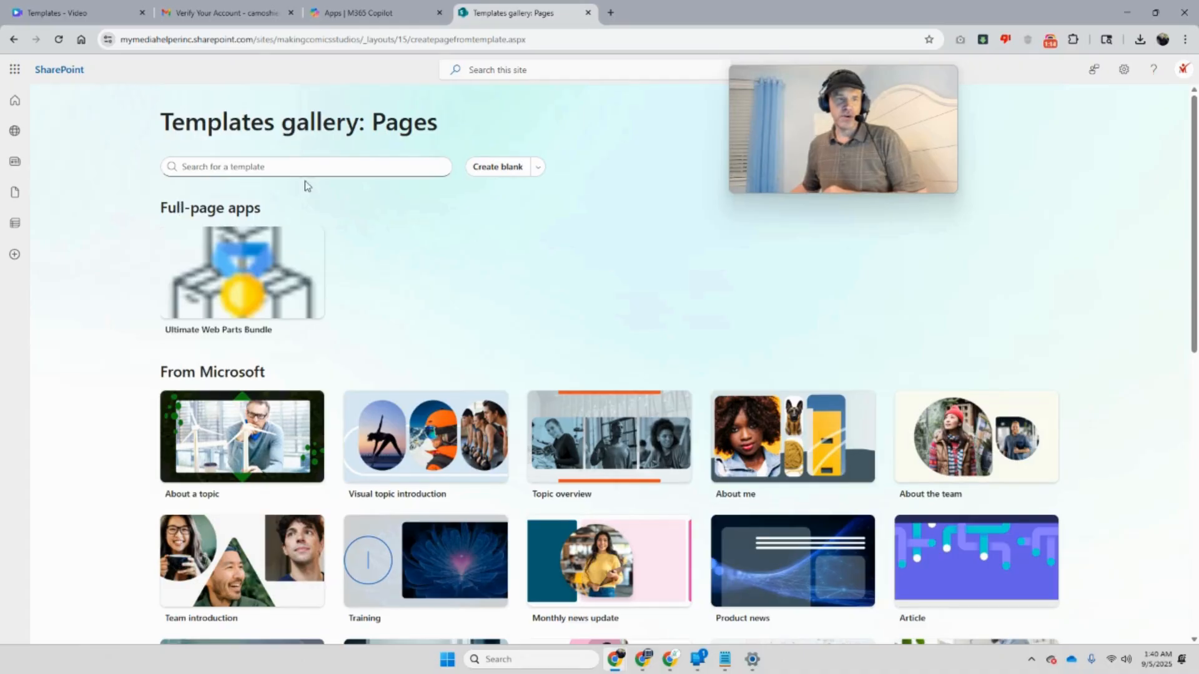
{"action": "scroll", "coordinate": [306, 186], "scroll_direction": "down", "scroll_amount": 4}
{"action": "scroll", "coordinate": [593, 423], "scroll_direction": "down", "scroll_amount": 2}
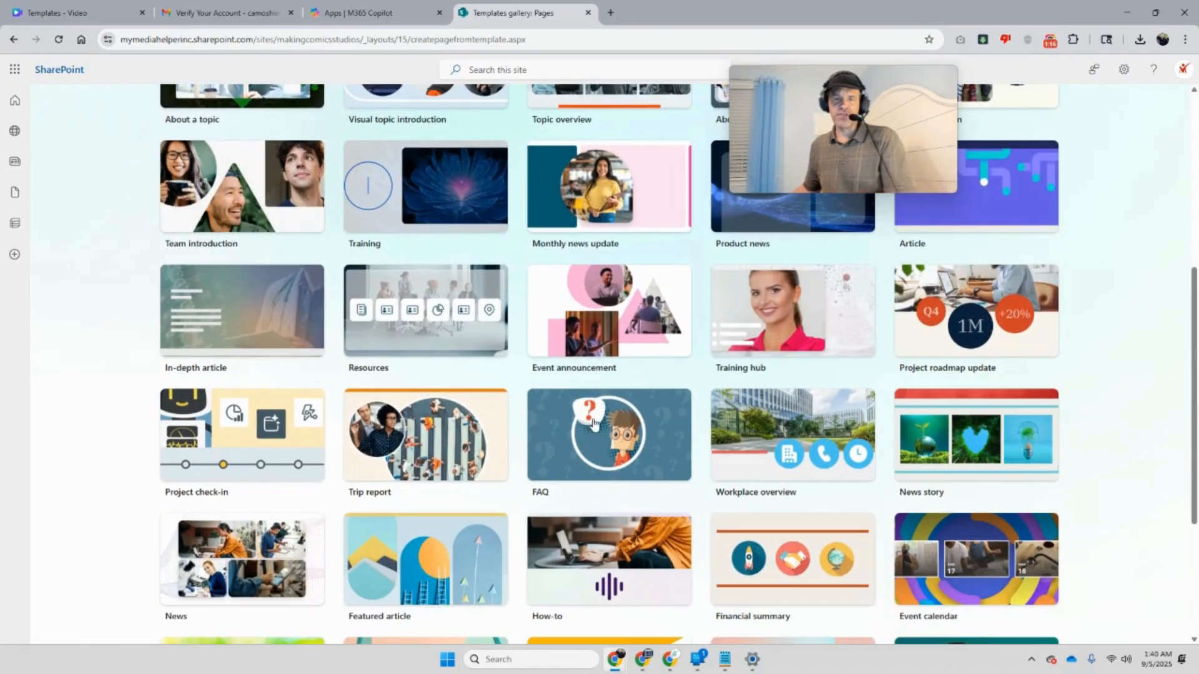
{"action": "scroll", "coordinate": [618, 409], "scroll_direction": "down", "scroll_amount": 4}
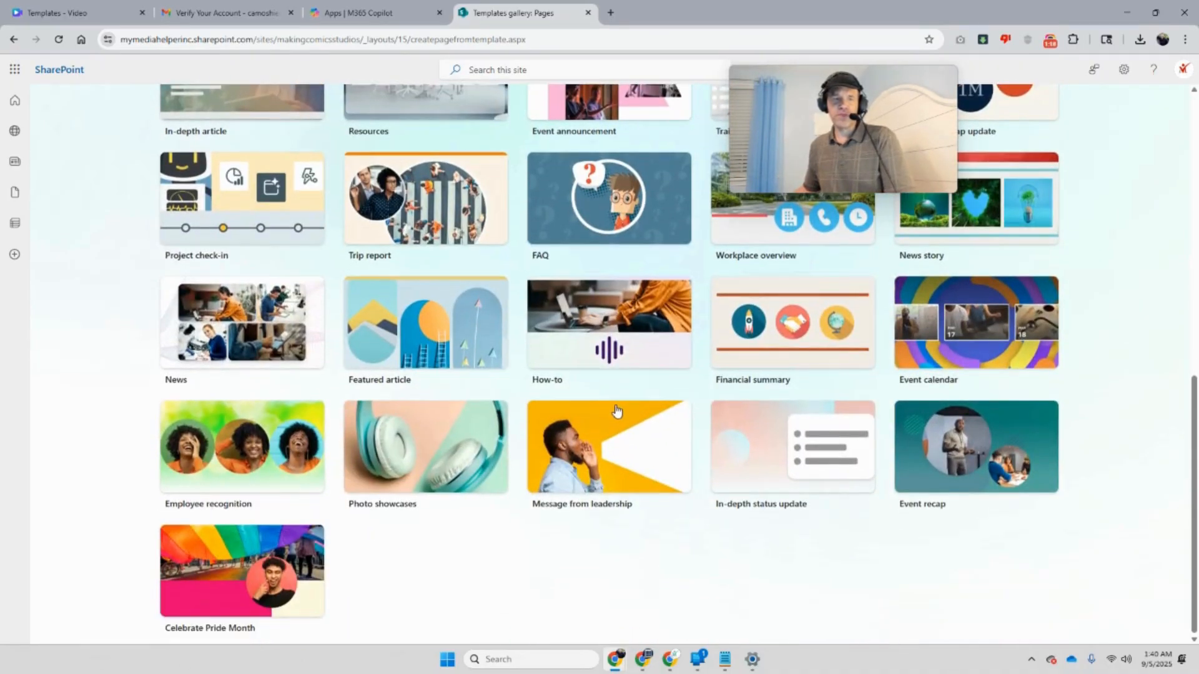
{"action": "scroll", "coordinate": [615, 410], "scroll_direction": "up", "scroll_amount": 4}
{"action": "scroll", "coordinate": [614, 411], "scroll_direction": "up", "scroll_amount": 3}
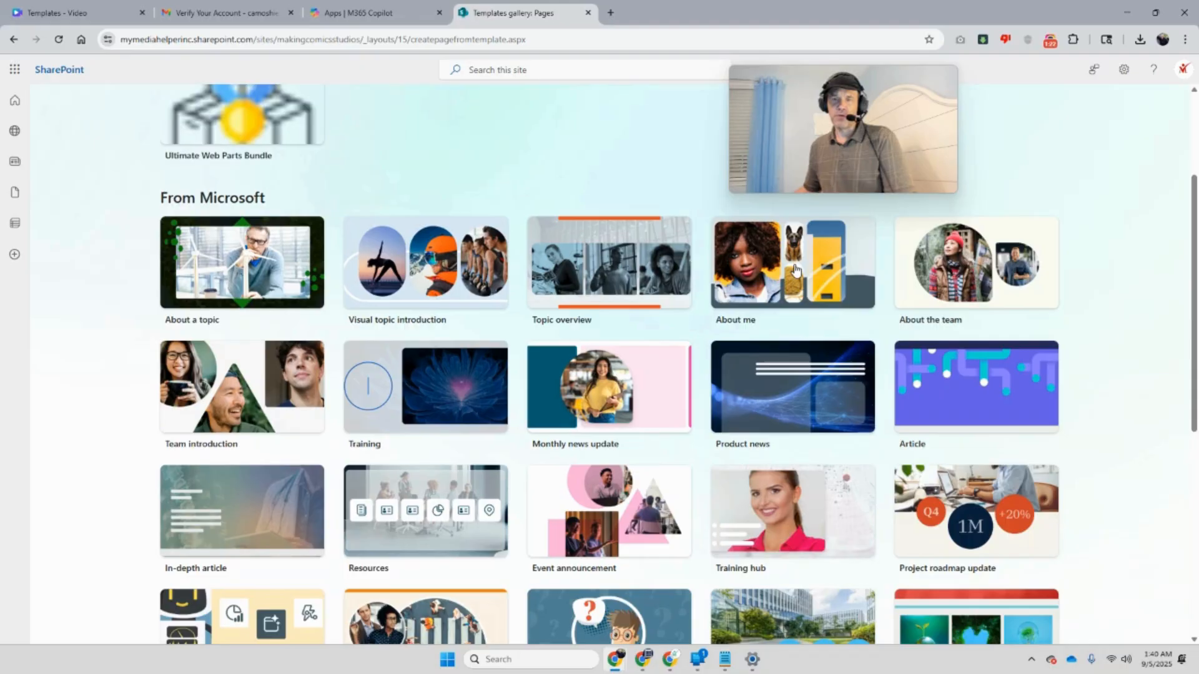
{"action": "scroll", "coordinate": [926, 343], "scroll_direction": "down", "scroll_amount": 7}
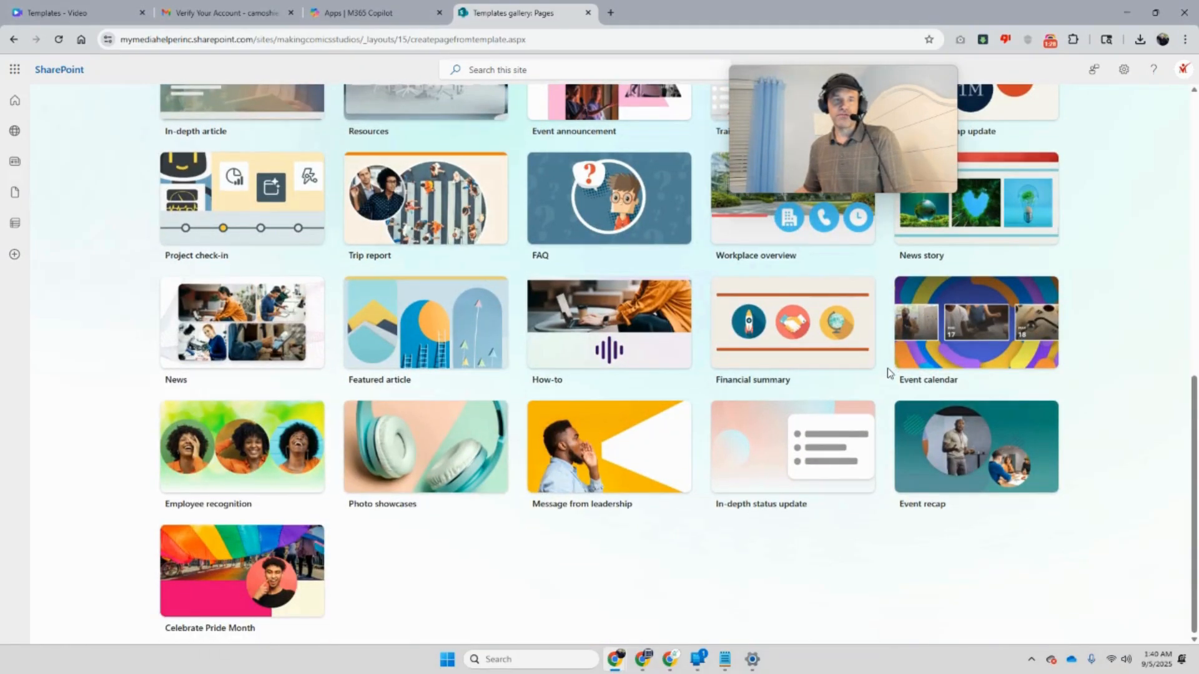
{"action": "scroll", "coordinate": [890, 373], "scroll_direction": "up", "scroll_amount": 9}
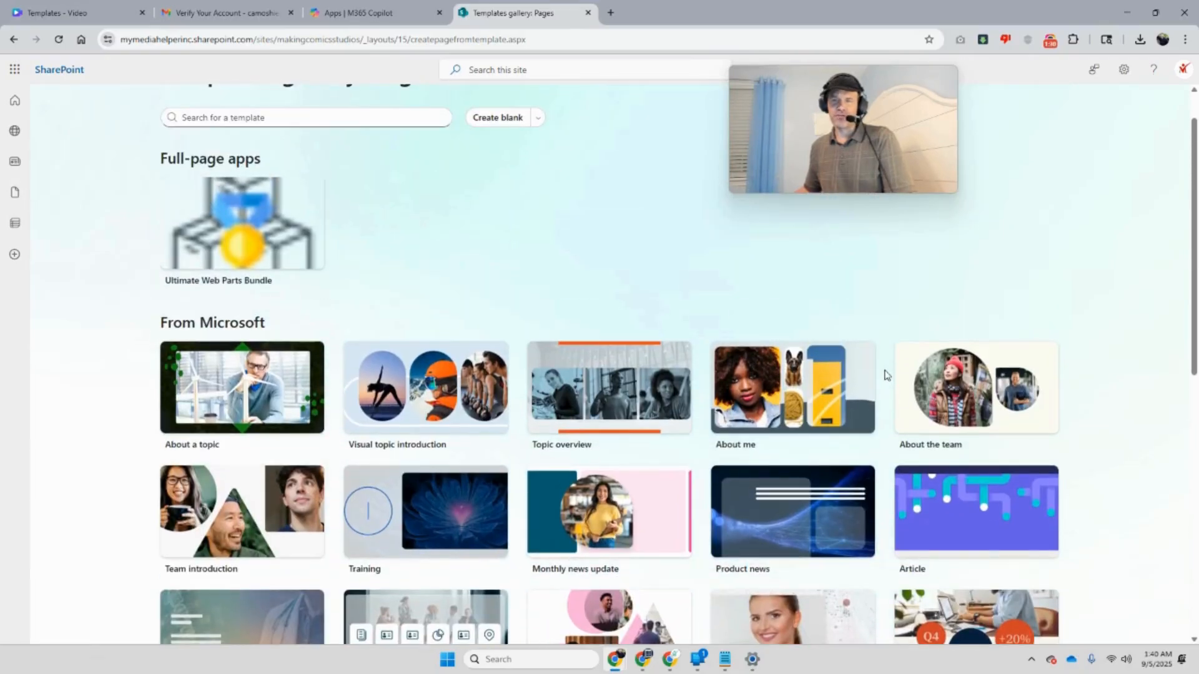
{"action": "scroll", "coordinate": [888, 375], "scroll_direction": "down", "scroll_amount": 9}
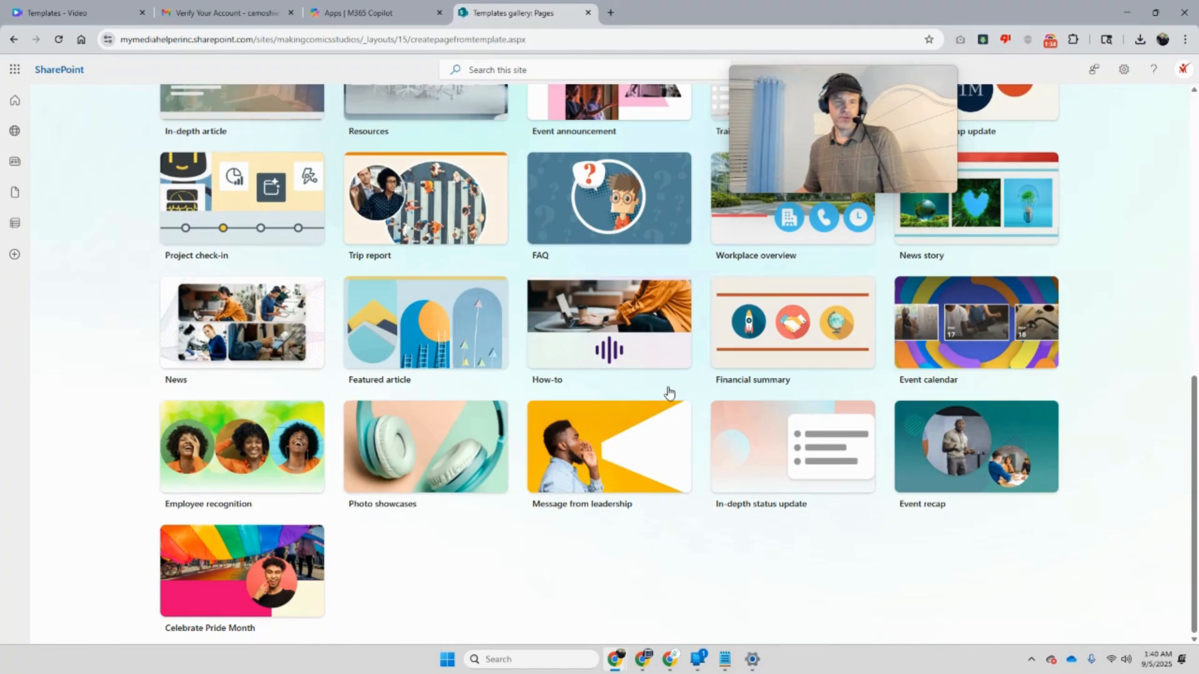
{"action": "left_click", "coordinate": [446, 454]}
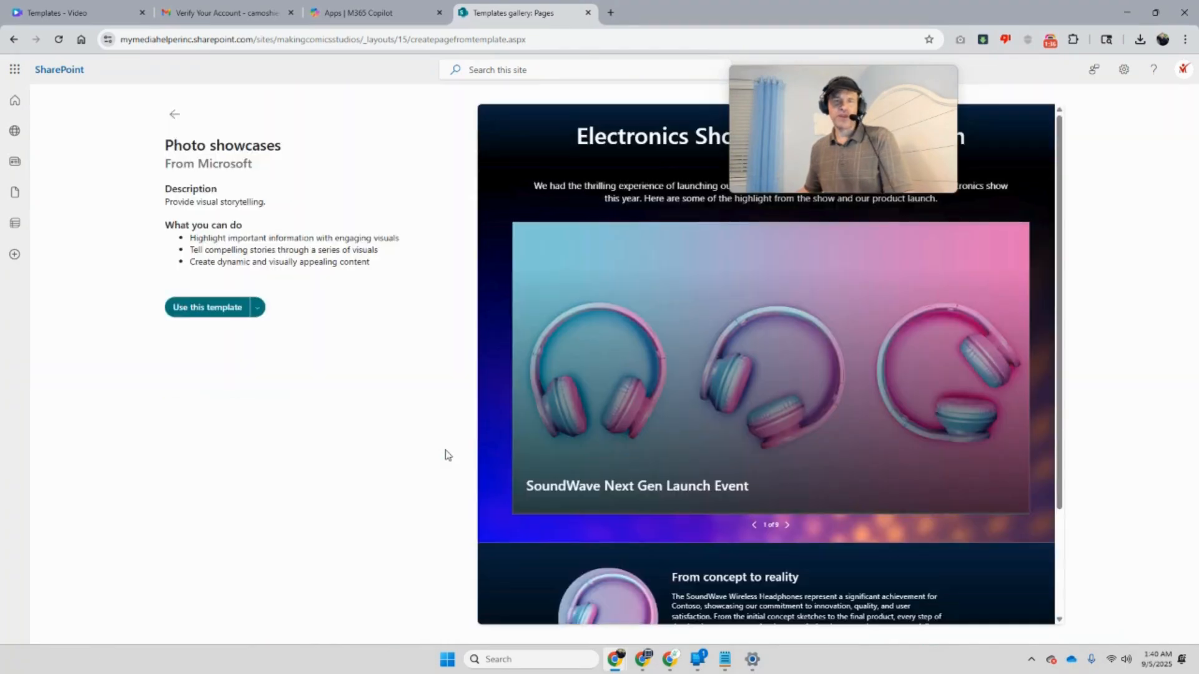
{"action": "left_click", "coordinate": [178, 306]}
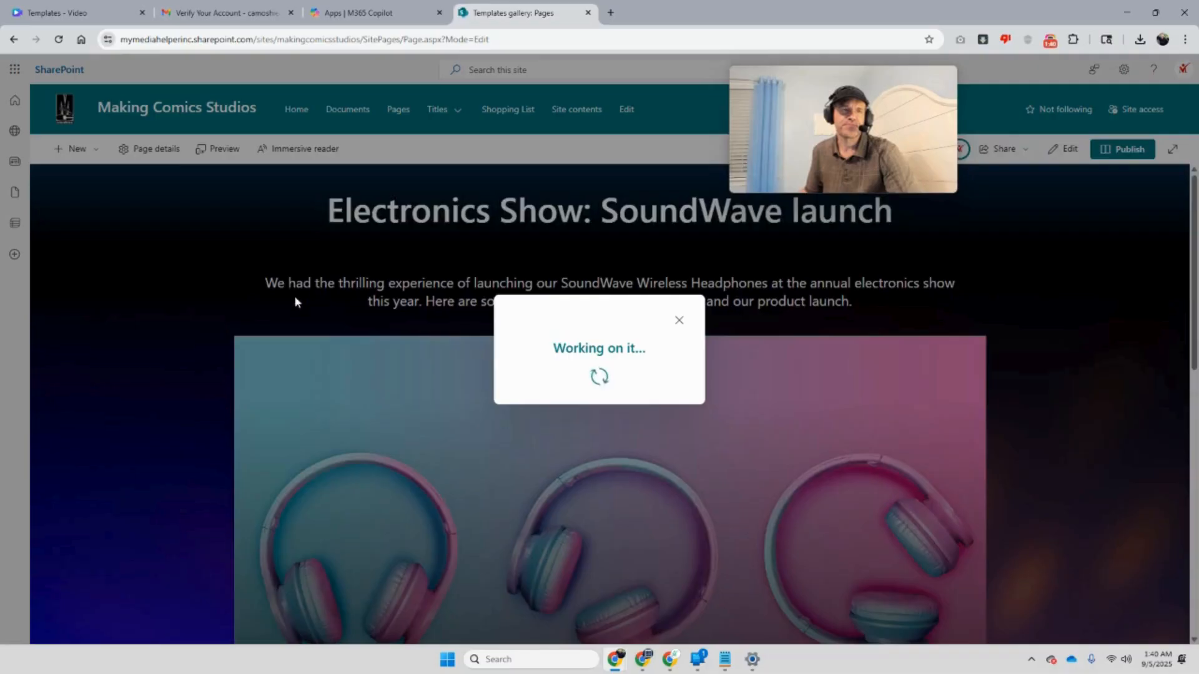
Look through the new page's title, image gallery and text sections in editing mode
{"action": "scroll", "coordinate": [406, 331], "scroll_direction": "down", "scroll_amount": 2}
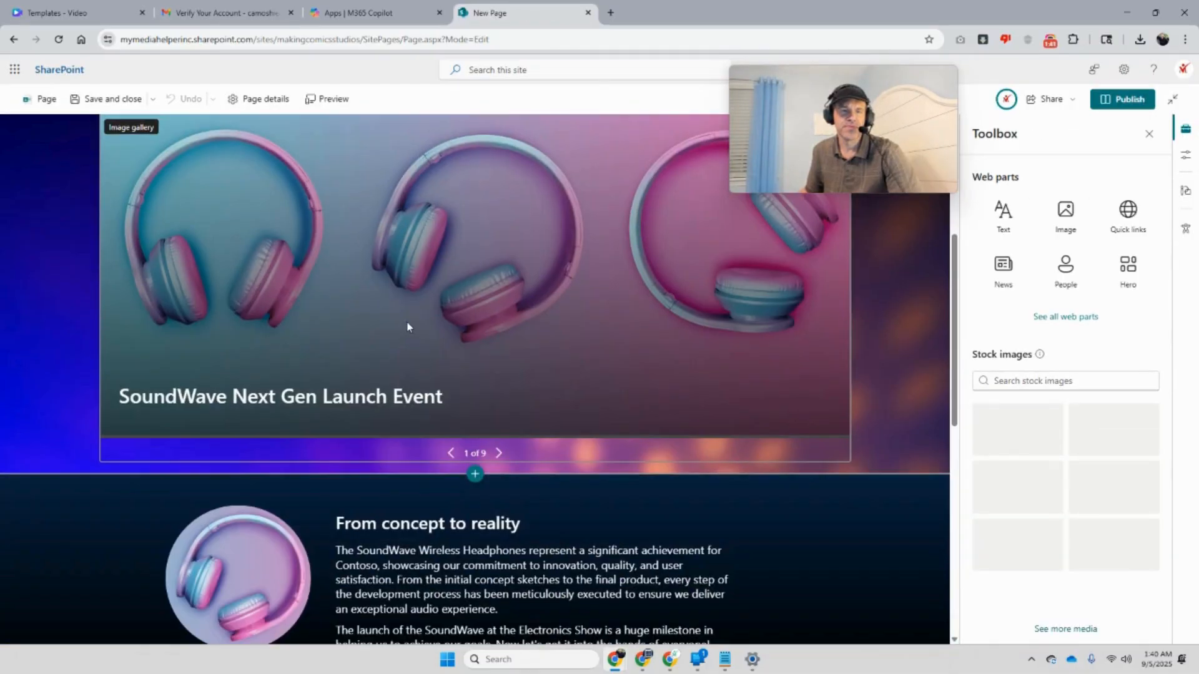
{"action": "scroll", "coordinate": [405, 318], "scroll_direction": "down", "scroll_amount": 5}
{"action": "scroll", "coordinate": [406, 312], "scroll_direction": "up", "scroll_amount": 3}
{"action": "scroll", "coordinate": [413, 300], "scroll_direction": "up", "scroll_amount": 6}
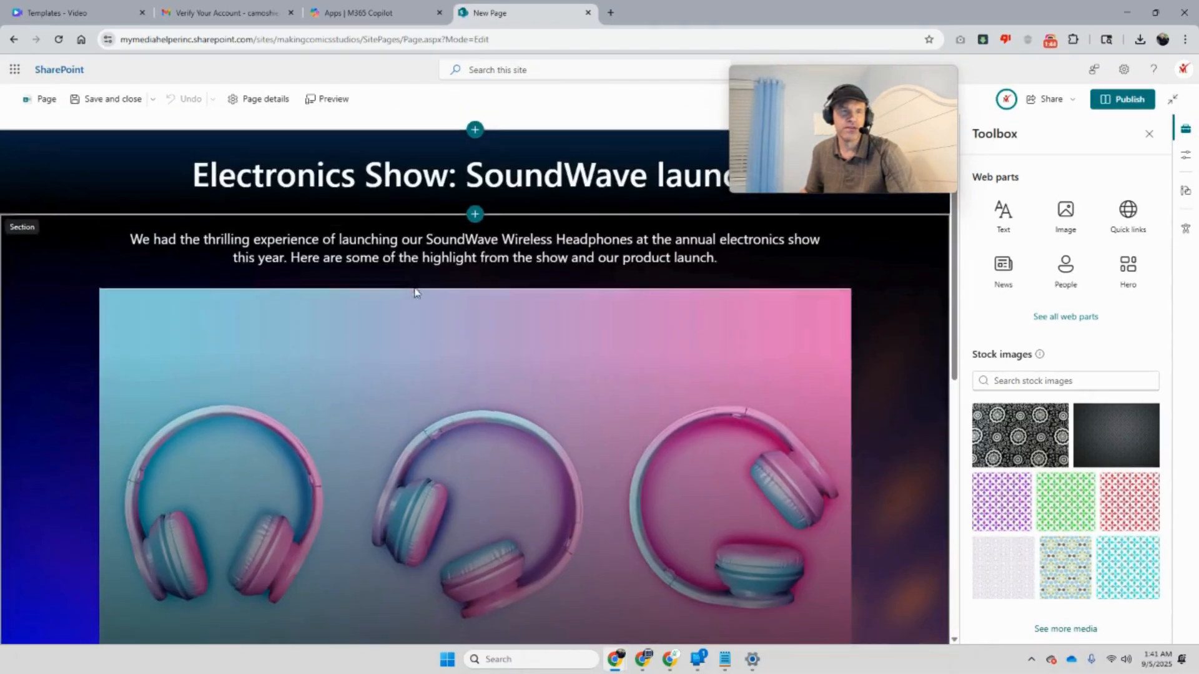
{"action": "scroll", "coordinate": [415, 288], "scroll_direction": "down", "scroll_amount": 8}
{"action": "scroll", "coordinate": [412, 285], "scroll_direction": "up", "scroll_amount": 5}
{"action": "scroll", "coordinate": [405, 283], "scroll_direction": "down", "scroll_amount": 5}
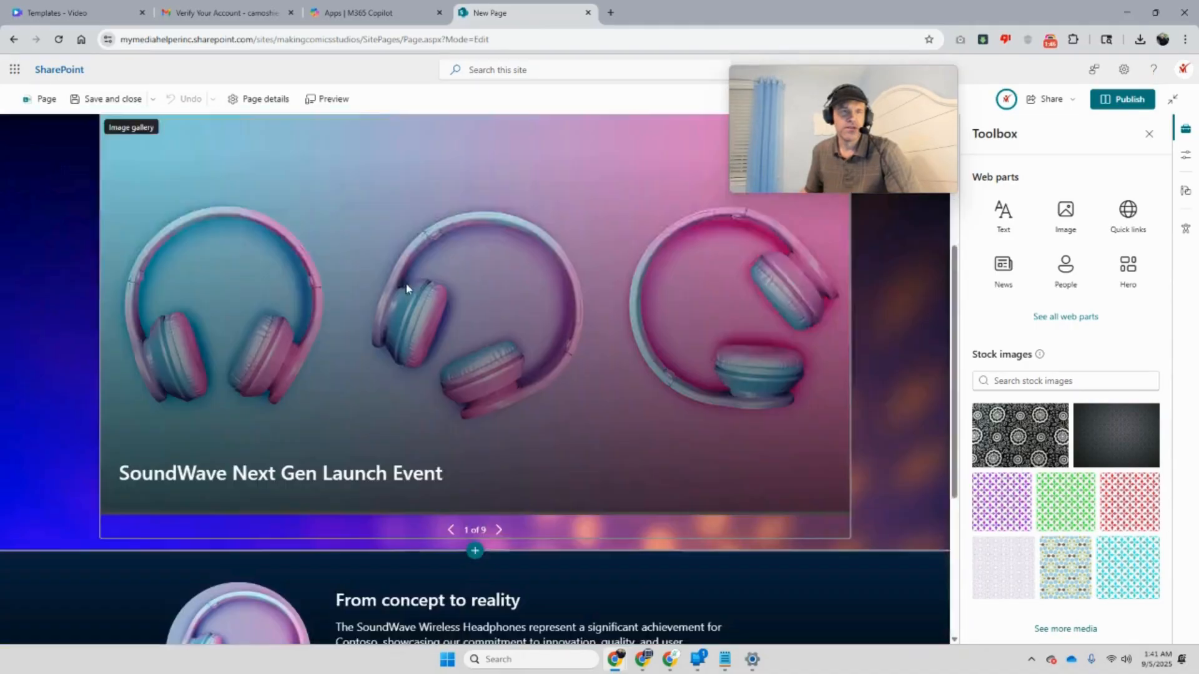
{"action": "scroll", "coordinate": [424, 439], "scroll_direction": "up", "scroll_amount": 5}
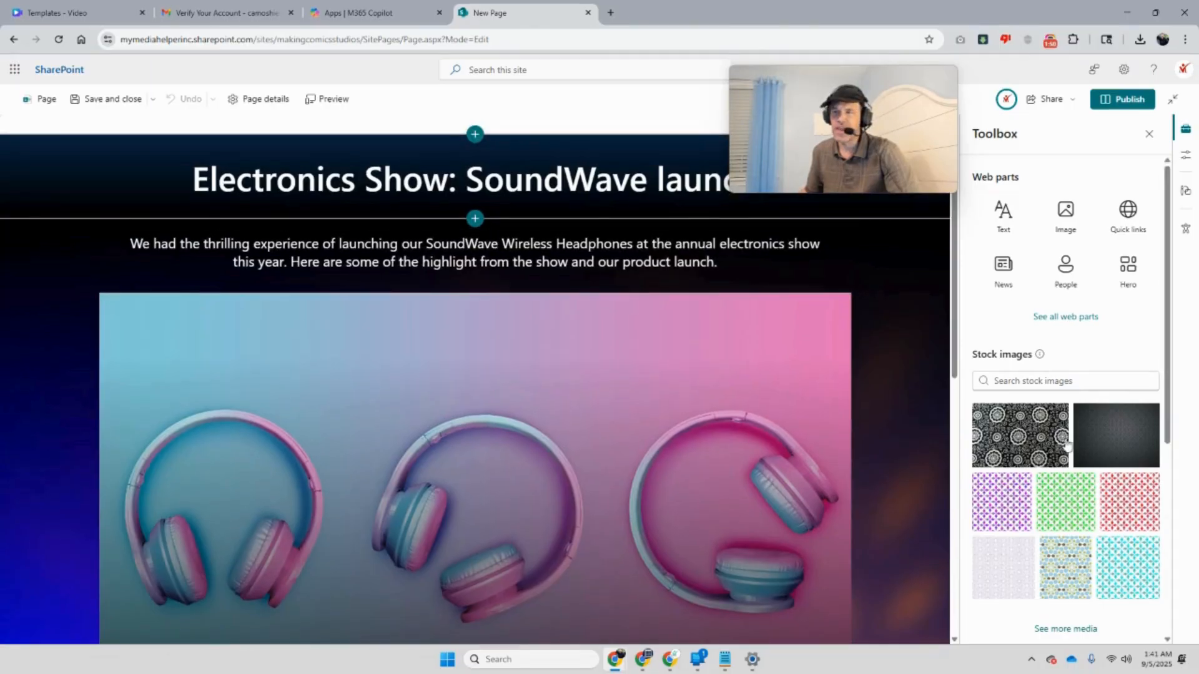
Add the Drone Industry section template to the end of the page
{"action": "scroll", "coordinate": [1083, 396], "scroll_direction": "down", "scroll_amount": 5}
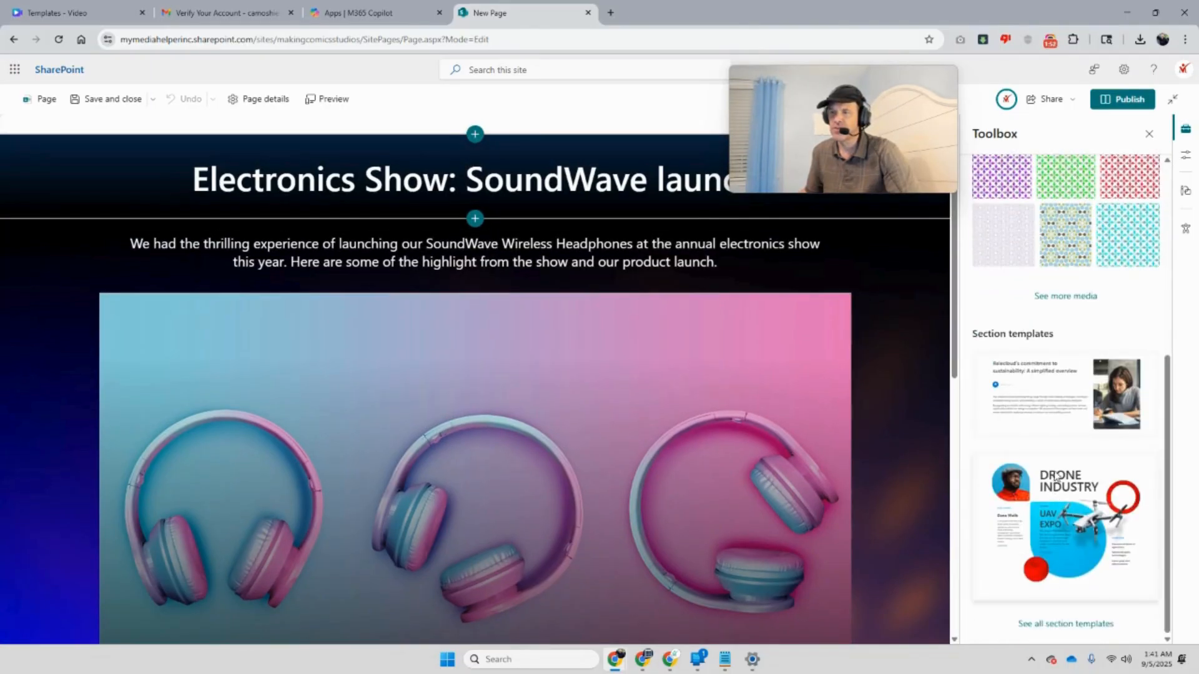
{"action": "scroll", "coordinate": [760, 463], "scroll_direction": "down", "scroll_amount": 5}
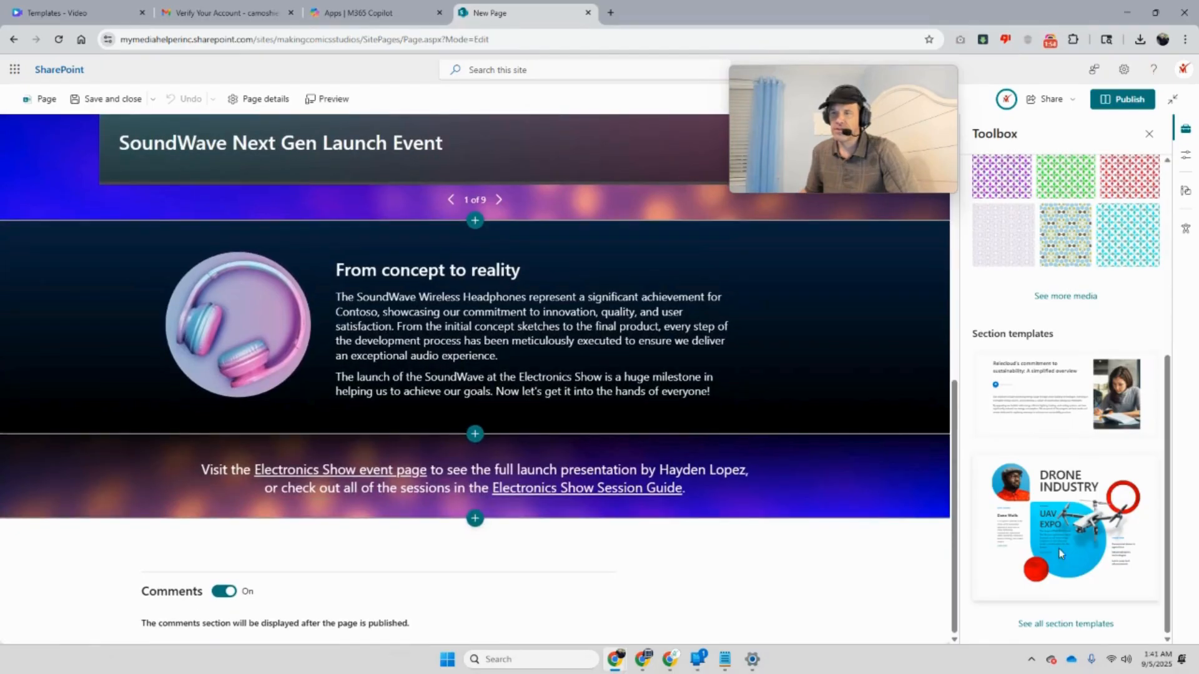
{"action": "left_click", "coordinate": [1072, 555]}
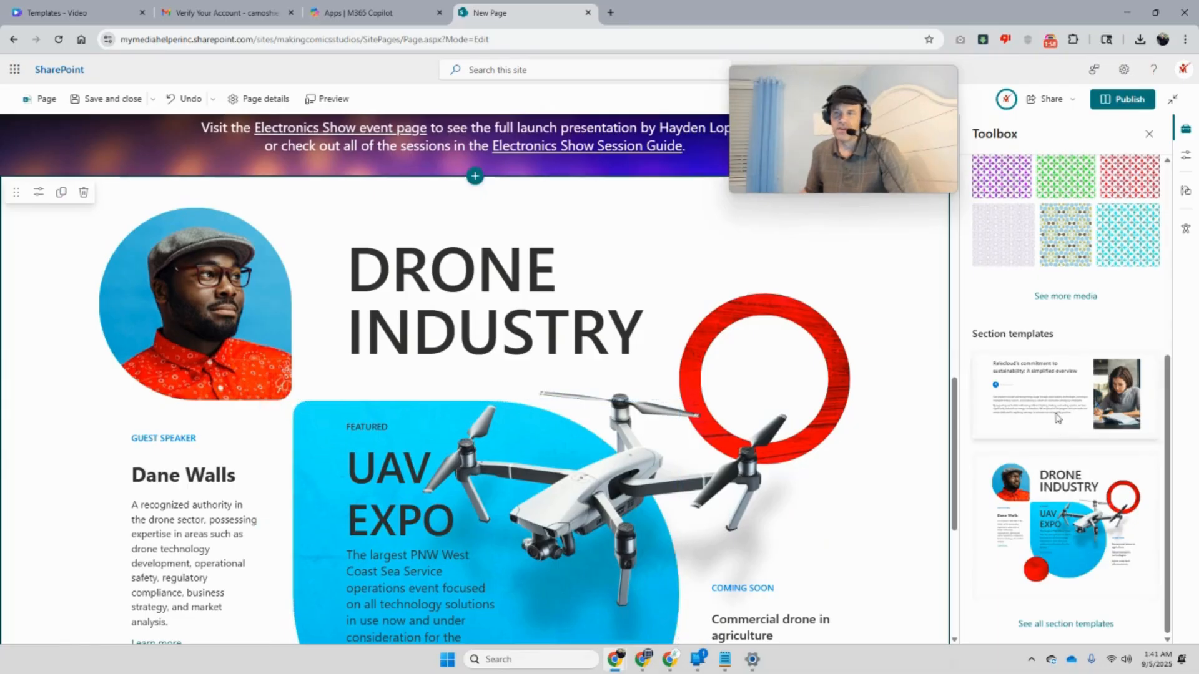
Browse all section templates and add the Project Zypher, Agenda and Relecloud sustainability overview sections to the page
{"action": "left_click", "coordinate": [1063, 624]}
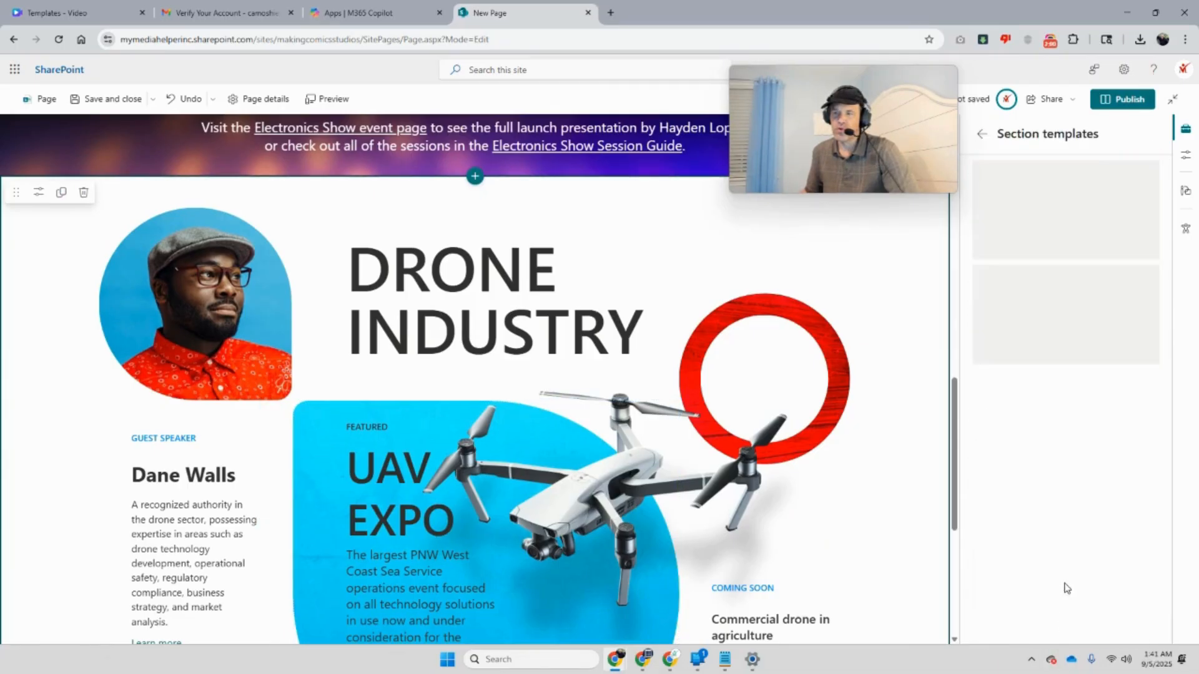
{"action": "scroll", "coordinate": [1058, 473], "scroll_direction": "down", "scroll_amount": 10}
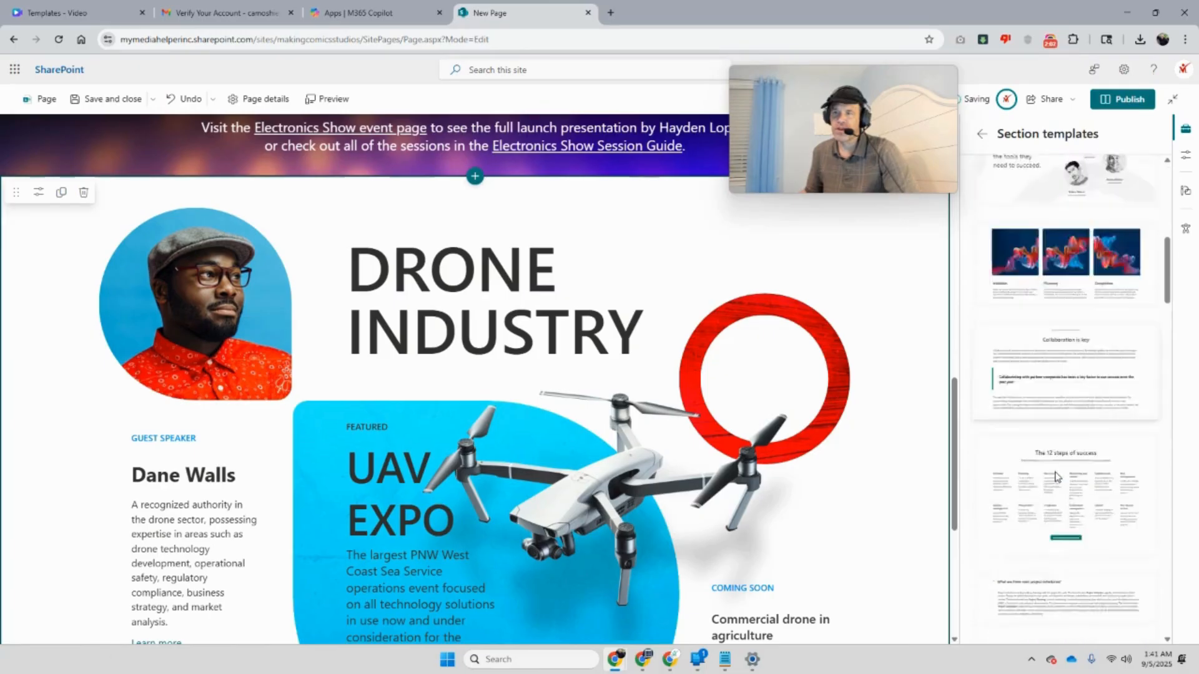
{"action": "scroll", "coordinate": [1055, 478], "scroll_direction": "down", "scroll_amount": 15}
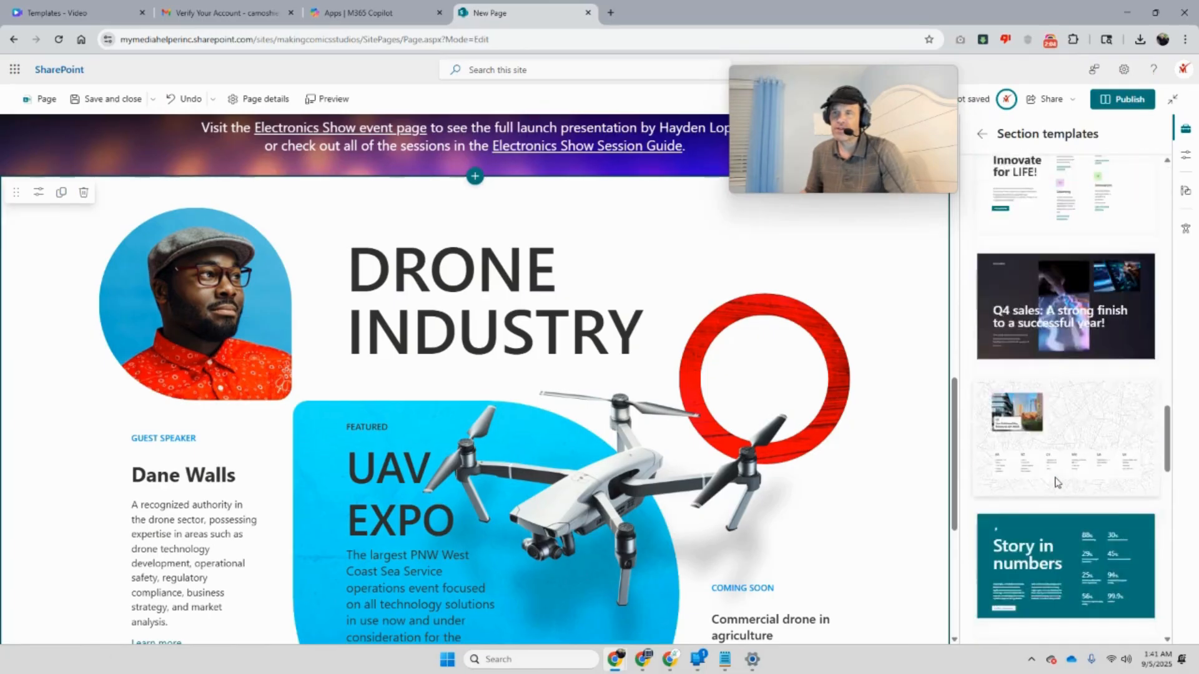
{"action": "scroll", "coordinate": [1055, 478], "scroll_direction": "down", "scroll_amount": 10}
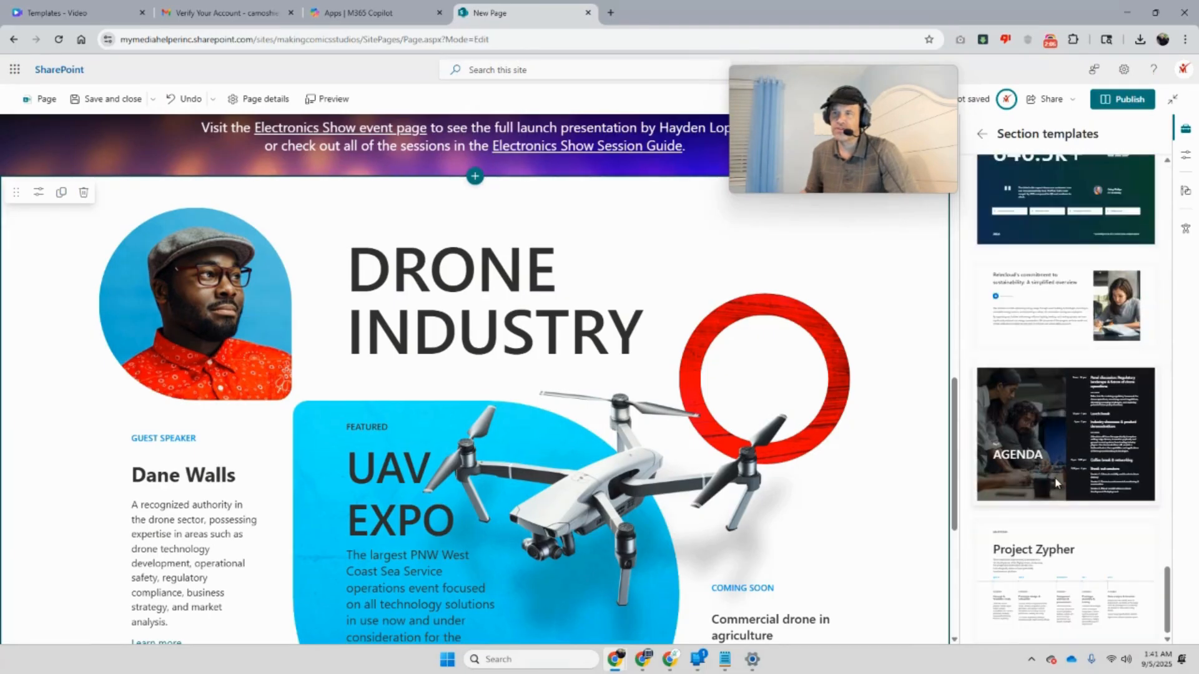
{"action": "left_click", "coordinate": [1053, 574]}
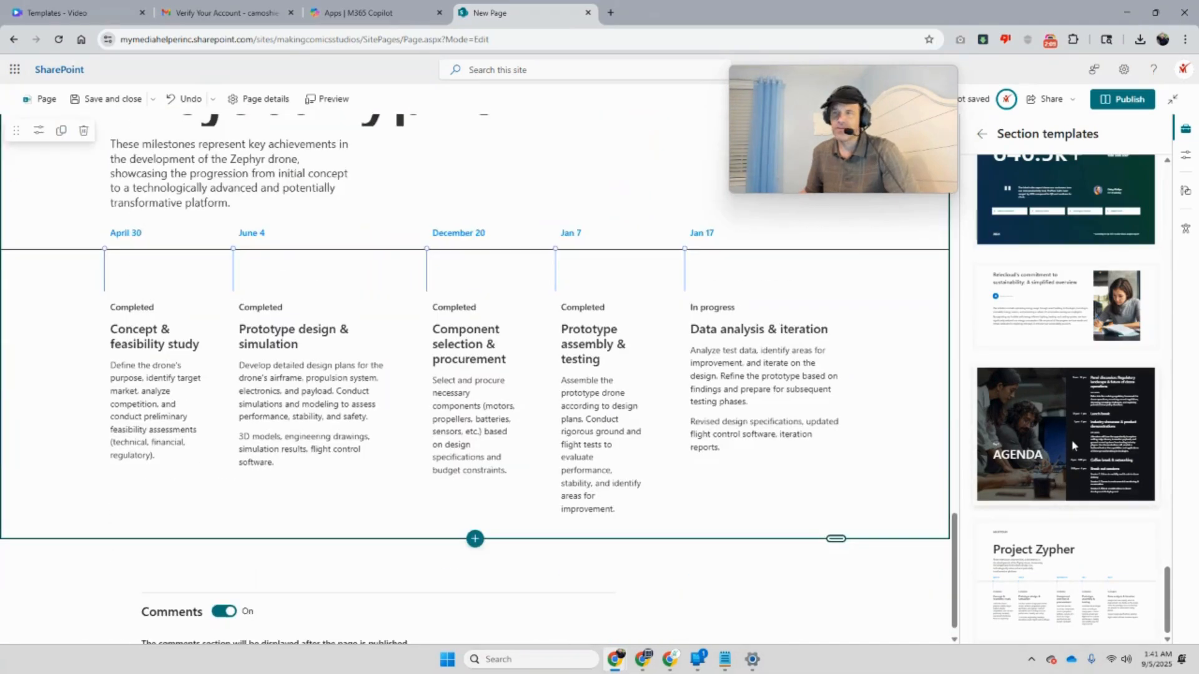
{"action": "left_click", "coordinate": [1074, 445]}
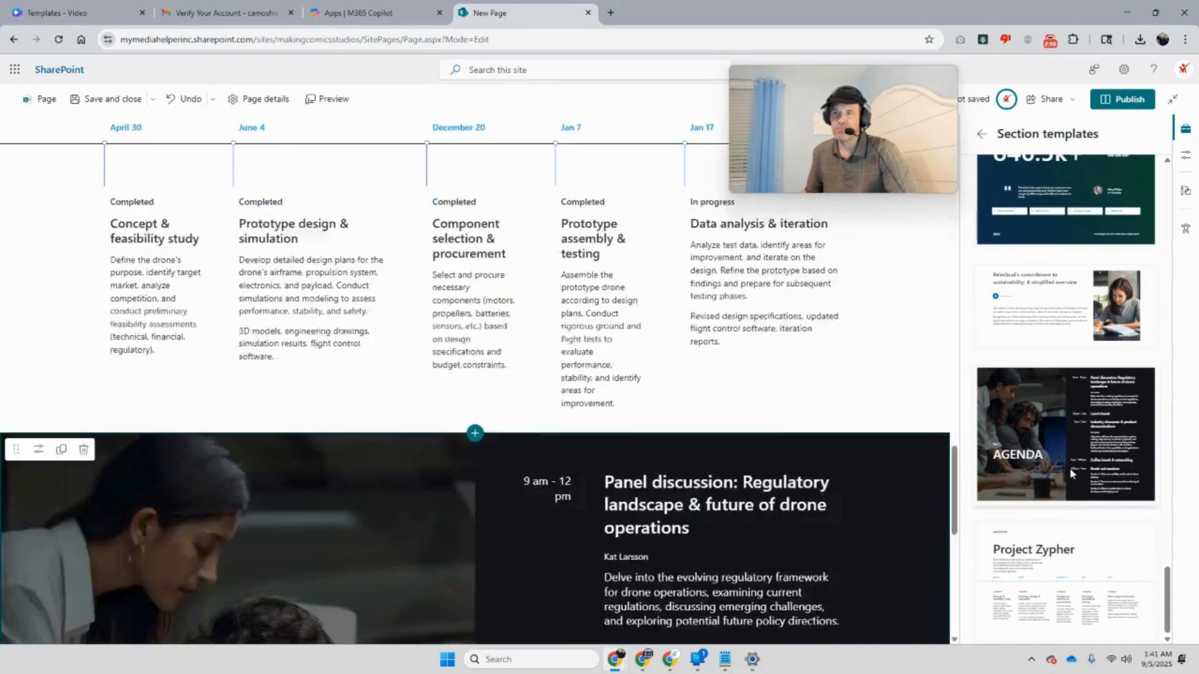
{"action": "left_click", "coordinate": [1049, 318]}
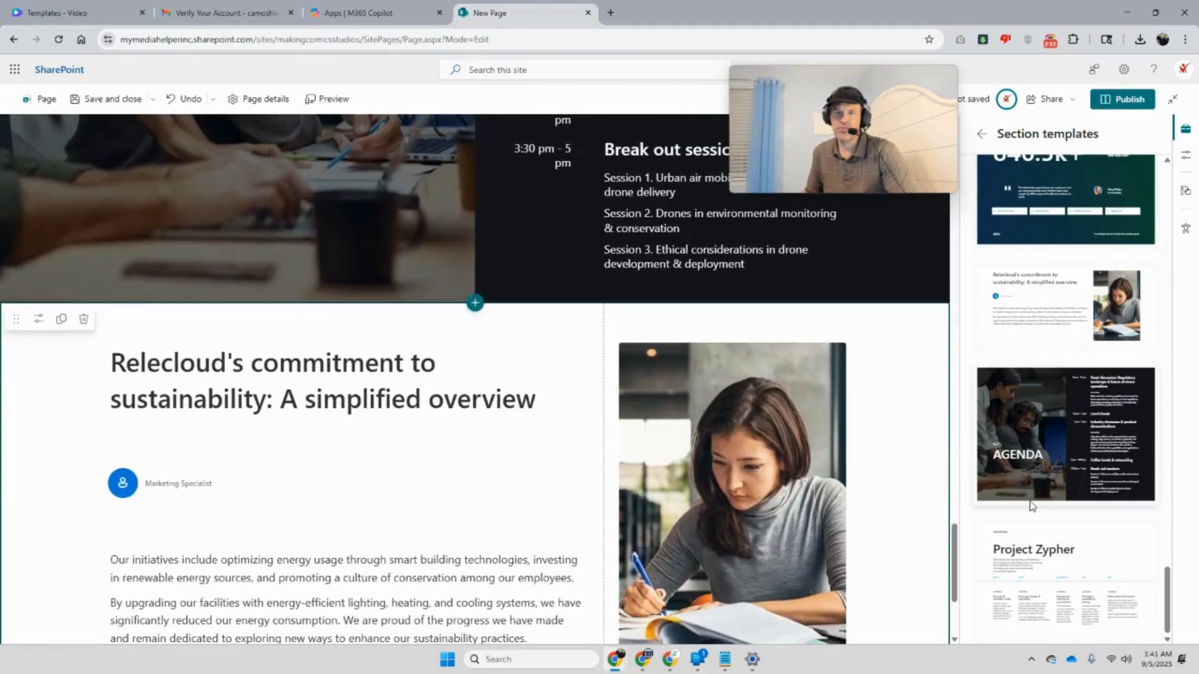
Delete the "From concept to reality" section from the page and go back to the page's title section
{"action": "scroll", "coordinate": [408, 468], "scroll_direction": "up", "scroll_amount": 10}
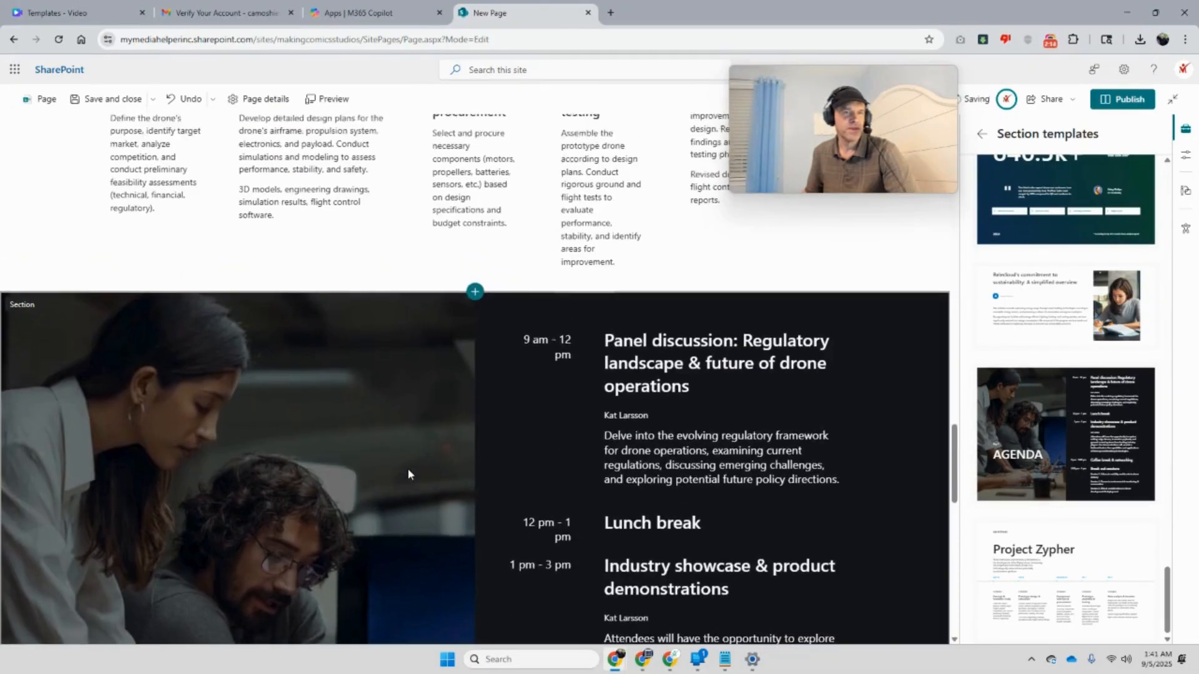
{"action": "scroll", "coordinate": [407, 470], "scroll_direction": "up", "scroll_amount": 15}
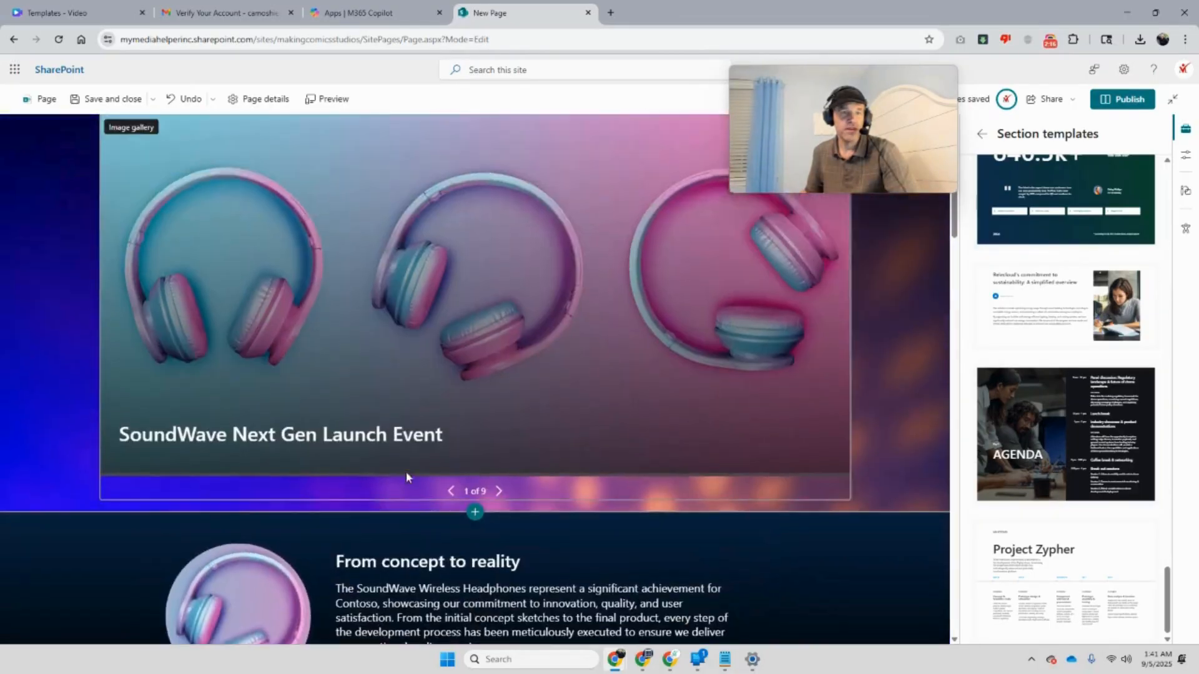
{"action": "scroll", "coordinate": [405, 477], "scroll_direction": "down", "scroll_amount": 3}
{"action": "left_click", "coordinate": [107, 397]}
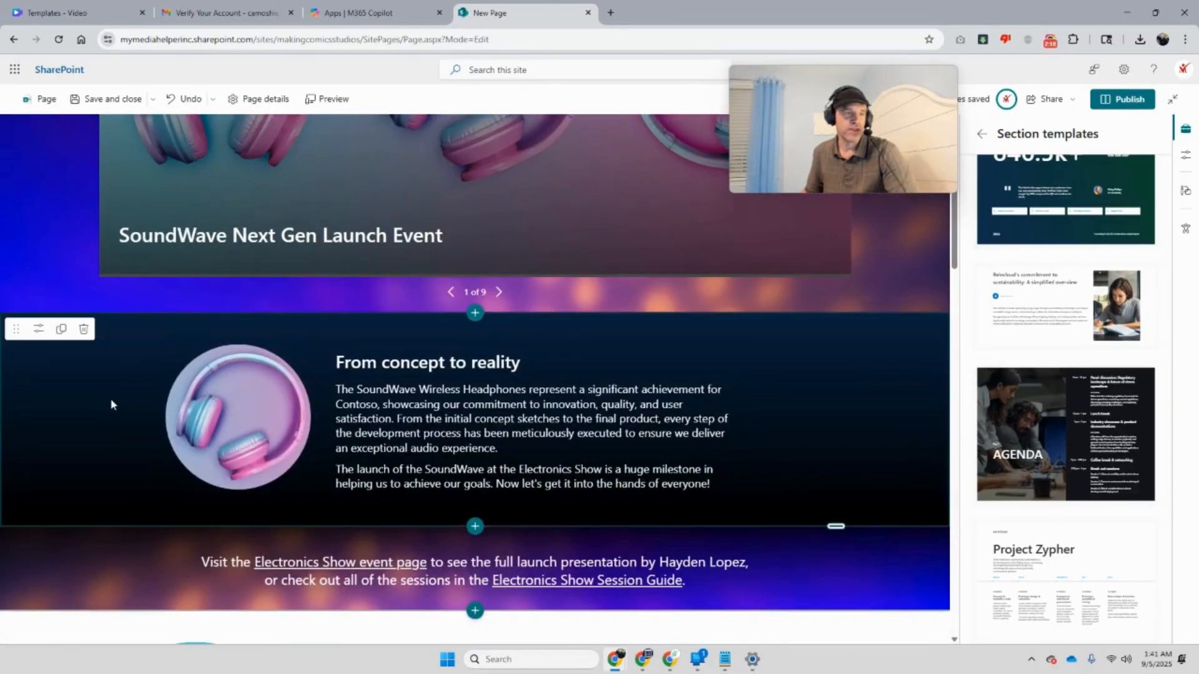
{"action": "left_click", "coordinate": [84, 329]}
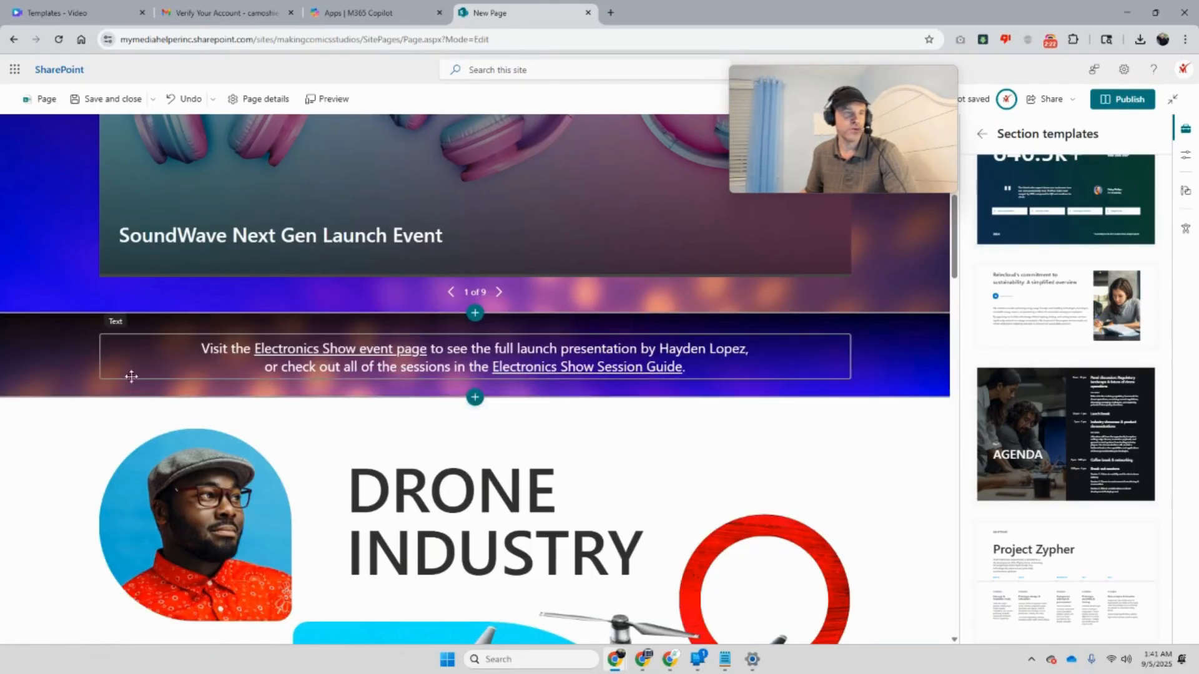
{"action": "left_click", "coordinate": [48, 375]}
{"action": "scroll", "coordinate": [327, 326], "scroll_direction": "up", "scroll_amount": 7}
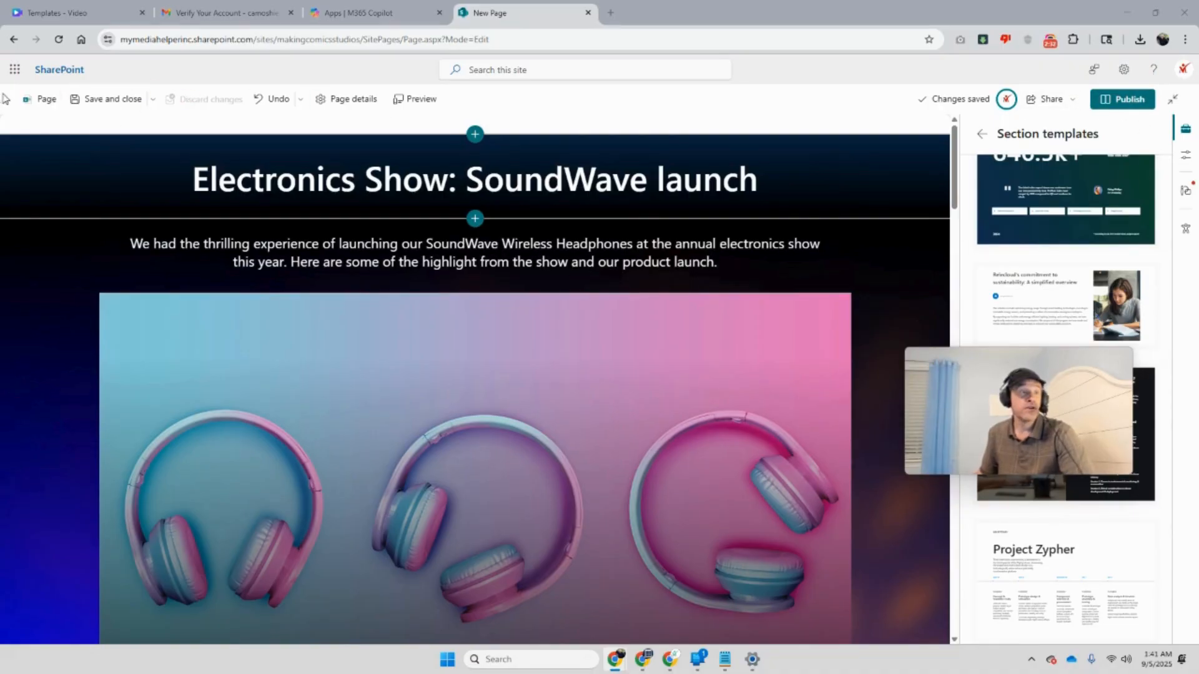
Return to the Making Comics Studios home page and create a new blank page from the page templates gallery
{"action": "left_click", "coordinate": [14, 40]}
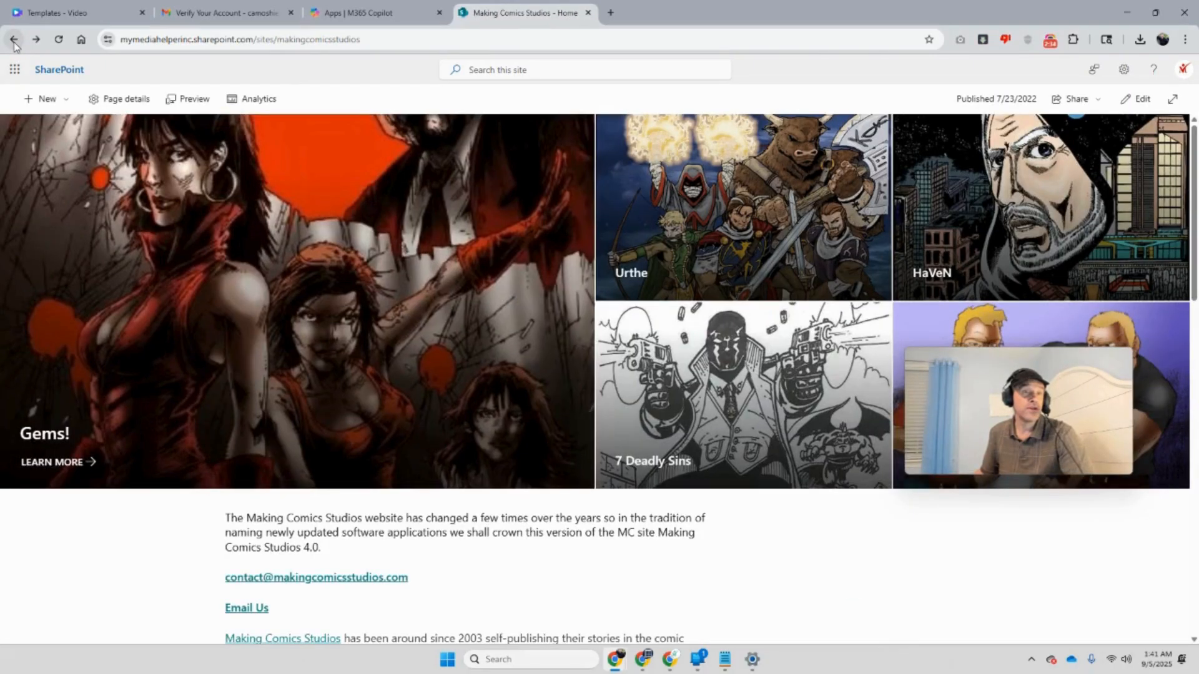
{"action": "left_click", "coordinate": [66, 101]}
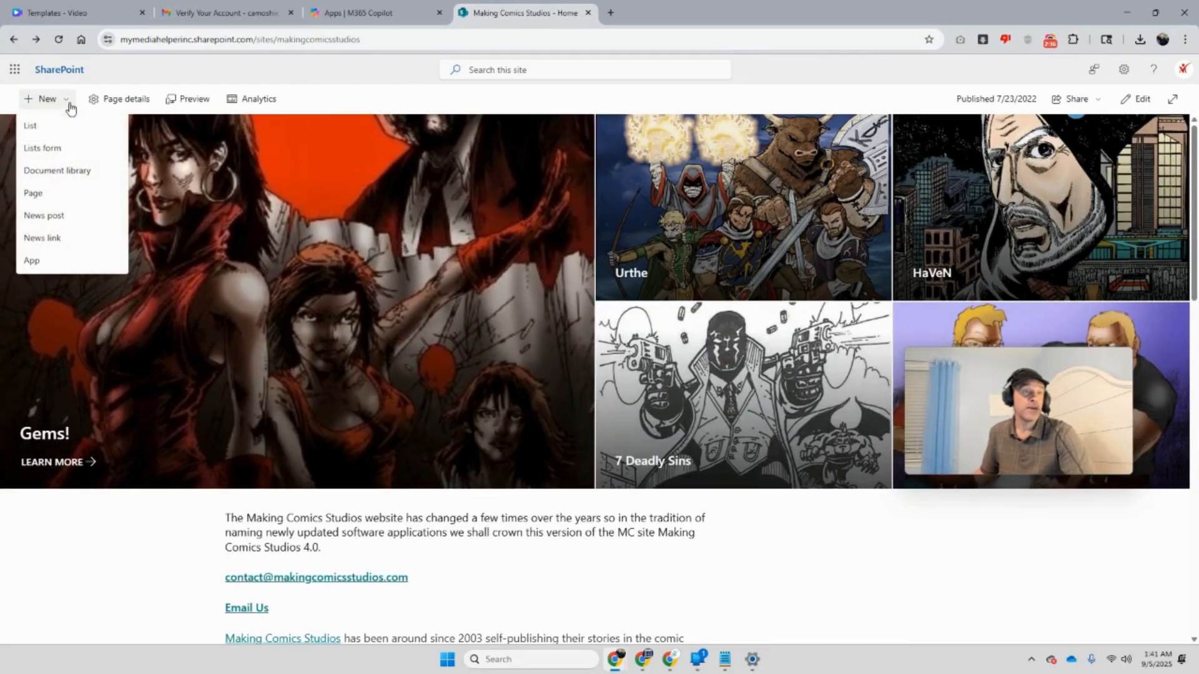
{"action": "left_click", "coordinate": [35, 195]}
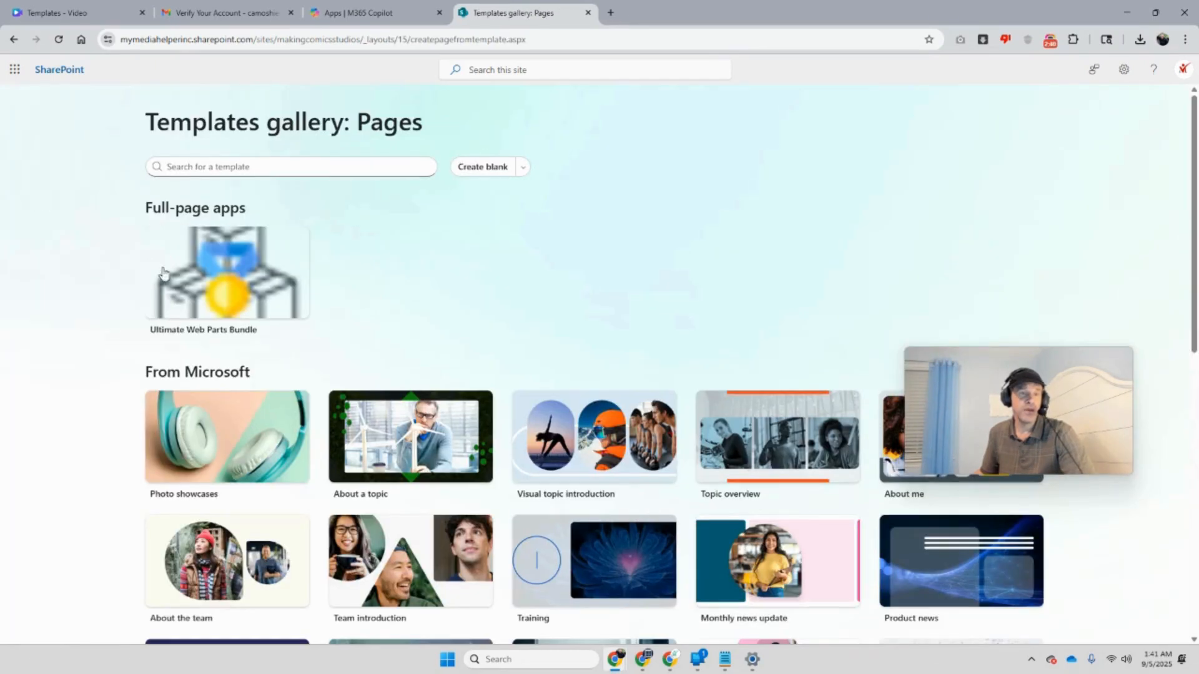
{"action": "left_click", "coordinate": [482, 173]}
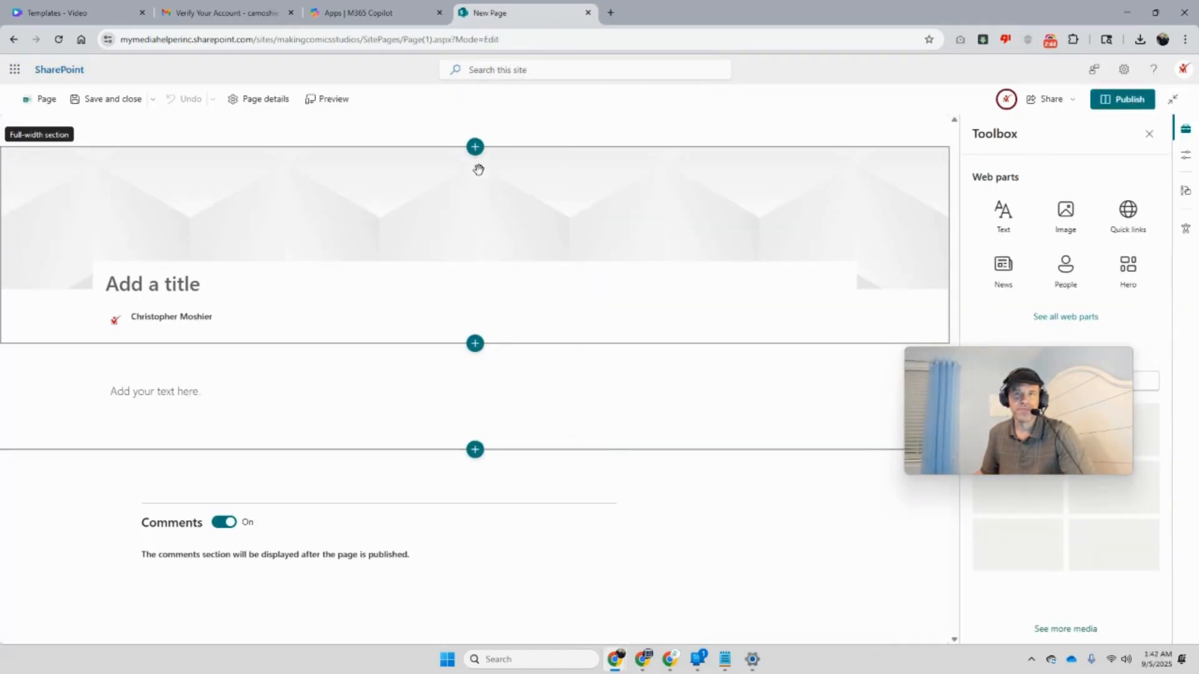
Title the new page "Template Example"
{"action": "left_click", "coordinate": [163, 277]}
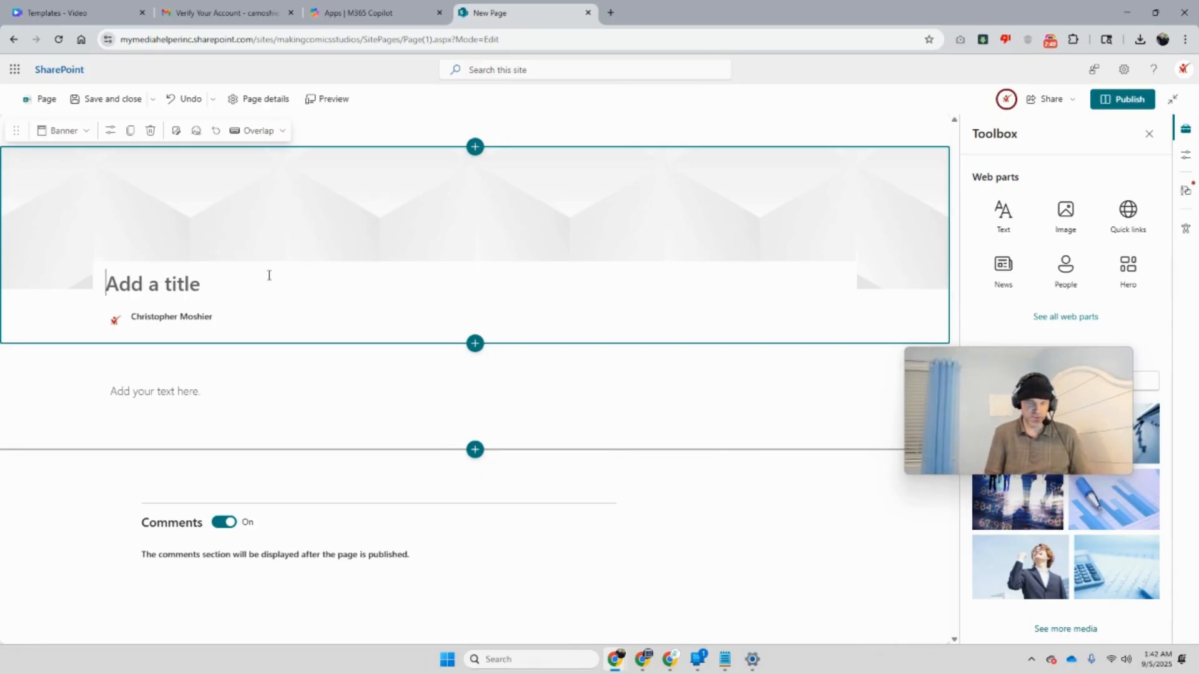
{"action": "type", "text": "Template "}
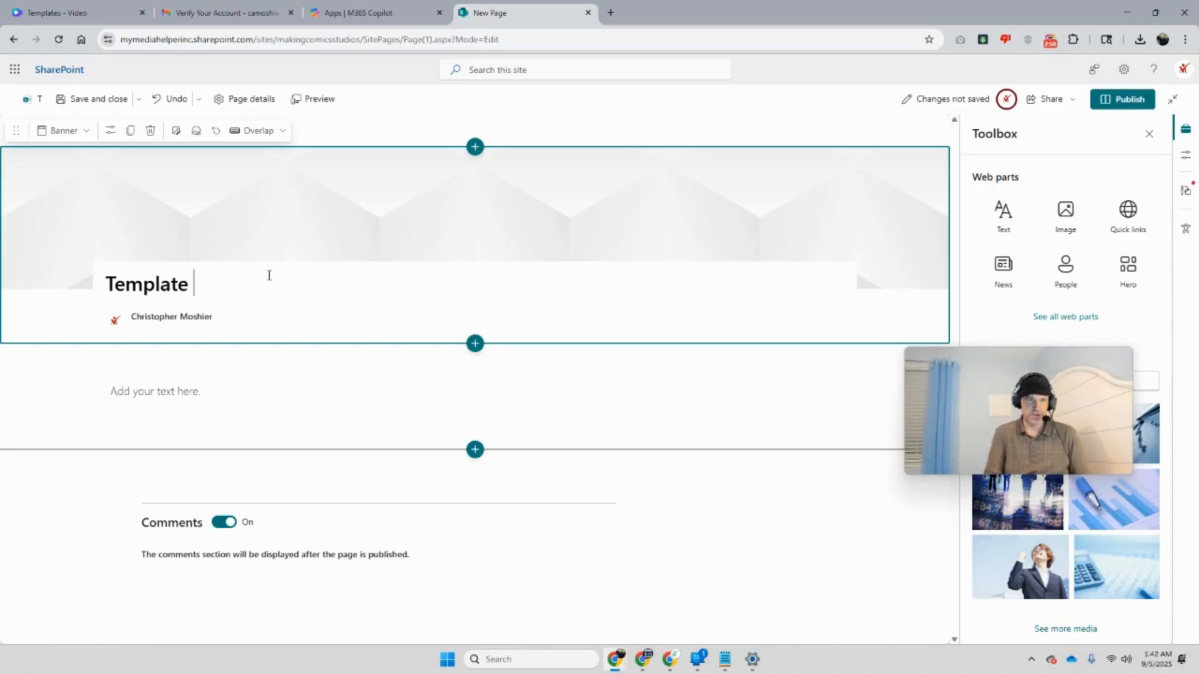
{"action": "type", "text": "Example"}
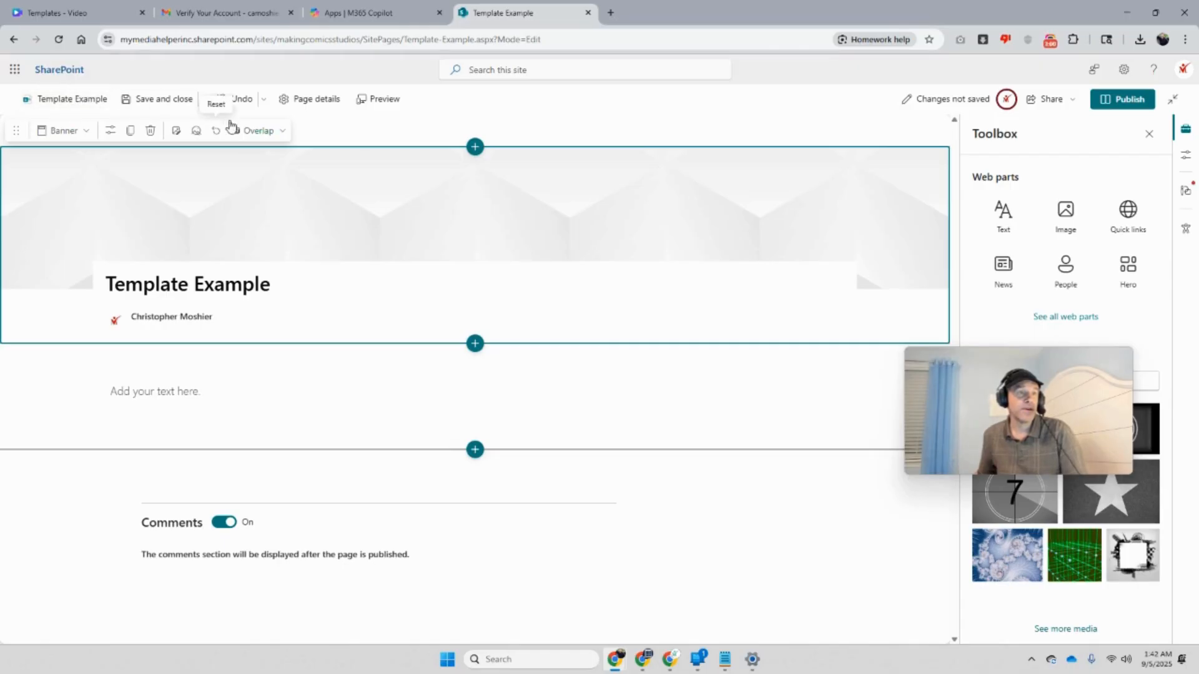
Look through the page details, including the thumbnail, description, properties and version history options
{"action": "left_click", "coordinate": [318, 100]}
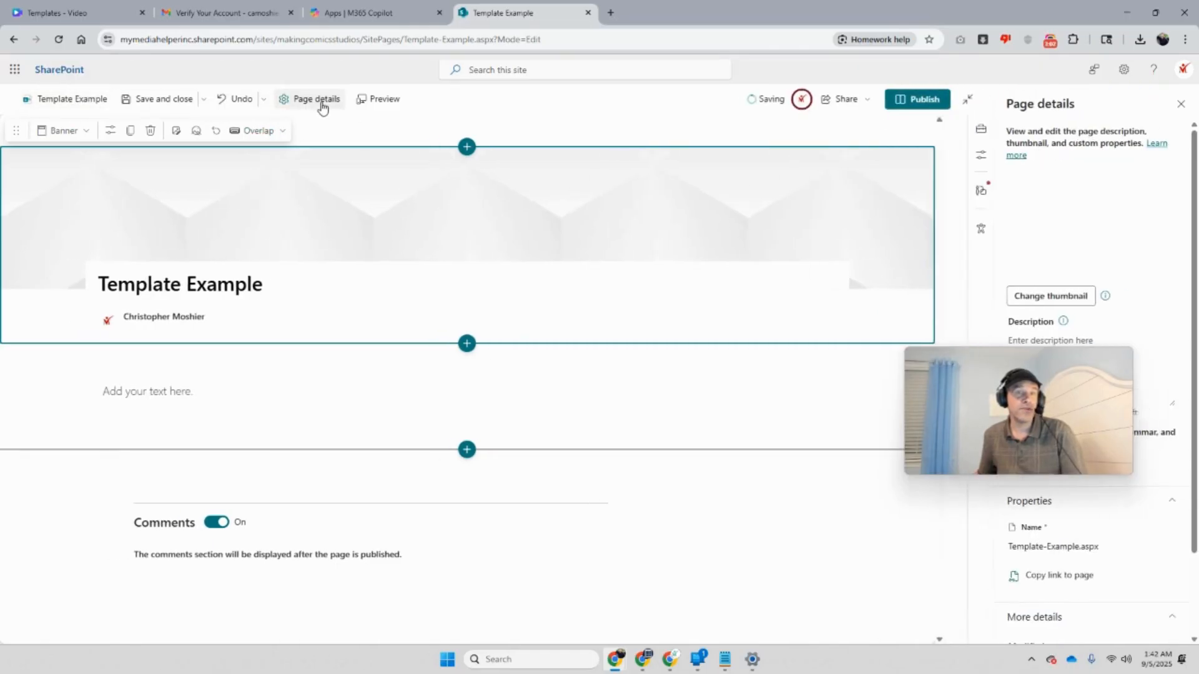
{"action": "scroll", "coordinate": [1024, 283], "scroll_direction": "down", "scroll_amount": 2}
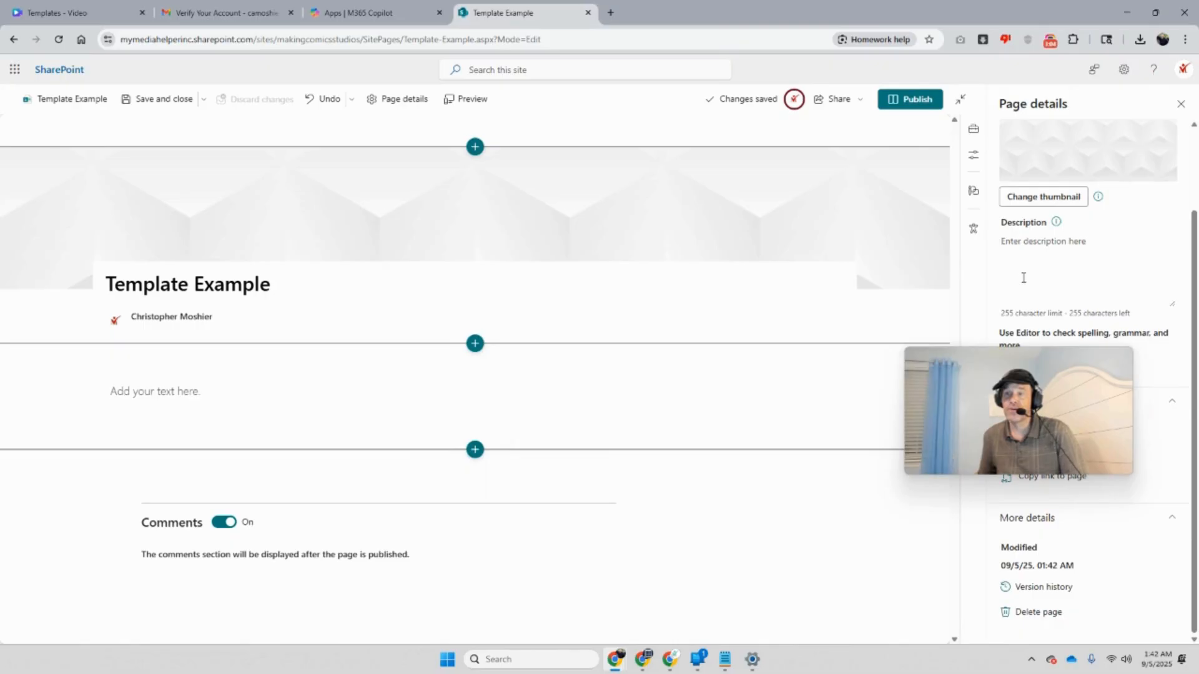
{"action": "scroll", "coordinate": [1024, 232], "scroll_direction": "up", "scroll_amount": 2}
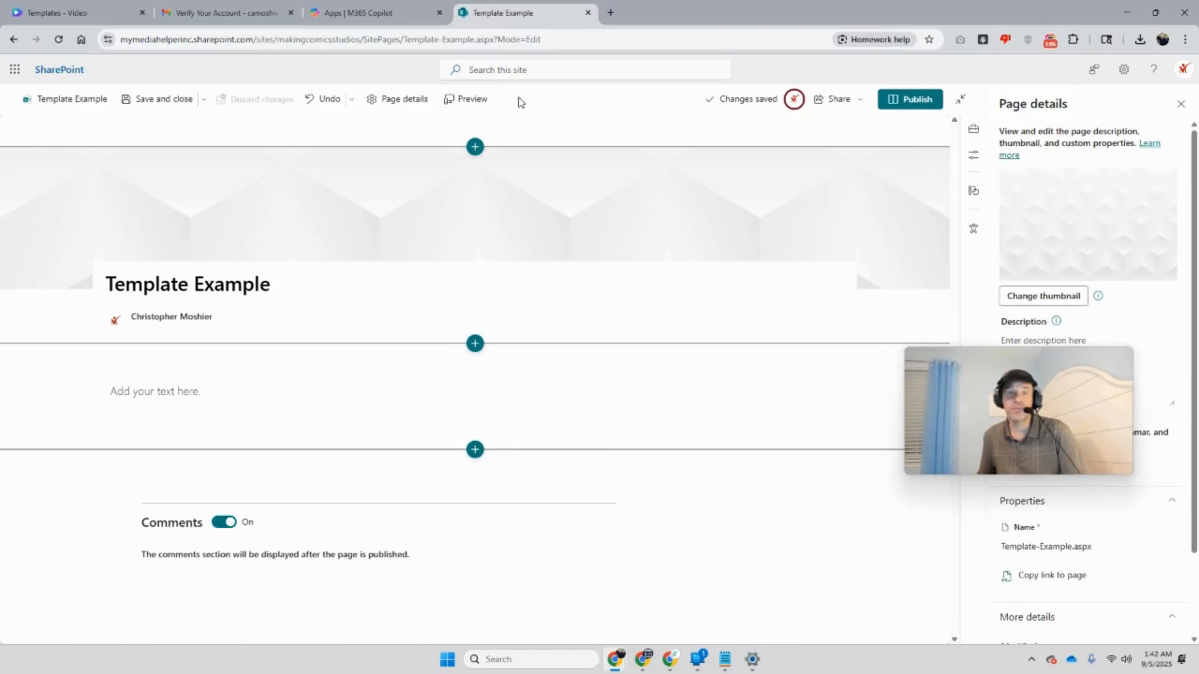
{"action": "left_click", "coordinate": [405, 99]}
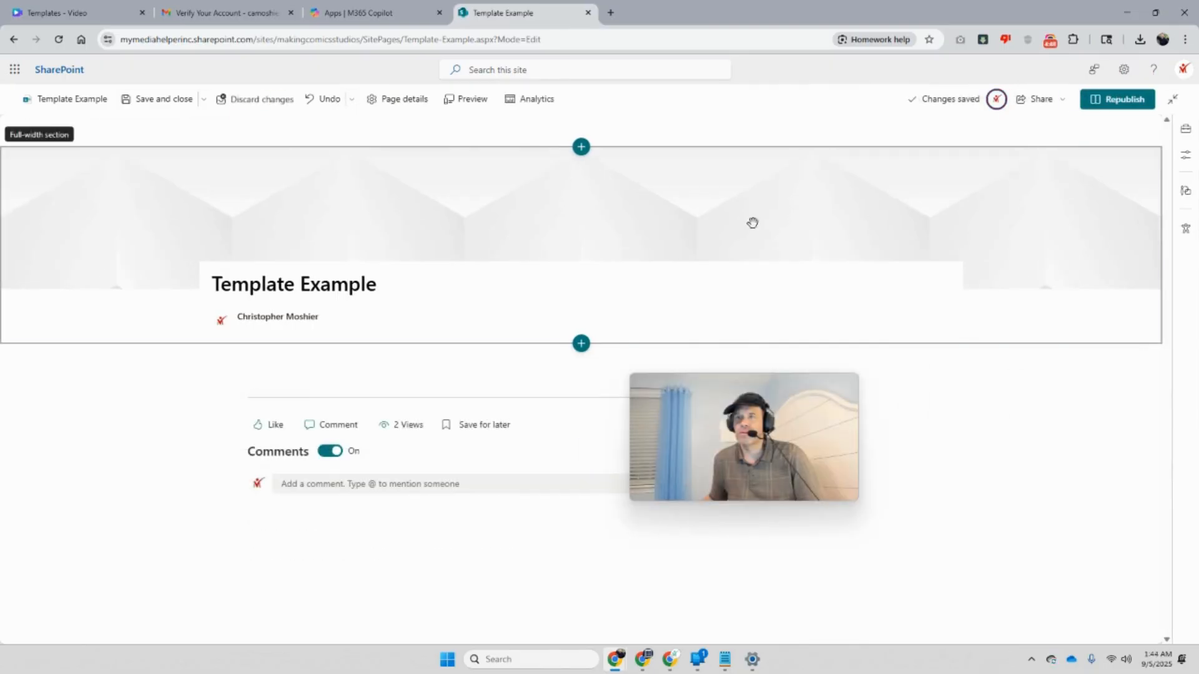
Set the page's title area layout to Plain and close the title area settings
{"action": "left_click", "coordinate": [753, 224]}
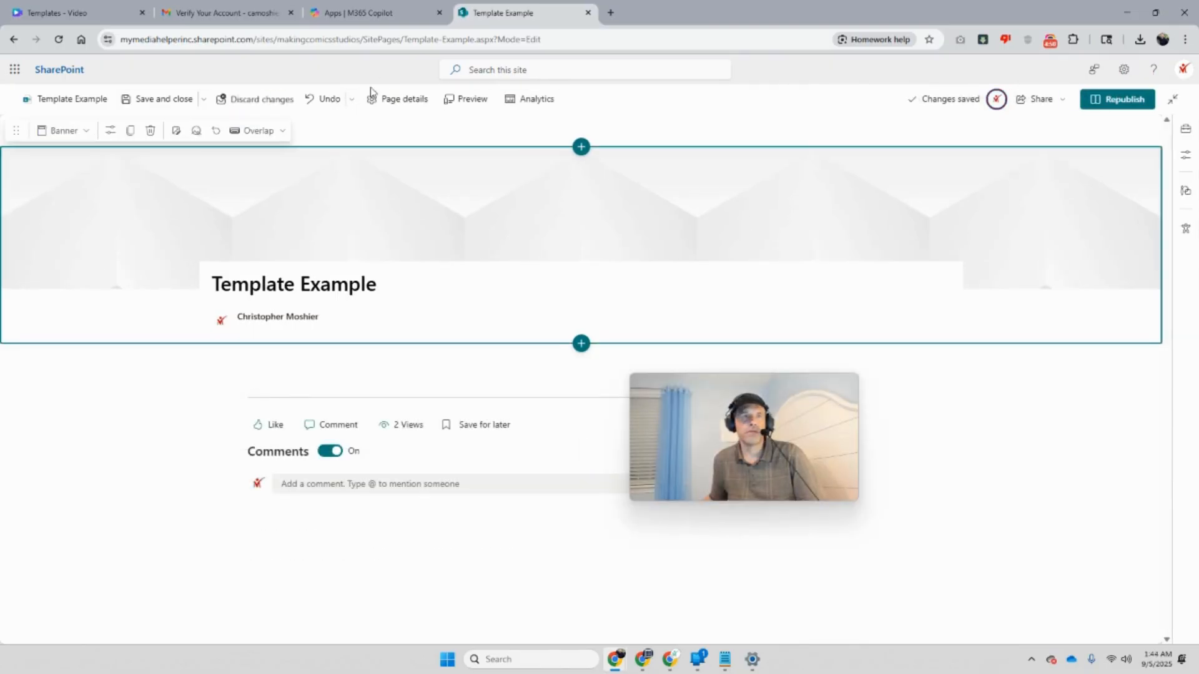
{"action": "left_click", "coordinate": [392, 101]}
{"action": "left_click", "coordinate": [401, 223]}
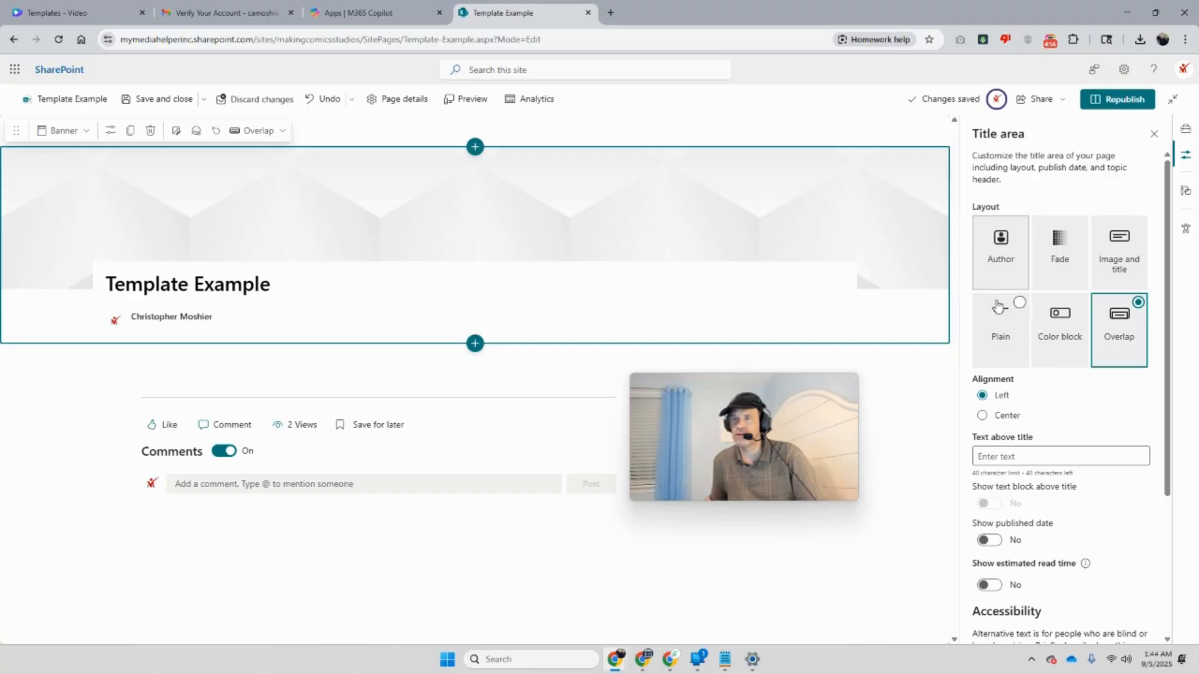
{"action": "left_click", "coordinate": [1002, 329]}
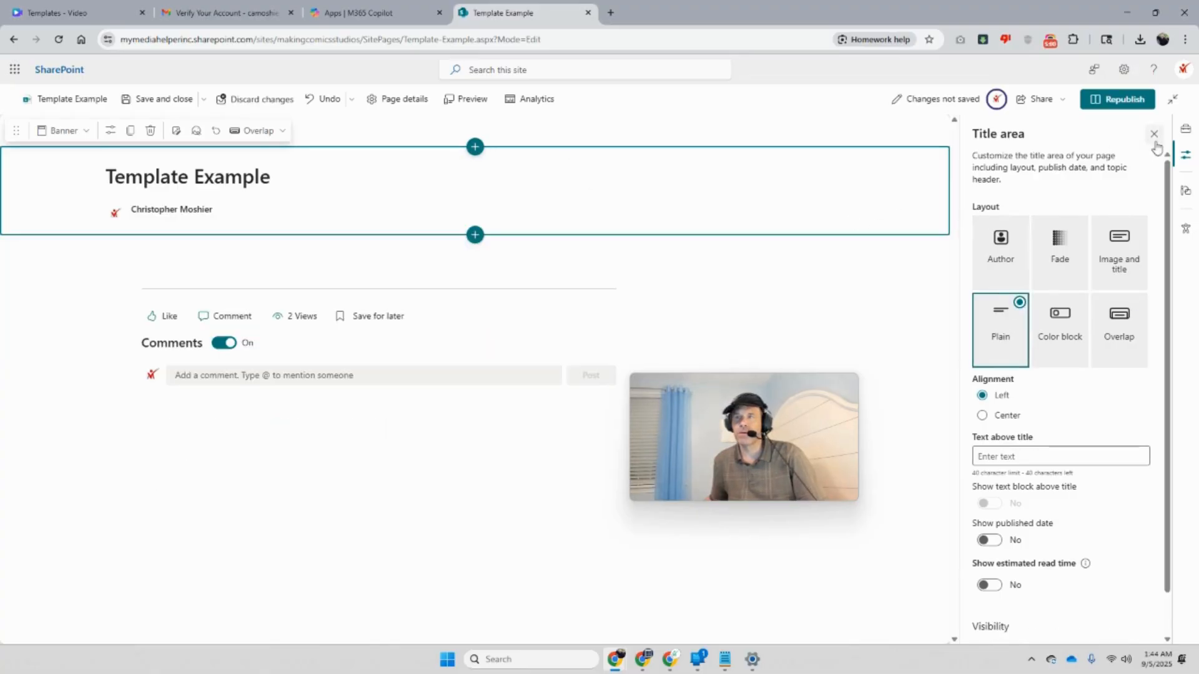
{"action": "left_click", "coordinate": [1154, 136]}
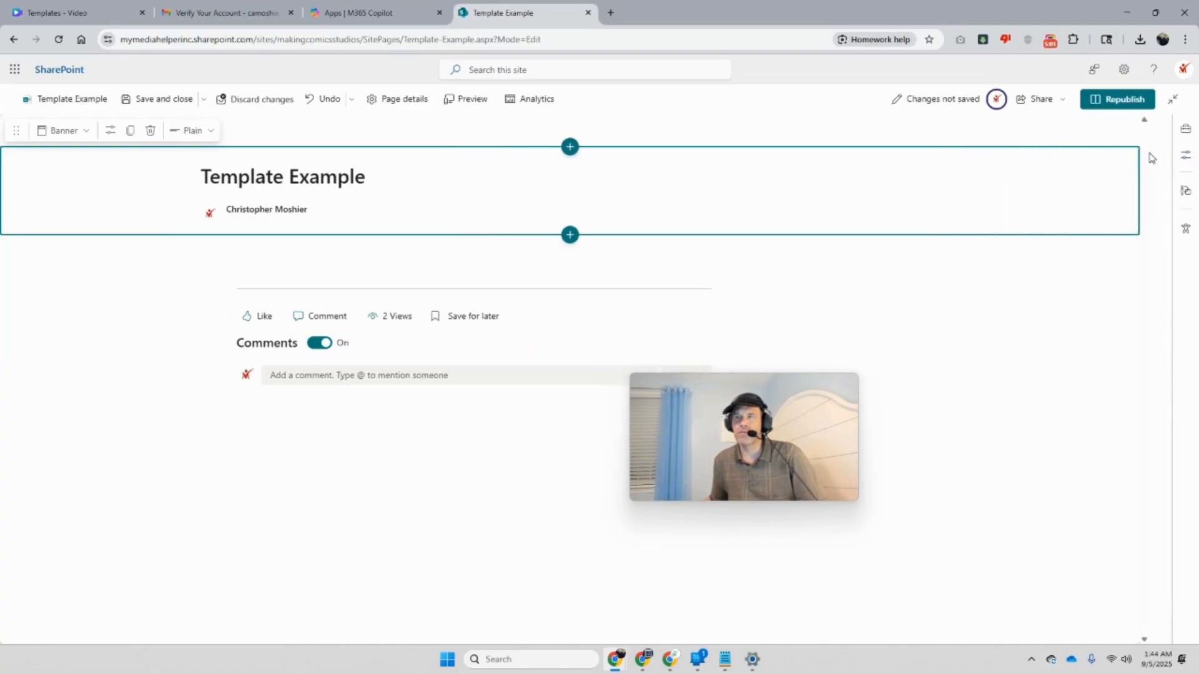
Review the page details and examine the toolbox's web parts, stock images and section templates
{"action": "left_click", "coordinate": [391, 98]}
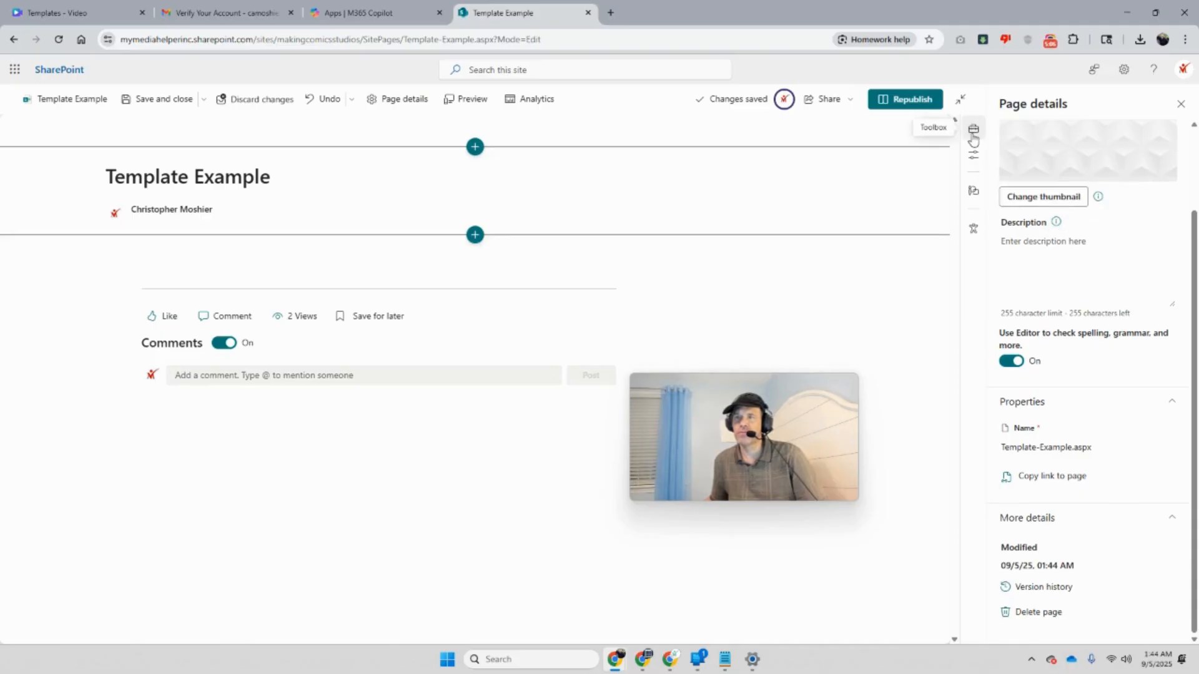
{"action": "left_click", "coordinate": [973, 128]}
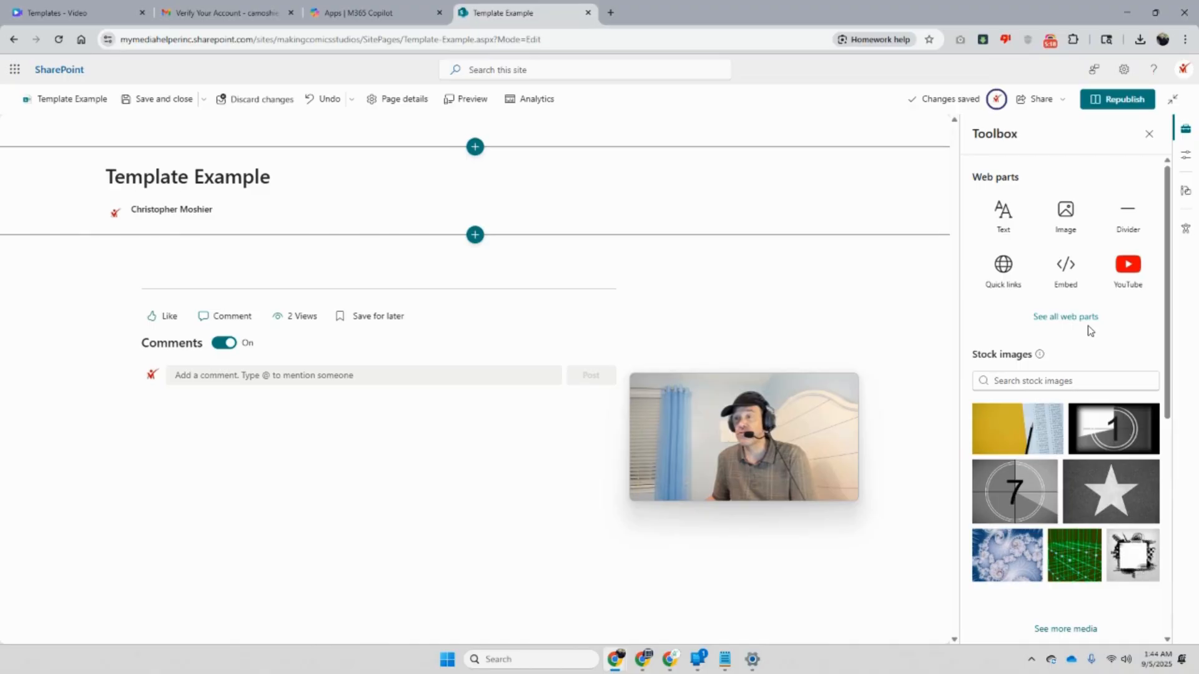
{"action": "scroll", "coordinate": [1090, 331], "scroll_direction": "down", "scroll_amount": 6}
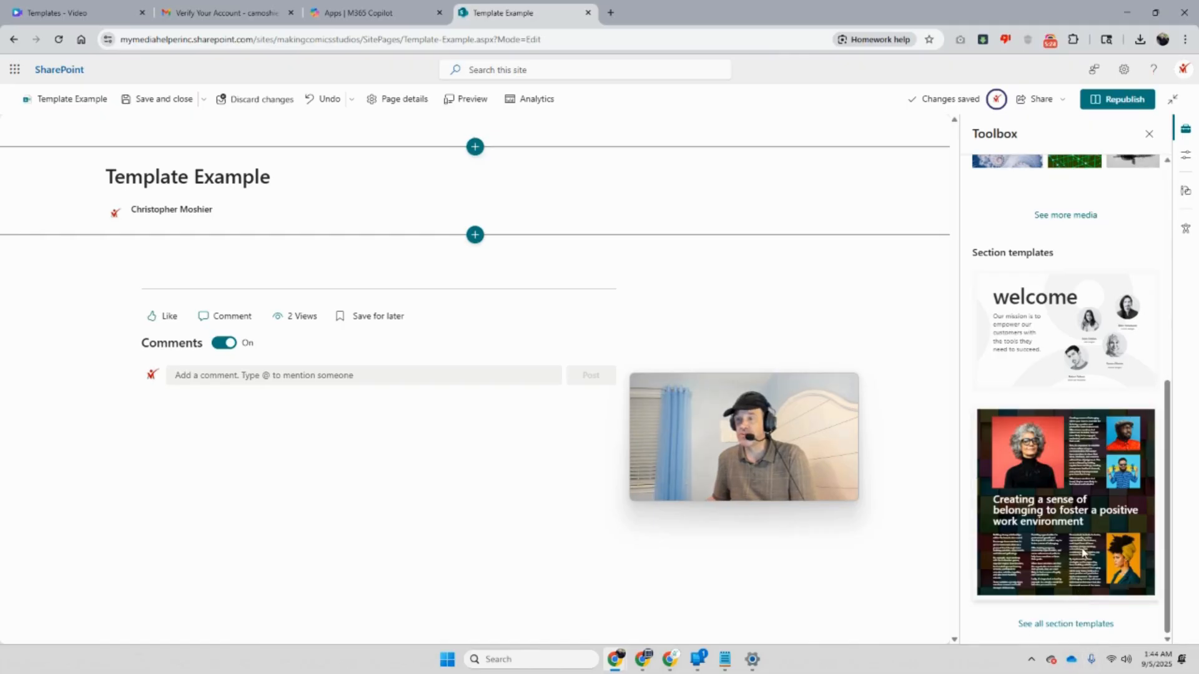
{"action": "scroll", "coordinate": [1068, 568], "scroll_direction": "up", "scroll_amount": 6}
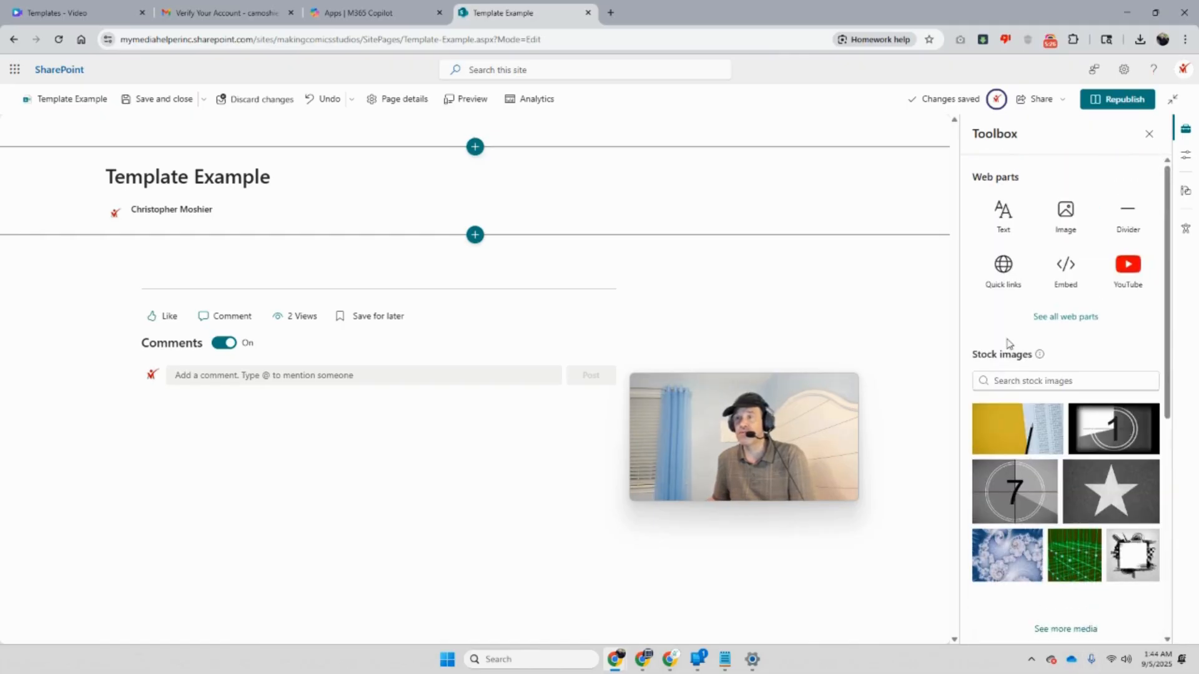
{"action": "left_click", "coordinate": [1148, 134]}
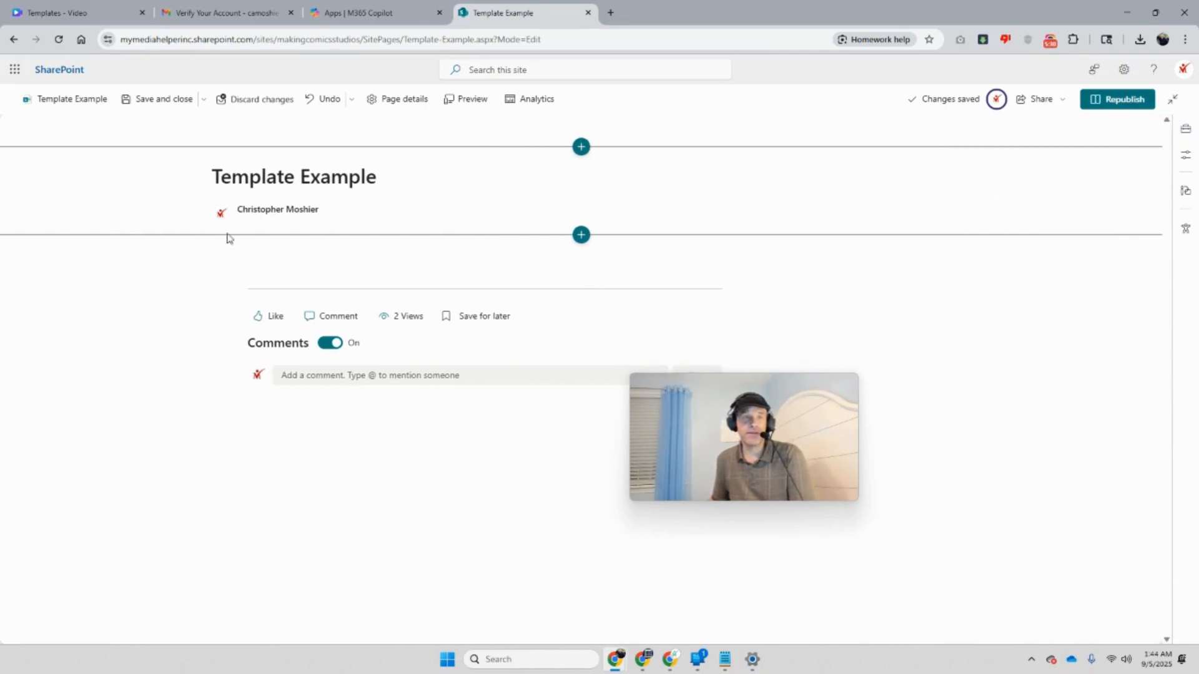
Try the Color block and Overlap layouts on the title area, returning it to Plain
{"action": "left_click", "coordinate": [392, 100]}
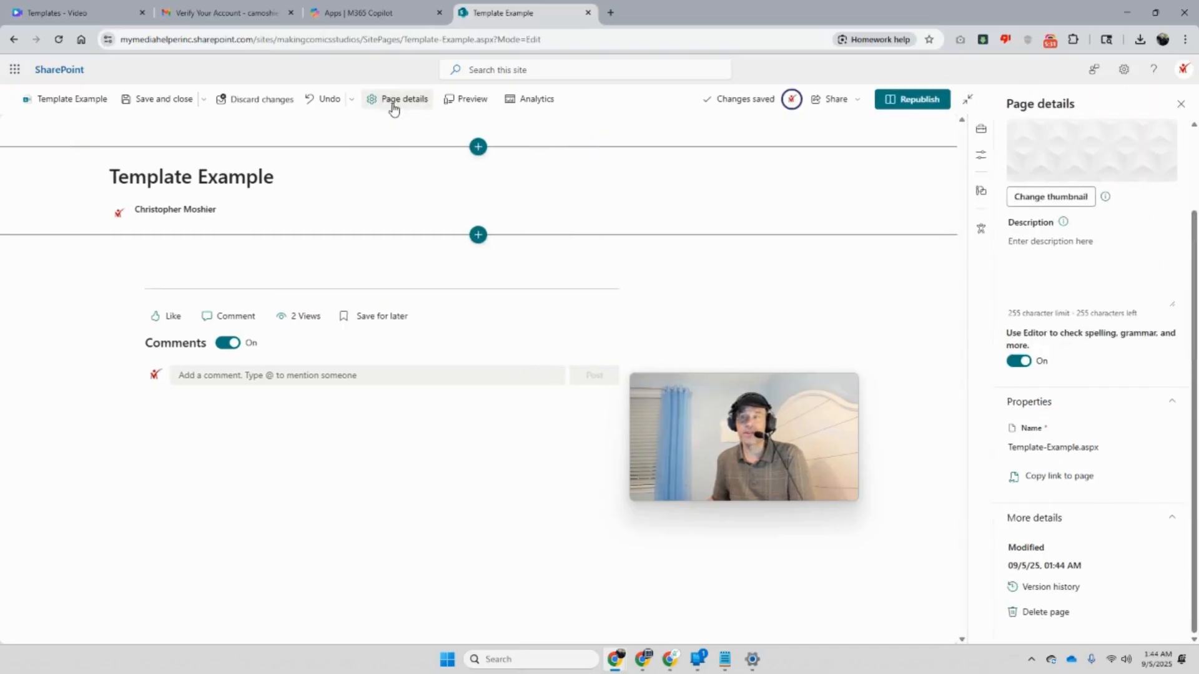
{"action": "left_click", "coordinate": [971, 163]}
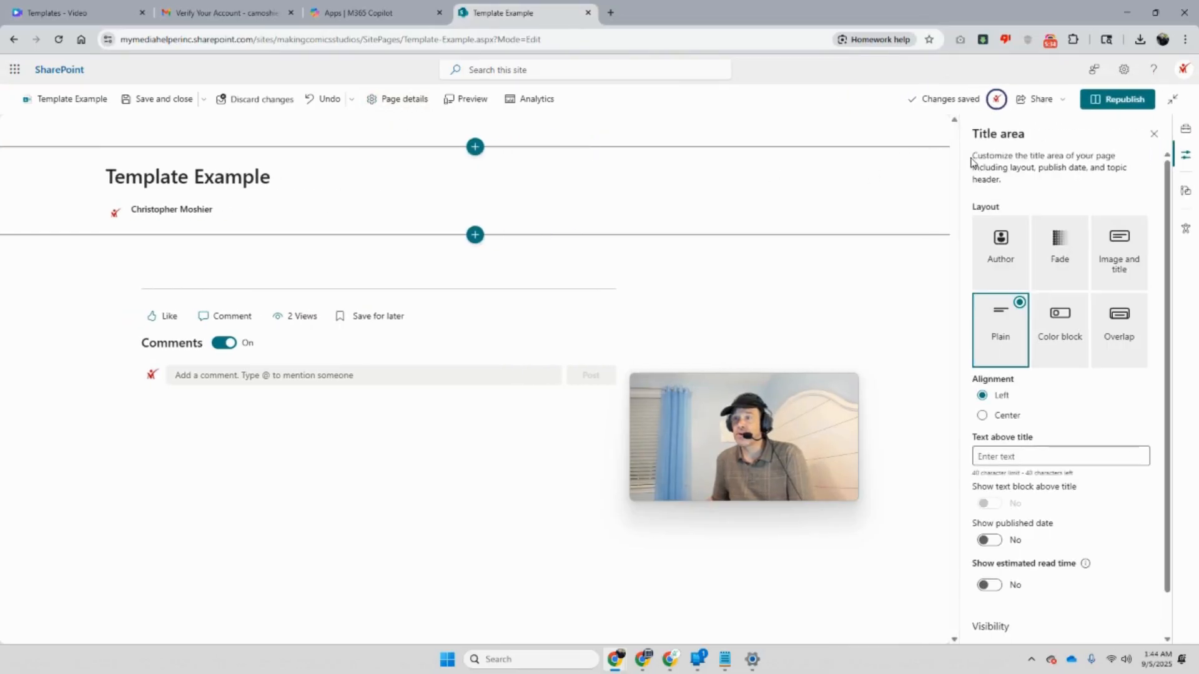
{"action": "left_click", "coordinate": [545, 190]}
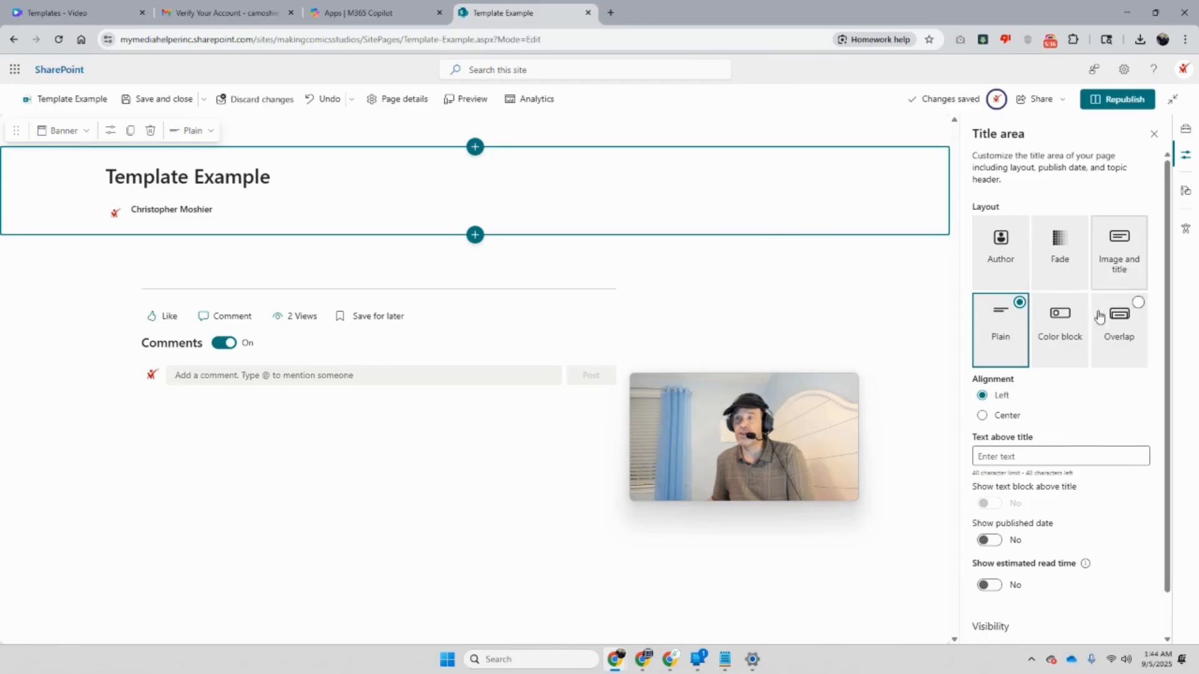
{"action": "left_click", "coordinate": [1061, 336]}
{"action": "left_click", "coordinate": [1109, 336]}
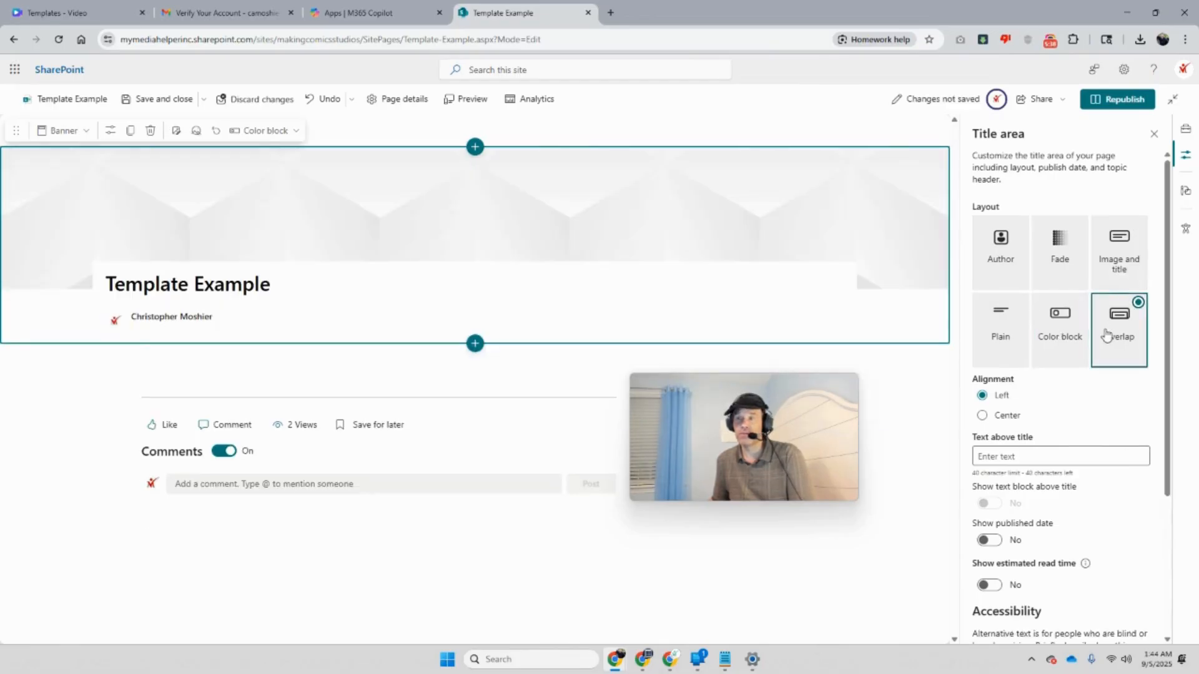
{"action": "left_click", "coordinate": [995, 326]}
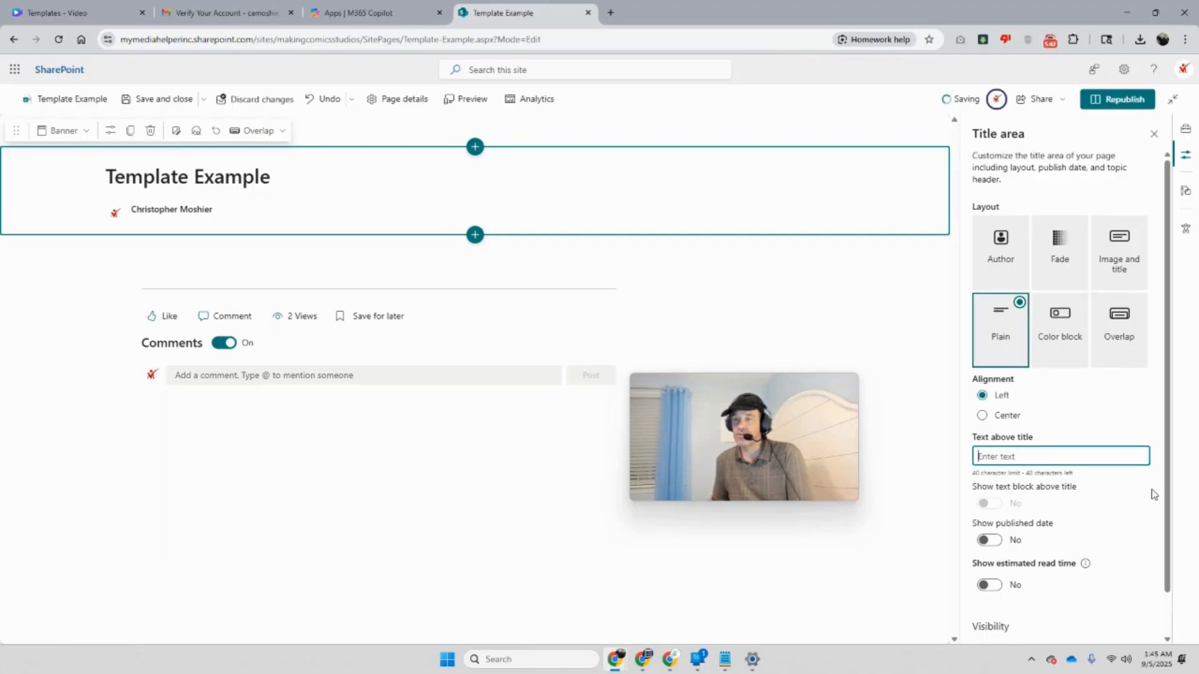
Try out sample text above the page title and clear it again
{"action": "type", "text": "hjhhjjjj"}
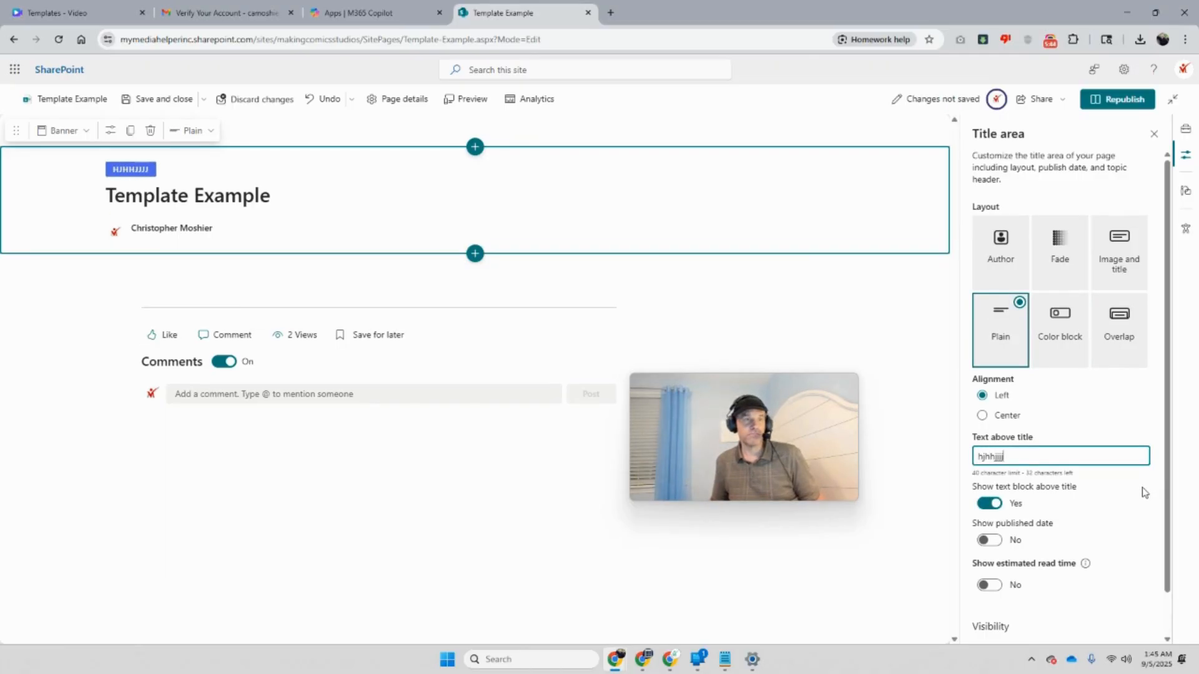
{"action": "type", "text": "jj"}
{"action": "key", "text": "BackSpace"}
{"action": "key", "text": "BackSpace"}
{"action": "key", "text": "BackSpace"}
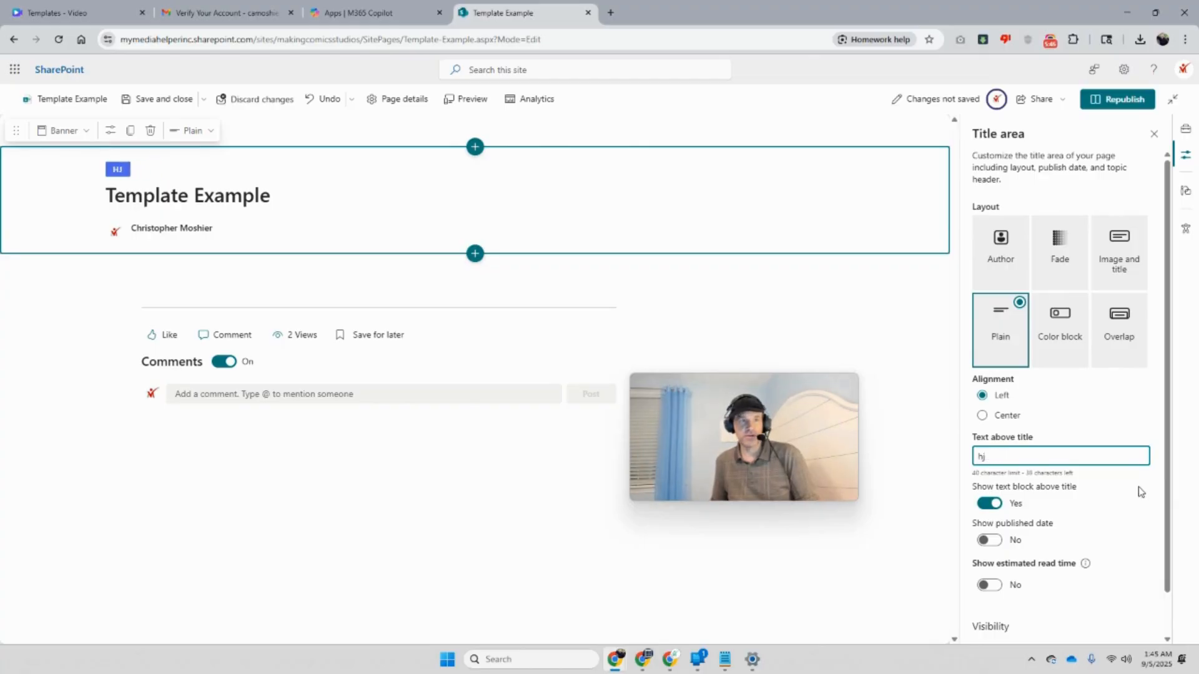
{"action": "key", "text": "BackSpace"}
{"action": "key", "text": "BackSpace"}
Review the remaining title area options and set the title's alignment to Center
{"action": "scroll", "coordinate": [1053, 525], "scroll_direction": "down", "scroll_amount": 1}
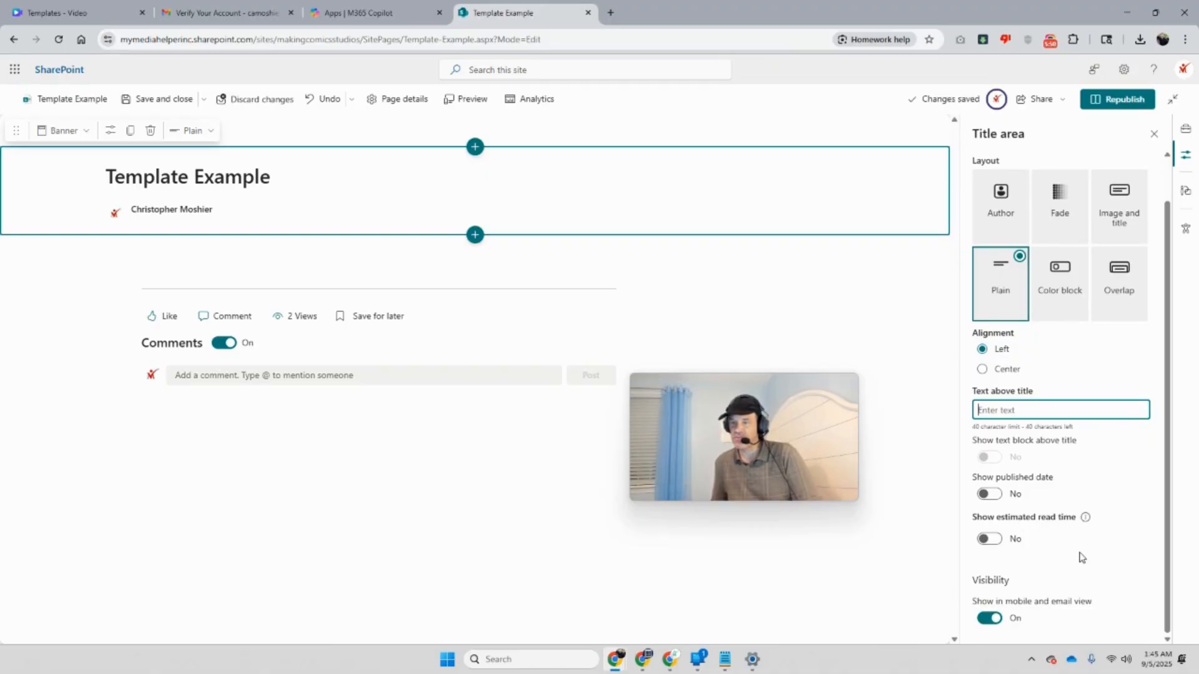
{"action": "scroll", "coordinate": [1111, 583], "scroll_direction": "up", "scroll_amount": 1}
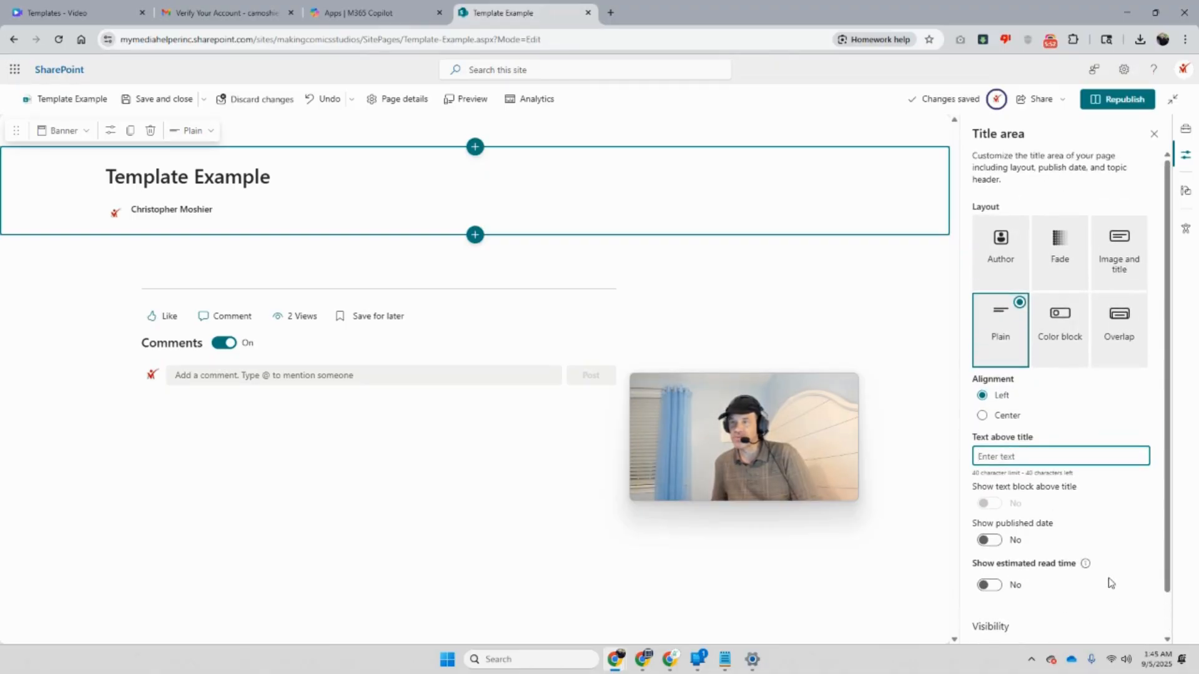
{"action": "left_click", "coordinate": [982, 416]}
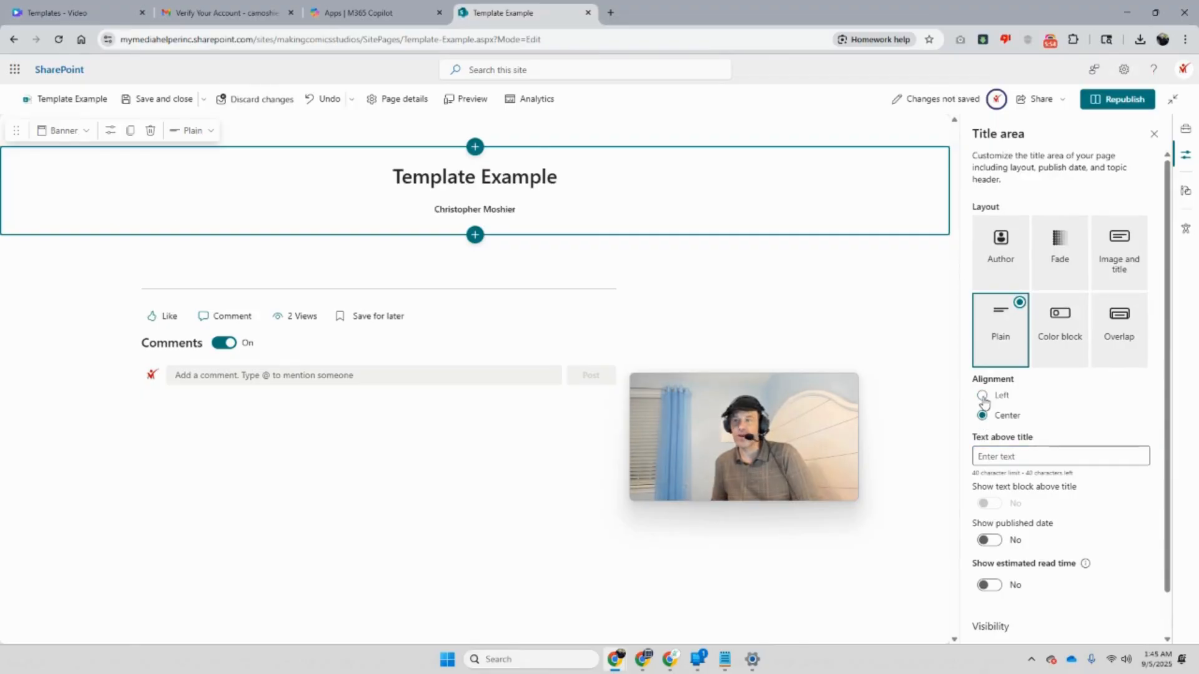
Set the title area's alignment to Left and close its settings
{"action": "left_click", "coordinate": [983, 396]}
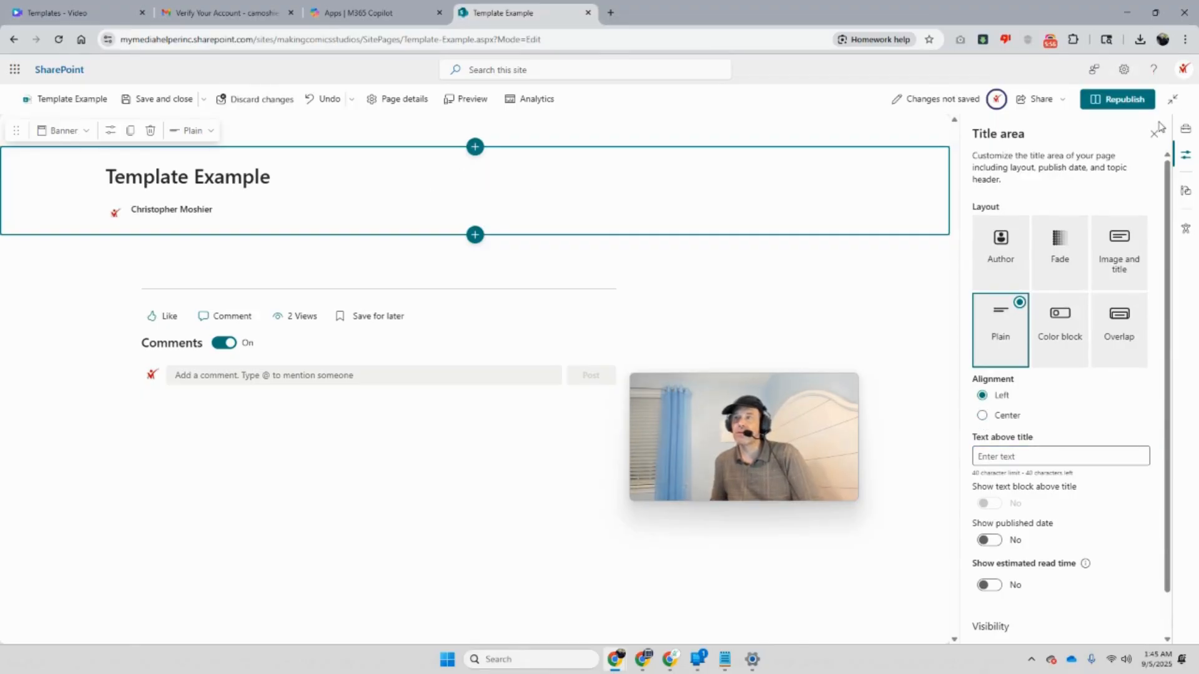
{"action": "left_click", "coordinate": [1154, 133]}
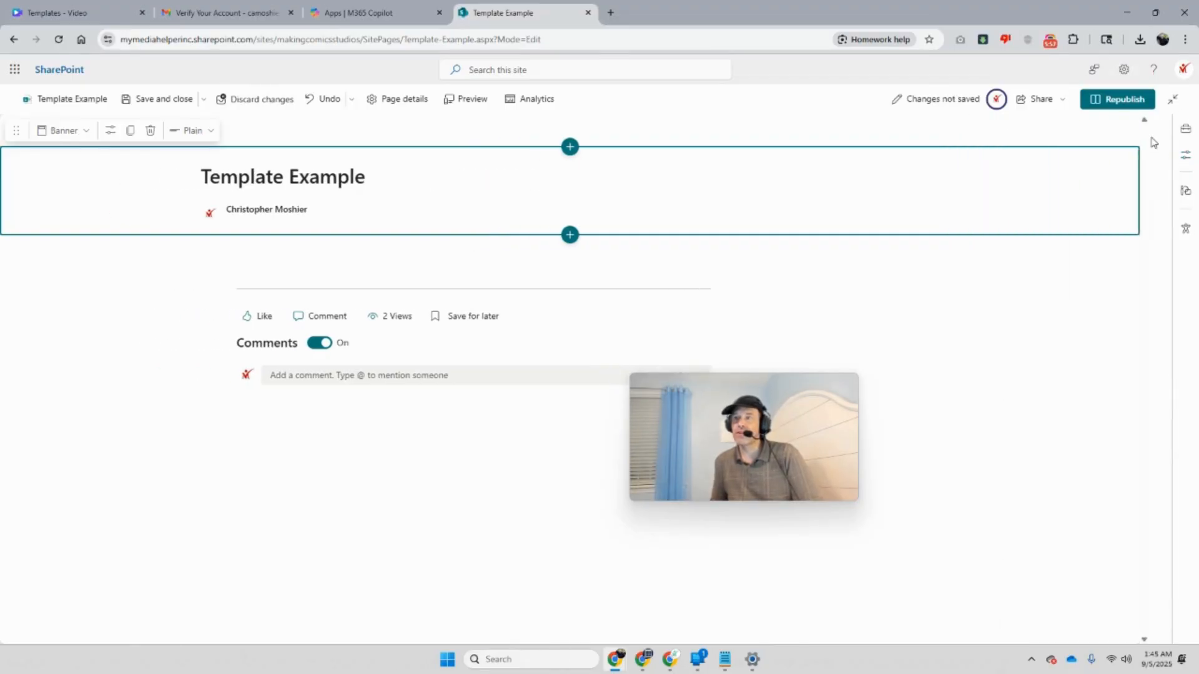
Add a blank section from Design ideas and load more layout suggestions for it
{"action": "left_click", "coordinate": [417, 106]}
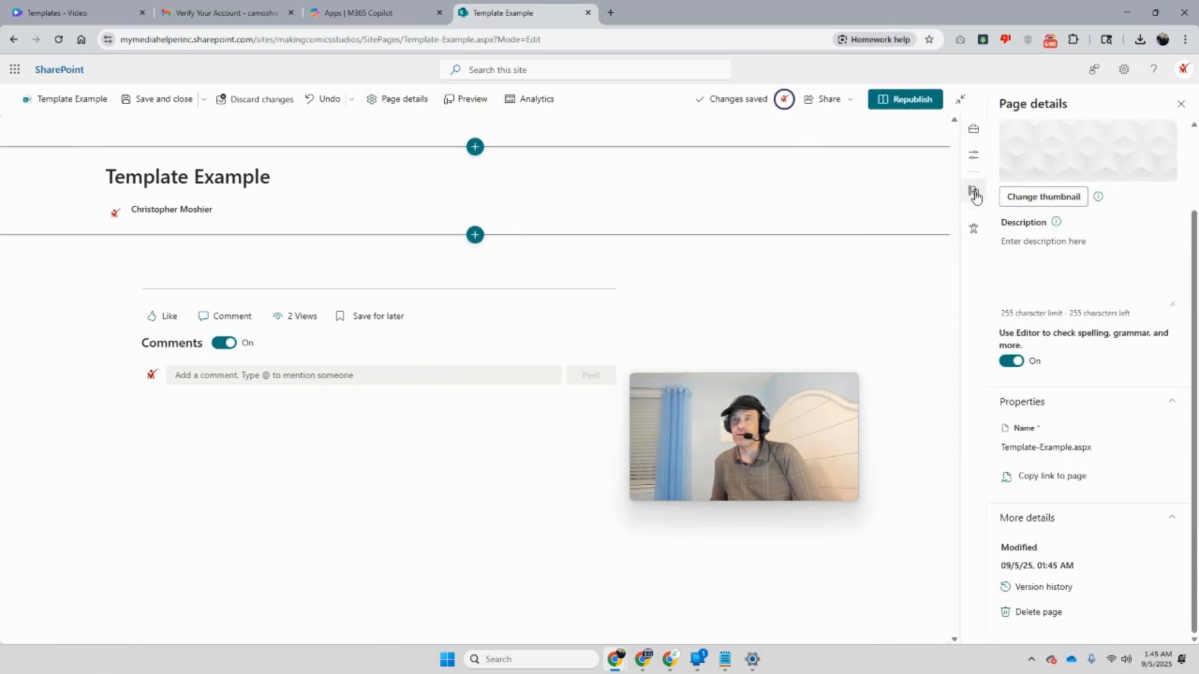
{"action": "left_click", "coordinate": [974, 192]}
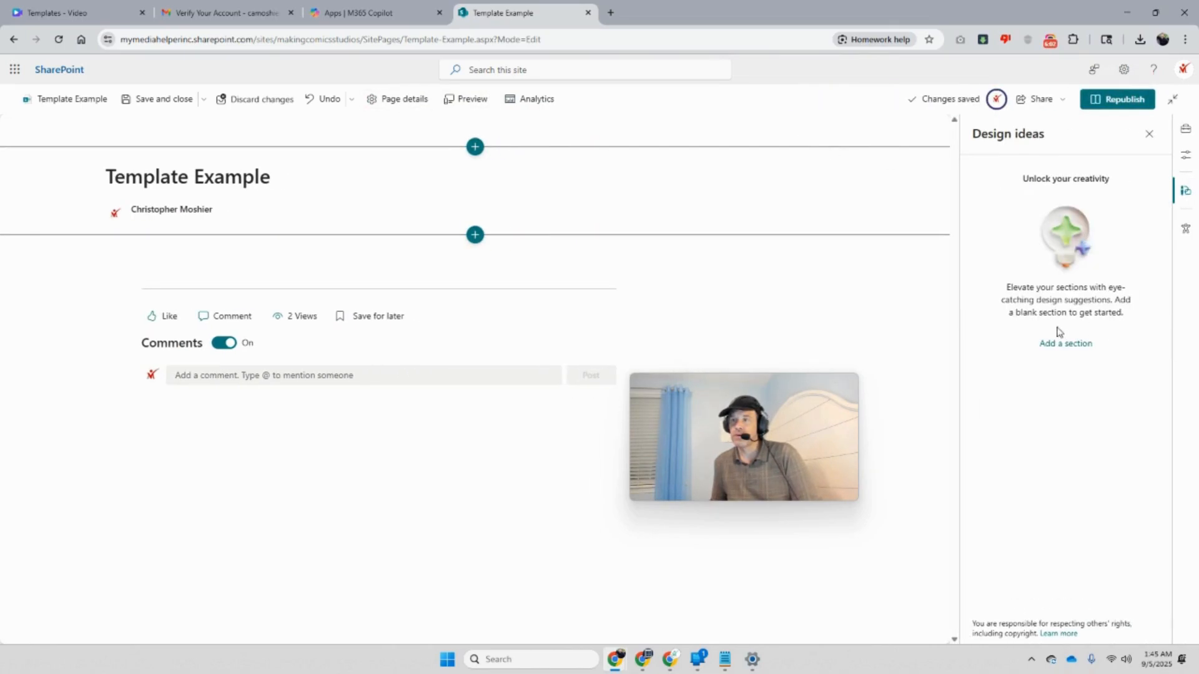
{"action": "left_click", "coordinate": [1066, 347]}
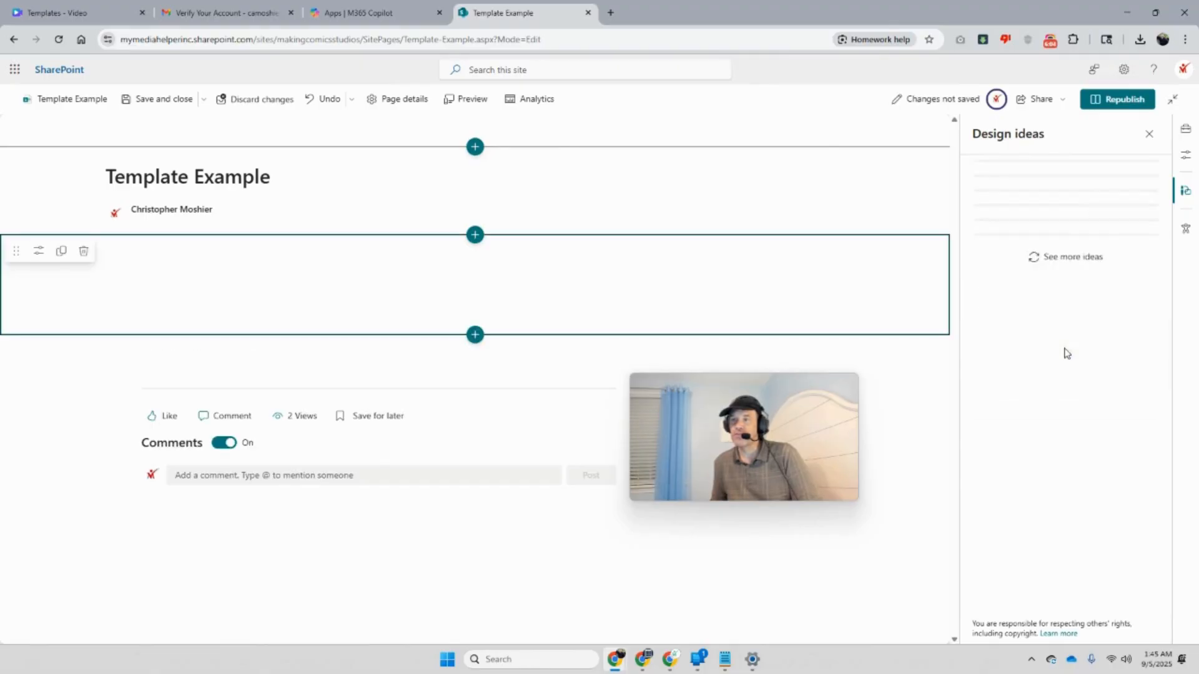
{"action": "scroll", "coordinate": [1066, 345], "scroll_direction": "down", "scroll_amount": 2}
{"action": "scroll", "coordinate": [1066, 344], "scroll_direction": "down", "scroll_amount": 4}
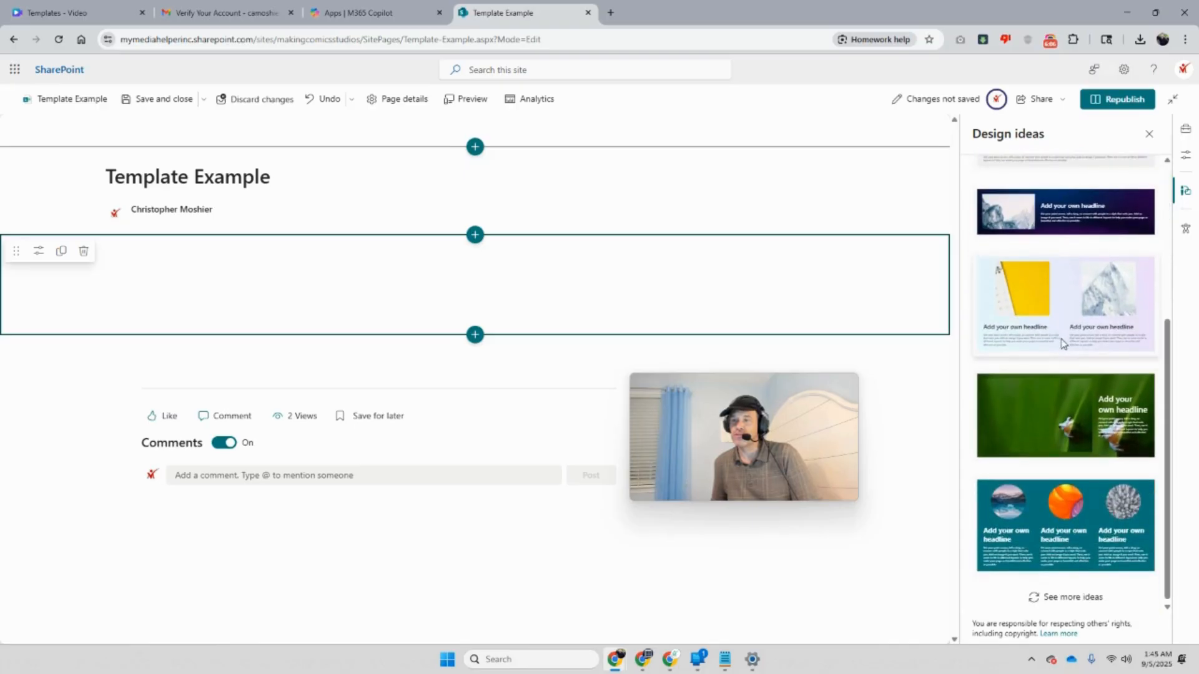
{"action": "left_click", "coordinate": [1072, 595]}
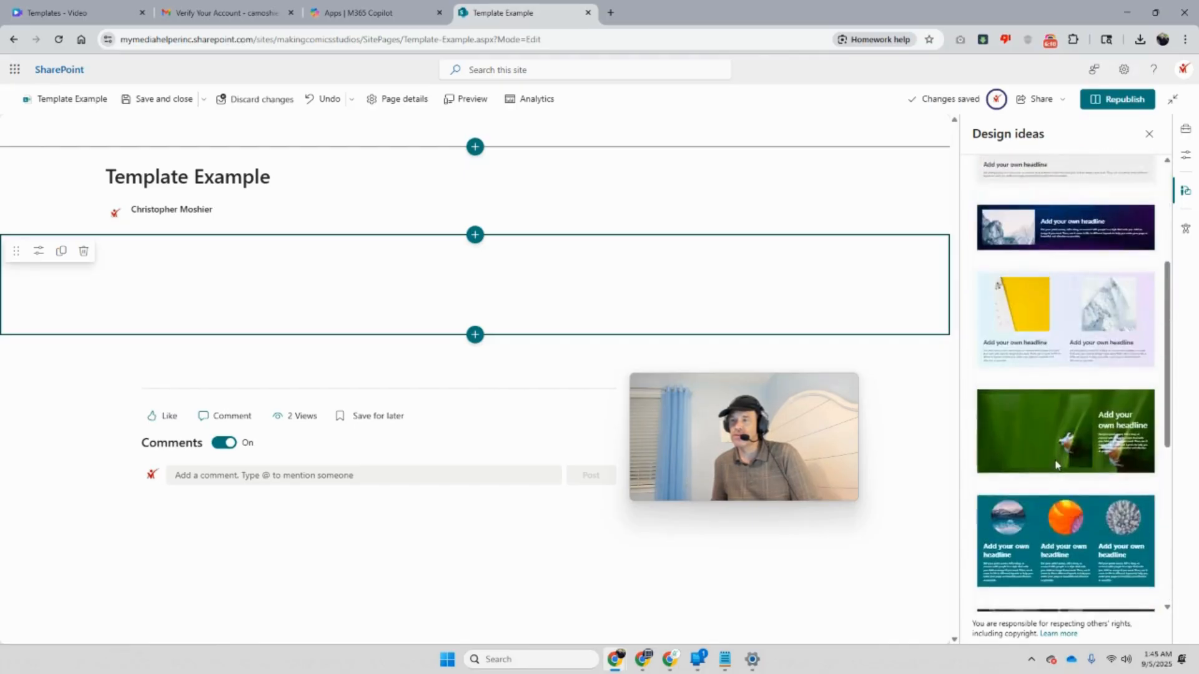
{"action": "left_click", "coordinate": [1059, 594]}
{"action": "scroll", "coordinate": [1059, 590], "scroll_direction": "down", "scroll_amount": 5}
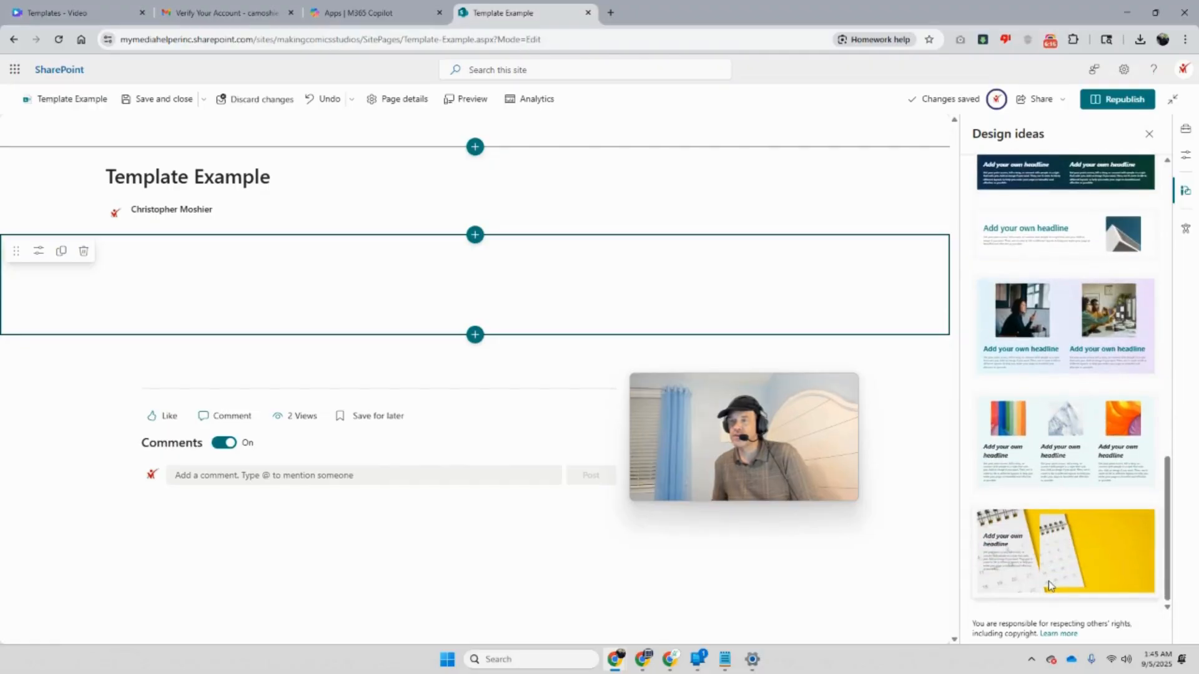
Apply the design idea with two photos above teal headlines to the section and review the layout
{"action": "left_click", "coordinate": [1054, 341]}
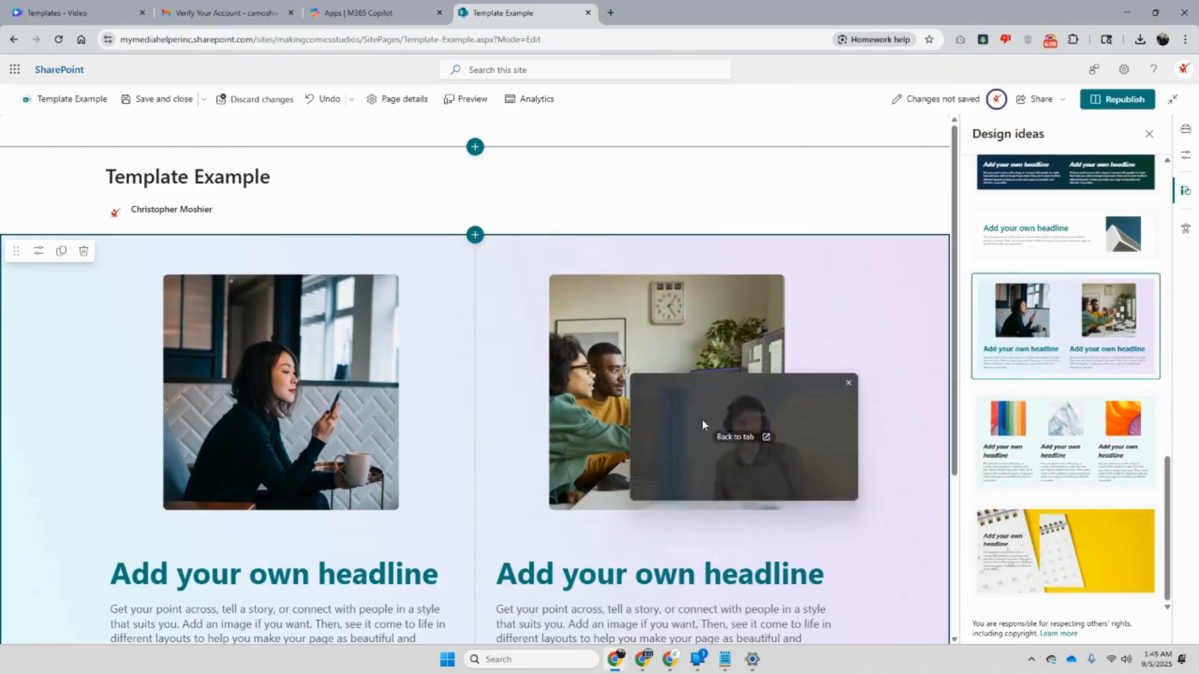
{"action": "scroll", "coordinate": [701, 418], "scroll_direction": "down", "scroll_amount": 3}
{"action": "scroll", "coordinate": [350, 432], "scroll_direction": "up", "scroll_amount": 3}
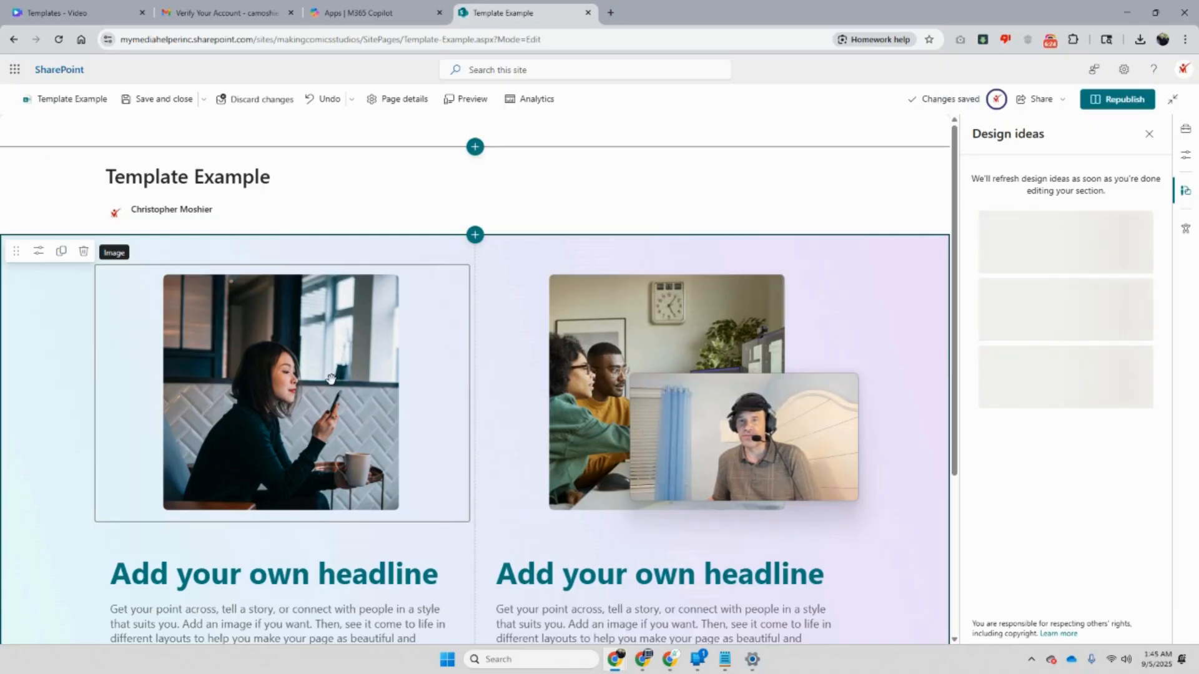
{"action": "scroll", "coordinate": [323, 378], "scroll_direction": "down", "scroll_amount": 1}
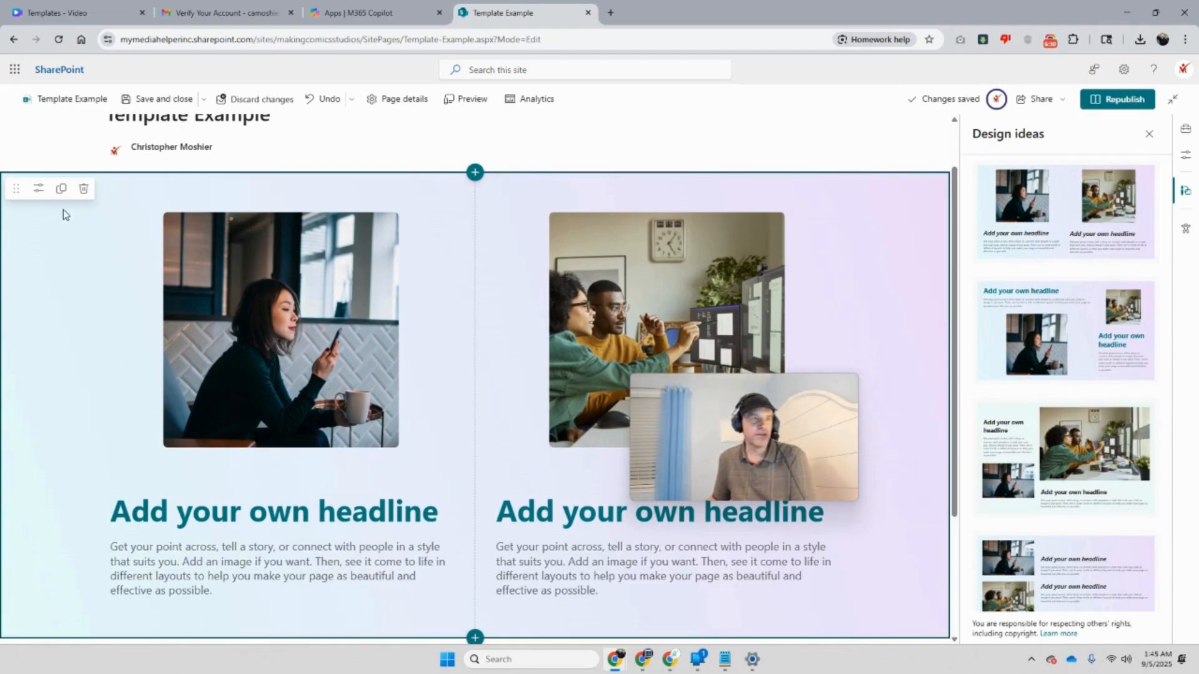
Delete the two-column photo section and close Design ideas
{"action": "left_click", "coordinate": [84, 188]}
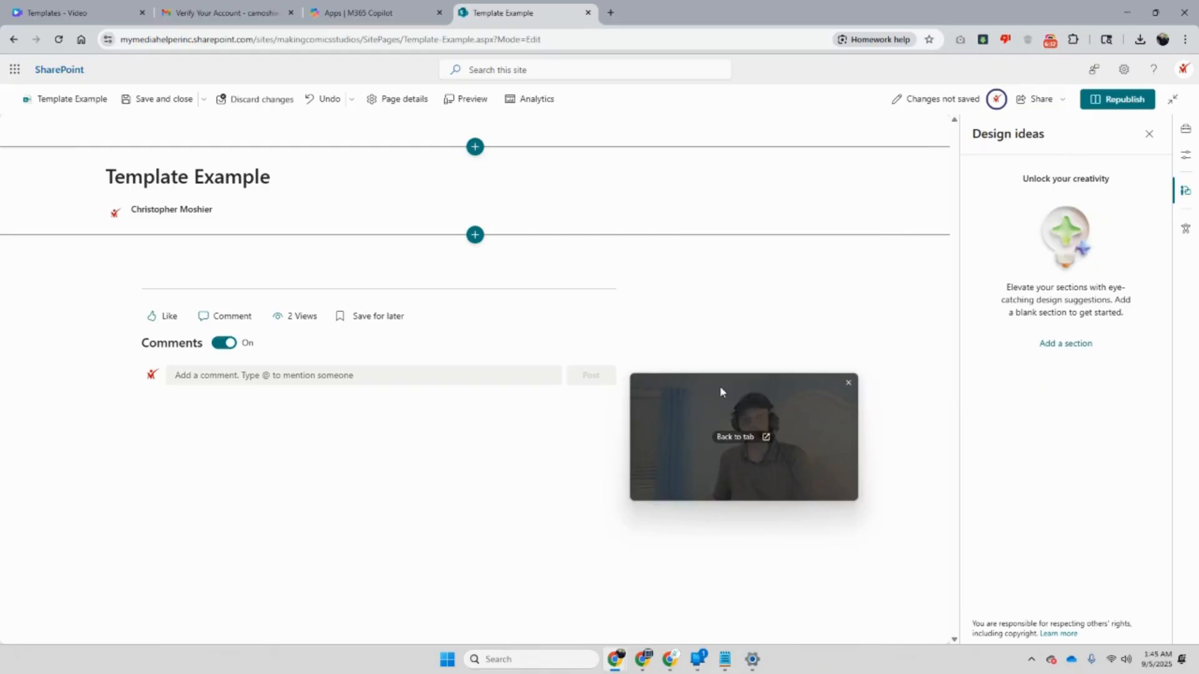
{"action": "left_click", "coordinate": [1149, 135]}
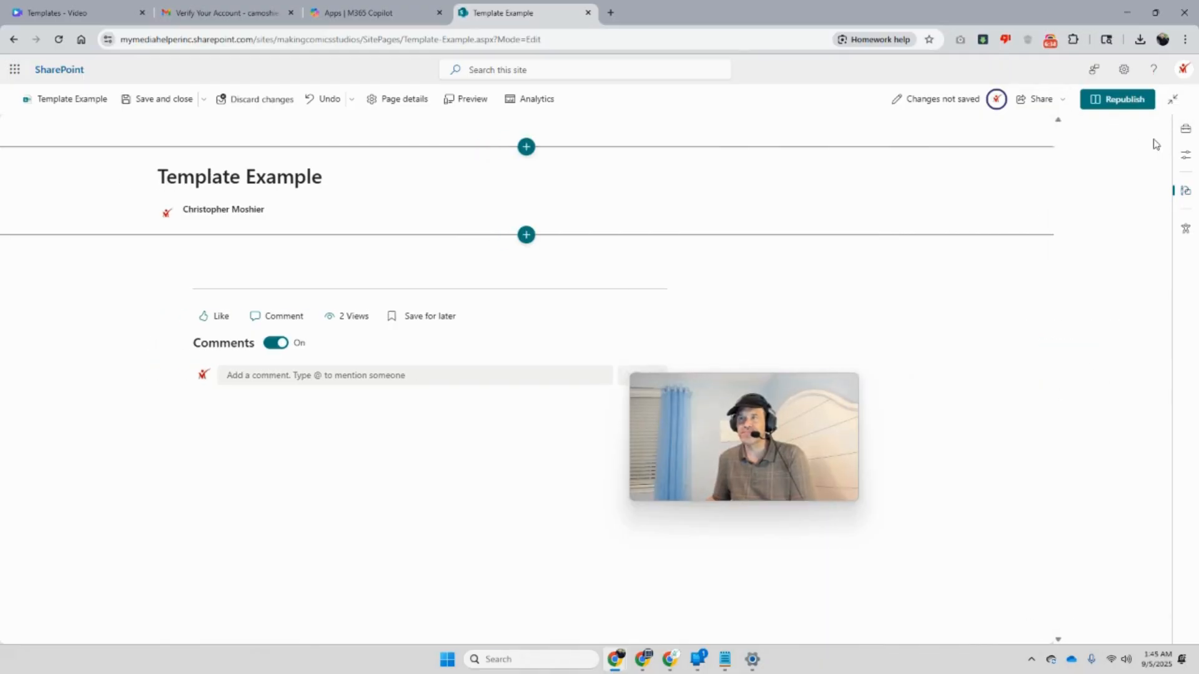
Check the page for issues with the Accessibility assistant and close it
{"action": "left_click", "coordinate": [405, 105]}
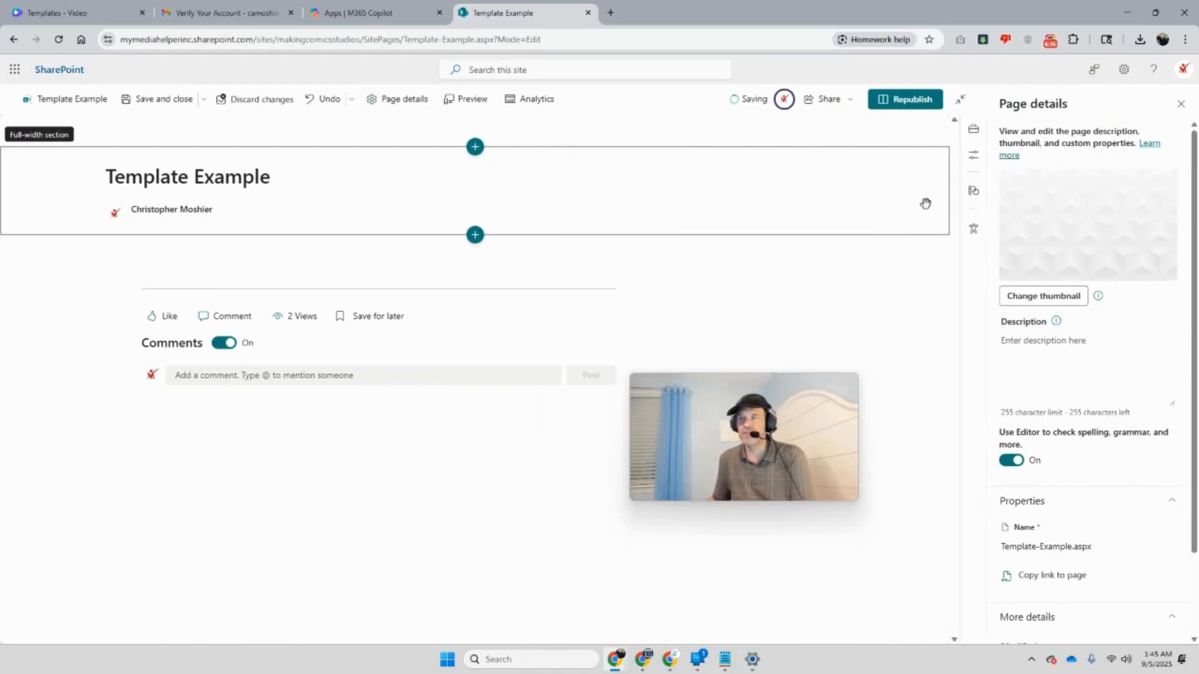
{"action": "left_click", "coordinate": [971, 235]}
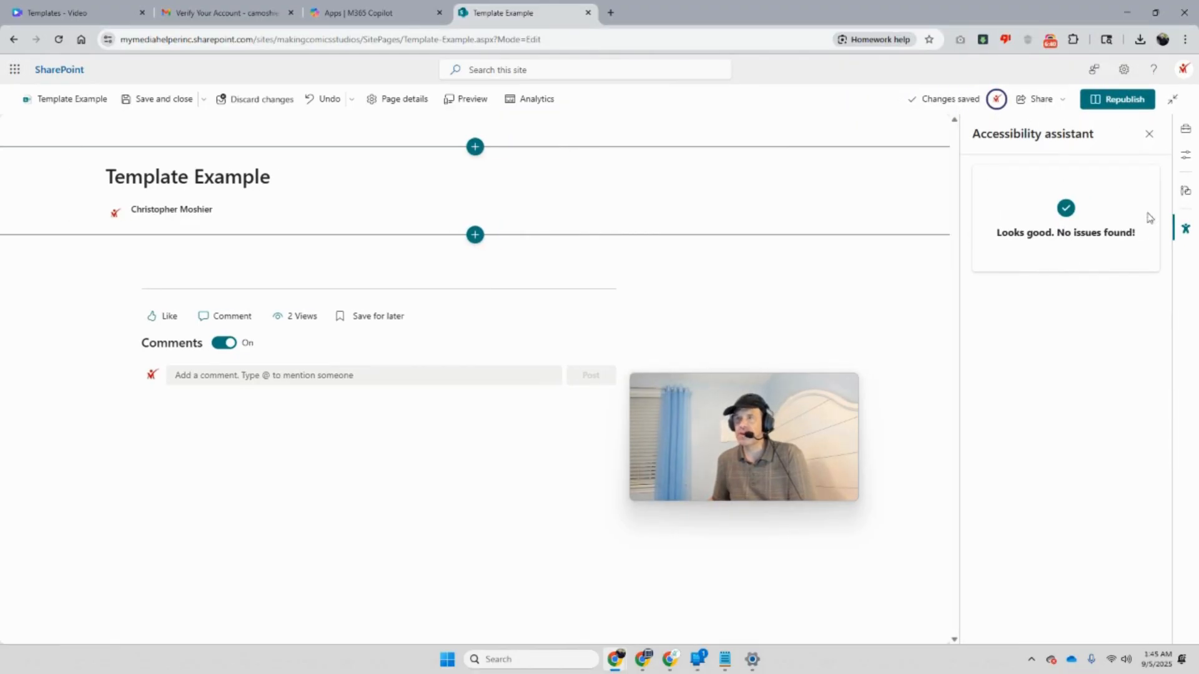
{"action": "left_click", "coordinate": [1151, 134]}
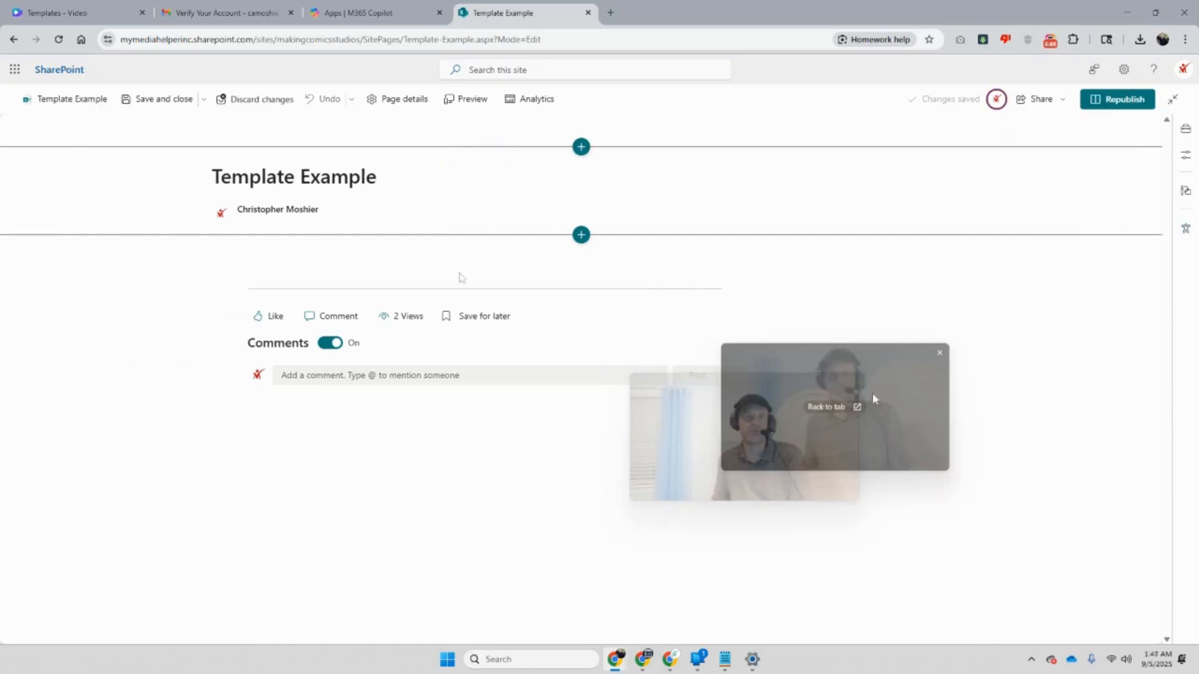
Show all section templates from the toolbox and examine the available designs to the end of the list
{"action": "left_click", "coordinate": [387, 108]}
{"action": "left_click", "coordinate": [976, 132]}
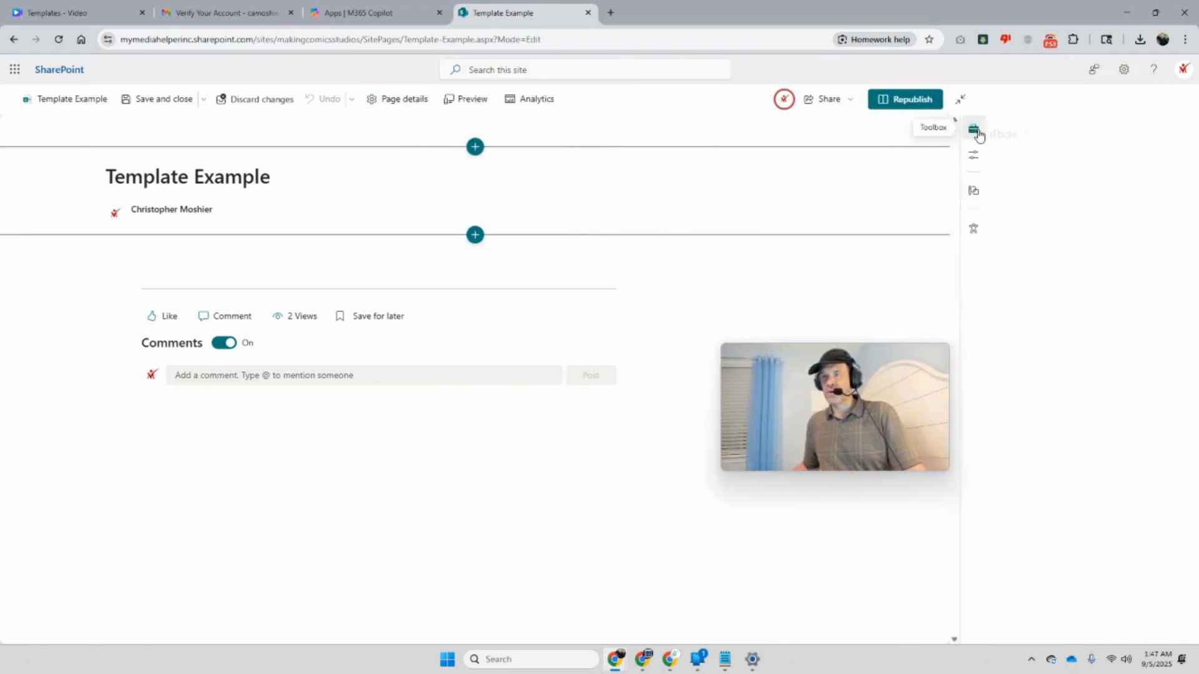
{"action": "scroll", "coordinate": [1105, 392], "scroll_direction": "down", "scroll_amount": 5}
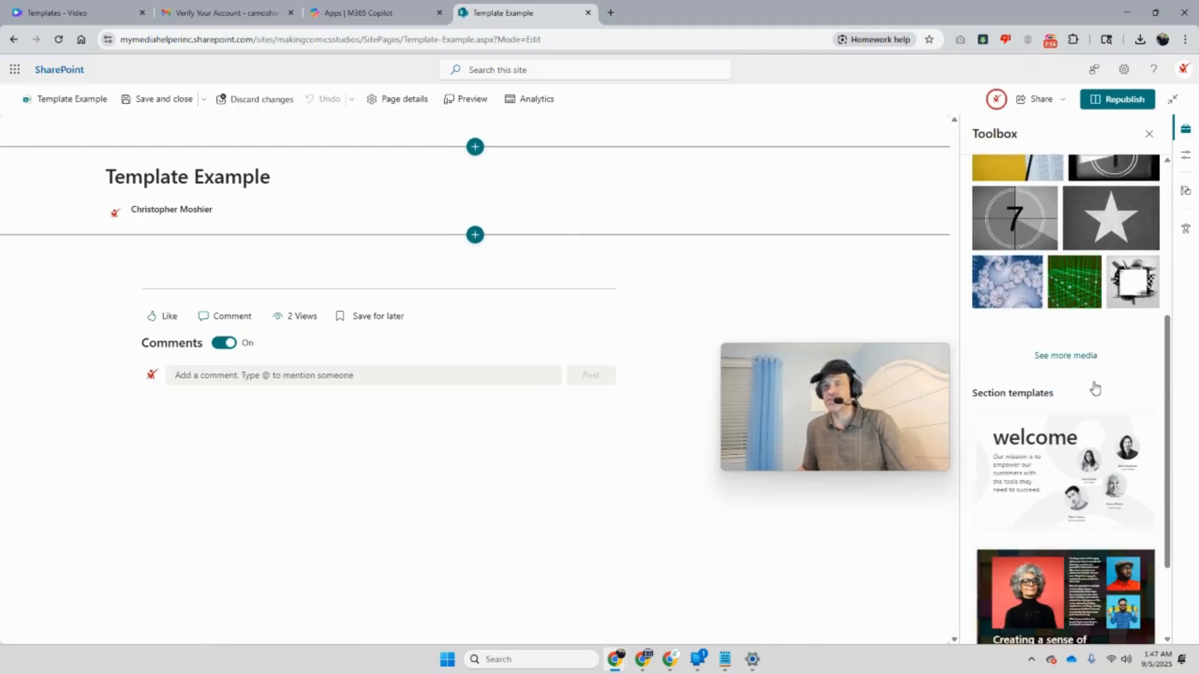
{"action": "scroll", "coordinate": [1095, 389], "scroll_direction": "down", "scroll_amount": 3}
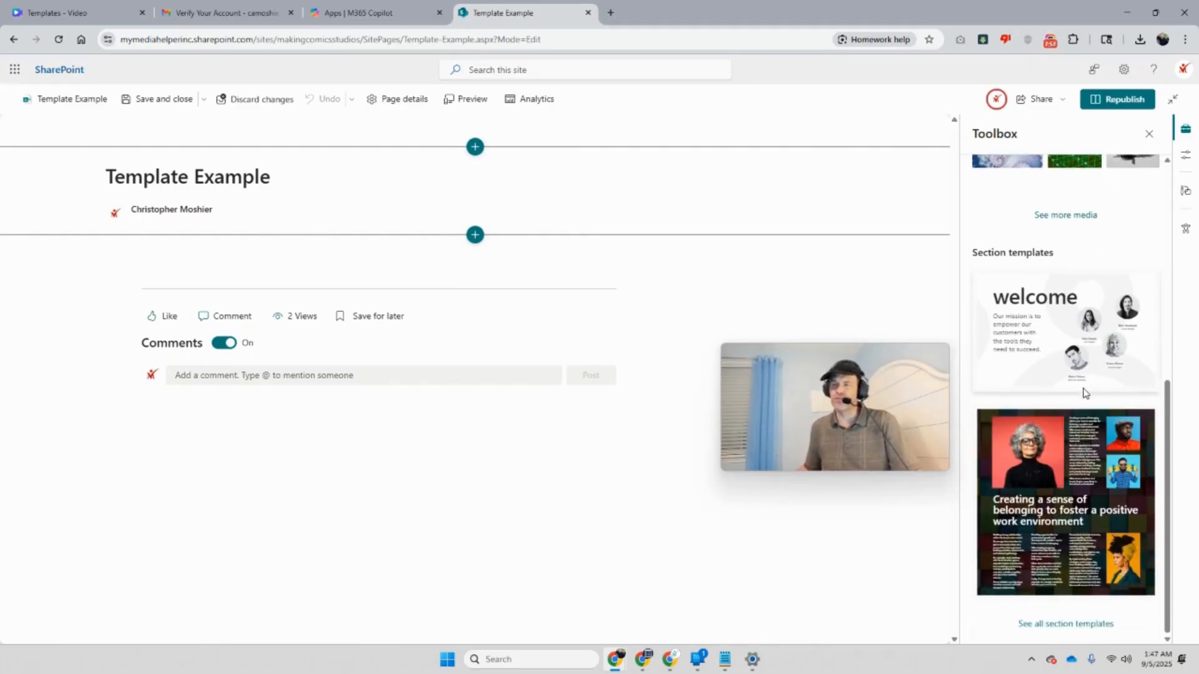
{"action": "left_click", "coordinate": [1076, 625]}
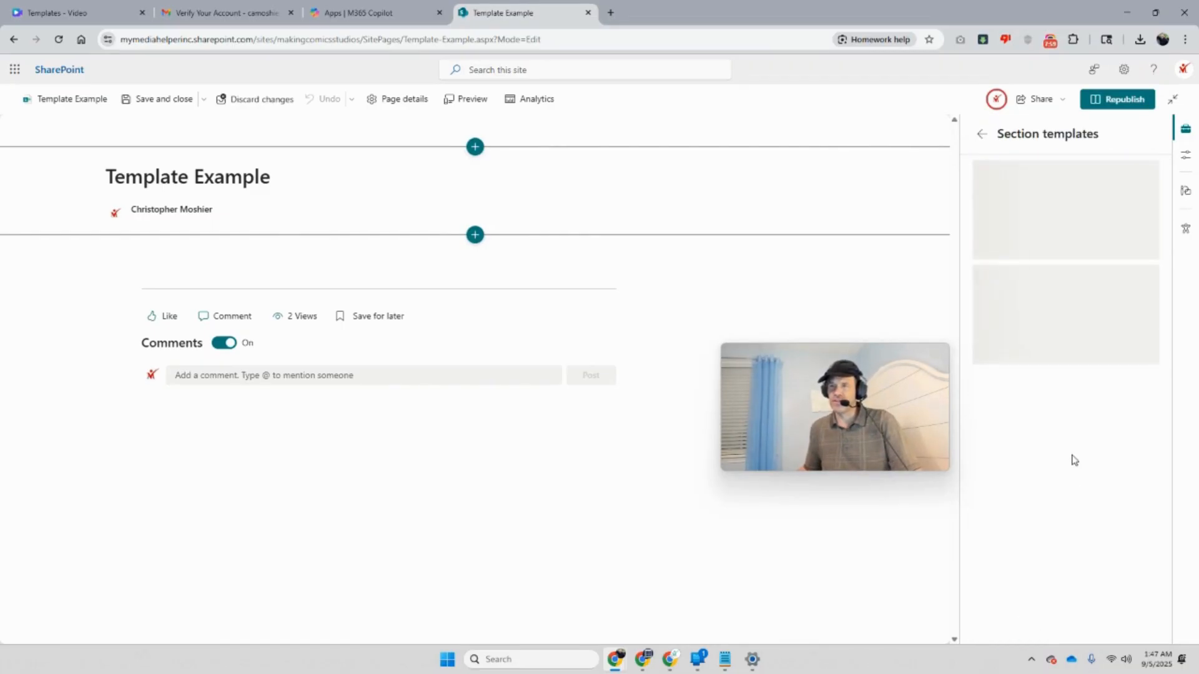
{"action": "scroll", "coordinate": [1071, 465], "scroll_direction": "down", "scroll_amount": 10}
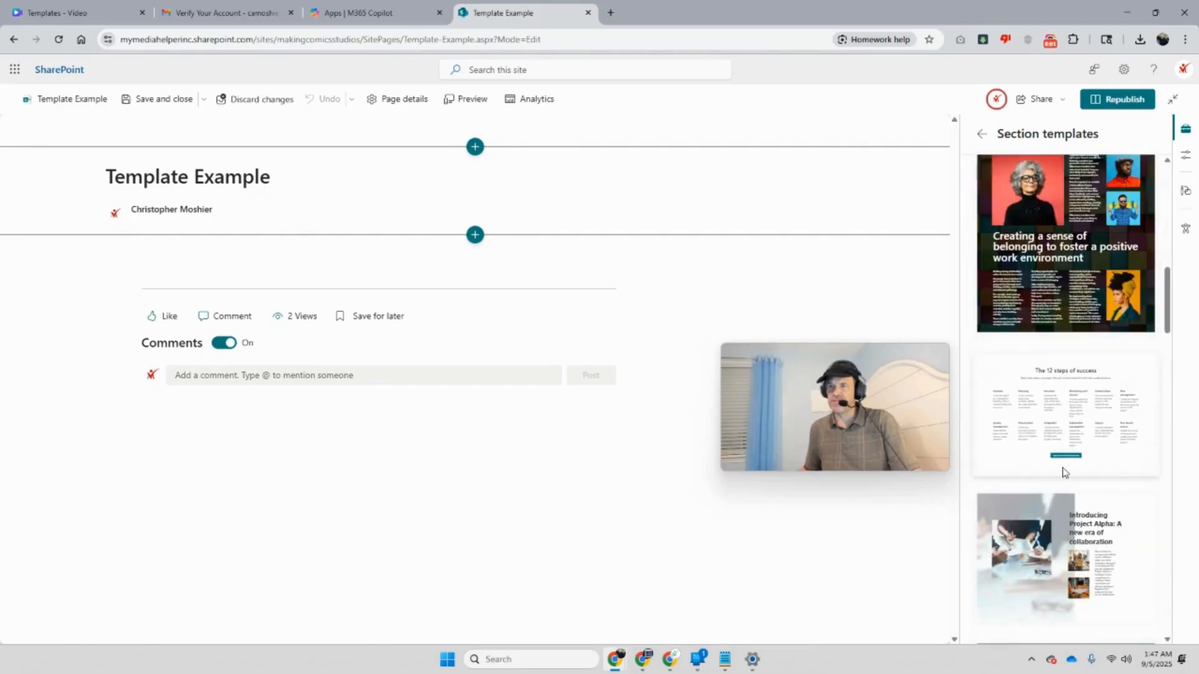
{"action": "scroll", "coordinate": [1064, 473], "scroll_direction": "up", "scroll_amount": 3}
{"action": "scroll", "coordinate": [1064, 382], "scroll_direction": "down", "scroll_amount": 7}
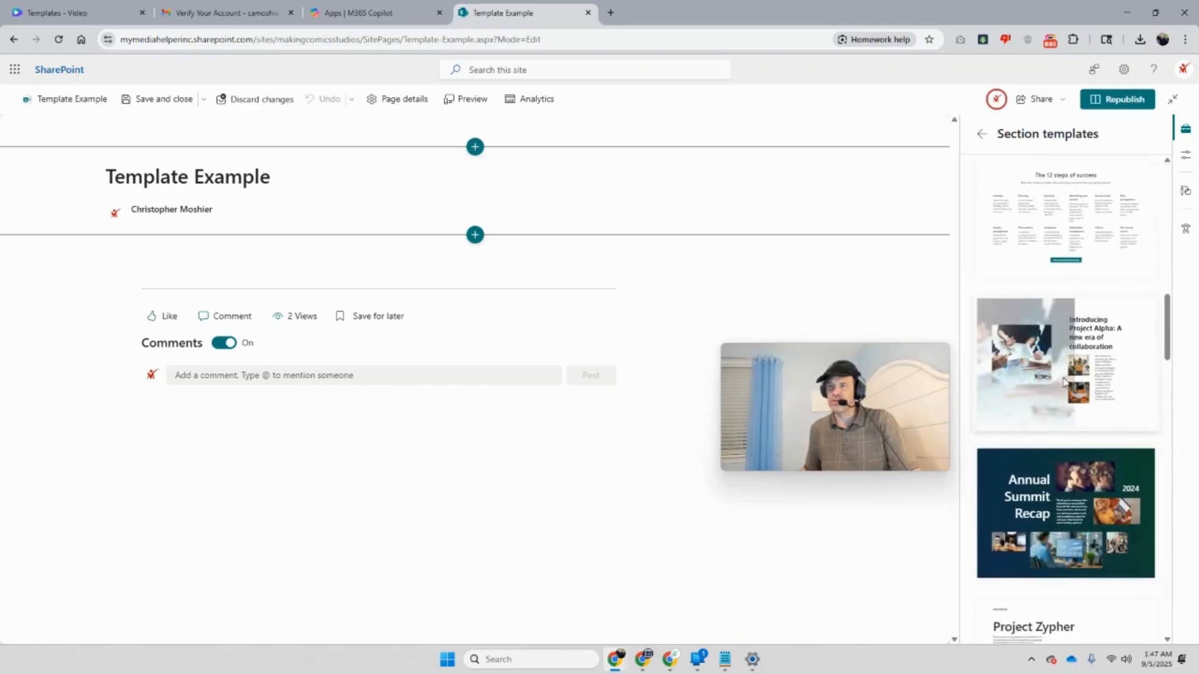
{"action": "scroll", "coordinate": [1065, 382], "scroll_direction": "down", "scroll_amount": 3}
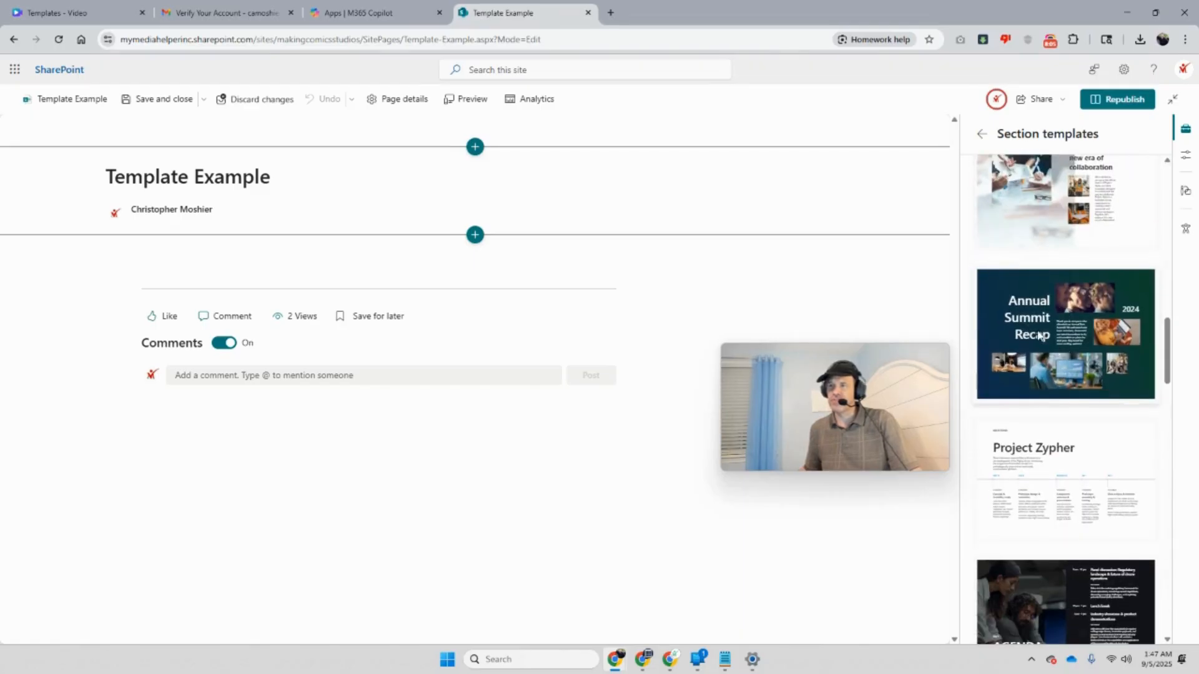
{"action": "scroll", "coordinate": [1040, 336], "scroll_direction": "down", "scroll_amount": 16}
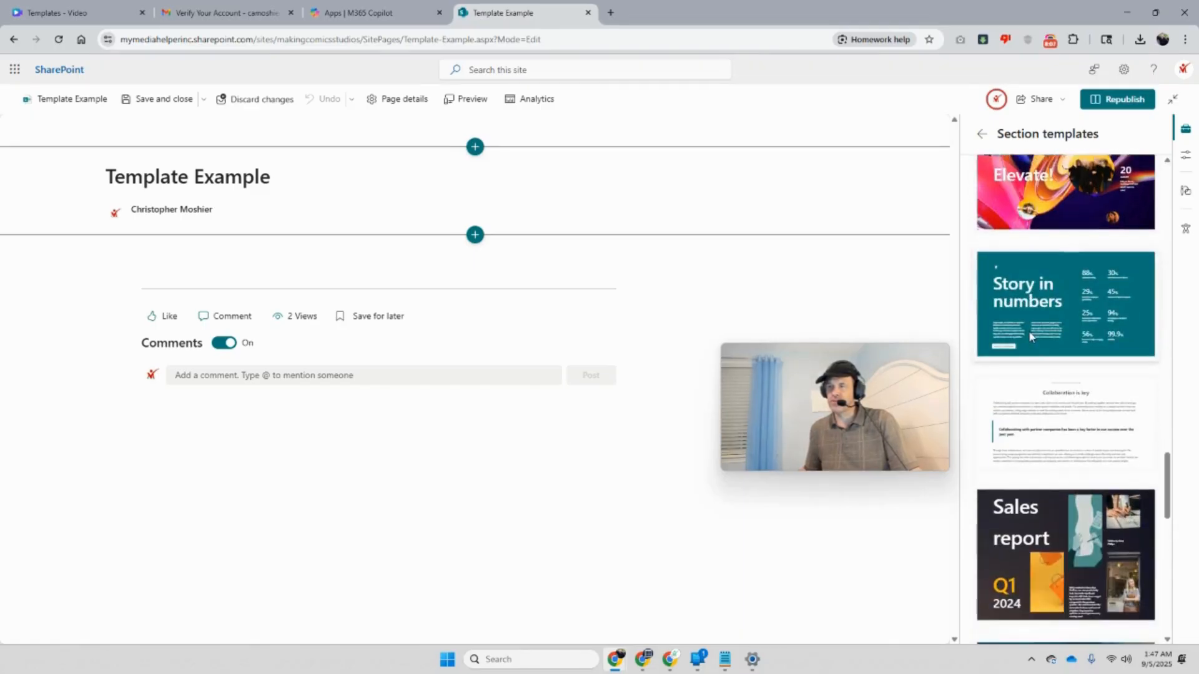
{"action": "scroll", "coordinate": [1030, 337], "scroll_direction": "down", "scroll_amount": 5}
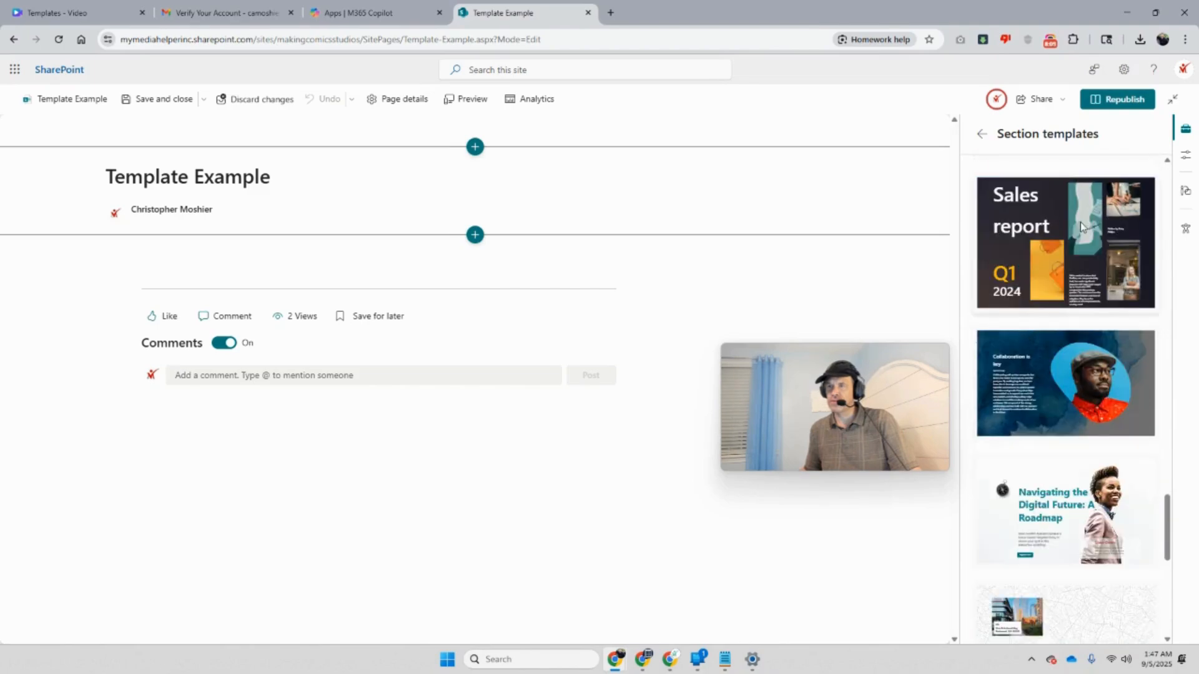
{"action": "scroll", "coordinate": [1067, 291], "scroll_direction": "down", "scroll_amount": 5}
{"action": "scroll", "coordinate": [1067, 290], "scroll_direction": "down", "scroll_amount": 4}
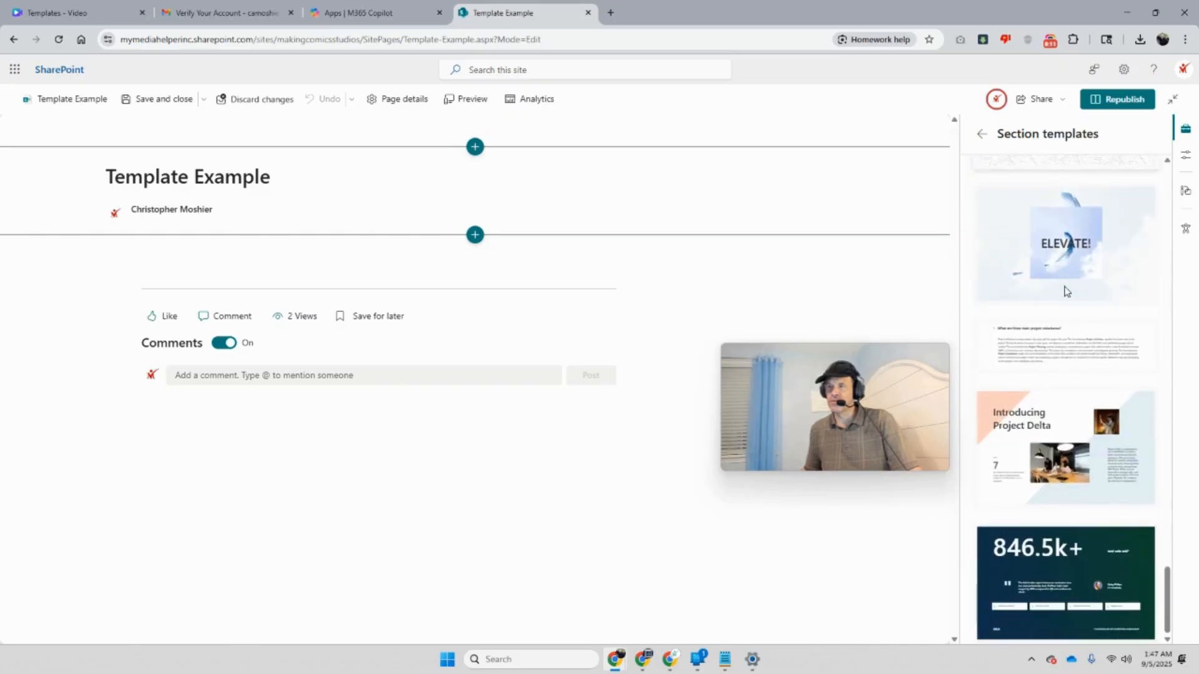
{"action": "scroll", "coordinate": [1060, 284], "scroll_direction": "up", "scroll_amount": 5}
{"action": "scroll", "coordinate": [1053, 363], "scroll_direction": "down", "scroll_amount": 5}
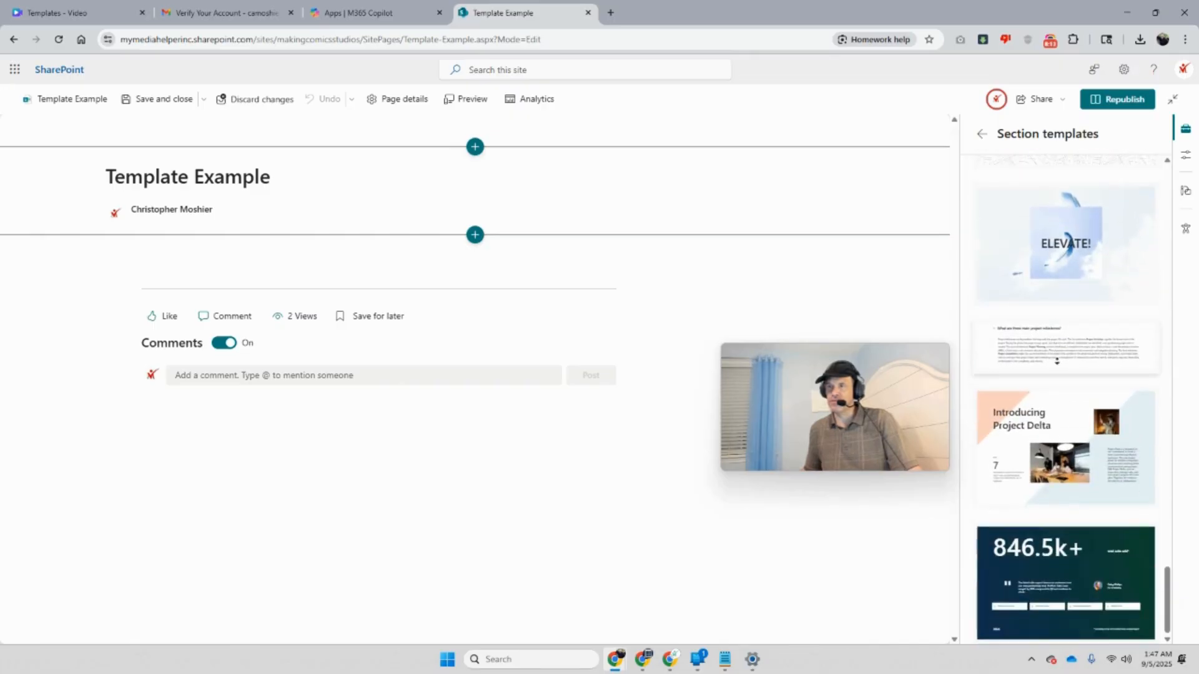
Add the Annual Summit Recap section template below the title area and look over its layout
{"action": "scroll", "coordinate": [1054, 354], "scroll_direction": "up", "scroll_amount": 10}
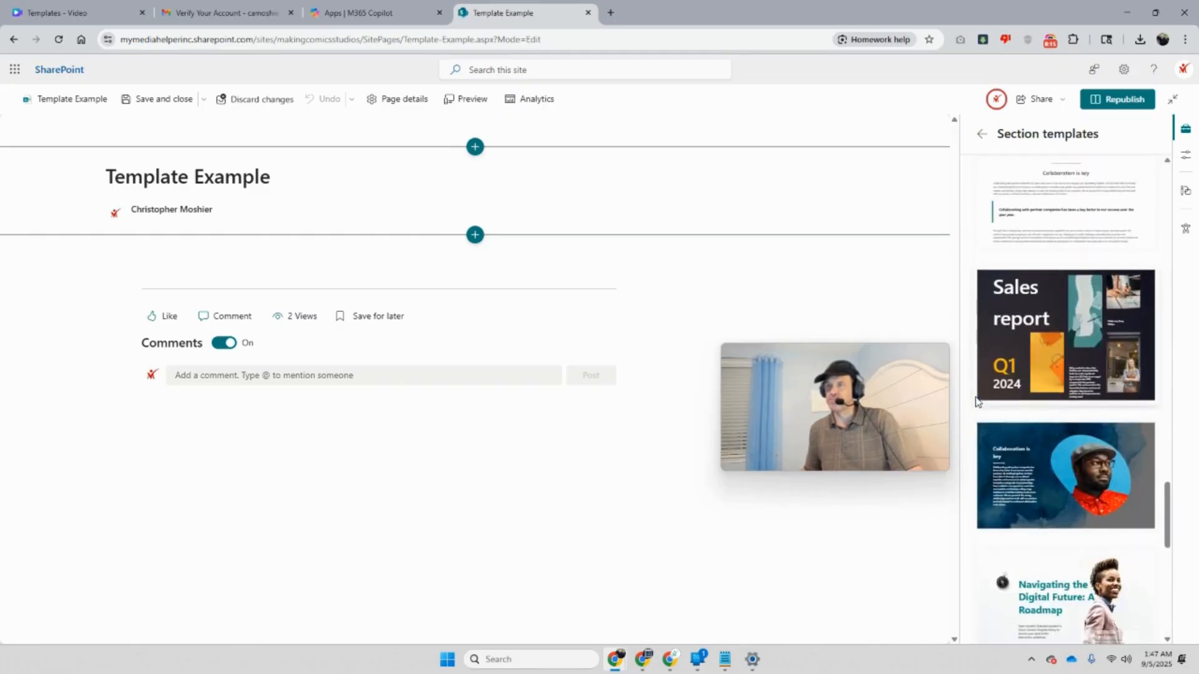
{"action": "scroll", "coordinate": [1031, 387], "scroll_direction": "up", "scroll_amount": 20}
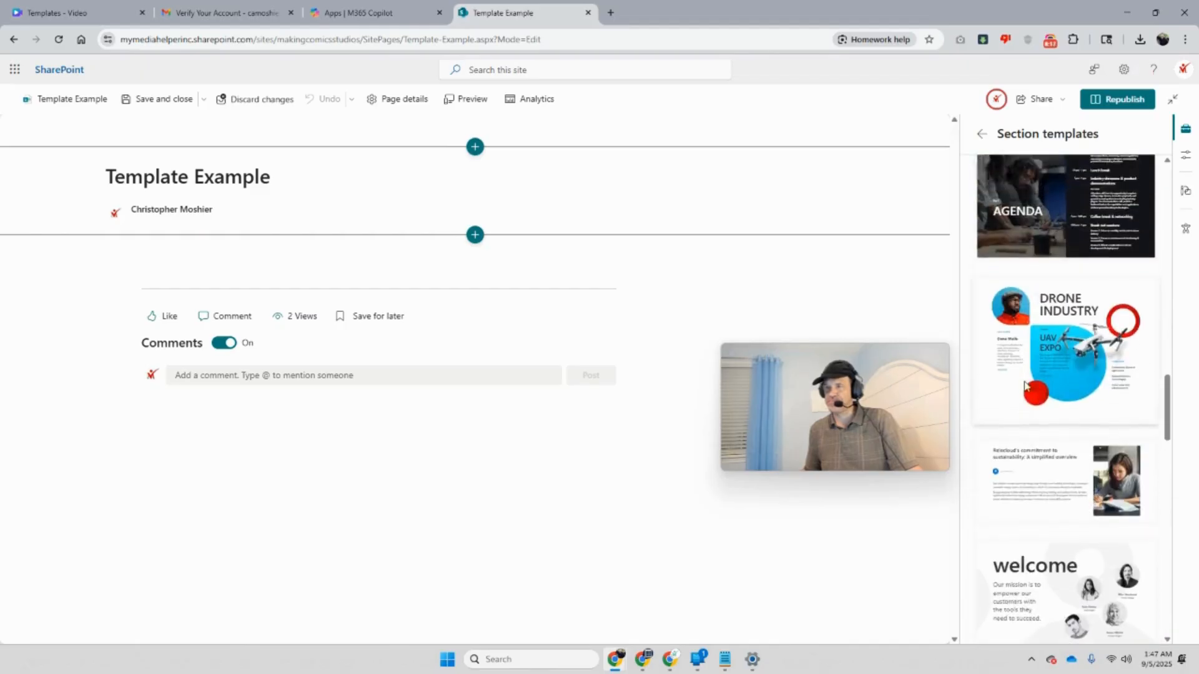
{"action": "scroll", "coordinate": [1024, 387], "scroll_direction": "up", "scroll_amount": 3}
{"action": "left_click", "coordinate": [1024, 387]}
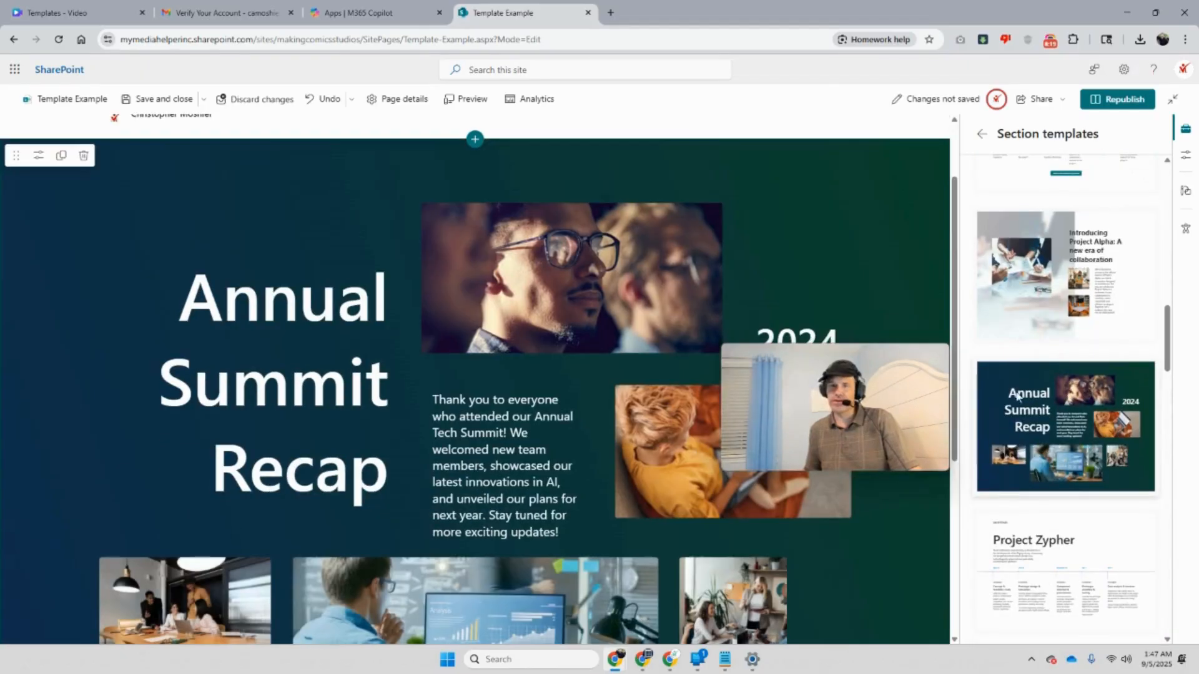
{"action": "scroll", "coordinate": [840, 229], "scroll_direction": "down", "scroll_amount": 2}
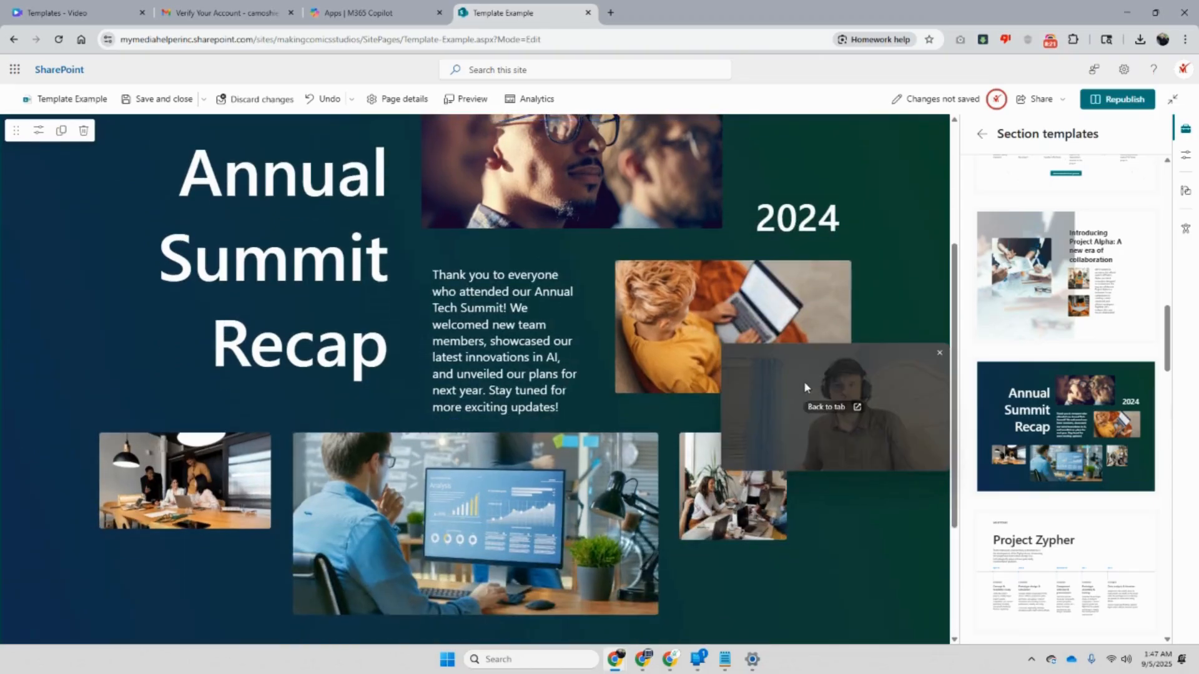
{"action": "left_click_drag", "start_coordinate": [791, 387], "coordinate": [737, 474]}
{"action": "scroll", "coordinate": [618, 342], "scroll_direction": "up", "scroll_amount": 2}
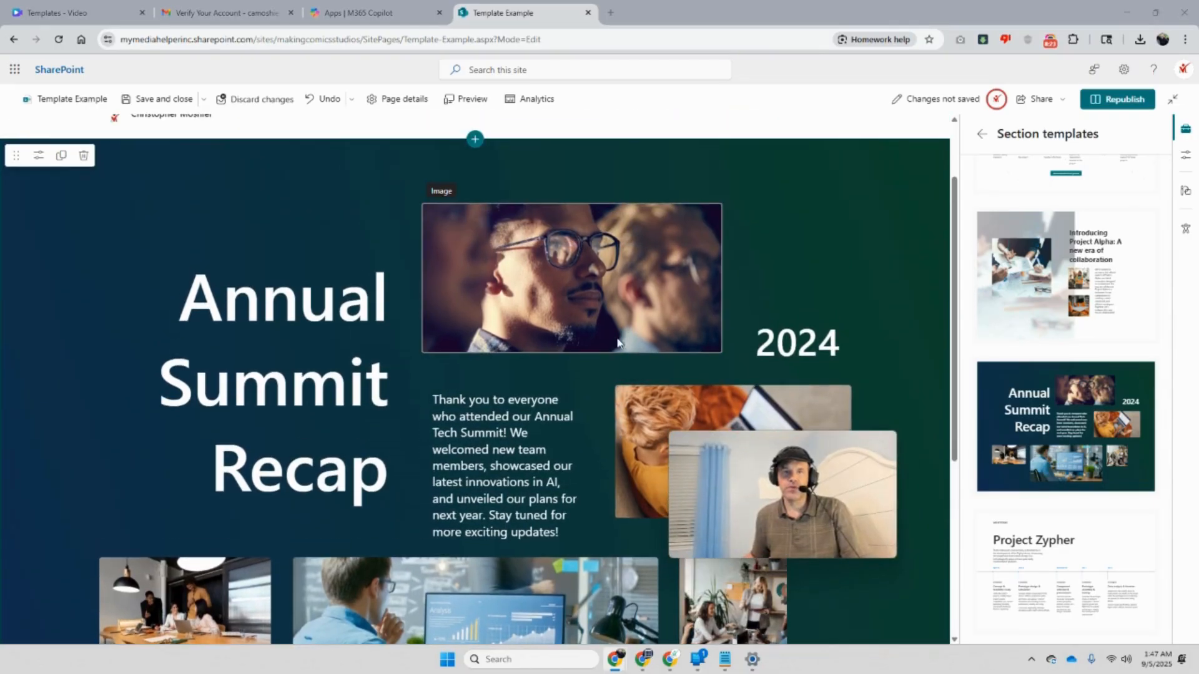
Replace the "Annual Summit Recap" heading text with "Columbus, Ohio Comic Convention"
{"action": "left_click", "coordinate": [564, 258]}
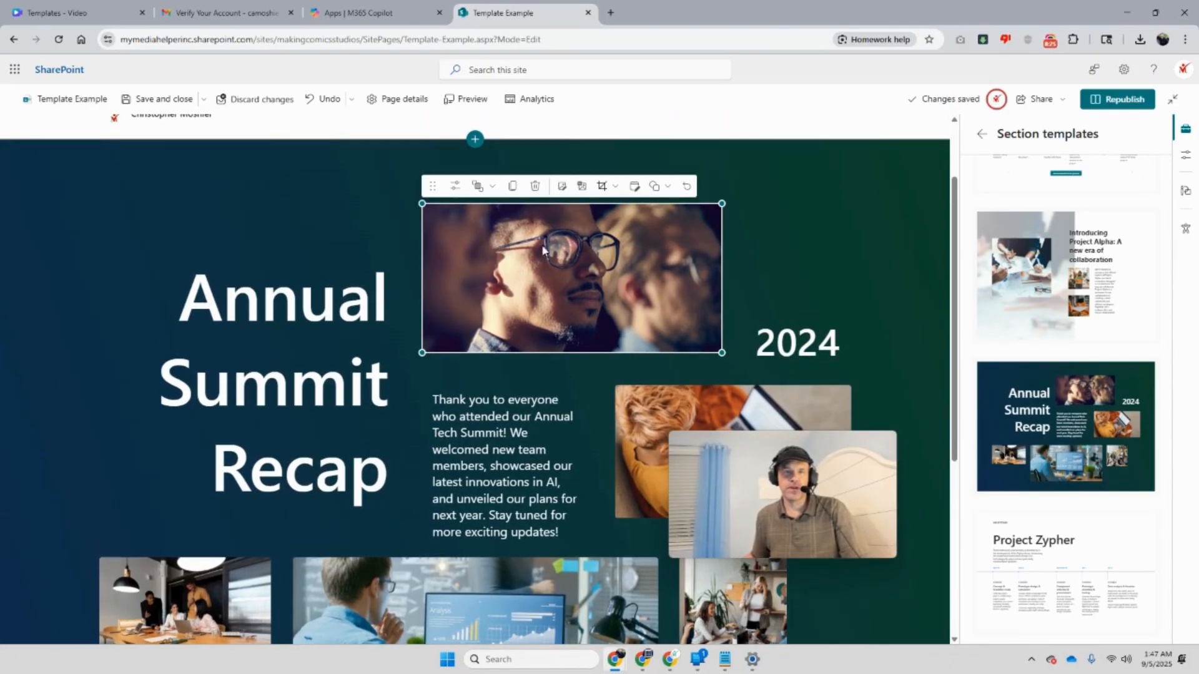
{"action": "left_click", "coordinate": [289, 378]}
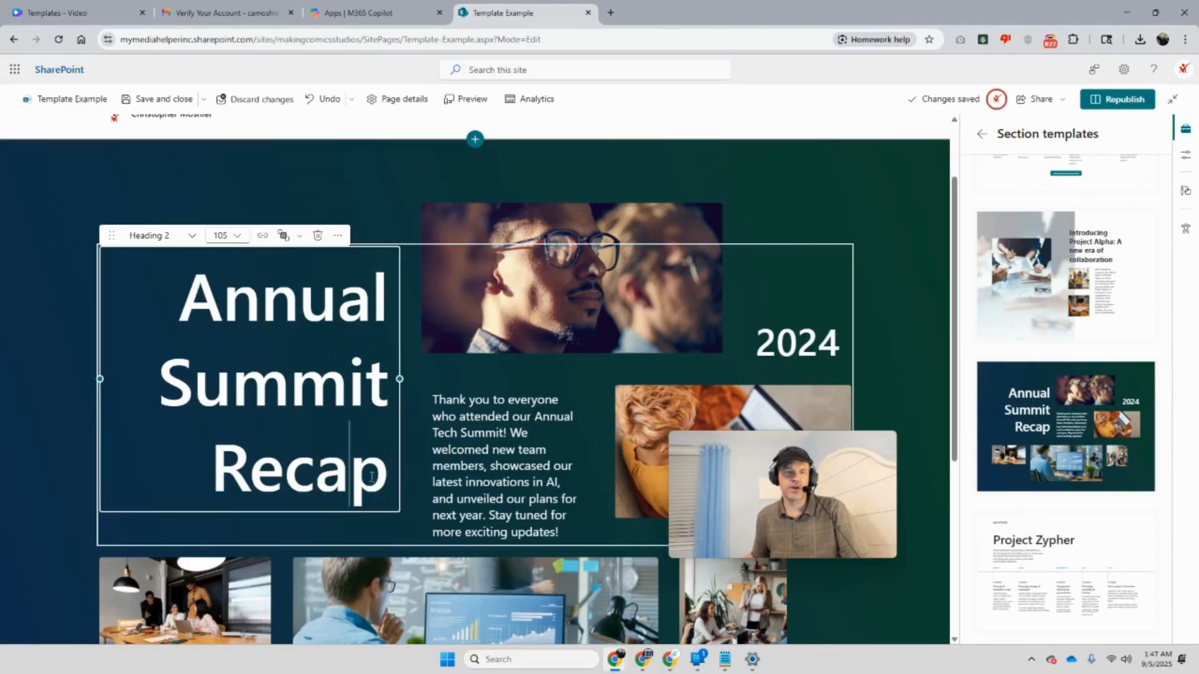
{"action": "left_click_drag", "start_coordinate": [370, 477], "coordinate": [180, 275]}
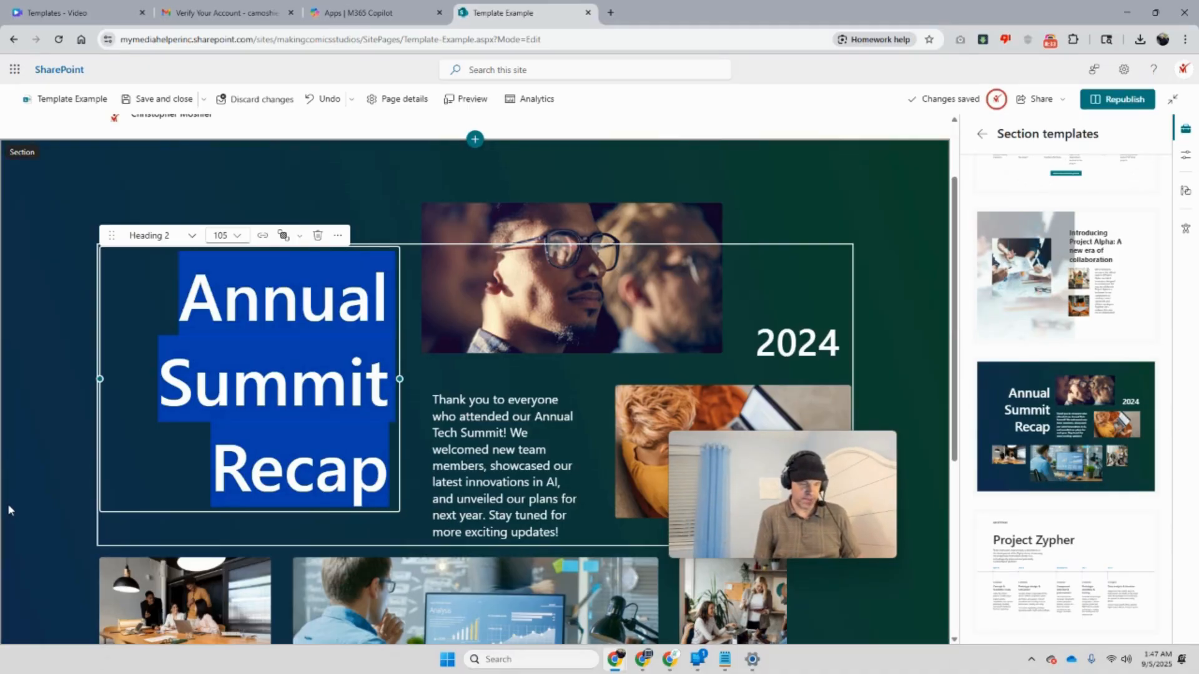
{"action": "type", "text": "Columbus"}
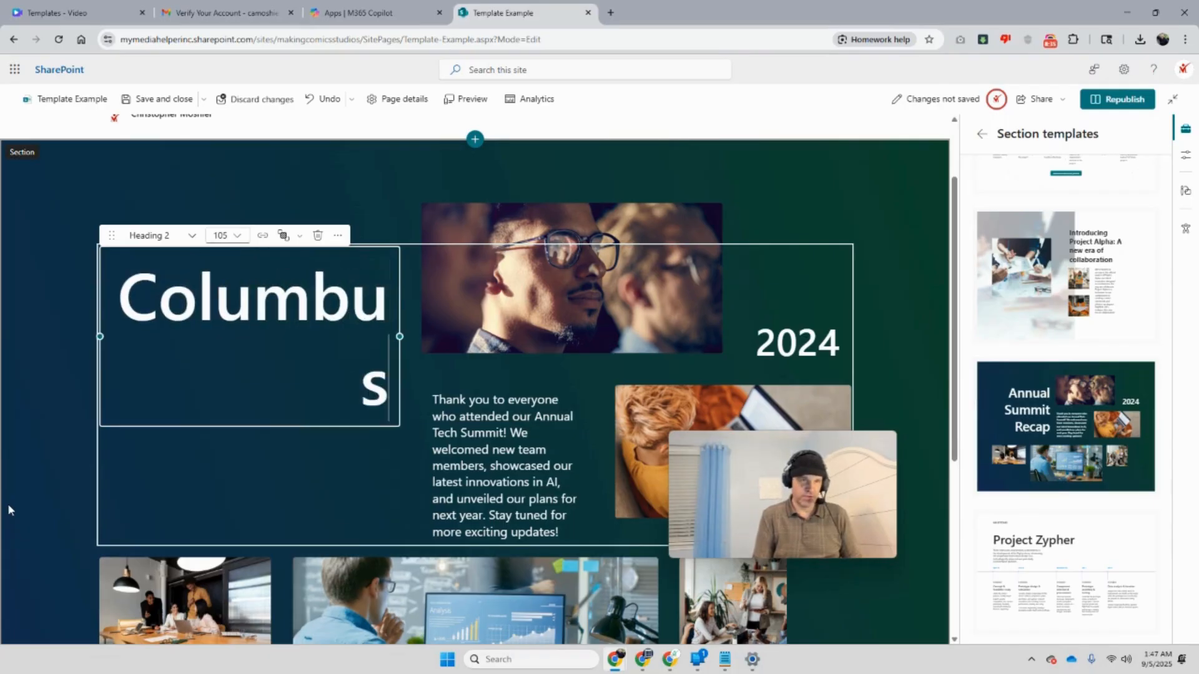
{"action": "type", "text": ", Oh"}
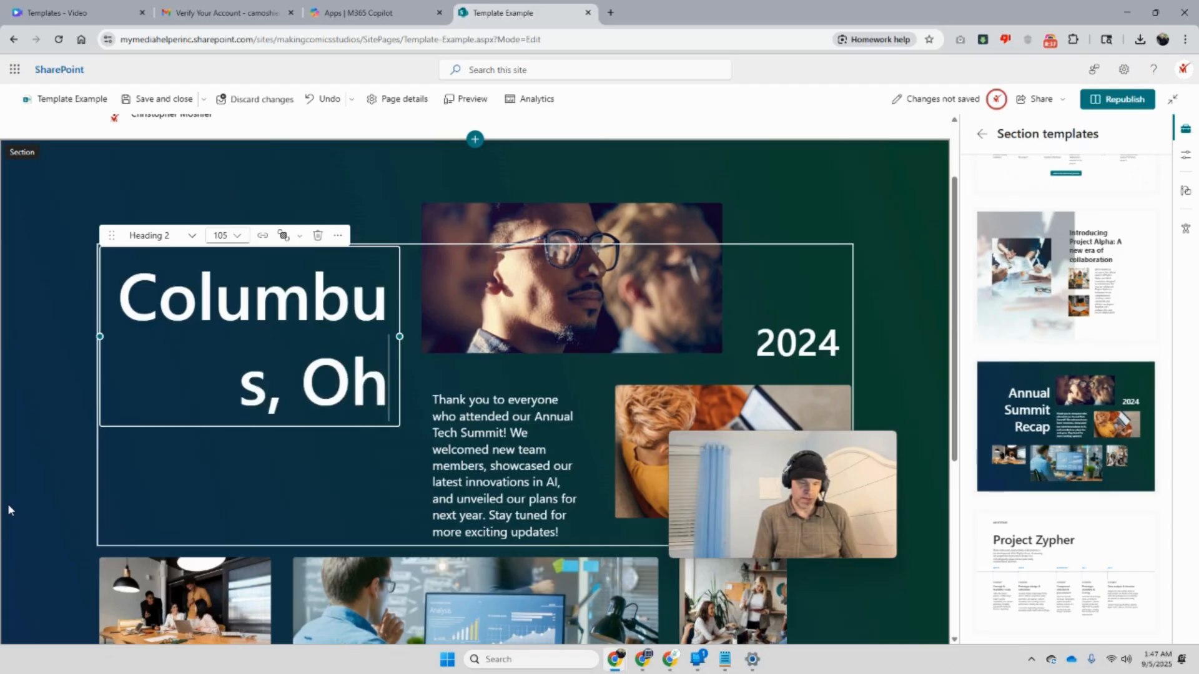
{"action": "type", "text": "io Com"}
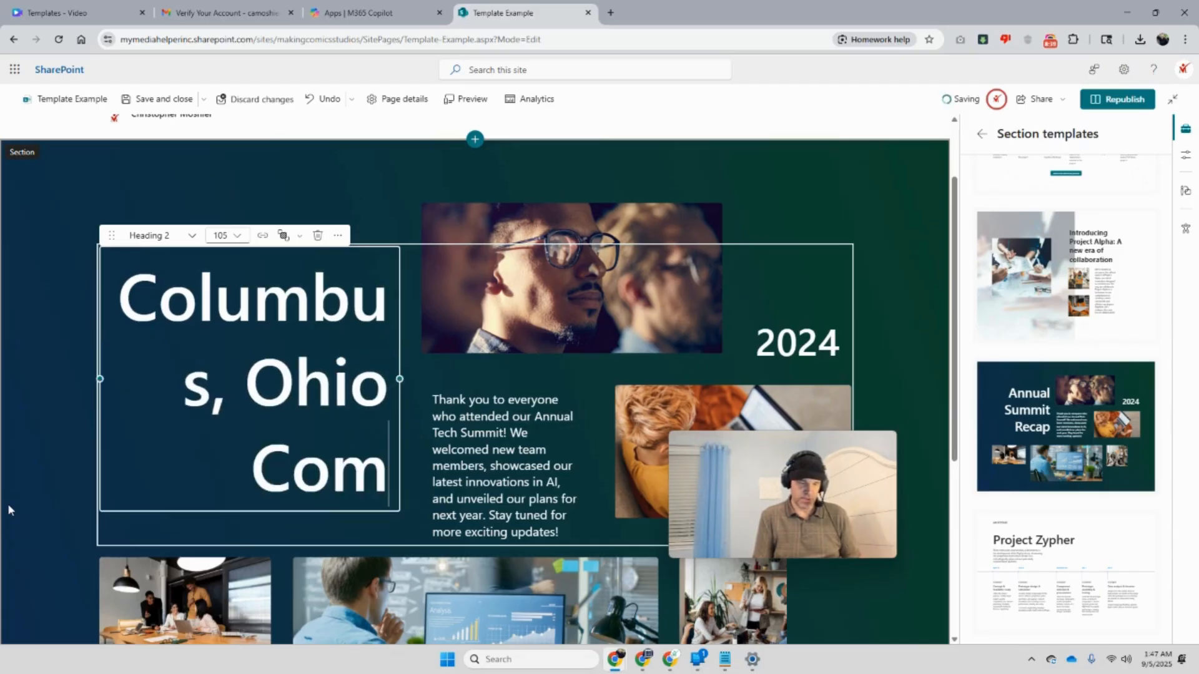
{"action": "type", "text": "ic Convn"}
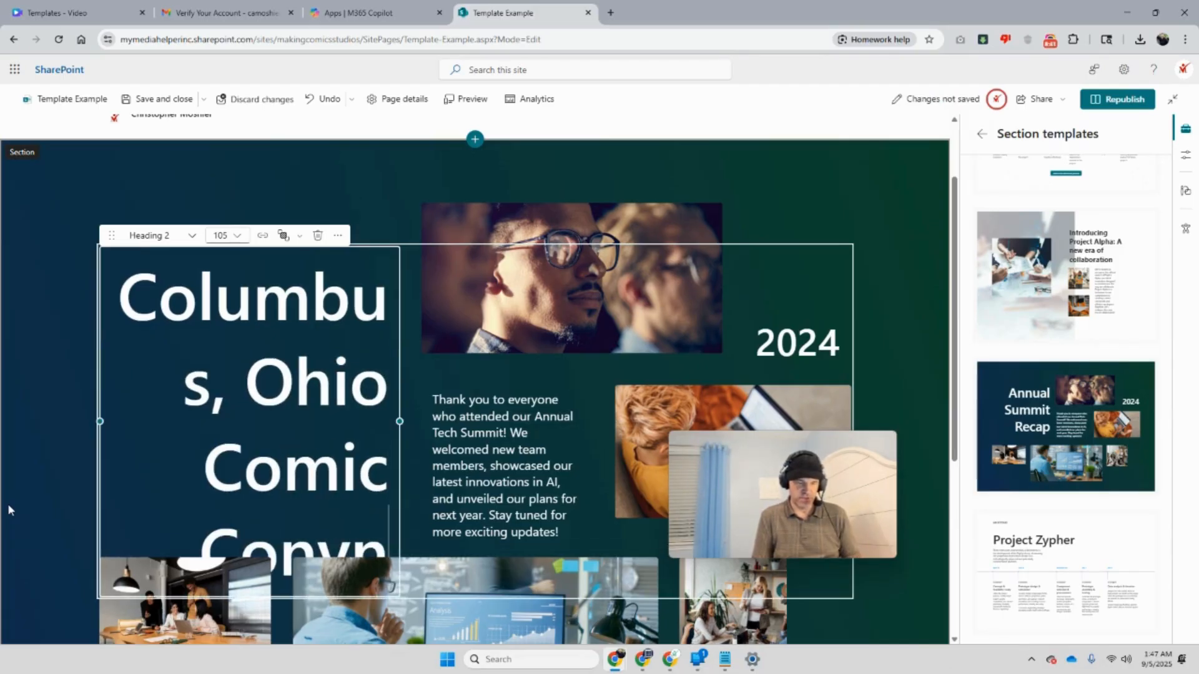
{"action": "key", "text": "BackSpace"}
{"action": "type", "text": "enti"}
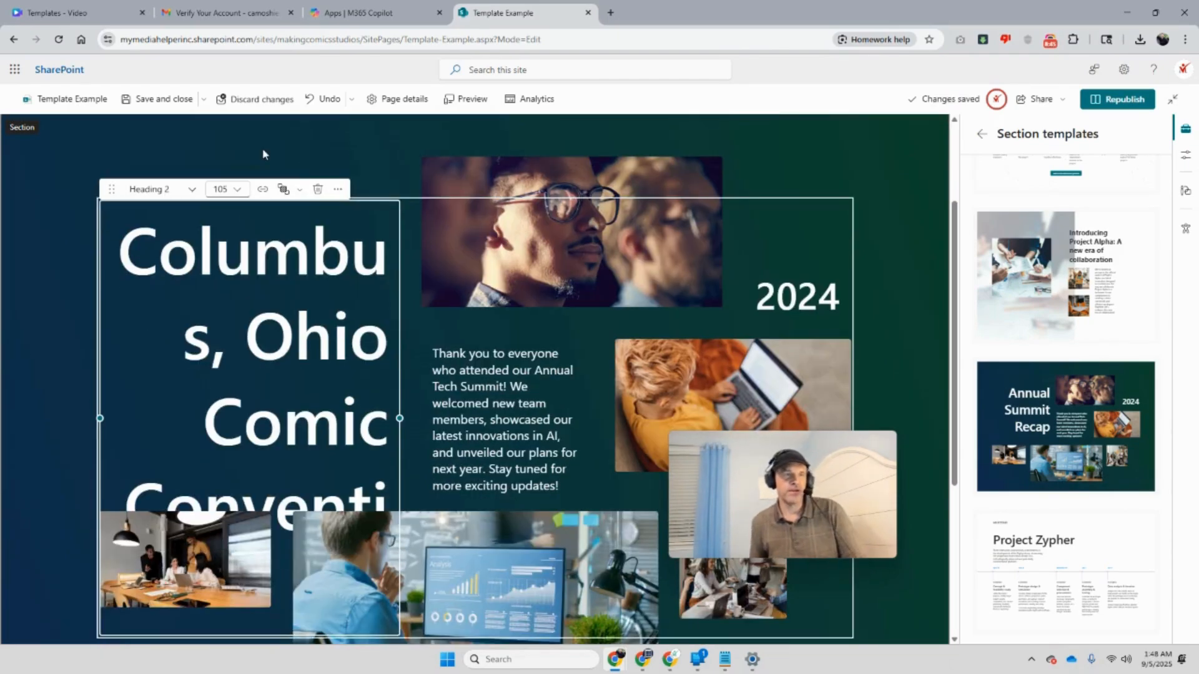
Try the Heading 3 and Heading 4 paragraph styles on the whole convention heading
{"action": "left_click_drag", "start_coordinate": [118, 253], "coordinate": [372, 596]}
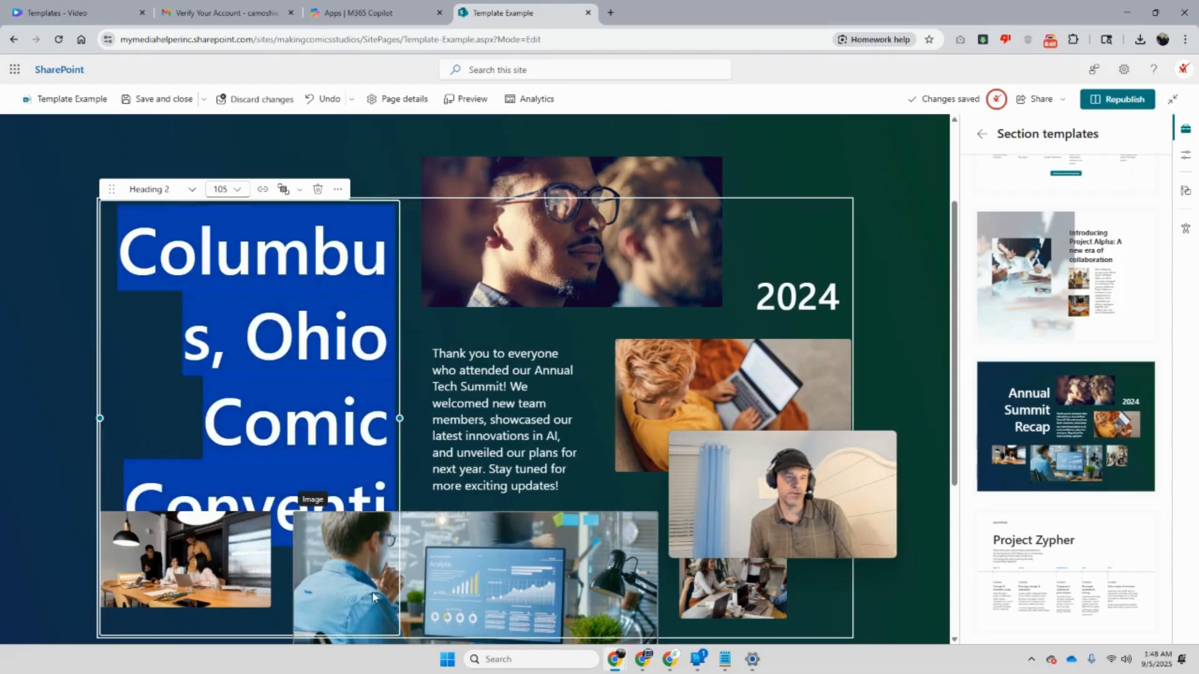
{"action": "left_click", "coordinate": [194, 189]}
{"action": "left_click", "coordinate": [186, 243]}
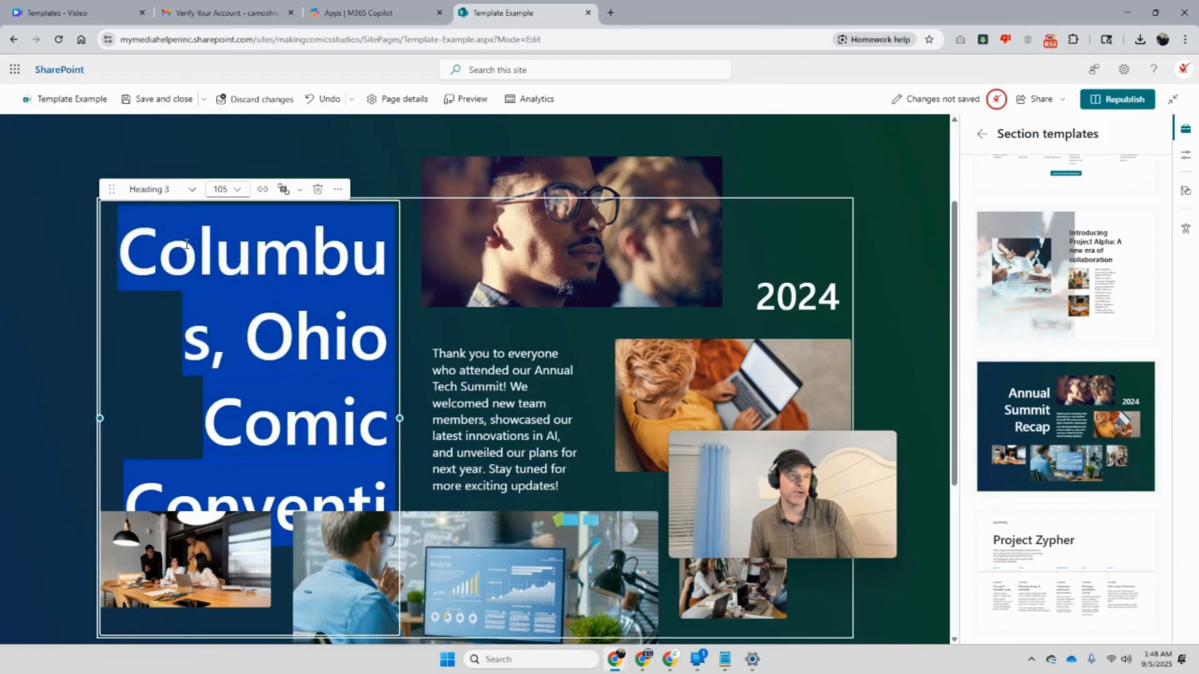
{"action": "left_click", "coordinate": [188, 189]}
{"action": "left_click", "coordinate": [173, 272]}
{"action": "left_click", "coordinate": [192, 190]}
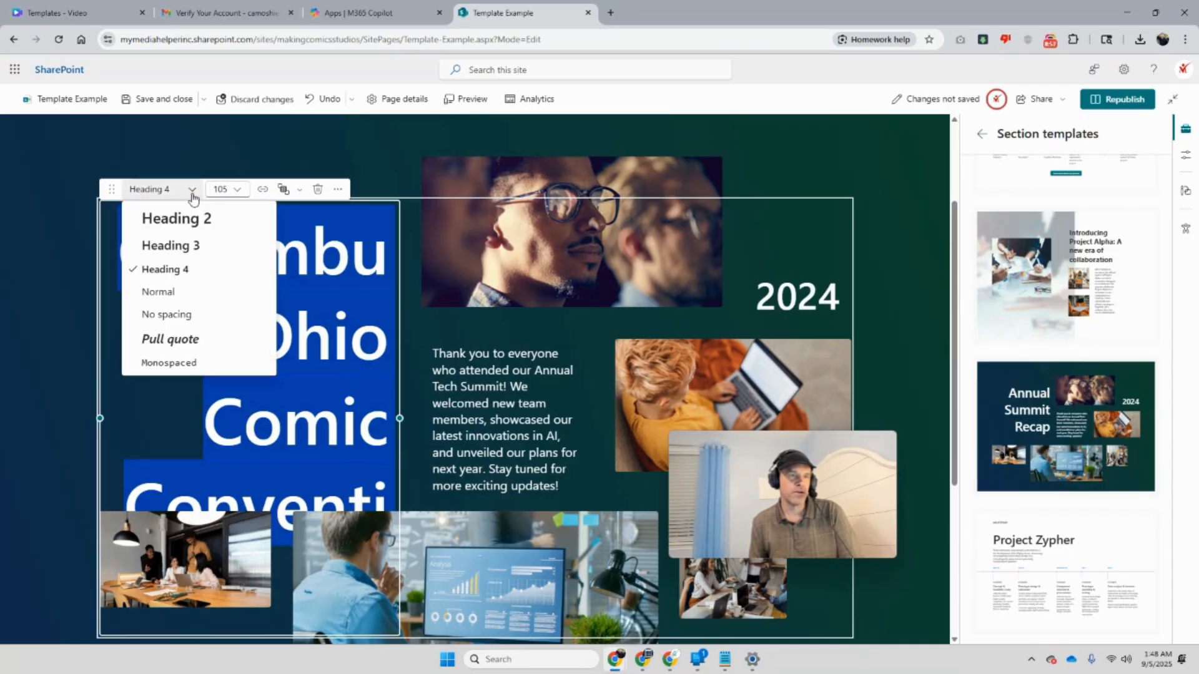
Try font sizes 68 and 100 on the convention heading
{"action": "left_click", "coordinate": [238, 189]}
{"action": "left_click", "coordinate": [238, 189]}
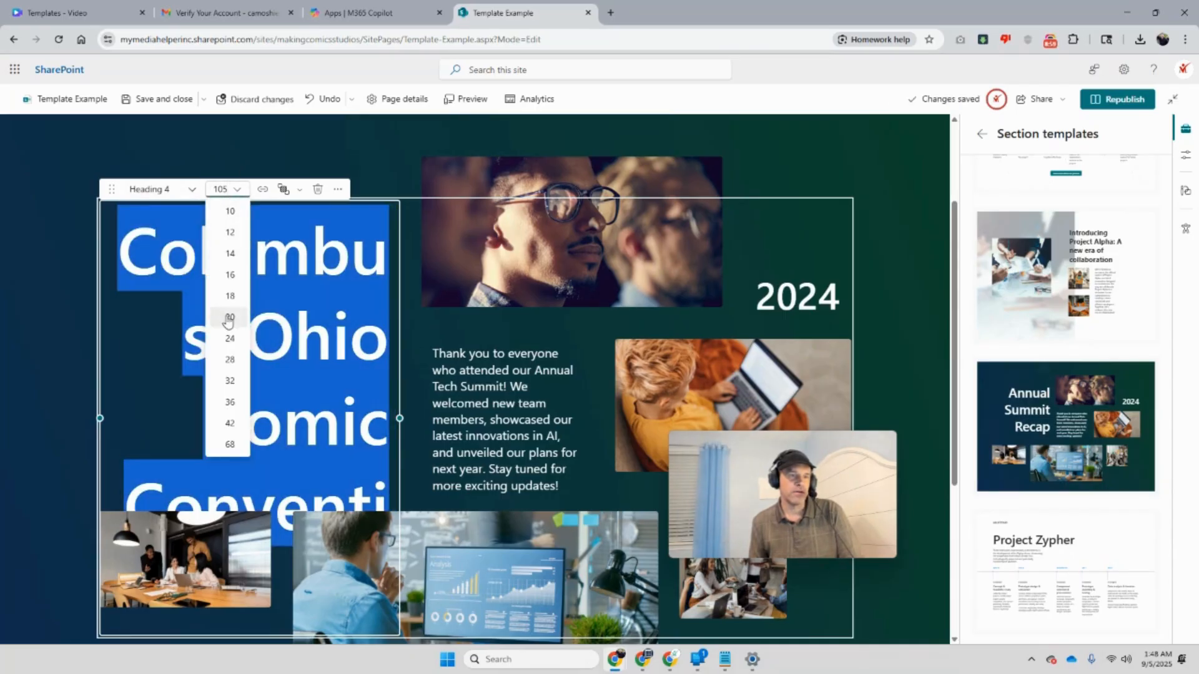
{"action": "left_click", "coordinate": [230, 444]}
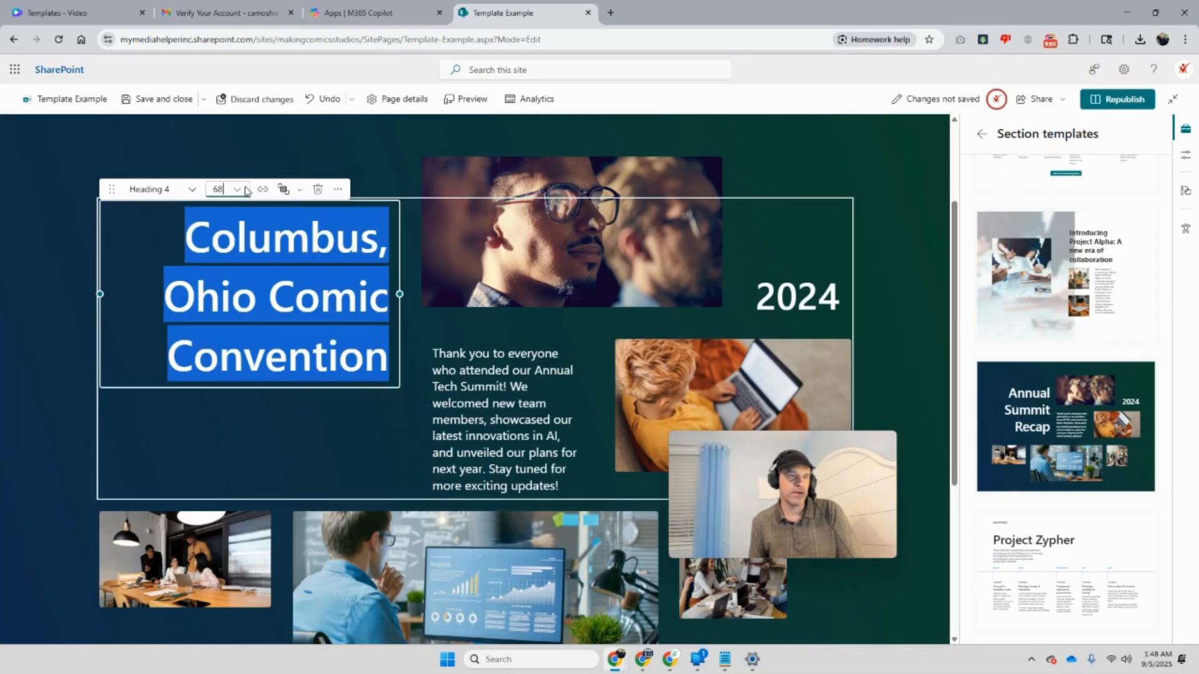
{"action": "left_click", "coordinate": [238, 190]}
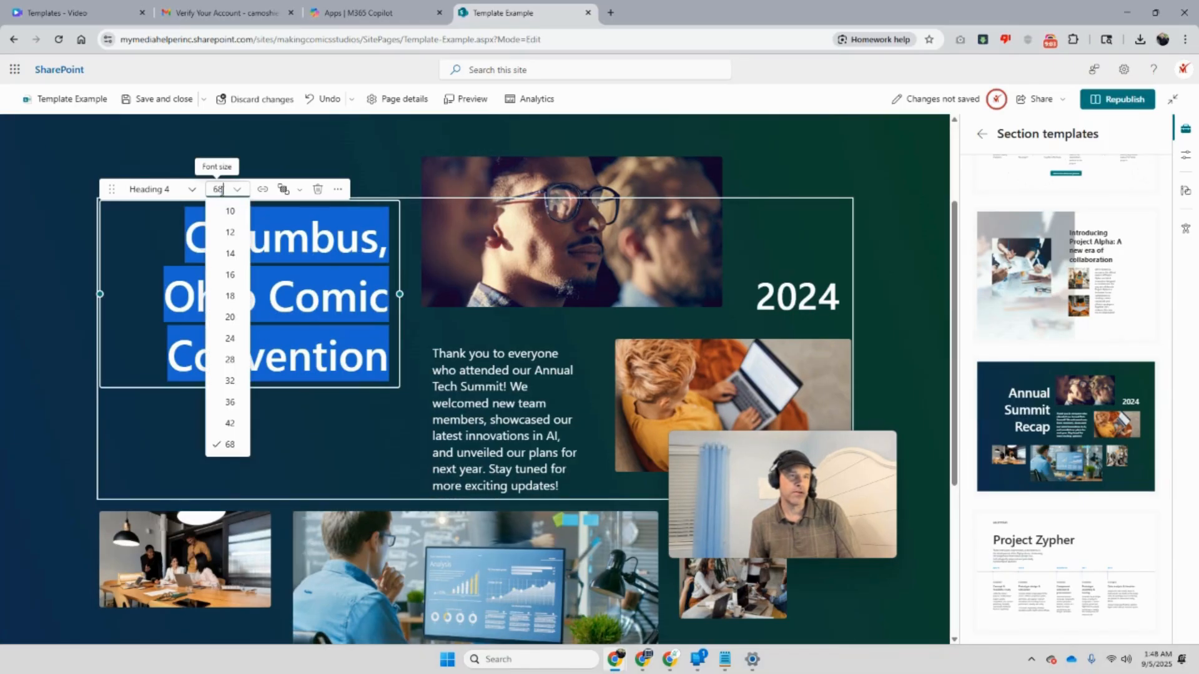
{"action": "left_click", "coordinate": [217, 190]}
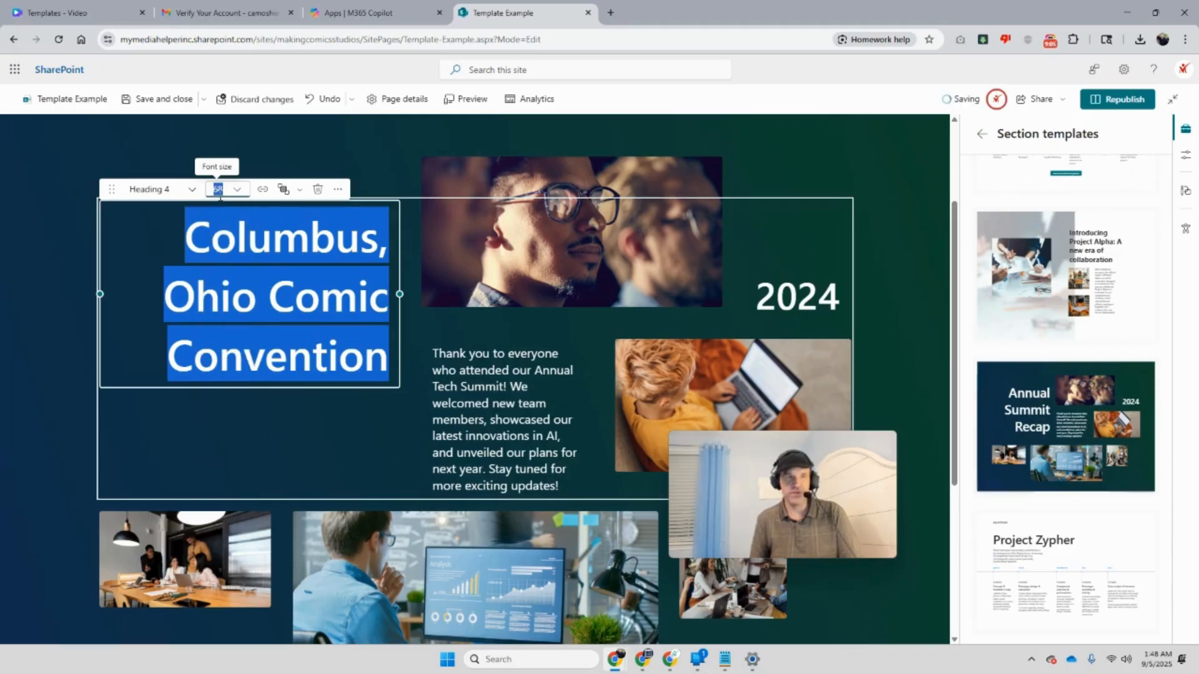
{"action": "type", "text": "100"}
{"action": "key", "text": "Return"}
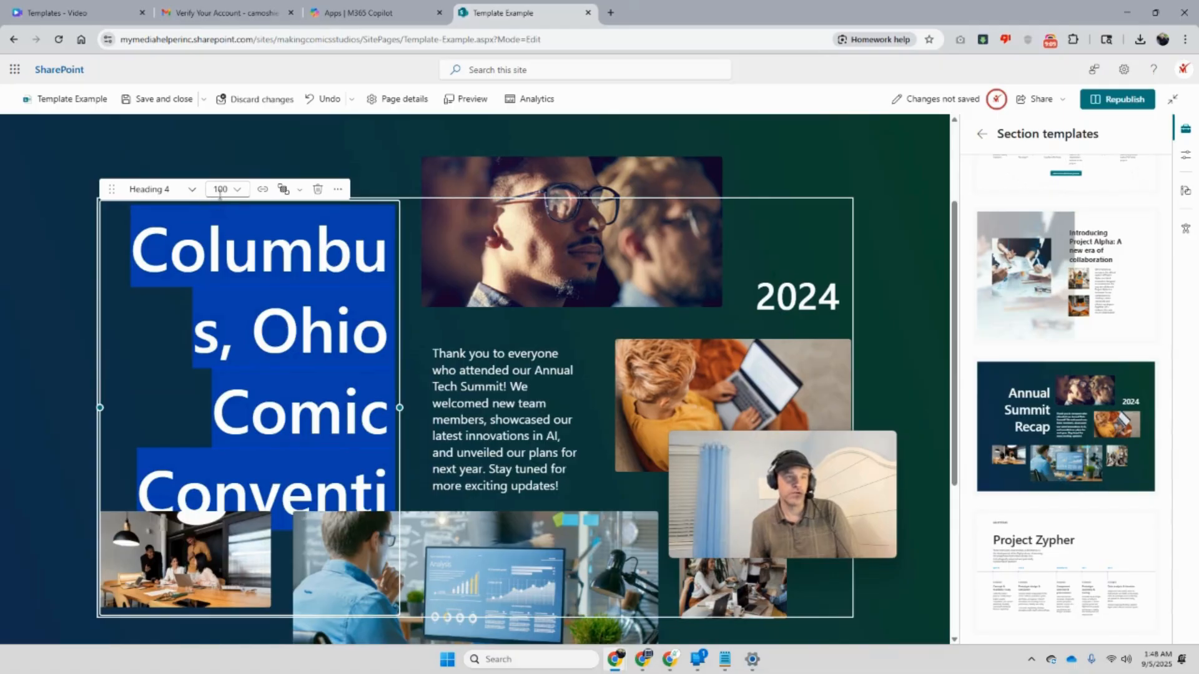
Set the convention heading's font size to 75 and its paragraph style to Heading 2
{"action": "left_click", "coordinate": [219, 190]}
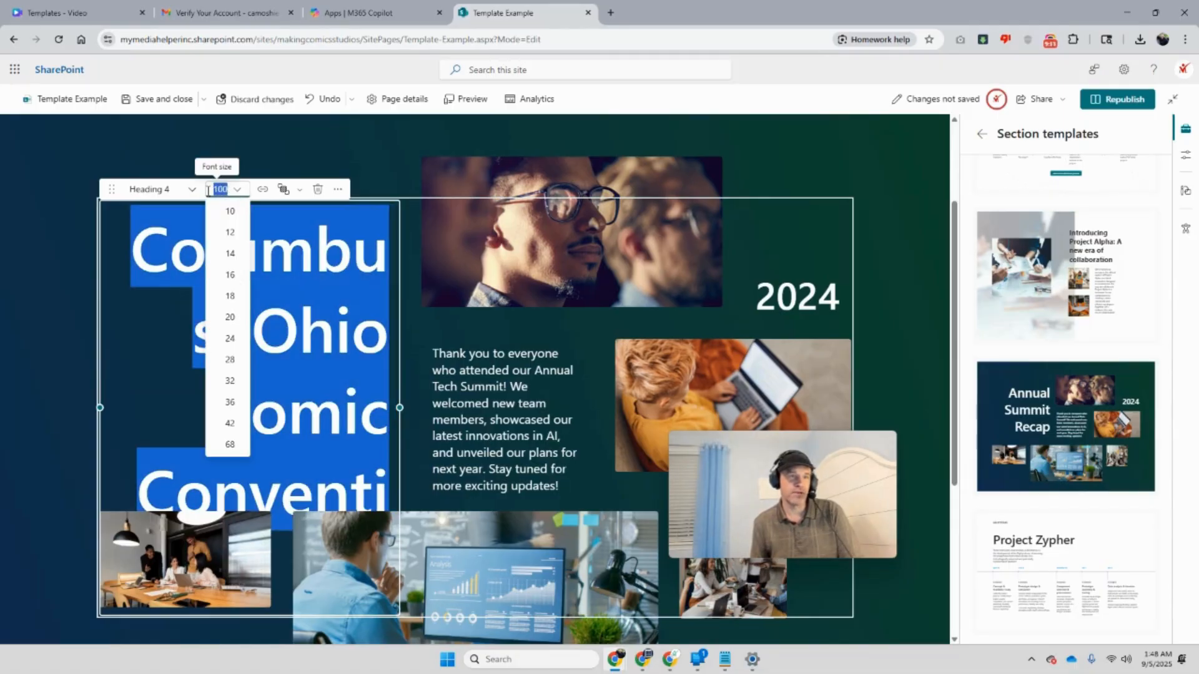
{"action": "key", "text": "Return"}
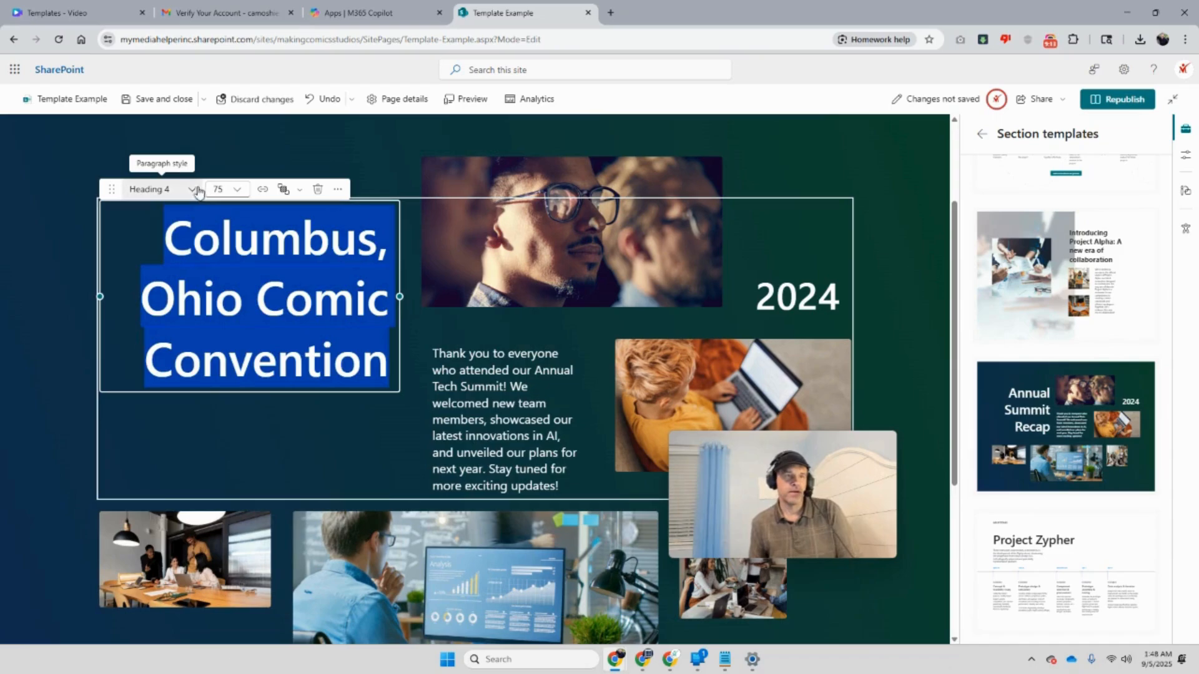
{"action": "left_click", "coordinate": [191, 190]}
{"action": "left_click", "coordinate": [176, 246]}
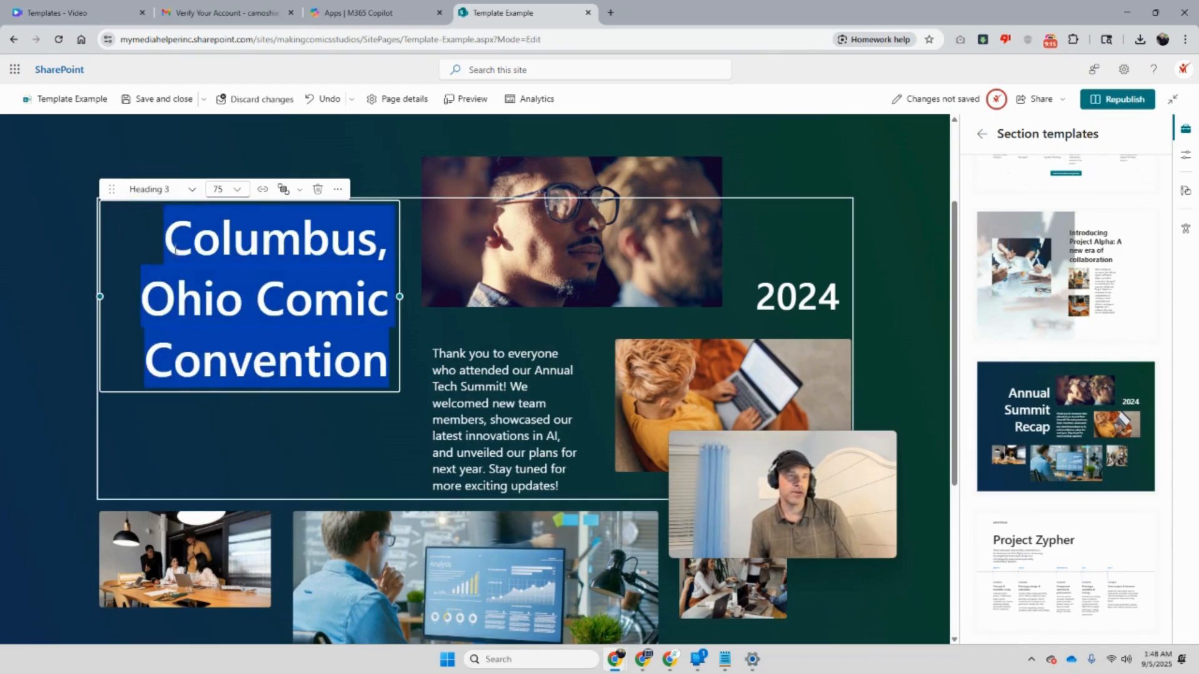
{"action": "left_click", "coordinate": [176, 190]}
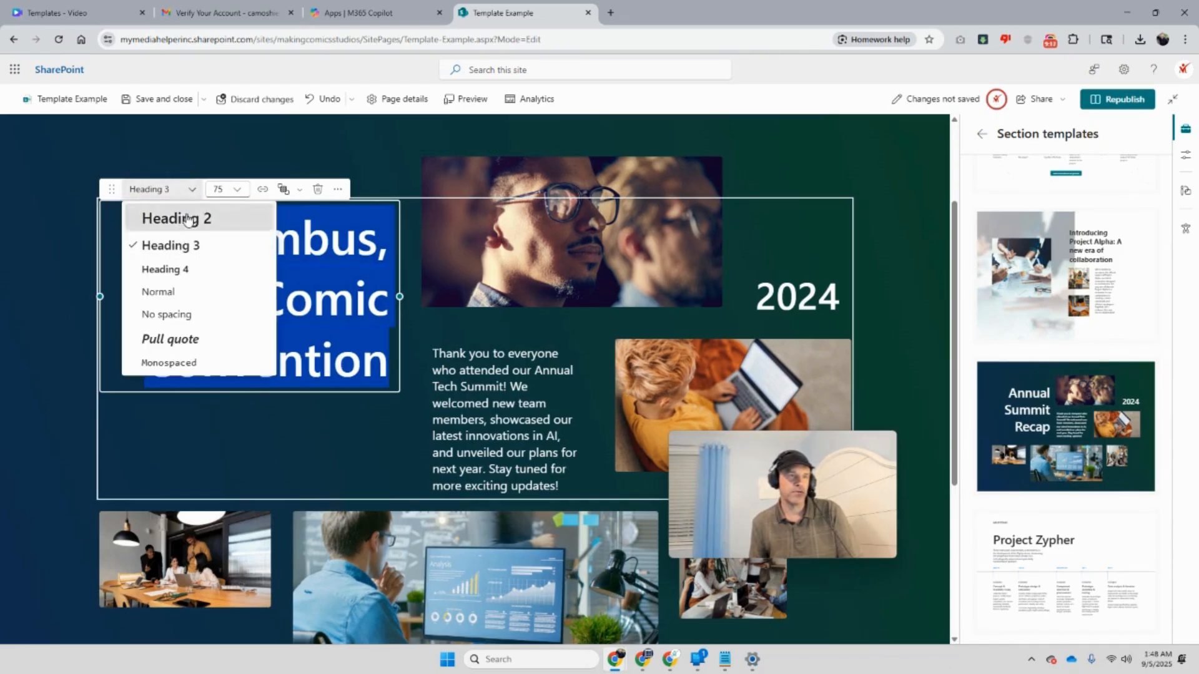
{"action": "left_click", "coordinate": [169, 217]}
{"action": "left_click", "coordinate": [187, 266]}
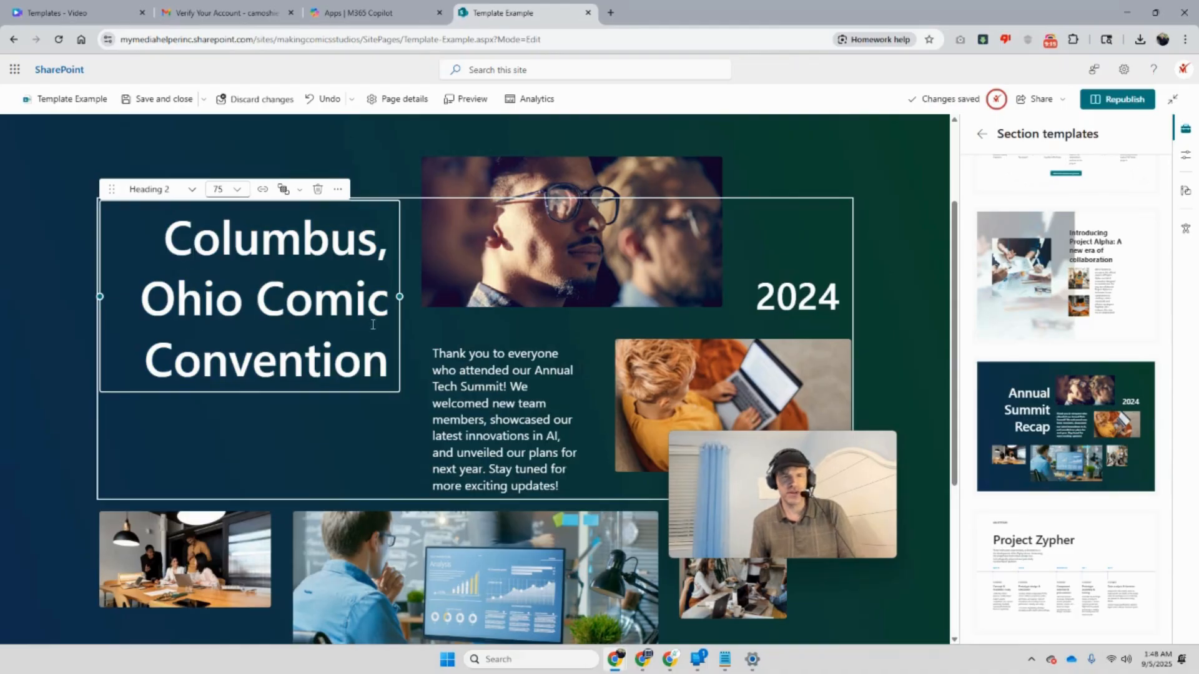
Narrow the convention heading's text box slightly from its right edge
{"action": "left_click", "coordinate": [249, 448]}
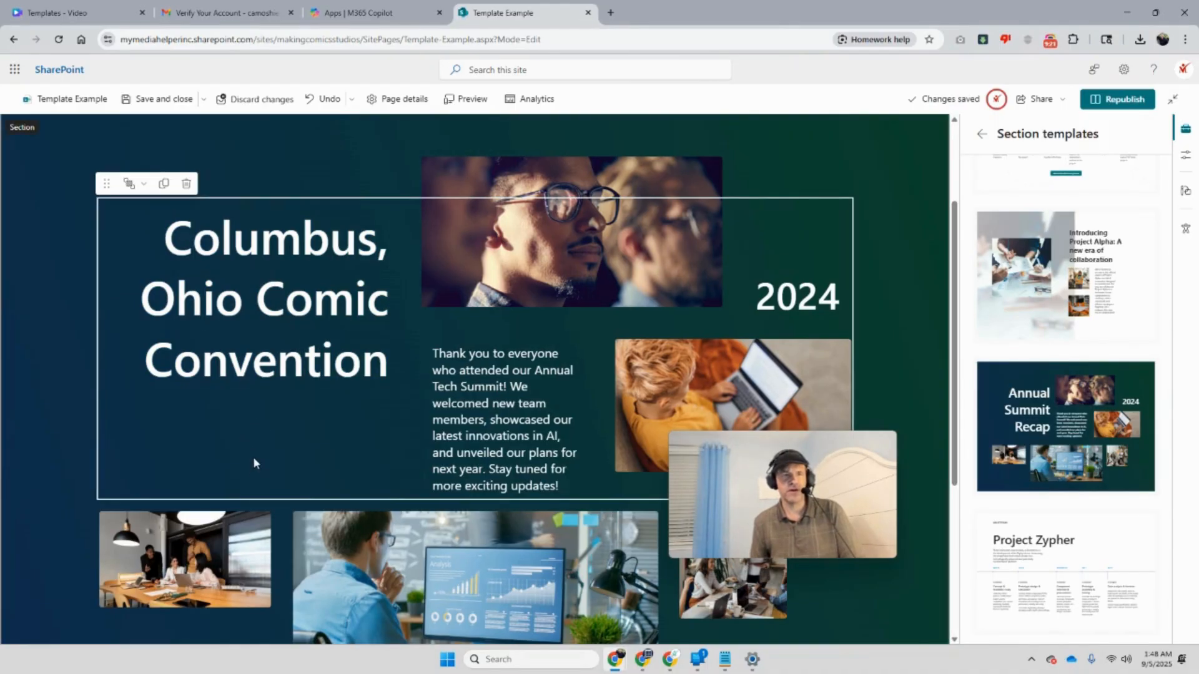
{"action": "left_click", "coordinate": [306, 349]}
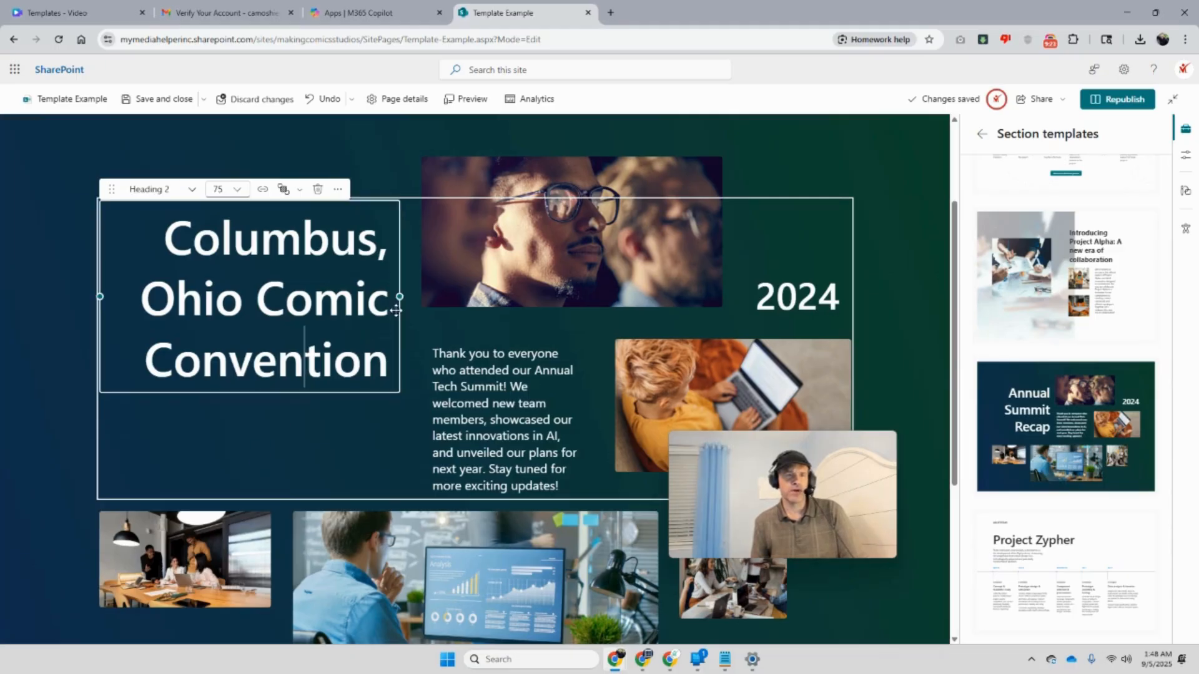
{"action": "left_click_drag", "start_coordinate": [399, 296], "coordinate": [414, 296]}
{"action": "left_click_drag", "start_coordinate": [382, 297], "coordinate": [388, 324]}
{"action": "left_click", "coordinate": [309, 450]}
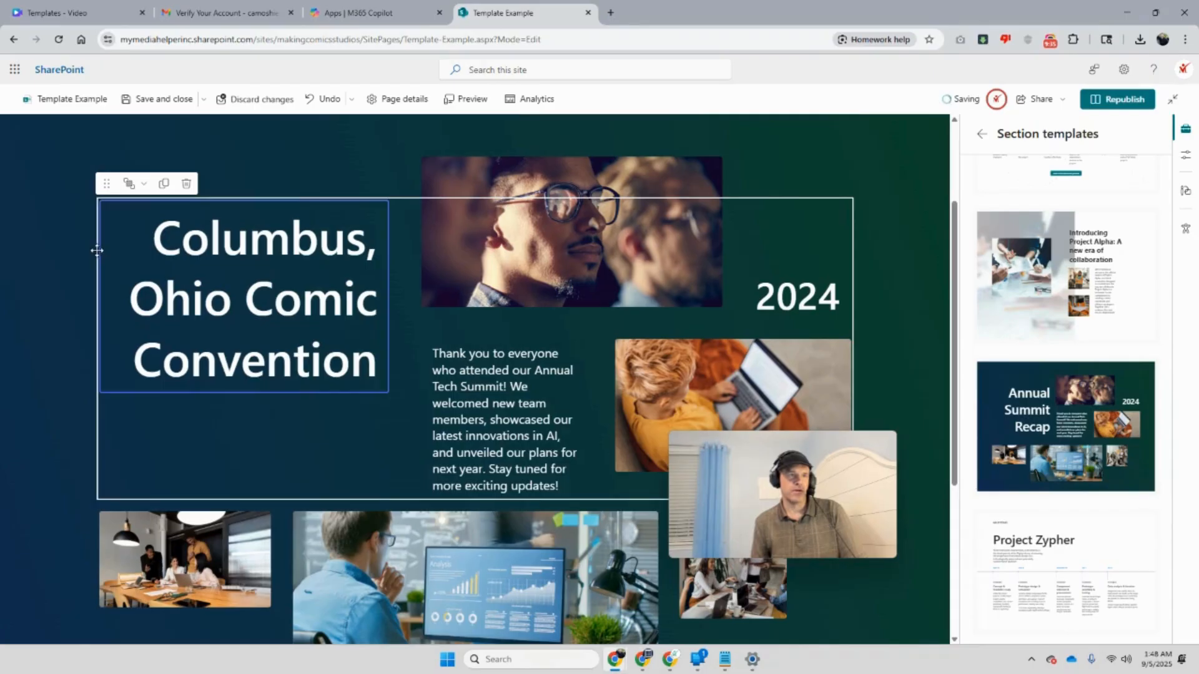
Move the convention heading down and slightly to the right, and shift the uppermost photo slightly to the left
{"action": "left_click_drag", "start_coordinate": [97, 250], "coordinate": [120, 276]}
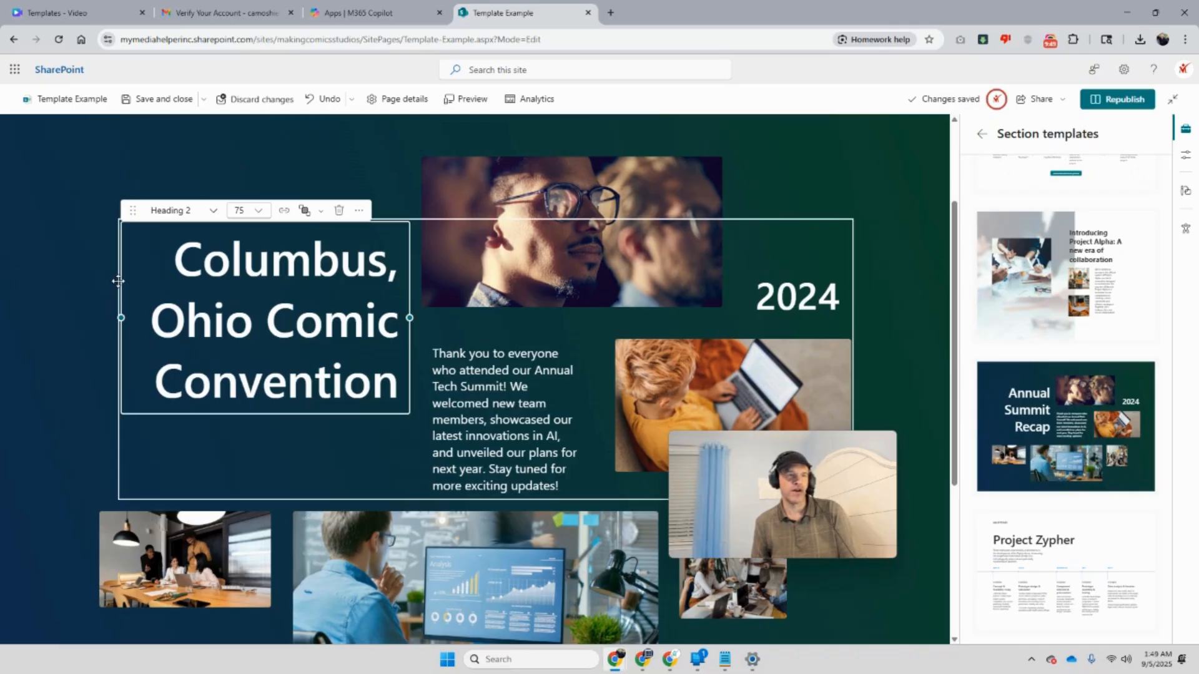
{"action": "mouse_move", "coordinate": [122, 281]}
{"action": "left_mouse_down"}
{"action": "mouse_move", "coordinate": [149, 278]}
{"action": "mouse_move", "coordinate": [225, 229]}
{"action": "mouse_move", "coordinate": [122, 297]}
{"action": "left_mouse_up"}
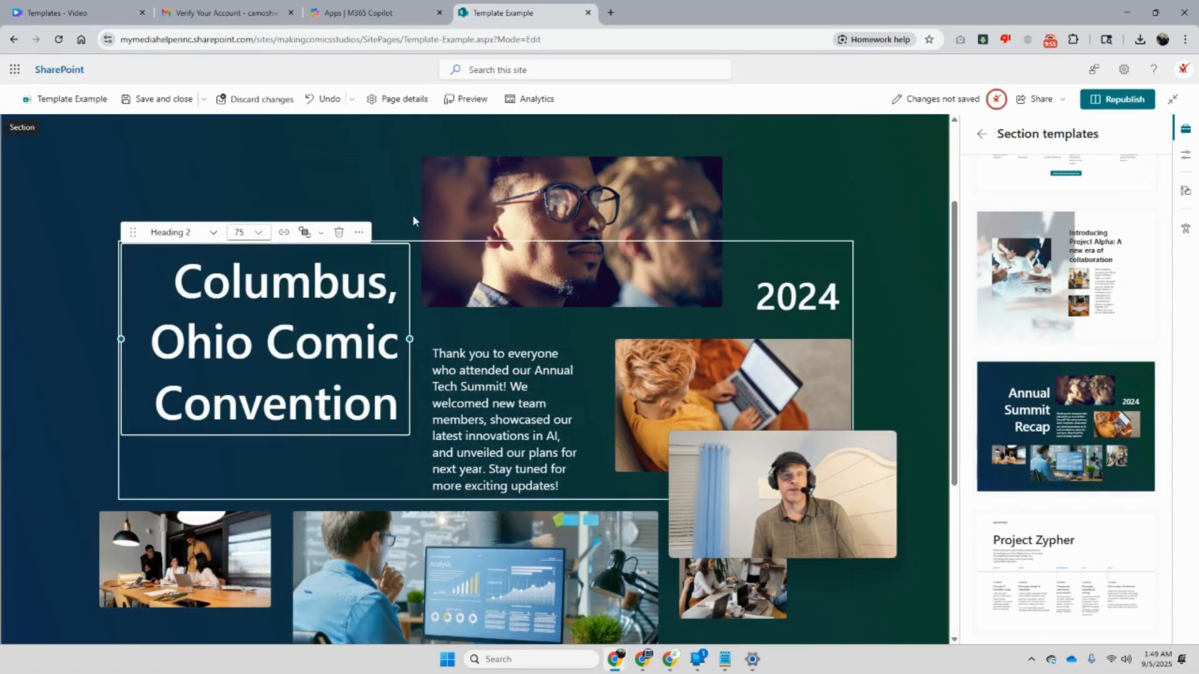
{"action": "mouse_move", "coordinate": [425, 205]}
{"action": "left_mouse_down"}
{"action": "mouse_move", "coordinate": [397, 207]}
{"action": "mouse_move", "coordinate": [414, 204]}
{"action": "left_mouse_up"}
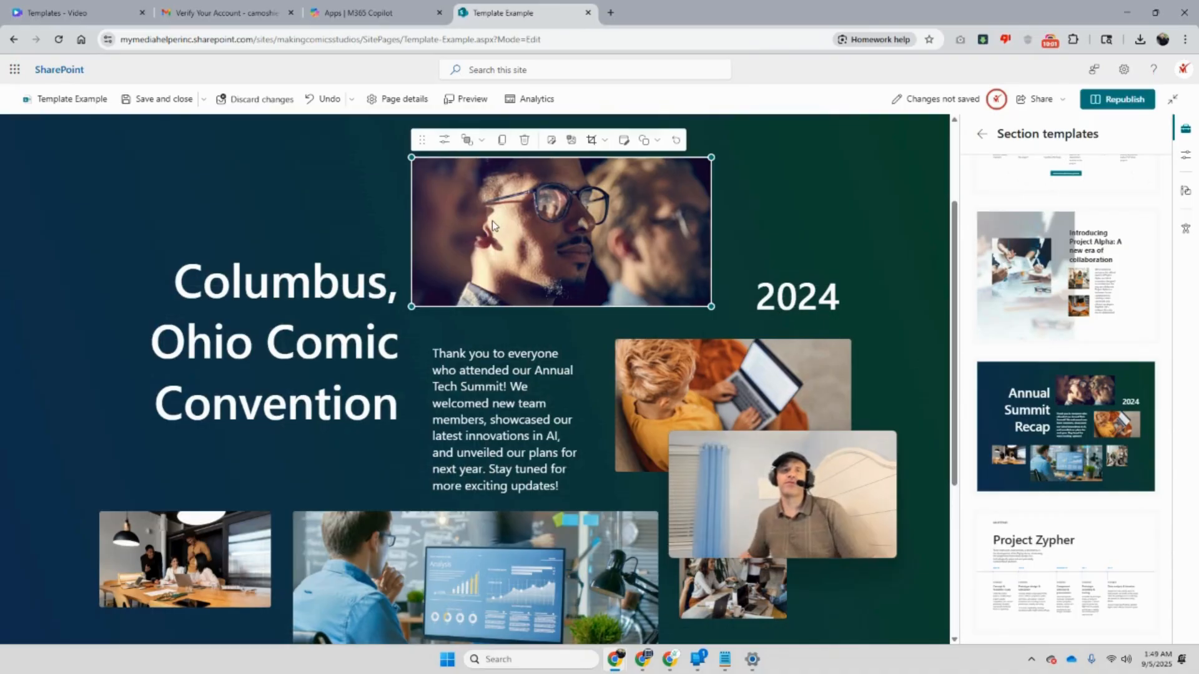
Start changing the uppermost photo and look through the site's Site Assets > SitePages > Gems folder for a replacement image
{"action": "left_click", "coordinate": [551, 141]}
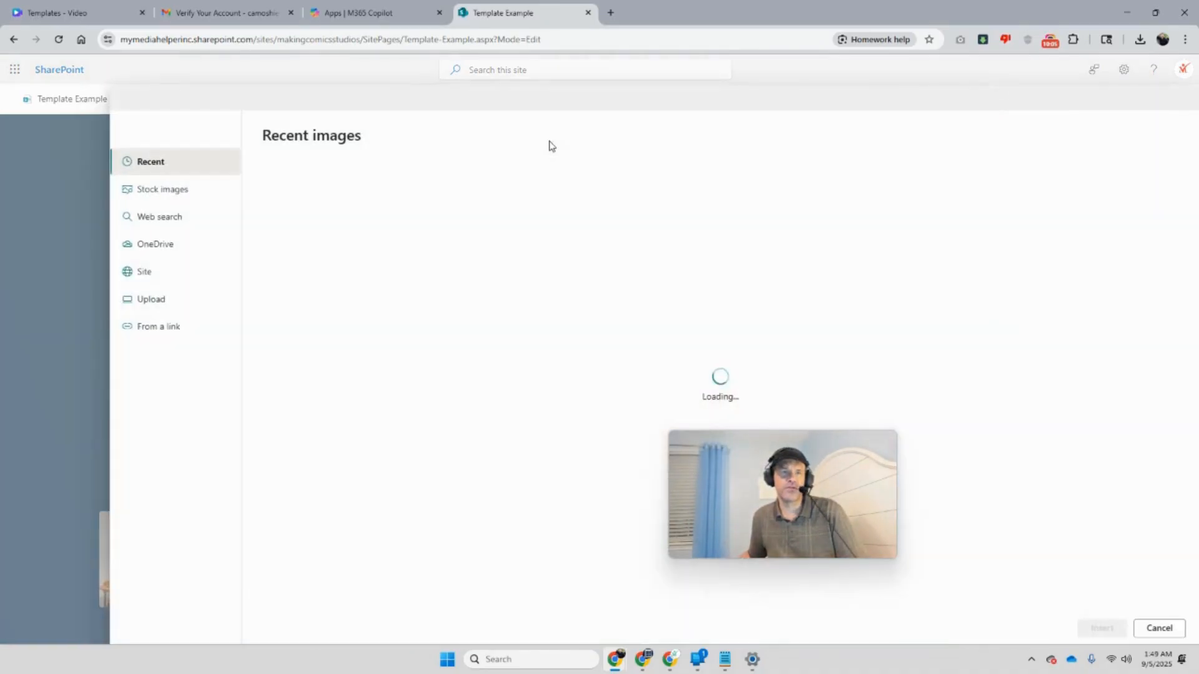
{"action": "left_click", "coordinate": [143, 274]}
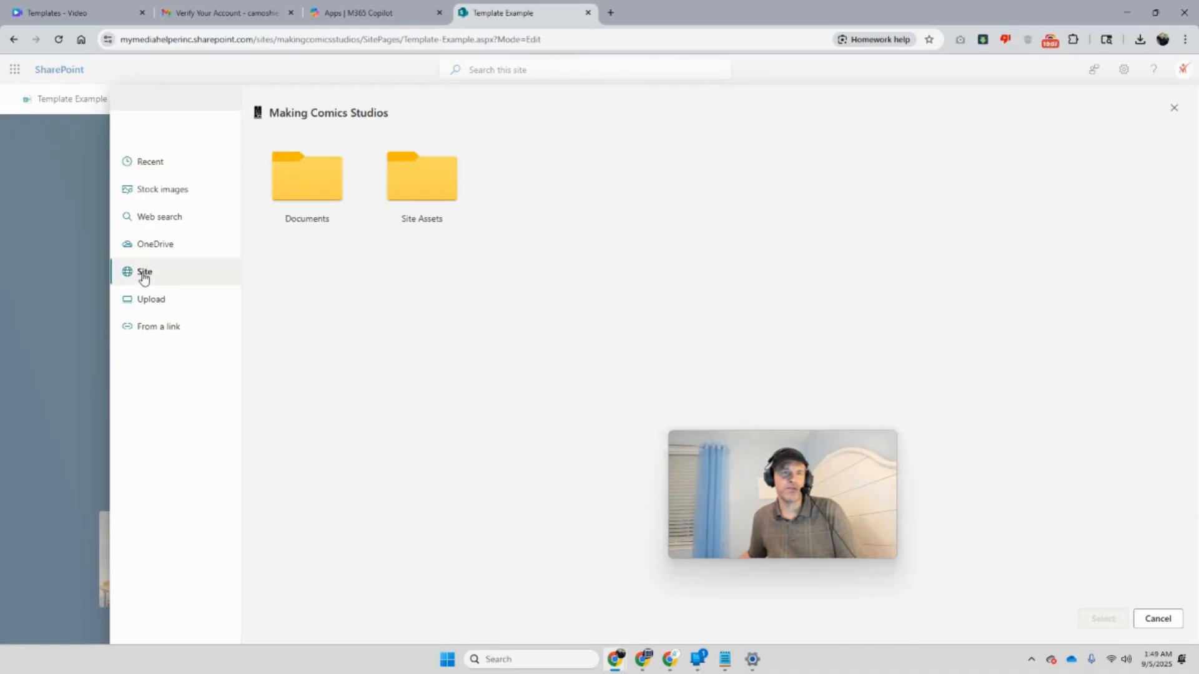
{"action": "left_click", "coordinate": [433, 183]}
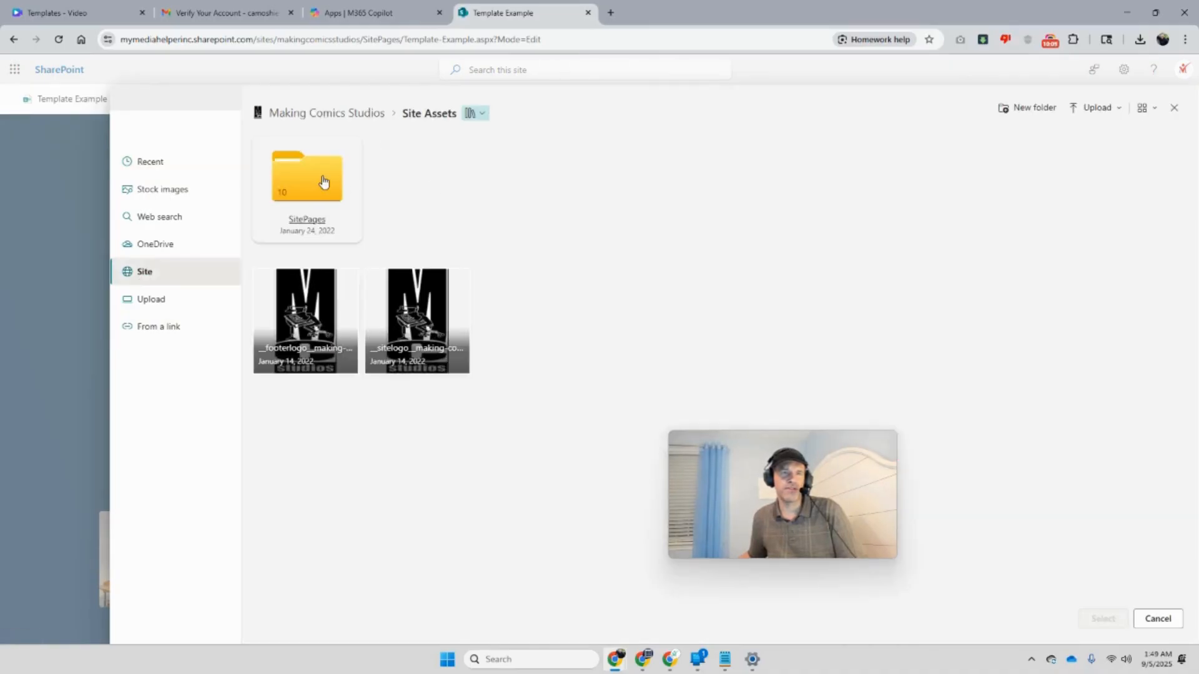
{"action": "left_click", "coordinate": [319, 180]}
{"action": "left_click", "coordinate": [400, 181]}
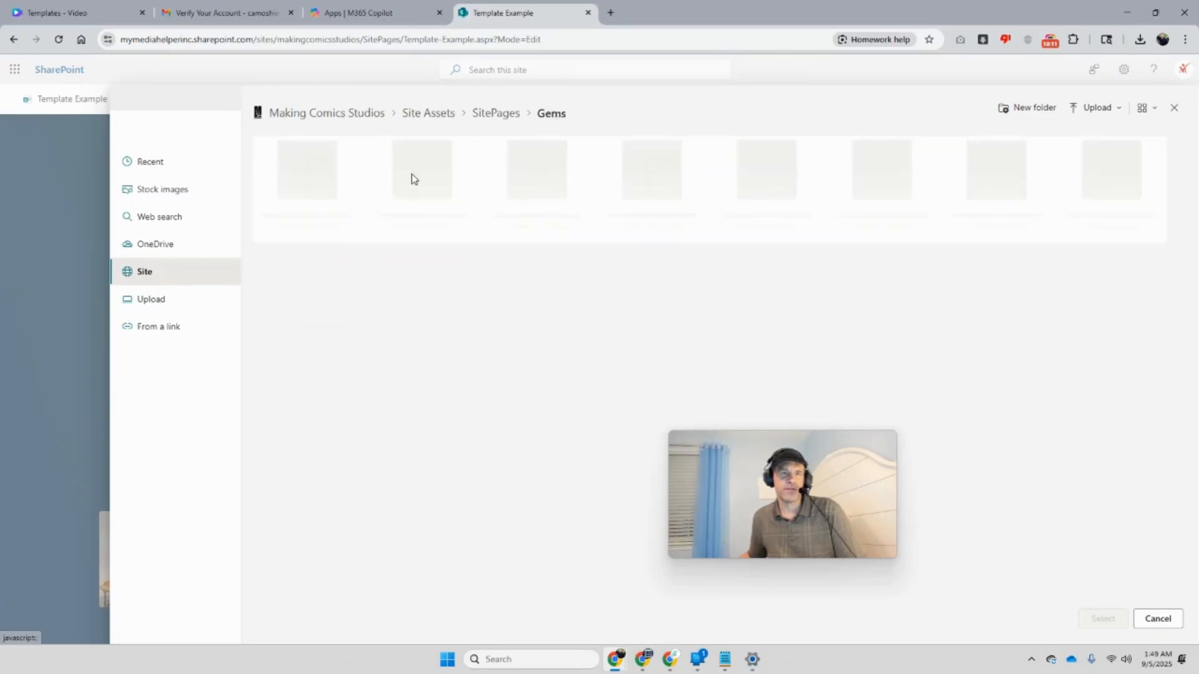
{"action": "scroll", "coordinate": [555, 385], "scroll_direction": "down", "scroll_amount": 4}
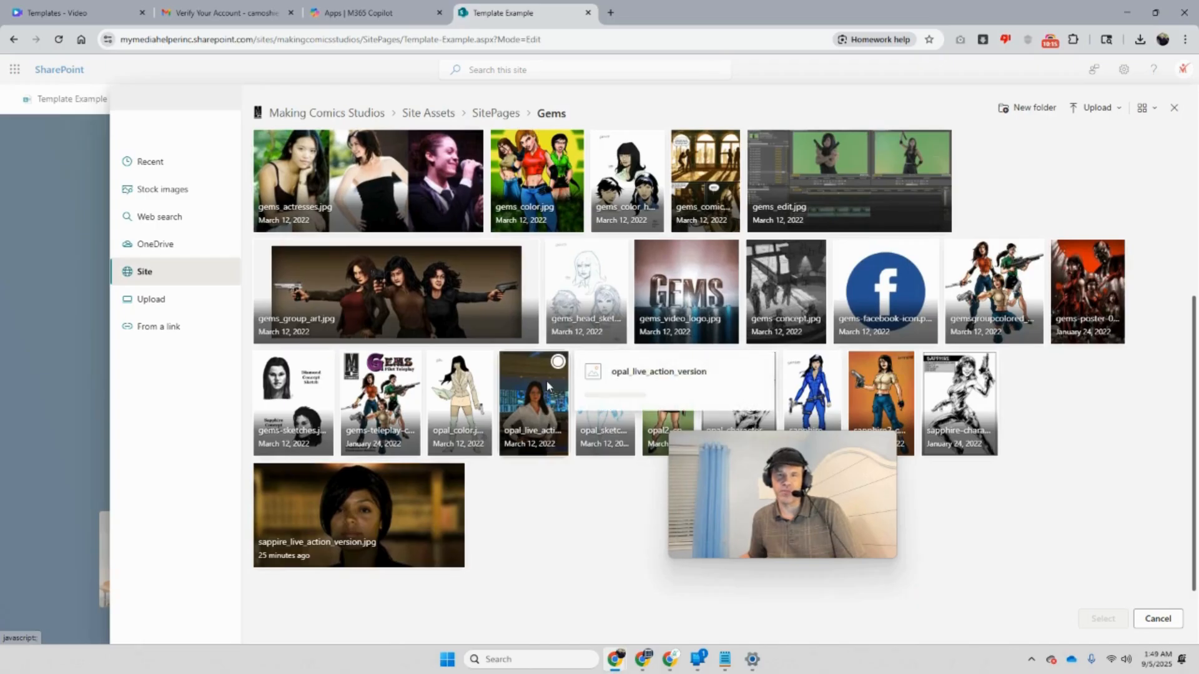
{"action": "scroll", "coordinate": [545, 382], "scroll_direction": "up", "scroll_amount": 1}
{"action": "scroll", "coordinate": [546, 381], "scroll_direction": "up", "scroll_amount": 5}
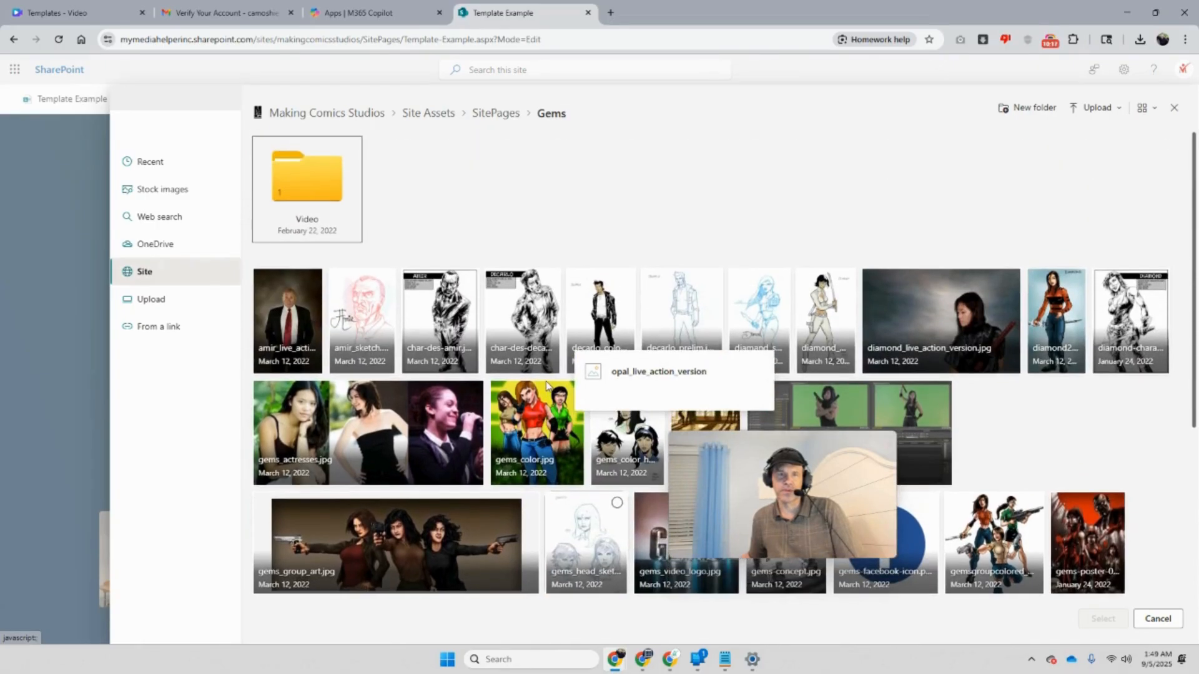
Start uploading a local image and browse Photos and Videos > FaceBook Back Up 10.18.2018 > photos_and_videos to the ColumbusOhio folder
{"action": "left_click", "coordinate": [144, 301]}
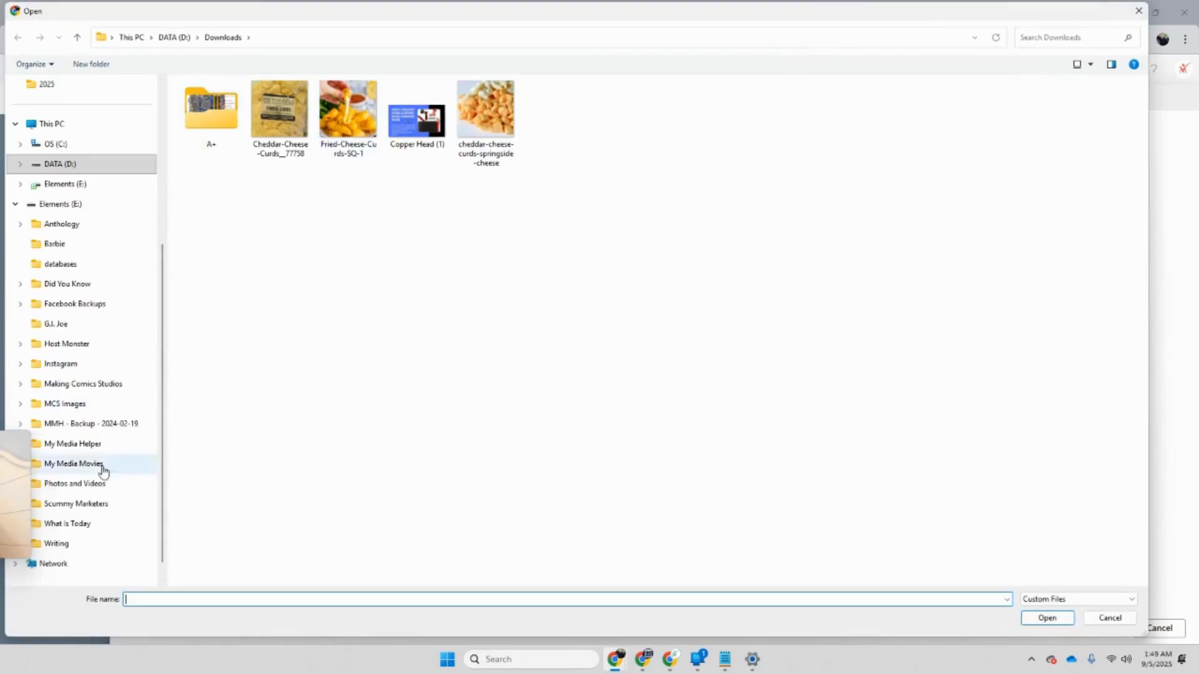
{"action": "left_click", "coordinate": [116, 486]}
{"action": "scroll", "coordinate": [656, 262], "scroll_direction": "down", "scroll_amount": 10}
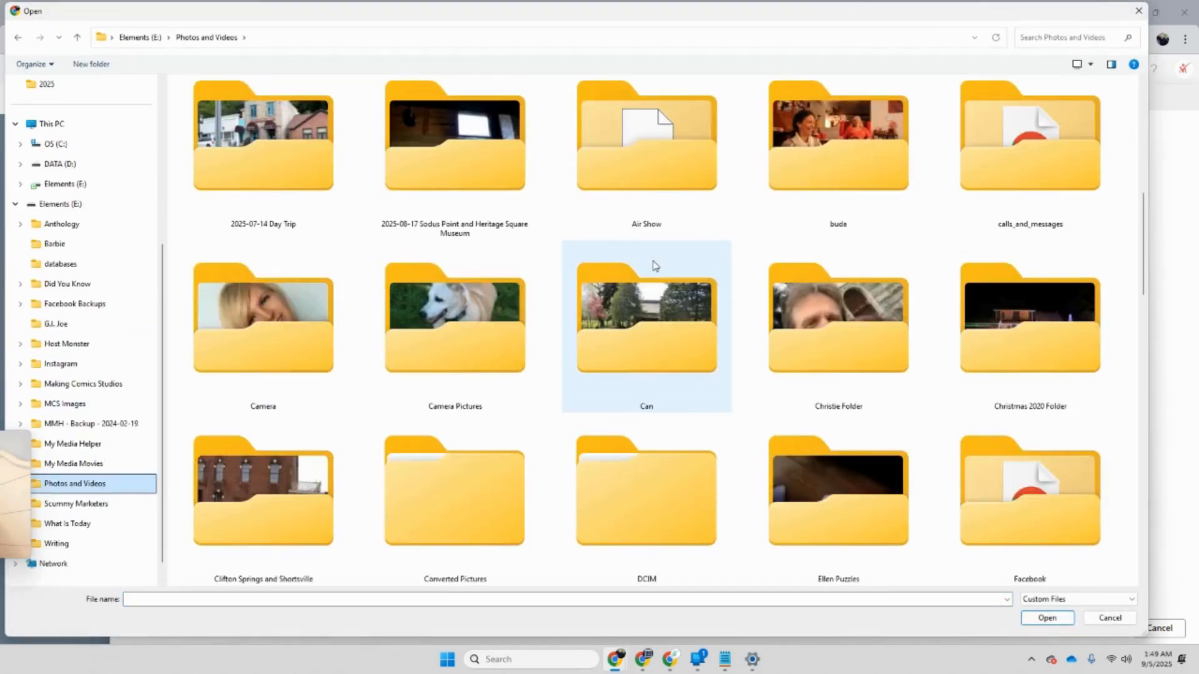
{"action": "scroll", "coordinate": [656, 263], "scroll_direction": "down", "scroll_amount": 10}
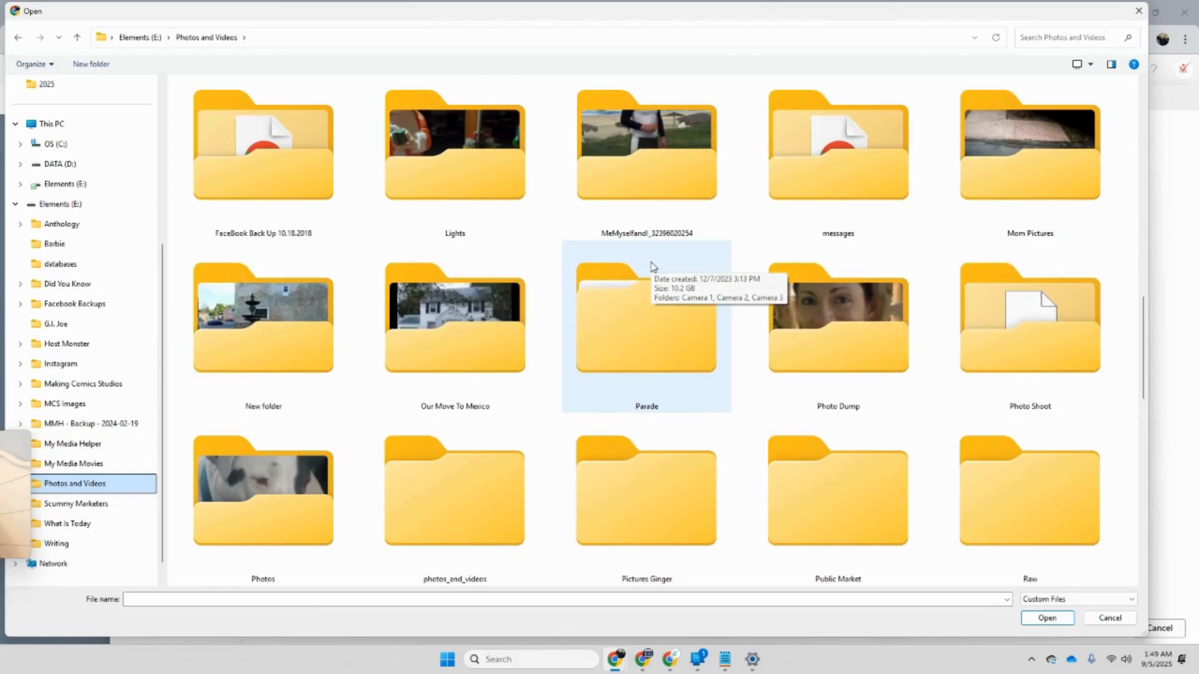
{"action": "double_click", "coordinate": [241, 156]}
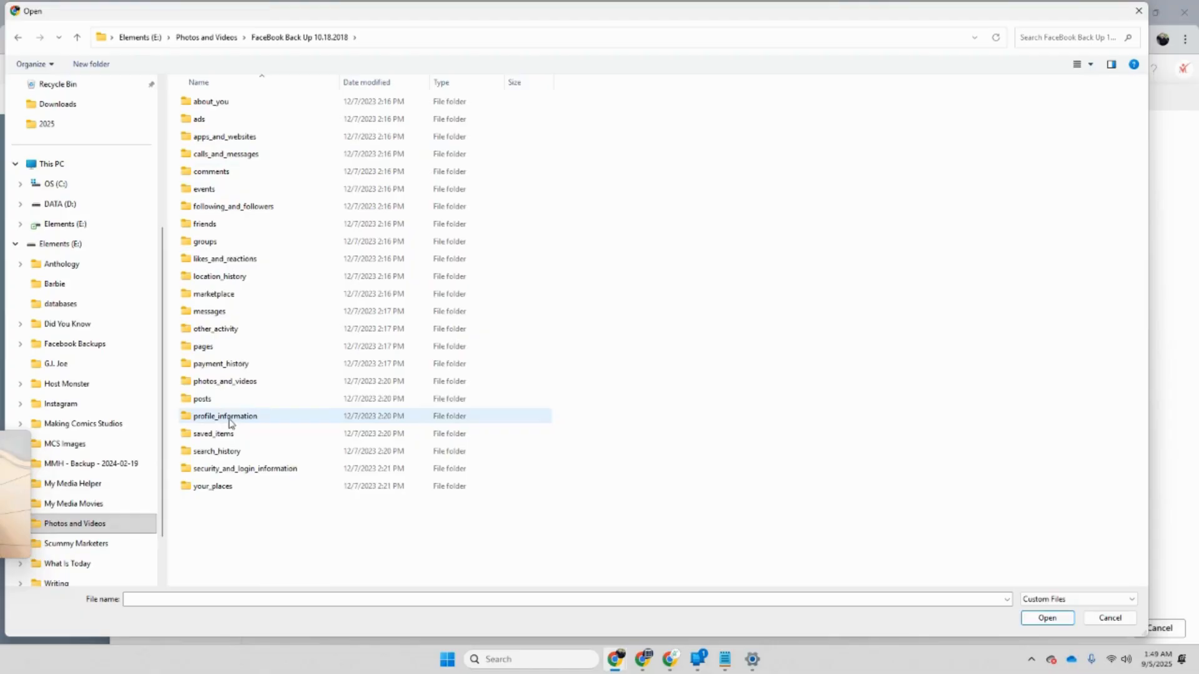
{"action": "double_click", "coordinate": [240, 381]}
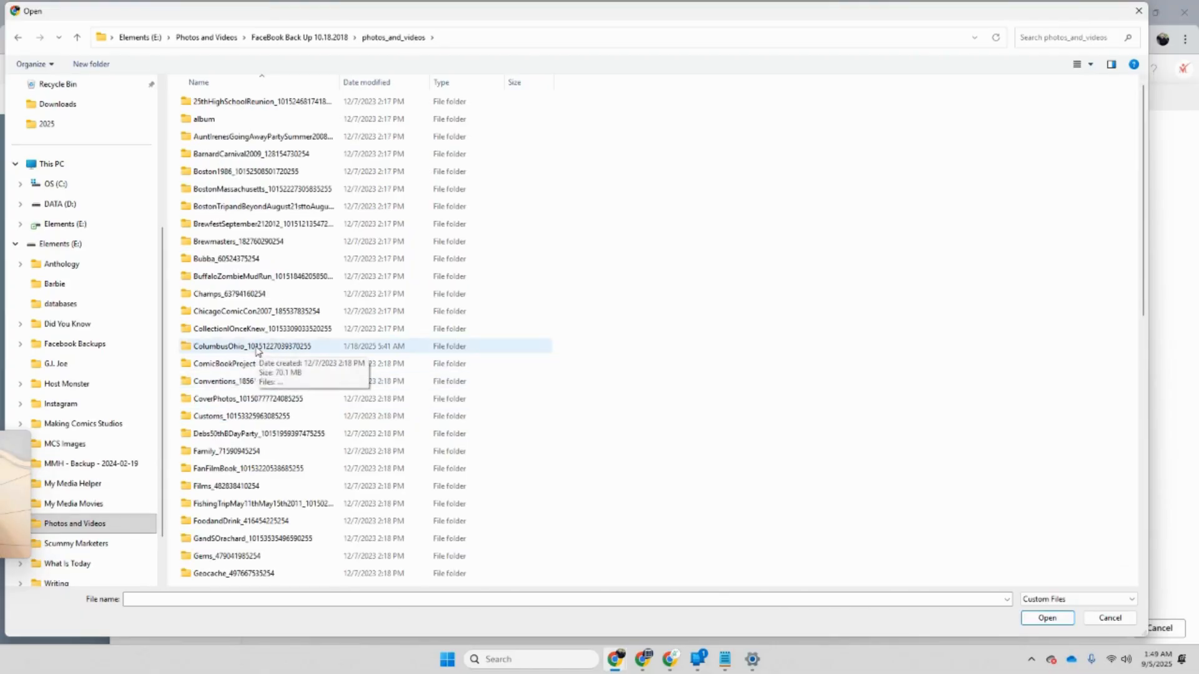
{"action": "left_click", "coordinate": [258, 349]}
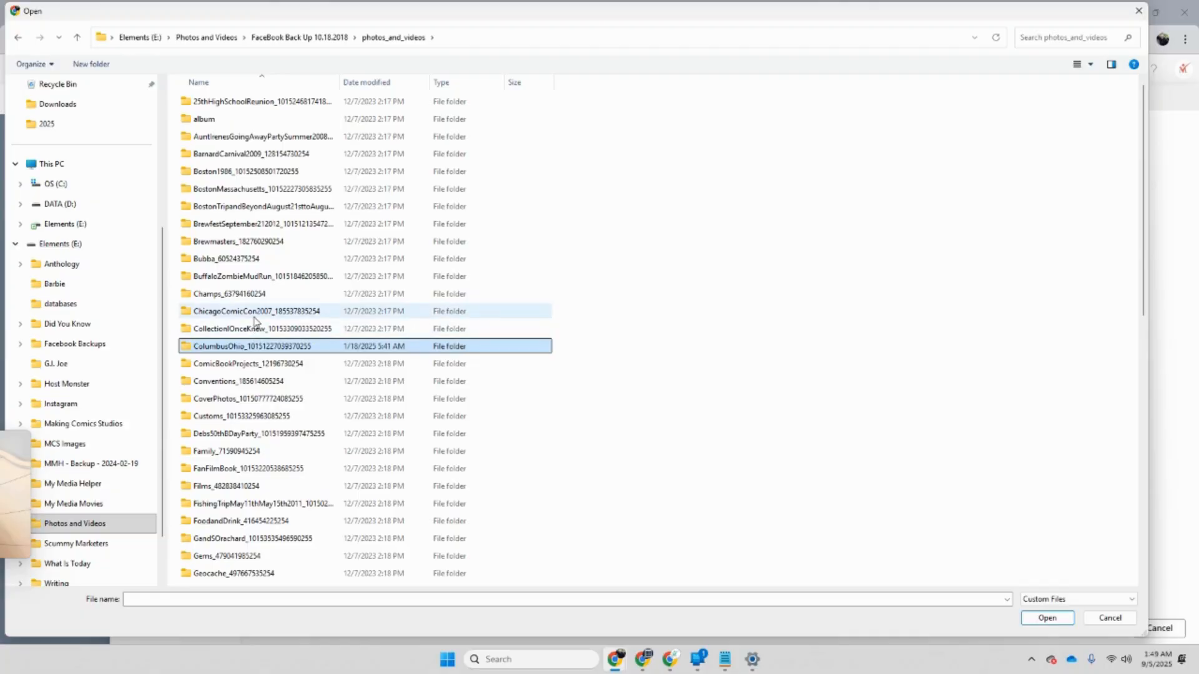
{"action": "left_click", "coordinate": [255, 318]}
{"action": "double_click", "coordinate": [250, 345]}
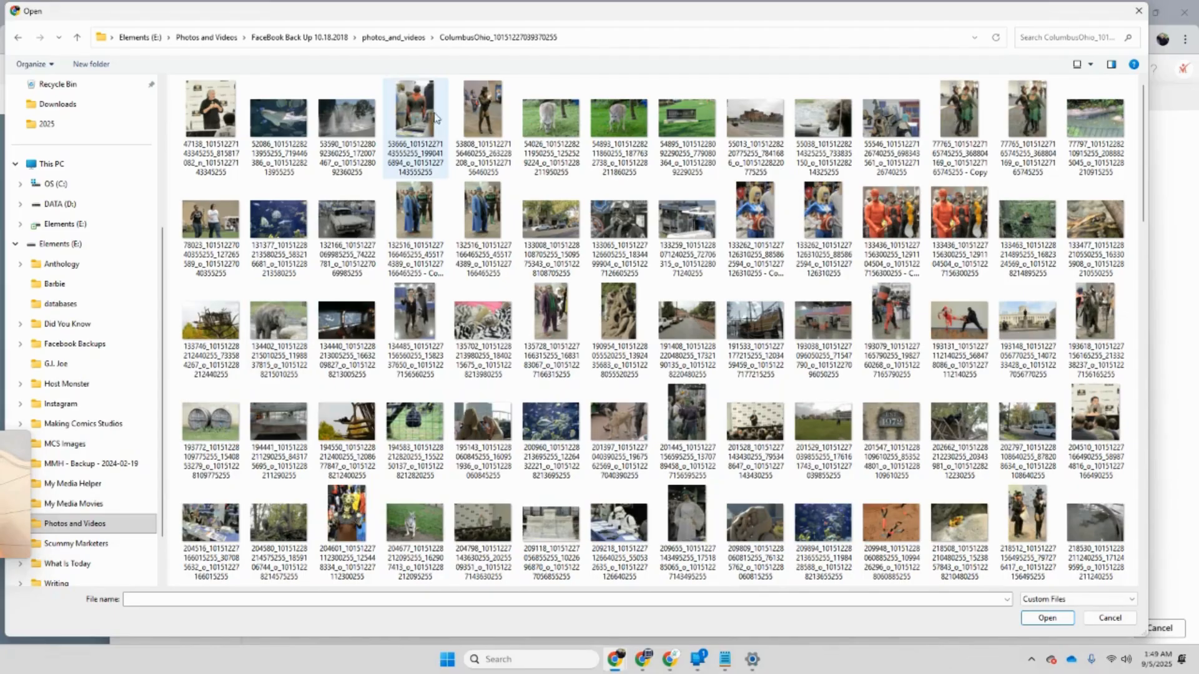
Choose the photo of the cosplayer in a top hat, whose file name starts with 53808, and add it as the uppermost image
{"action": "left_click", "coordinate": [479, 113]}
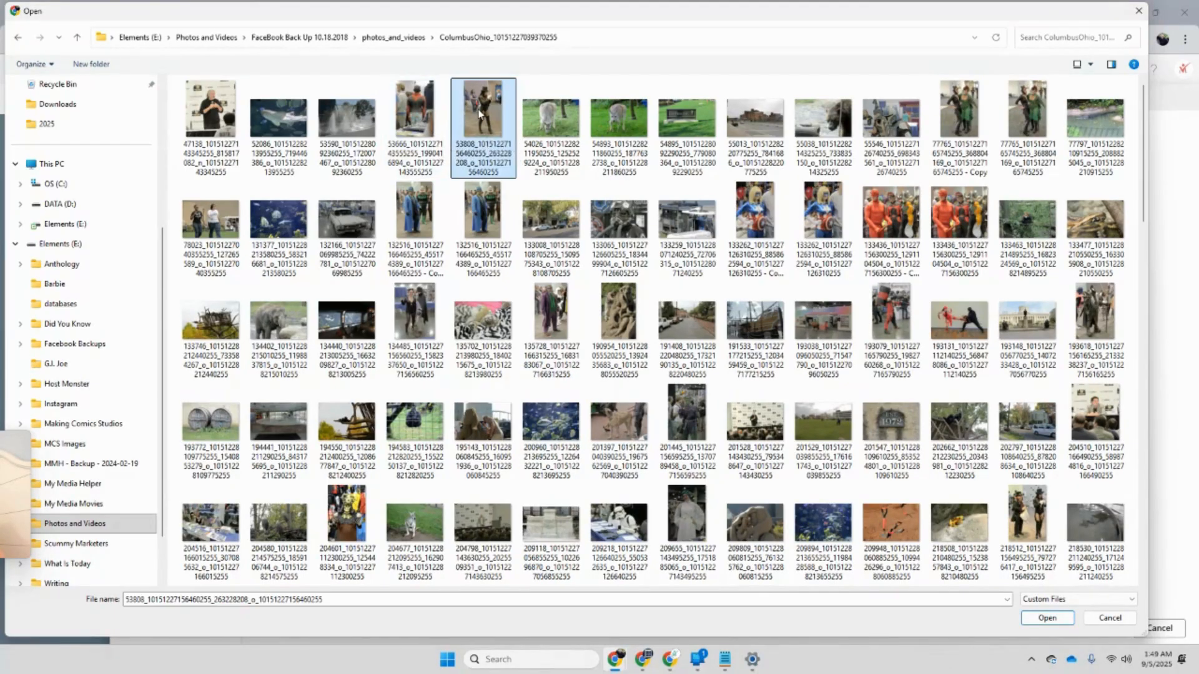
{"action": "left_click", "coordinate": [893, 220]}
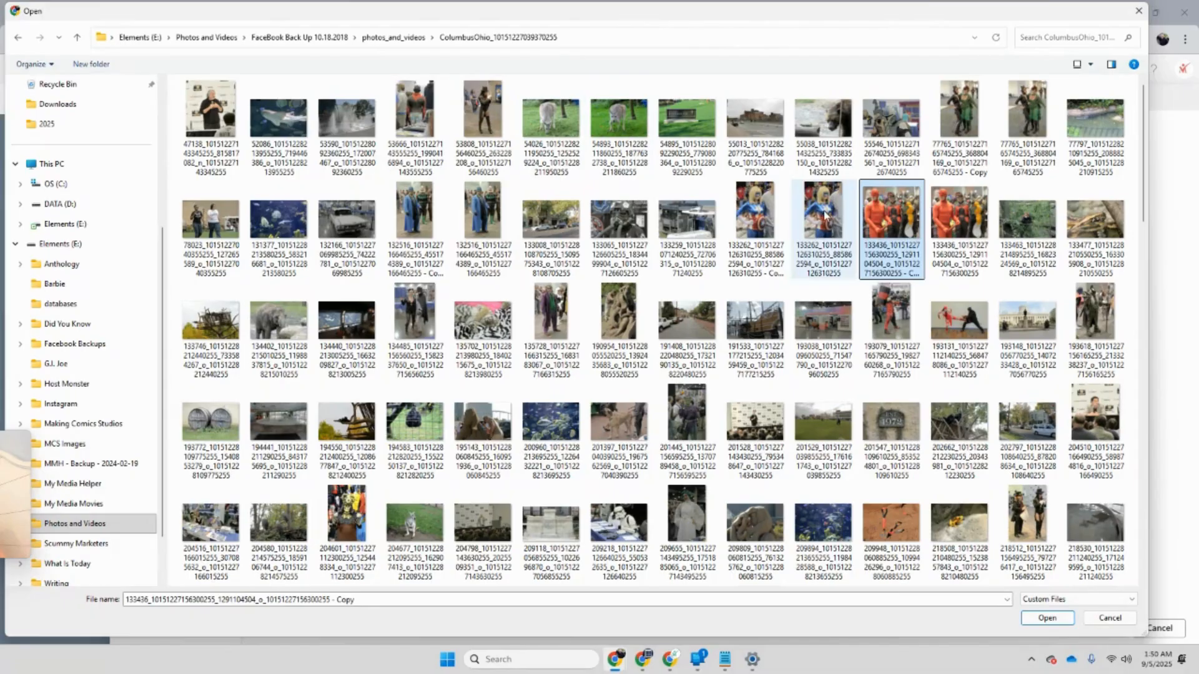
{"action": "left_click", "coordinate": [432, 120]}
{"action": "left_click", "coordinate": [892, 209]}
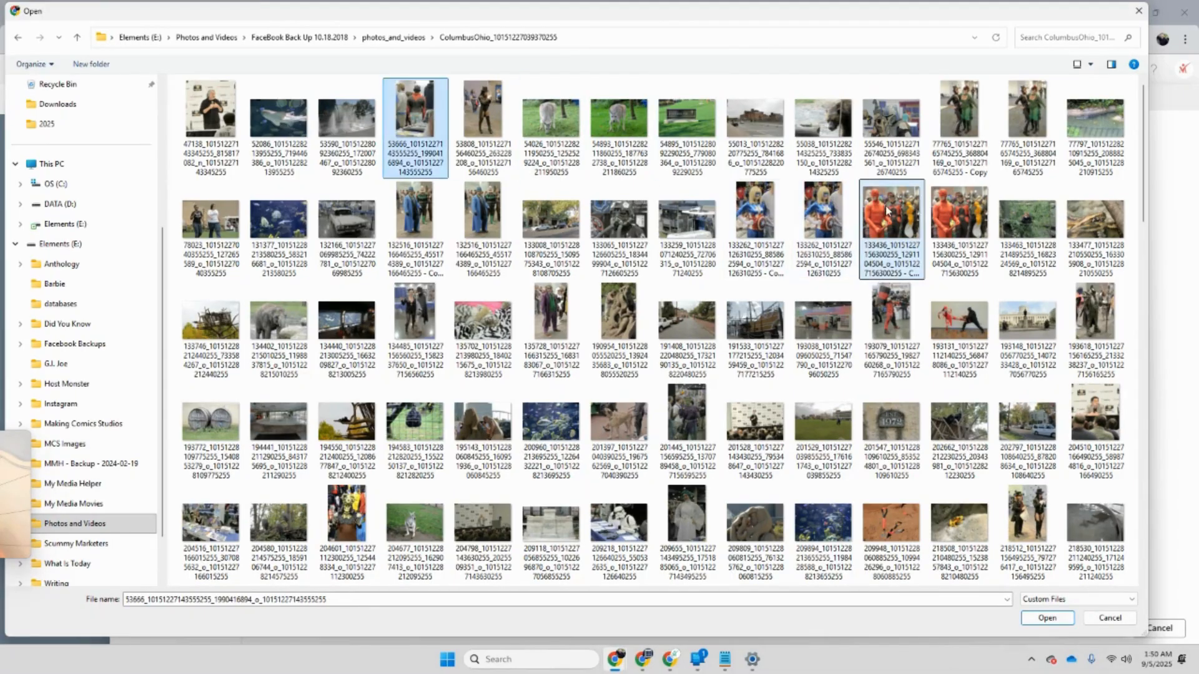
{"action": "left_click", "coordinate": [387, 114]}
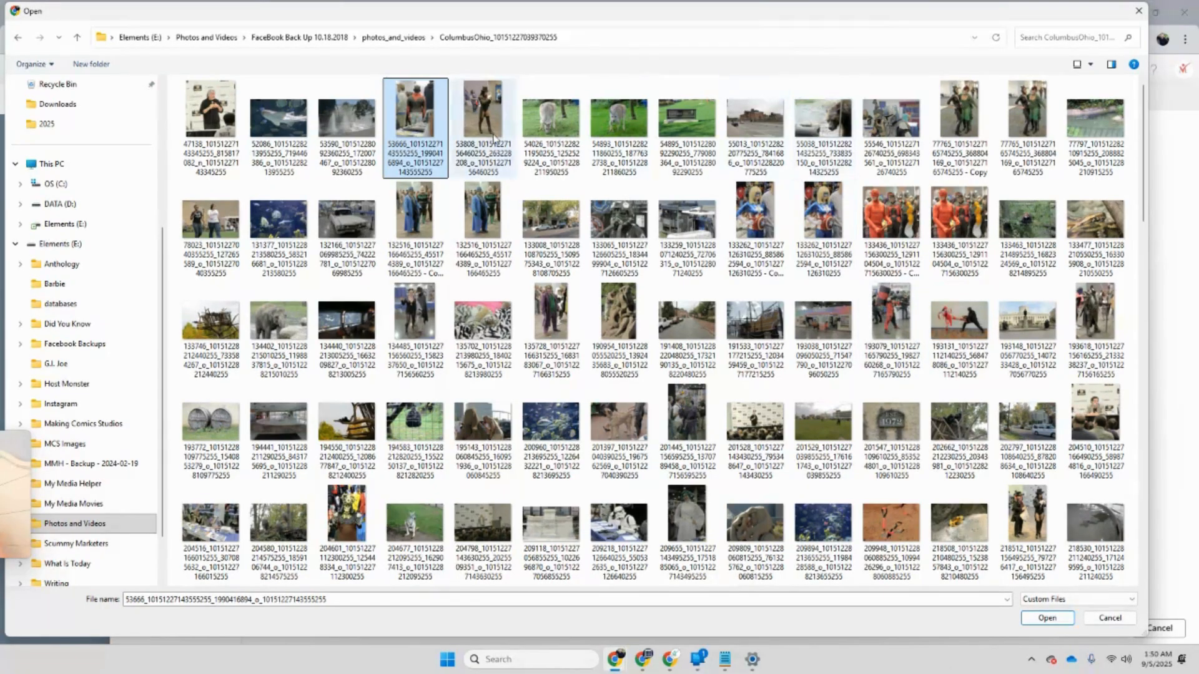
{"action": "left_click", "coordinate": [904, 222]}
{"action": "left_click", "coordinate": [955, 226]}
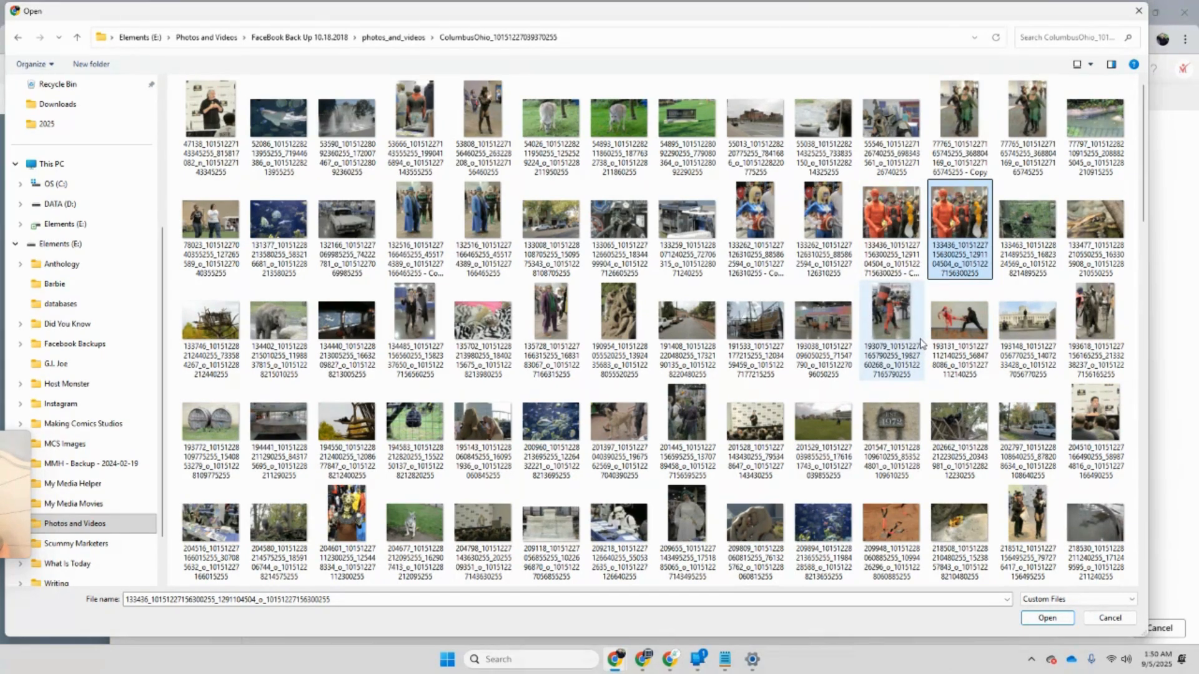
{"action": "double_click", "coordinate": [493, 117]}
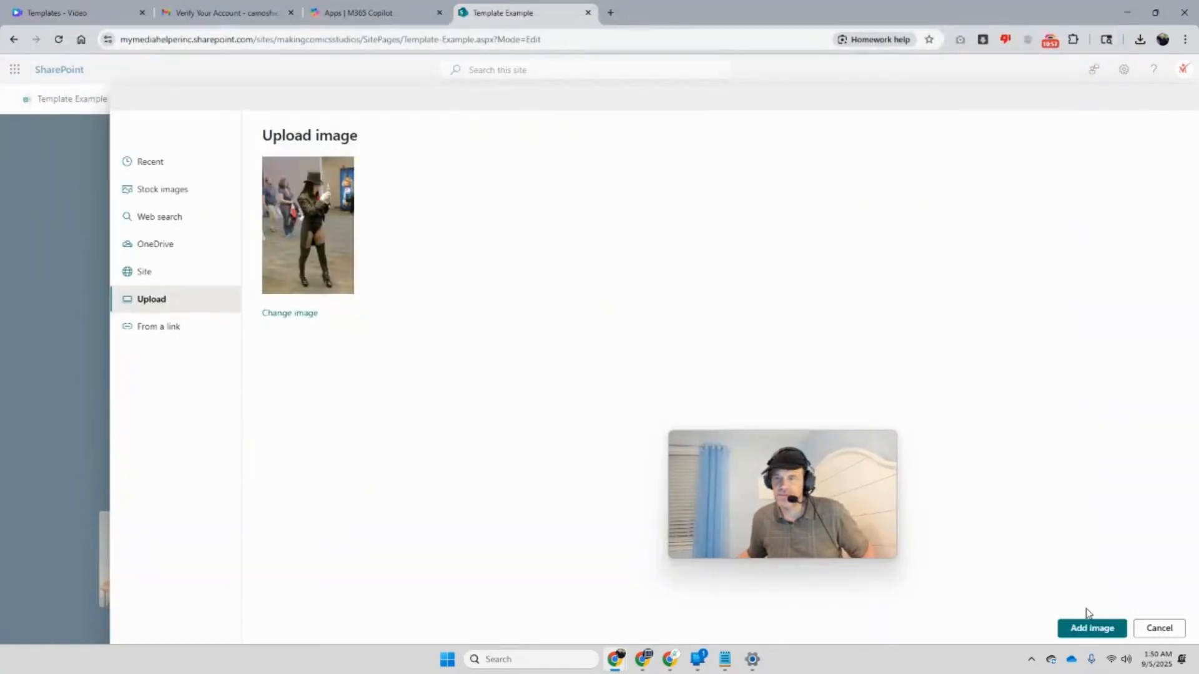
{"action": "left_click", "coordinate": [1093, 628]}
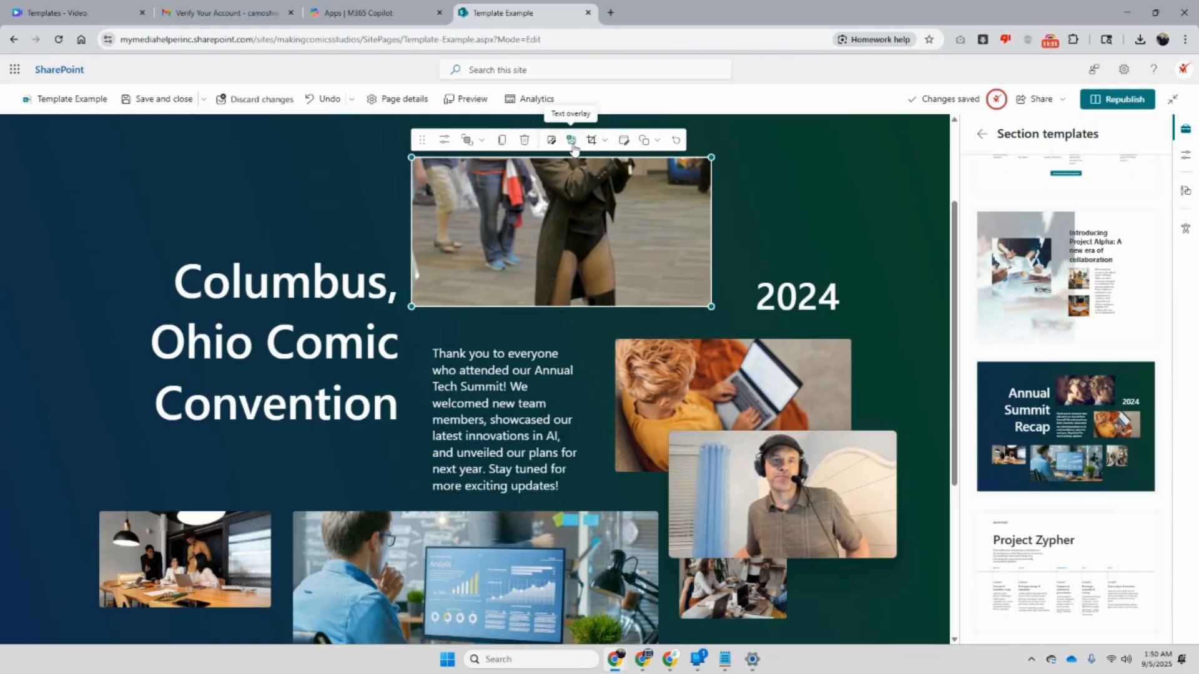
Try the square, 9:16 and 16:9 crop ratios on the top-hat cosplayer photo and undo the last change
{"action": "left_click", "coordinate": [605, 148]}
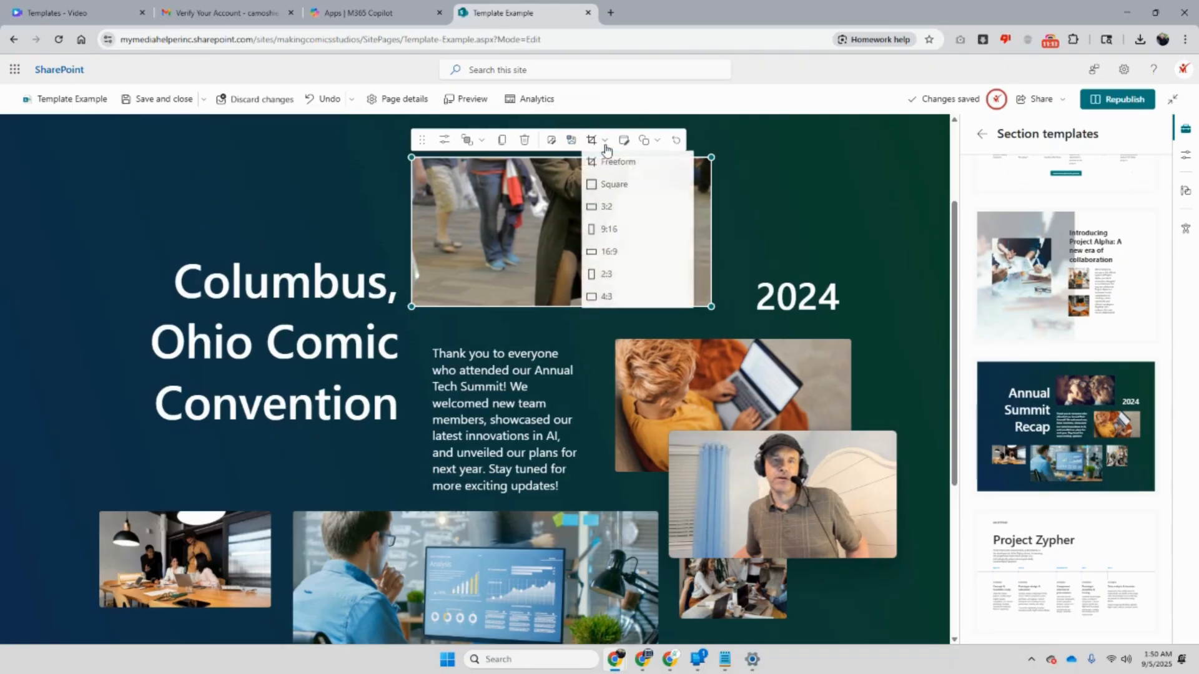
{"action": "left_click", "coordinate": [620, 185]}
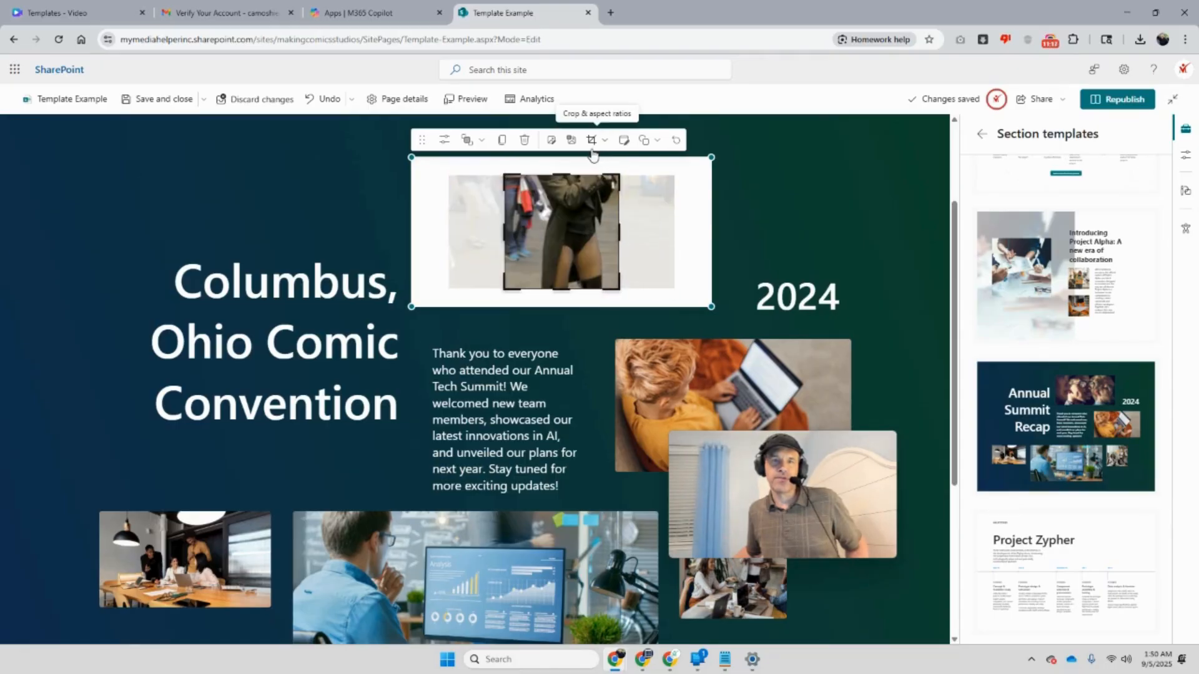
{"action": "left_click", "coordinate": [603, 145]}
{"action": "left_click", "coordinate": [608, 228]}
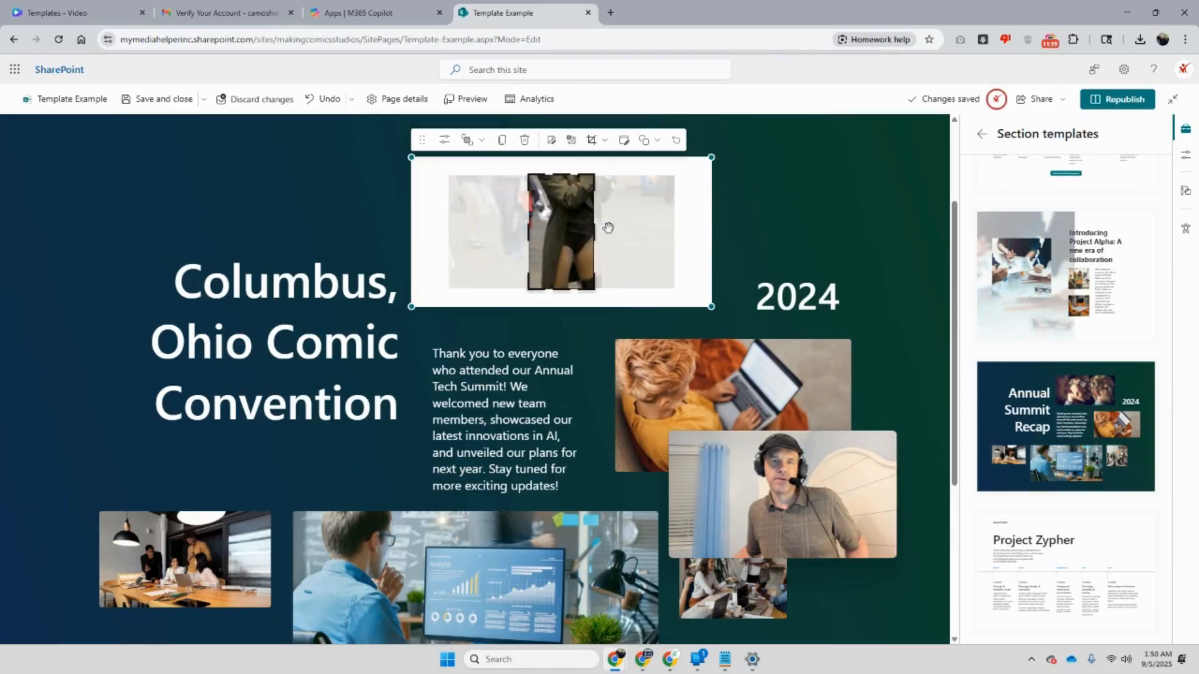
{"action": "left_click", "coordinate": [603, 140]}
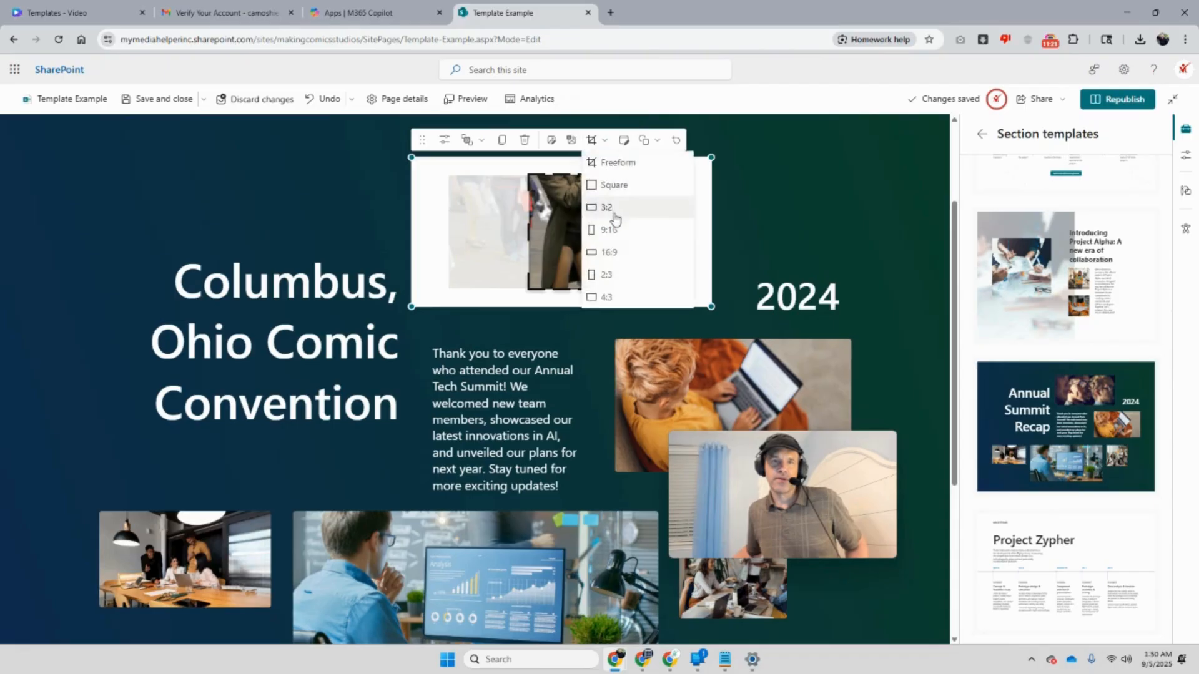
{"action": "left_click", "coordinate": [607, 250]}
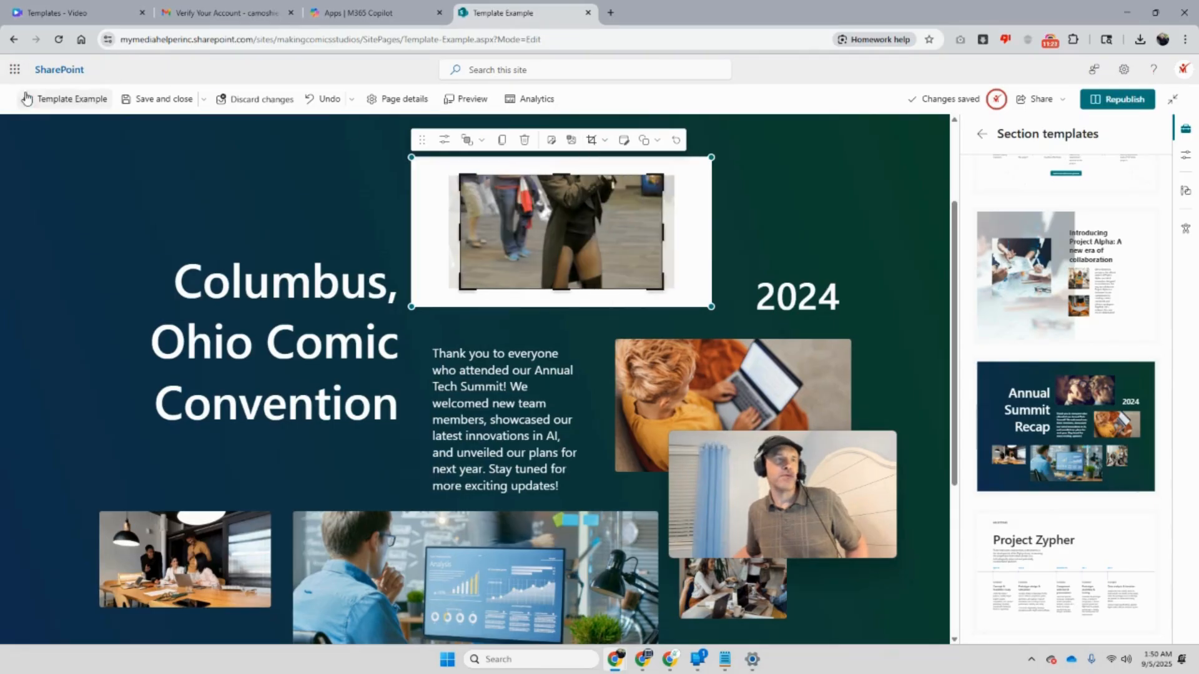
{"action": "left_click", "coordinate": [226, 160]}
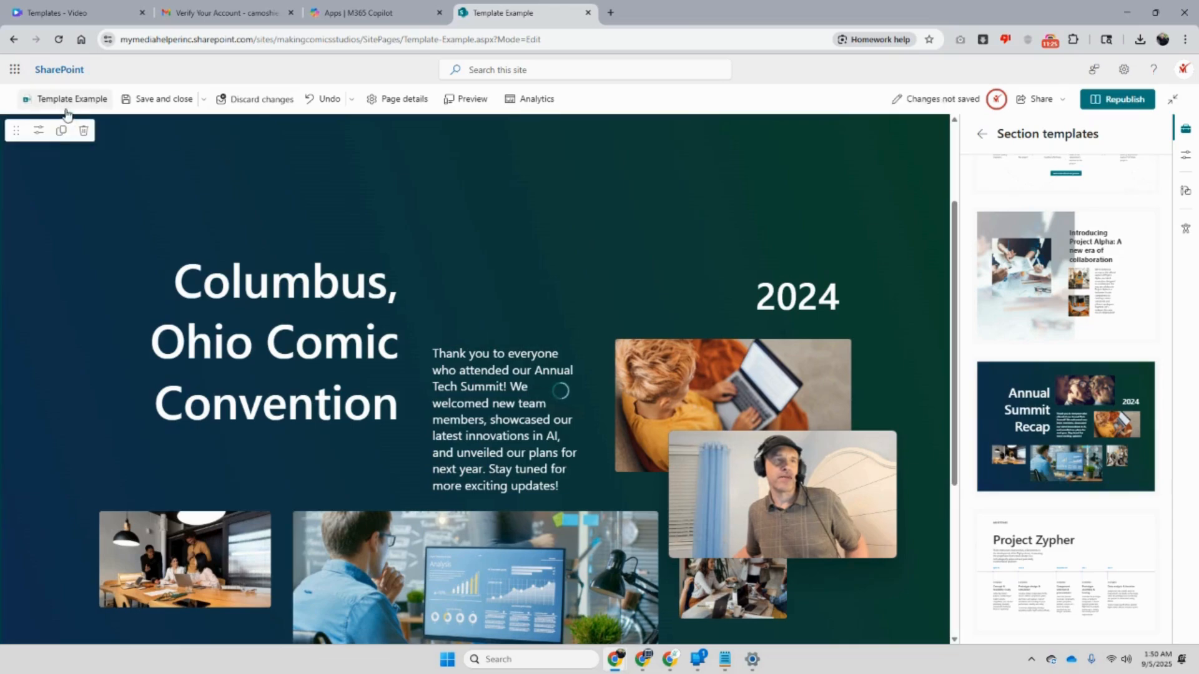
{"action": "left_click", "coordinate": [330, 101]}
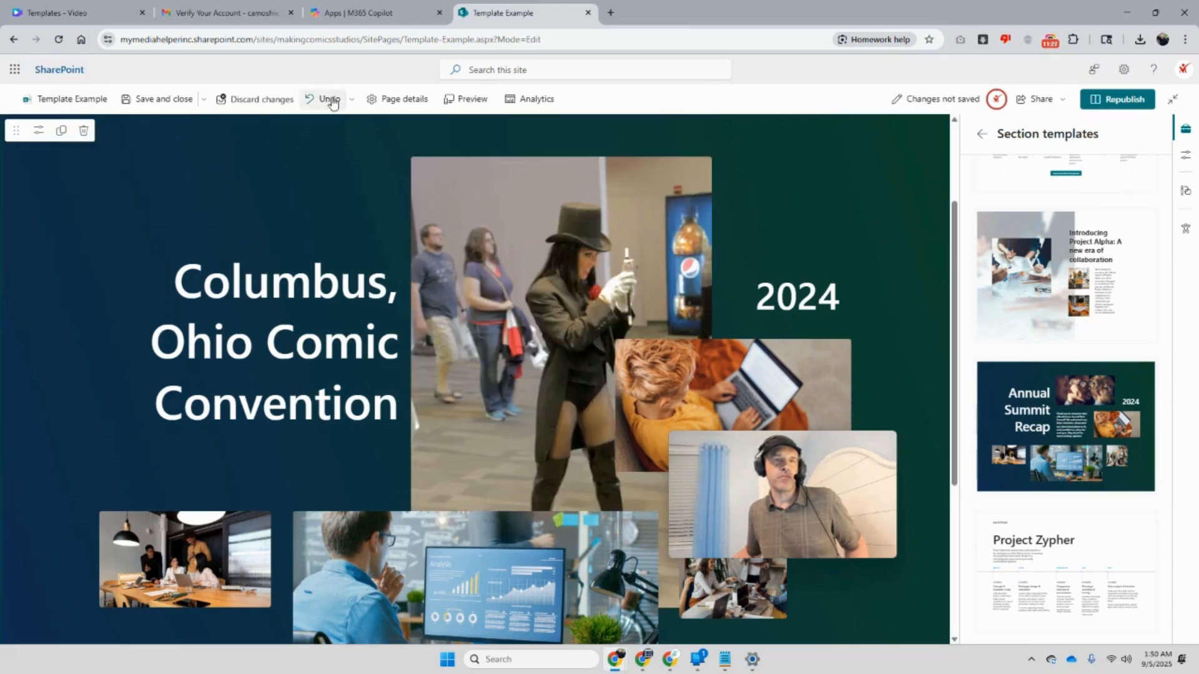
Crop the top-hat cosplayer photo to a 9:16 aspect ratio and undo its move up and to the left
{"action": "scroll", "coordinate": [497, 226], "scroll_direction": "down", "scroll_amount": 3}
{"action": "scroll", "coordinate": [587, 274], "scroll_direction": "up", "scroll_amount": 5}
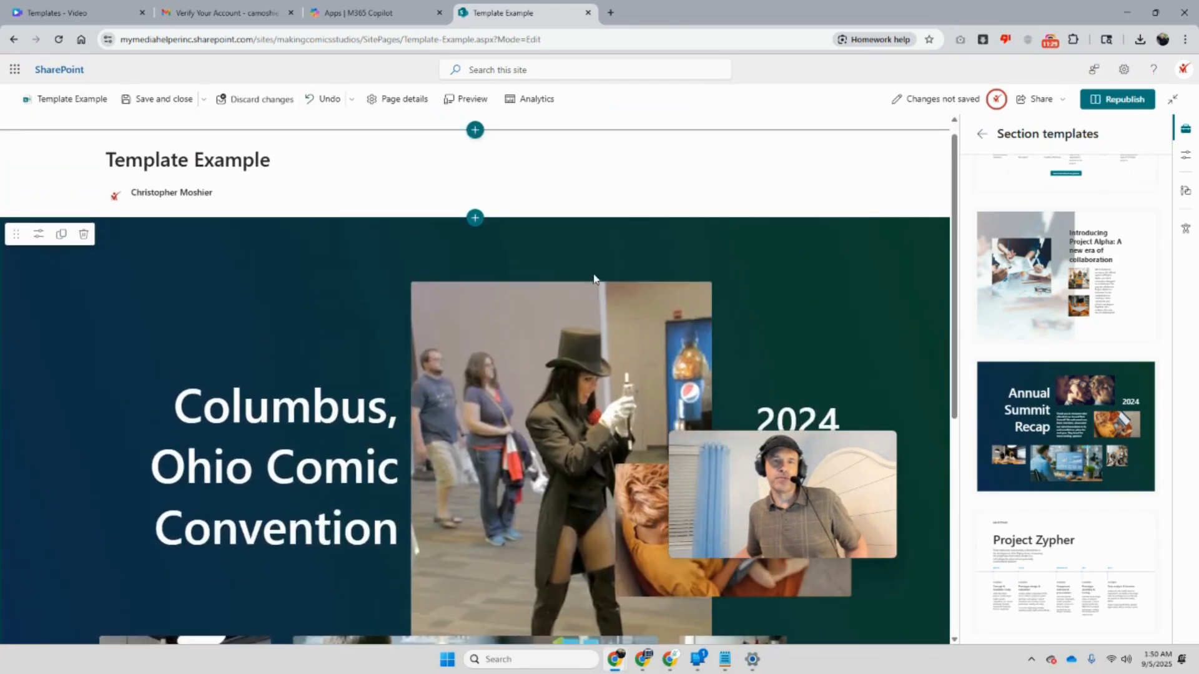
{"action": "left_click_drag", "start_coordinate": [545, 349], "coordinate": [468, 255]}
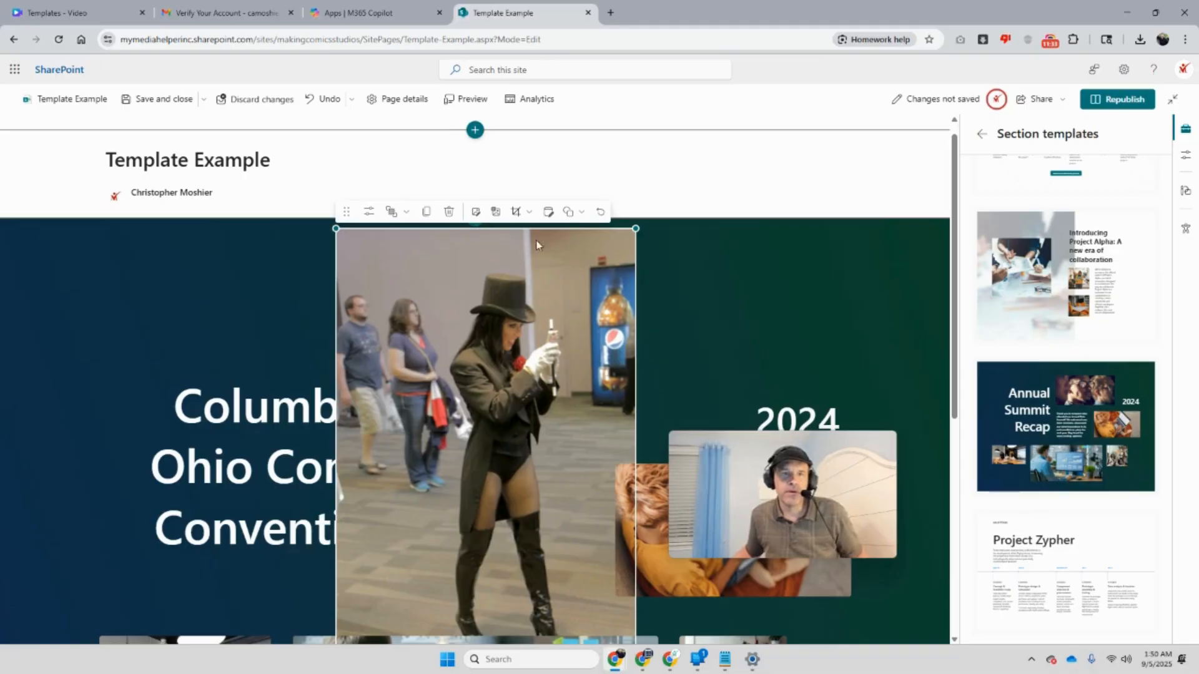
{"action": "left_click", "coordinate": [528, 213]}
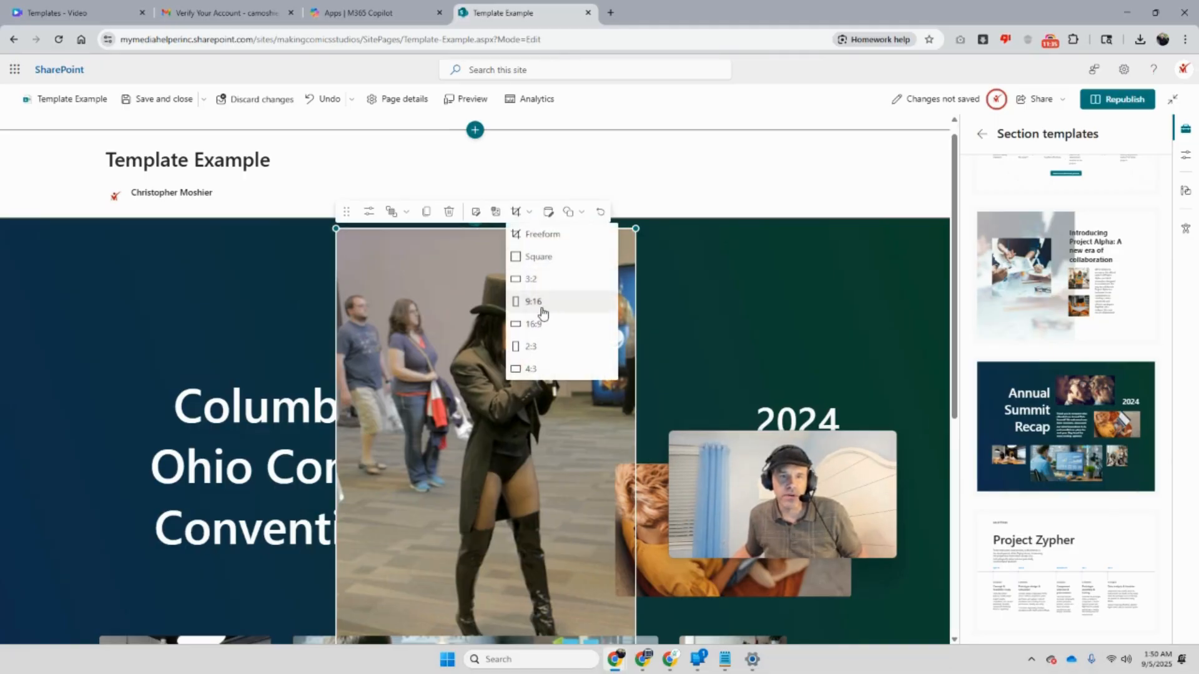
{"action": "left_click", "coordinate": [535, 305]}
{"action": "left_click_drag", "start_coordinate": [548, 301], "coordinate": [540, 322]}
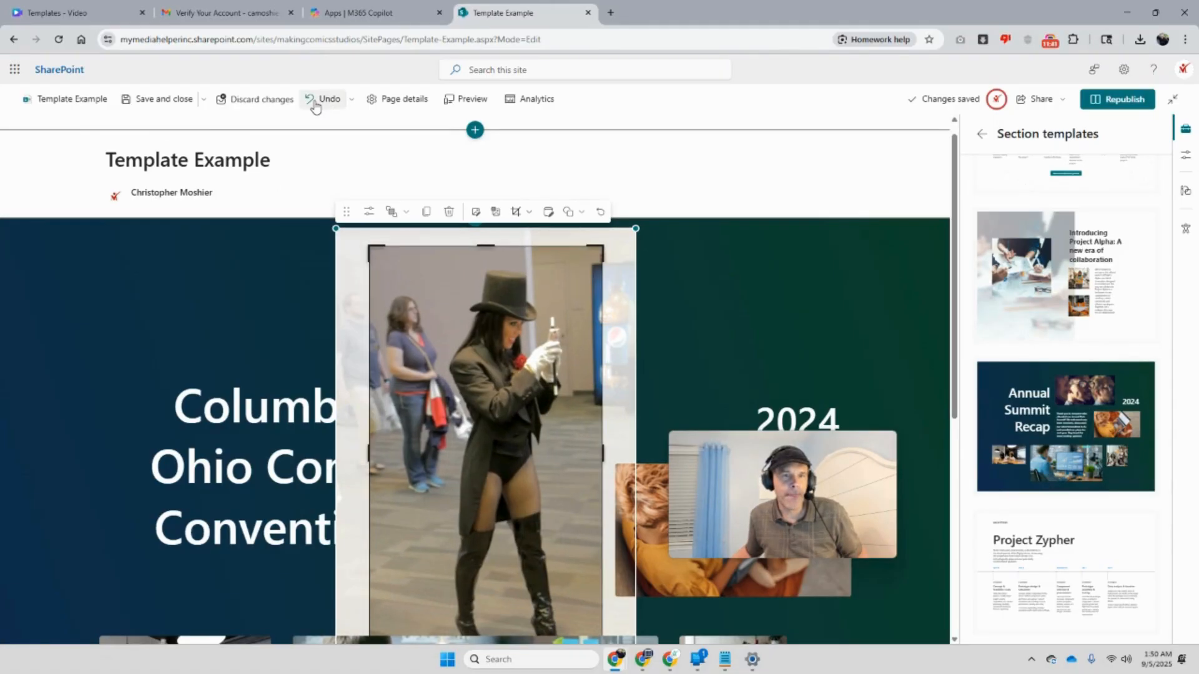
{"action": "left_click", "coordinate": [315, 101]}
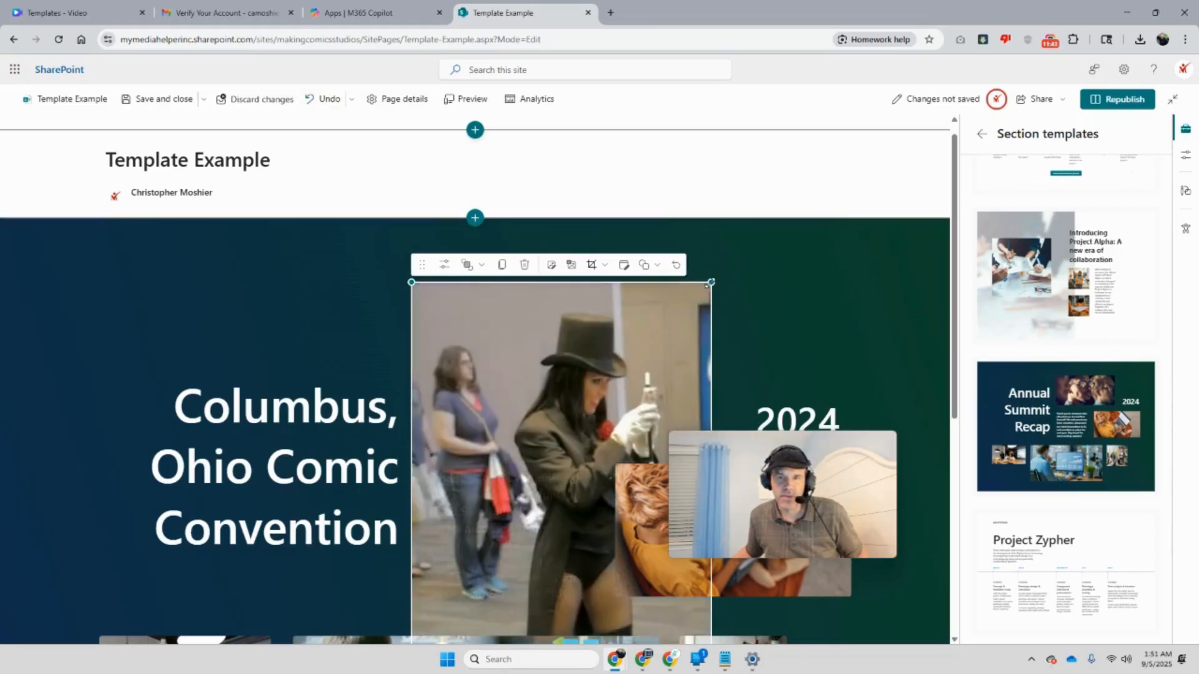
Shrink the top-hat cosplayer photo proportionally and place it directly above the thank-you paragraph, clear of the text
{"action": "left_click_drag", "start_coordinate": [707, 285], "coordinate": [565, 387]}
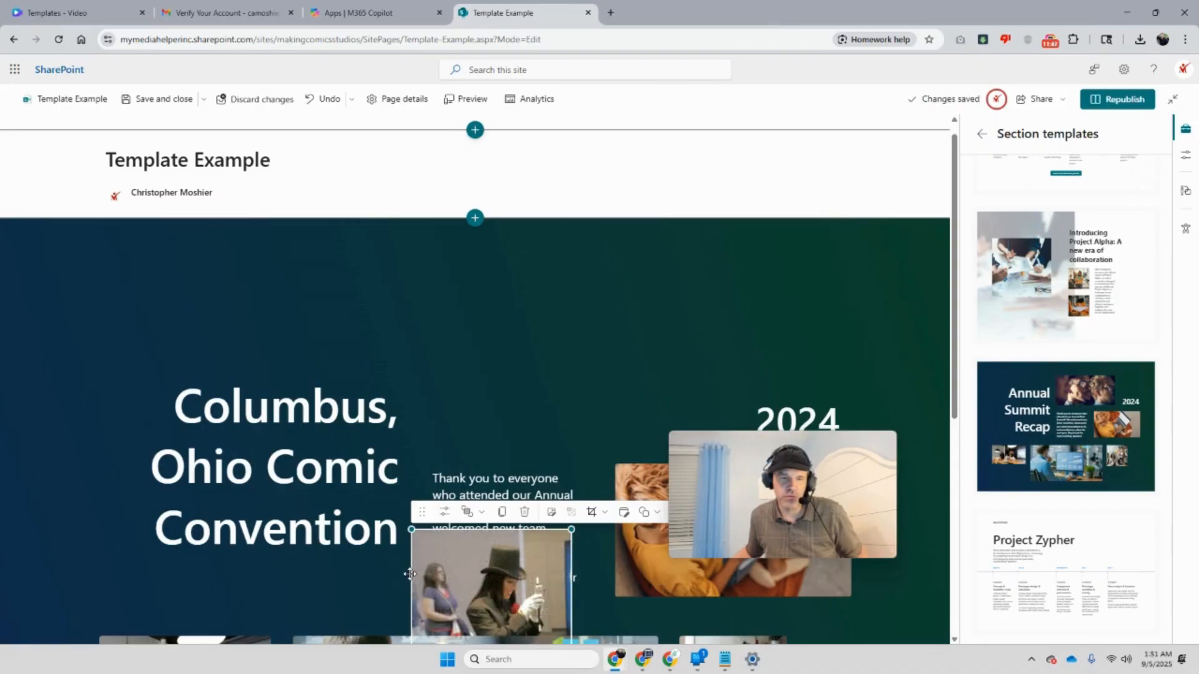
{"action": "left_click_drag", "start_coordinate": [410, 573], "coordinate": [553, 315]}
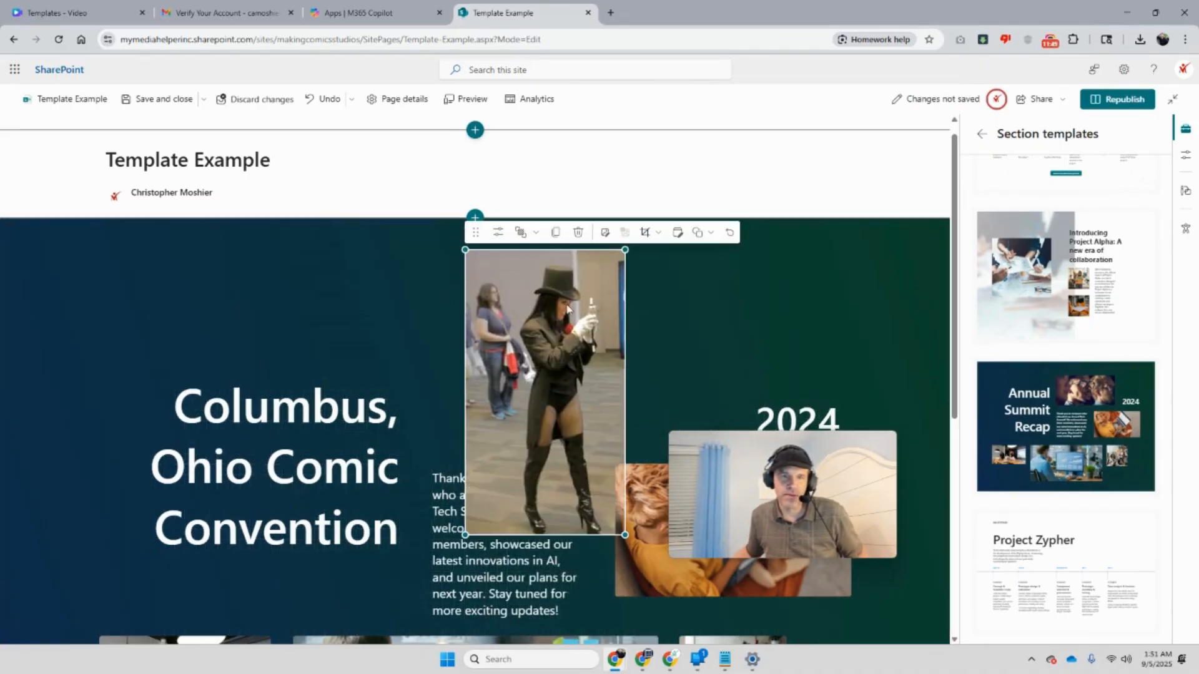
{"action": "left_click_drag", "start_coordinate": [623, 250], "coordinate": [561, 368]}
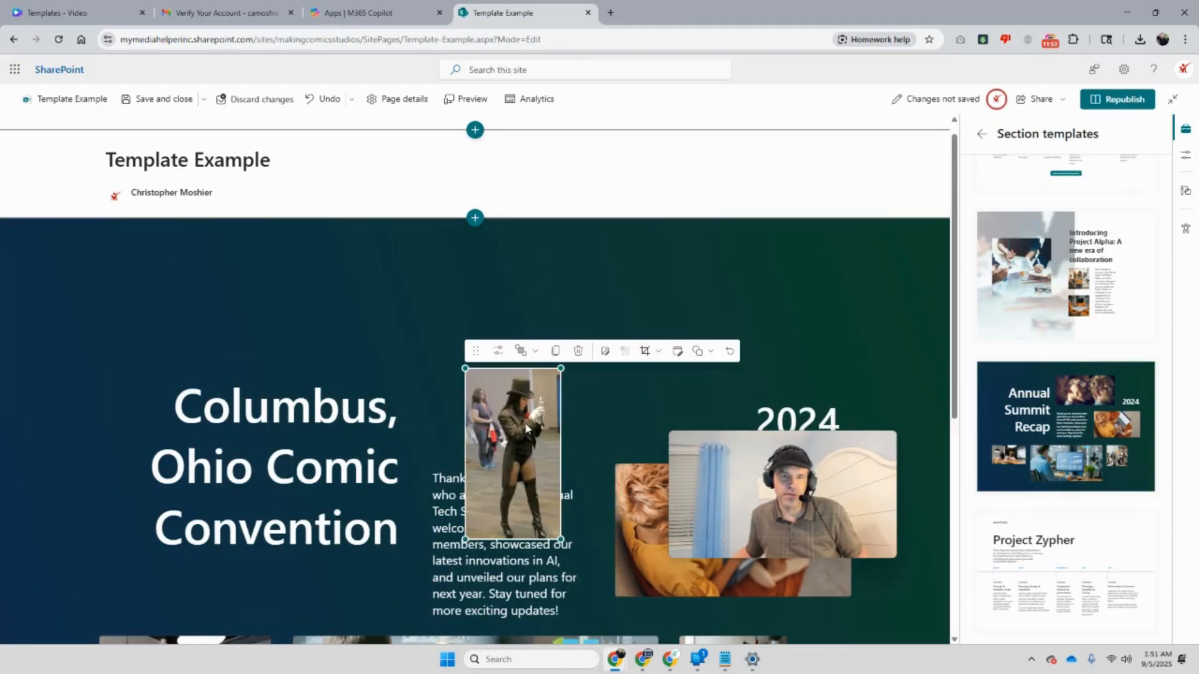
{"action": "mouse_move", "coordinate": [462, 435]}
{"action": "left_mouse_down"}
{"action": "mouse_move", "coordinate": [497, 387]}
{"action": "mouse_move", "coordinate": [476, 448]}
{"action": "left_mouse_up"}
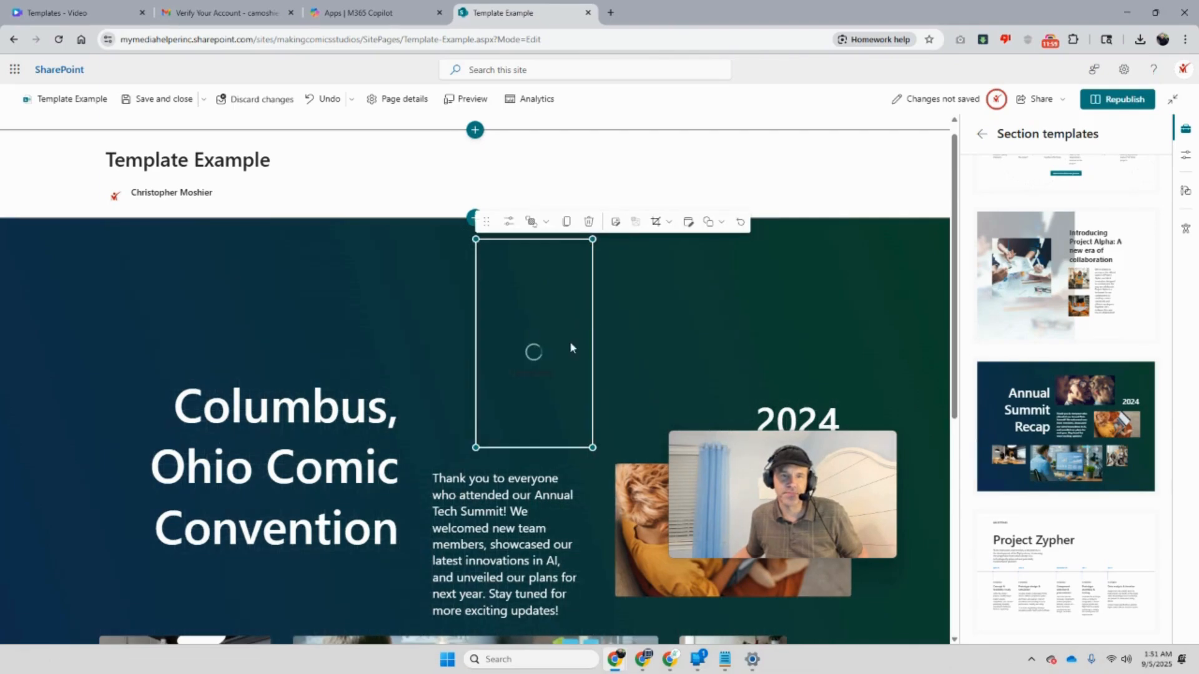
{"action": "left_click", "coordinate": [680, 325]}
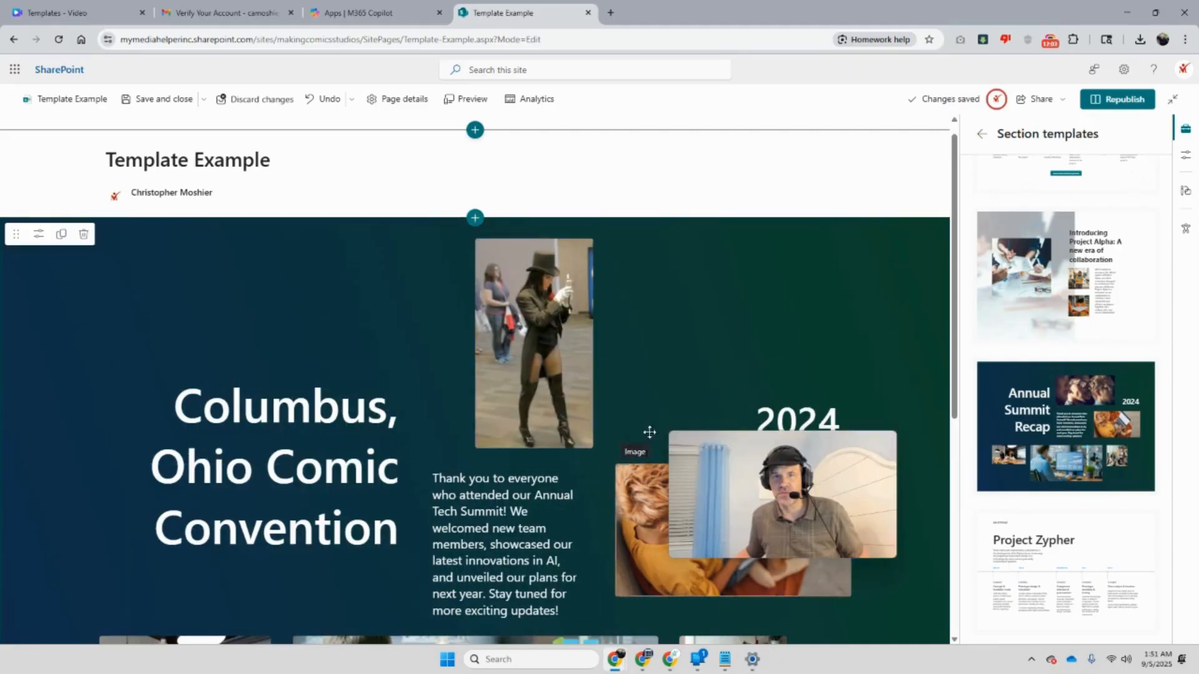
Open the top-hat cosplayer photo in the advanced image editor and try the square, 9:16 and 16:9 crop ratios
{"action": "left_click", "coordinate": [554, 284]}
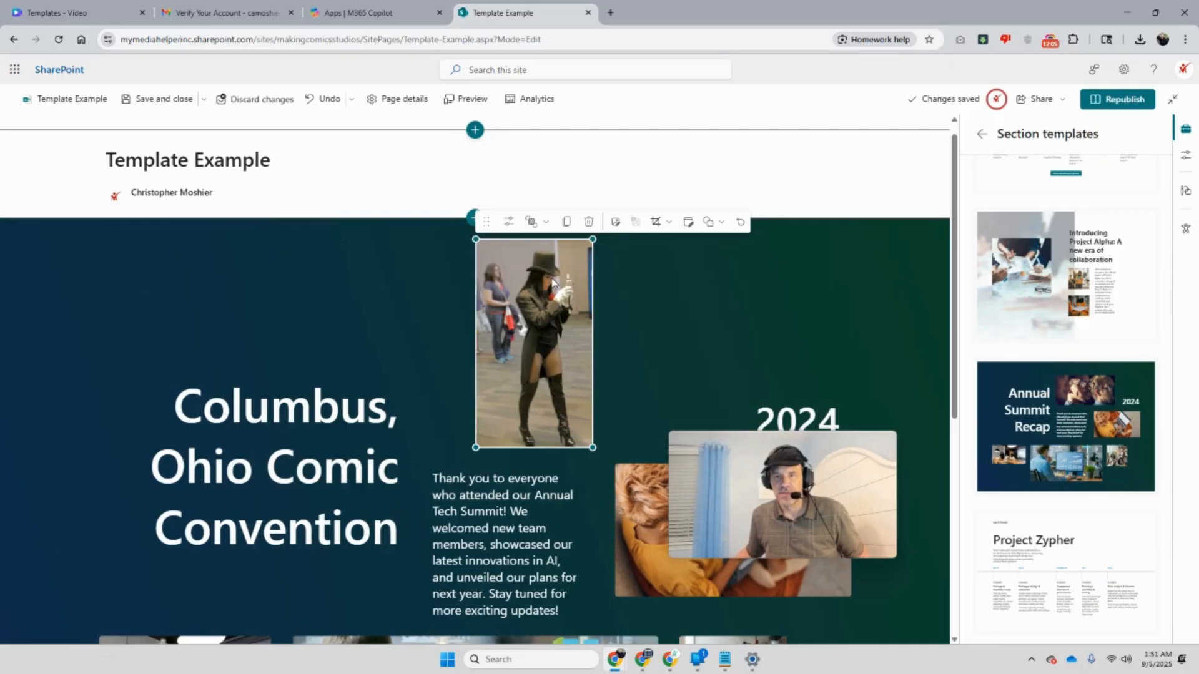
{"action": "left_click", "coordinate": [670, 223]}
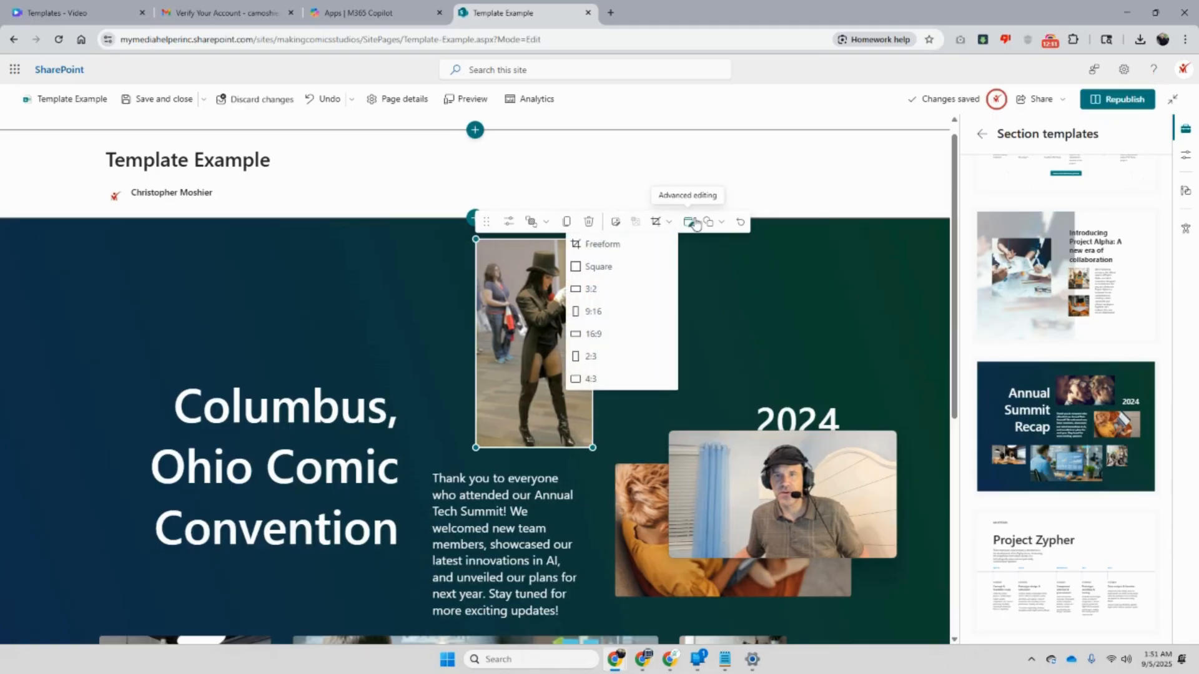
{"action": "left_click", "coordinate": [689, 223]}
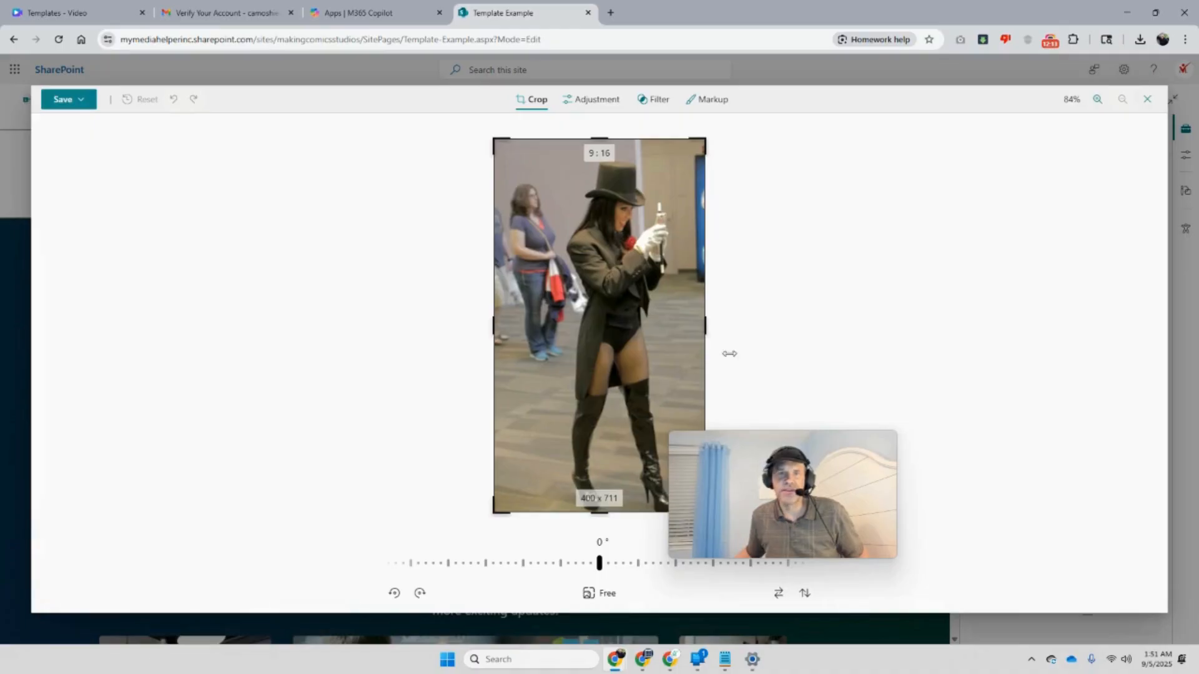
{"action": "left_click_drag", "start_coordinate": [749, 454], "coordinate": [218, 284]}
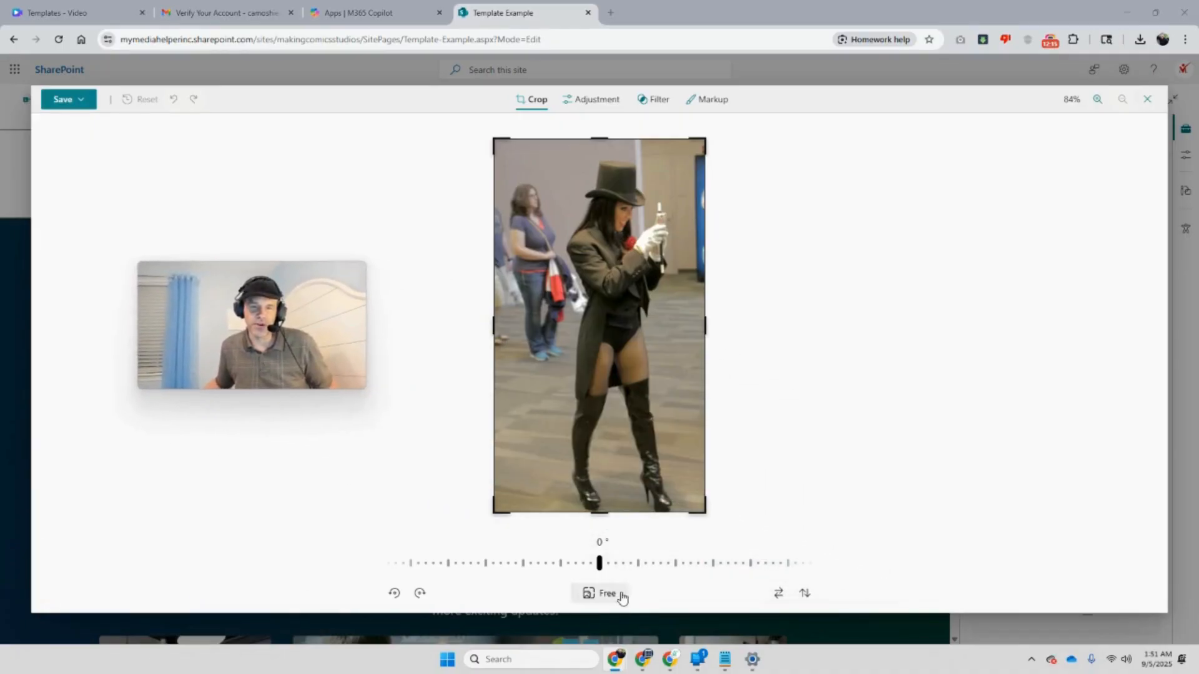
{"action": "mouse_move", "coordinate": [603, 564]}
{"action": "left_mouse_down"}
{"action": "mouse_move", "coordinate": [721, 591]}
{"action": "mouse_move", "coordinate": [380, 550]}
{"action": "mouse_move", "coordinate": [587, 560]}
{"action": "left_mouse_up"}
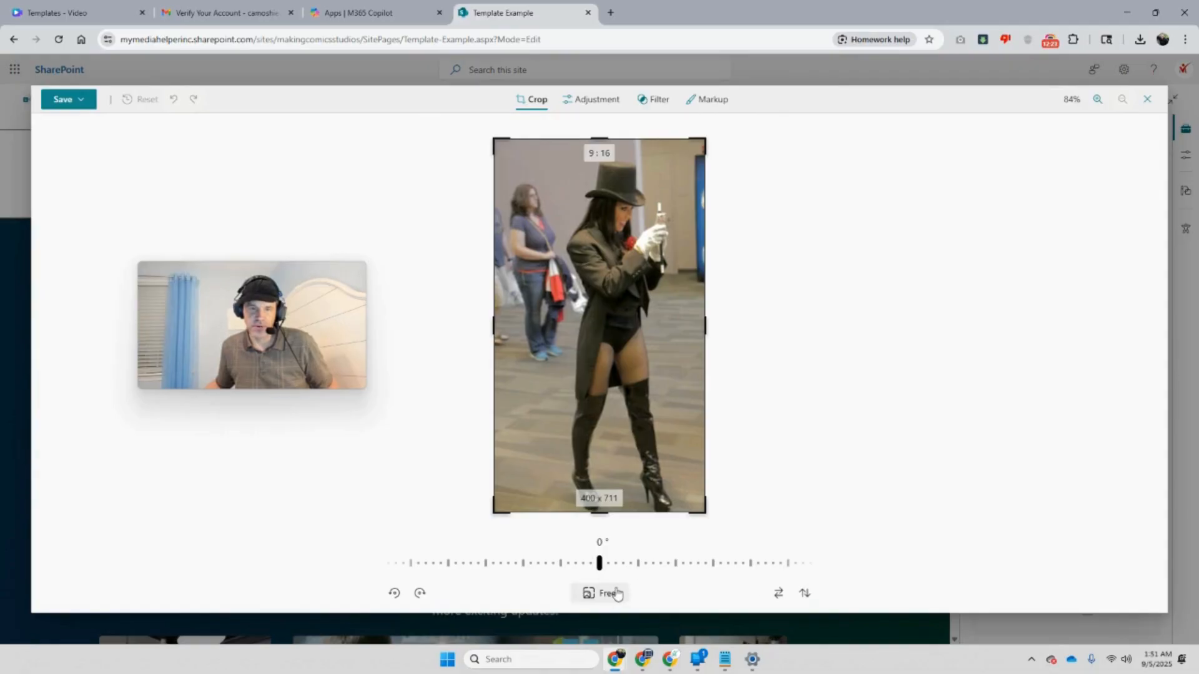
{"action": "left_click", "coordinate": [615, 593]}
{"action": "left_click", "coordinate": [350, 552]}
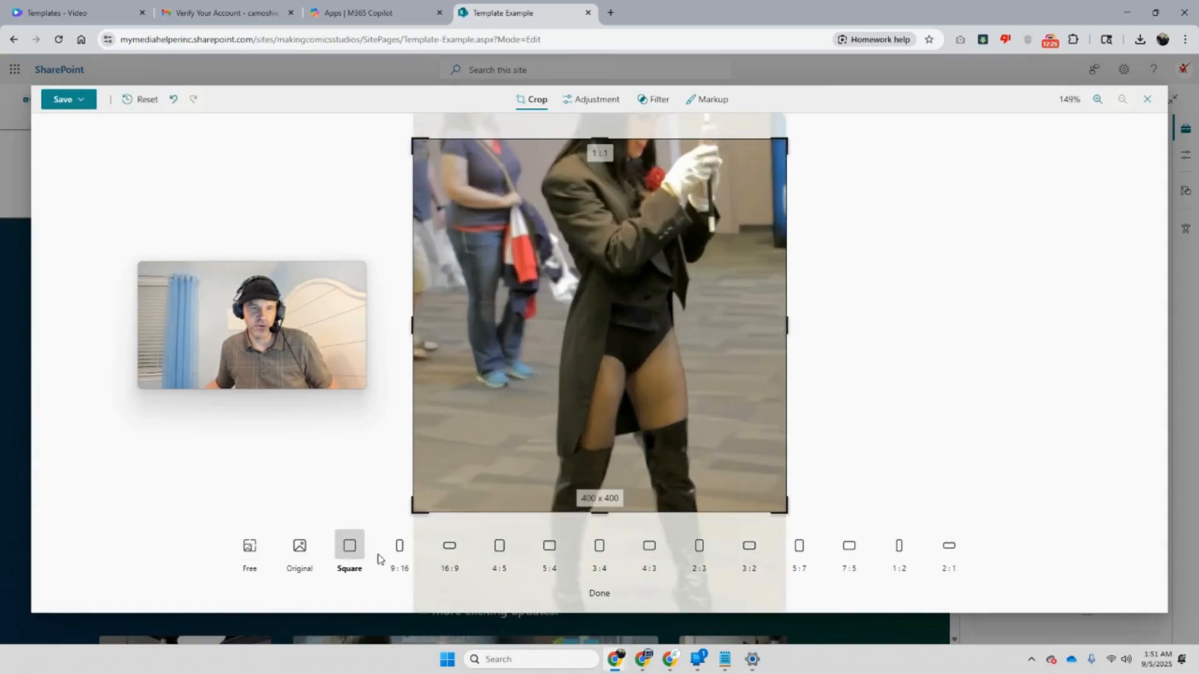
{"action": "left_click", "coordinate": [398, 552]}
{"action": "left_click", "coordinate": [447, 559]}
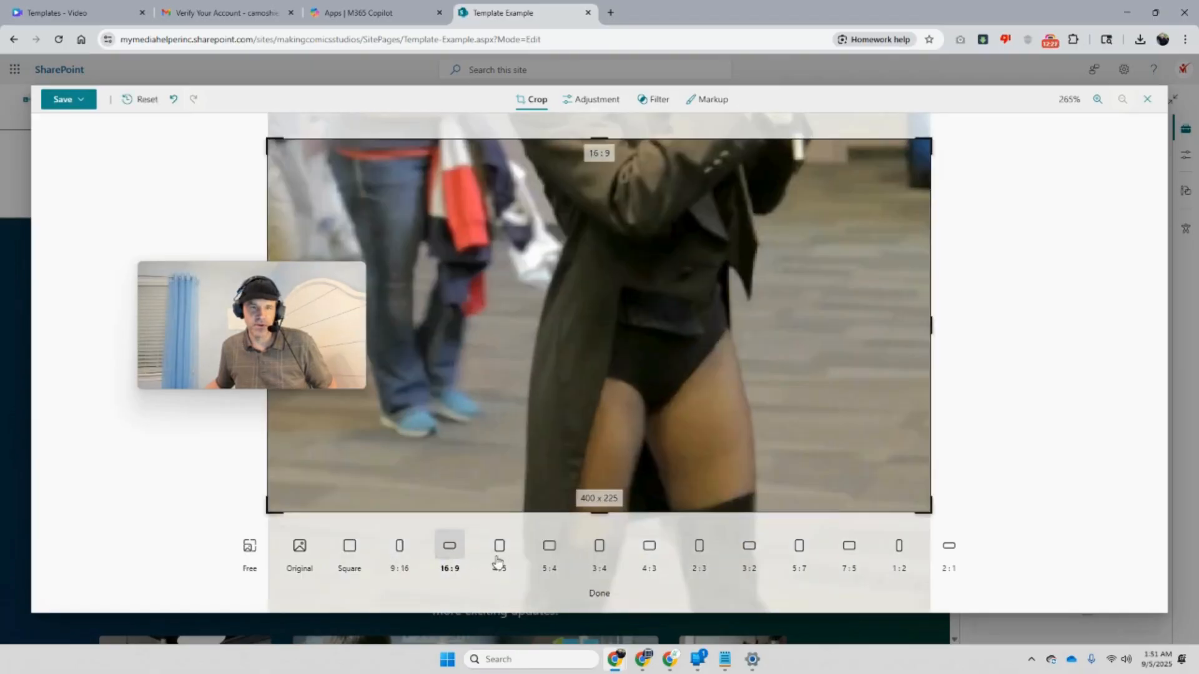
Try the 4:5, 5:4, 3:4, 4:3 and 3:2 ratios on the photo and accept a 2:3 crop
{"action": "left_click", "coordinate": [506, 559]}
{"action": "left_click", "coordinate": [560, 557]}
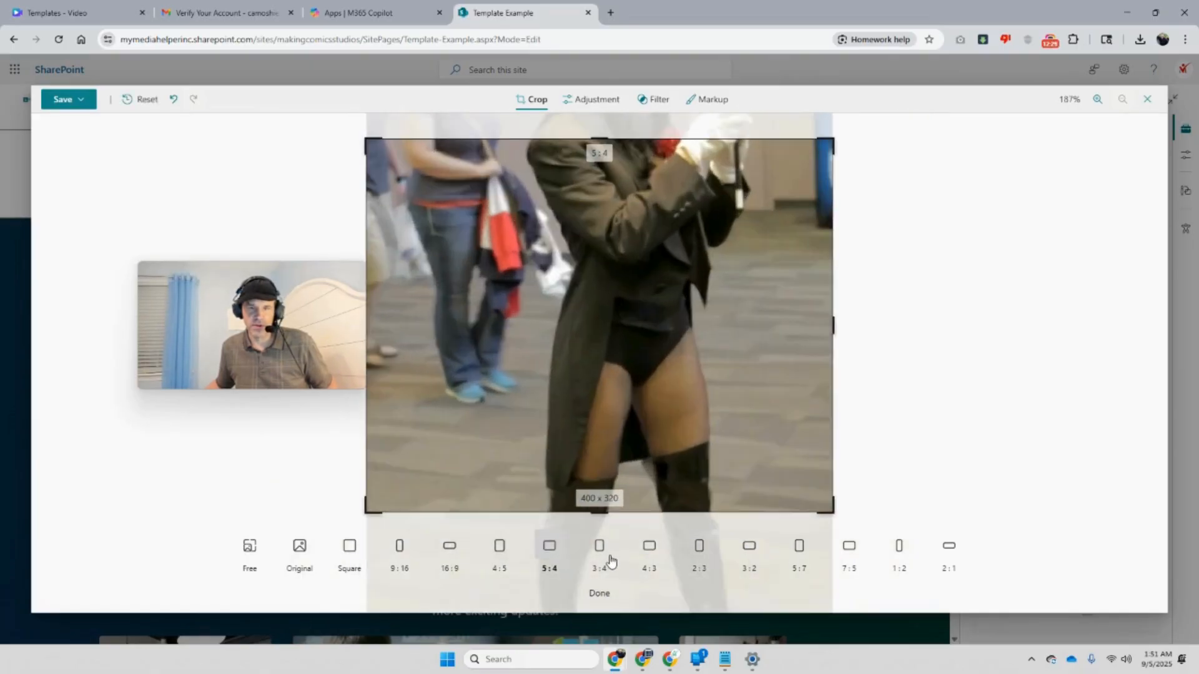
{"action": "left_click", "coordinate": [611, 561]}
{"action": "left_click", "coordinate": [646, 562]}
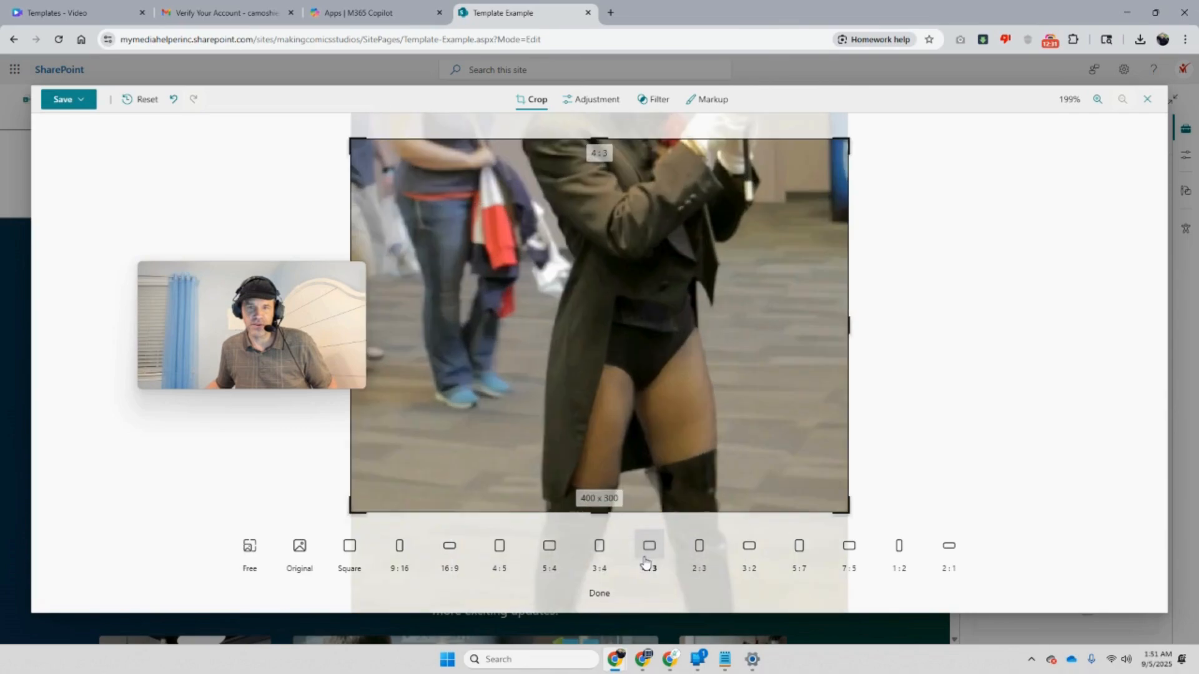
{"action": "left_click", "coordinate": [700, 562]}
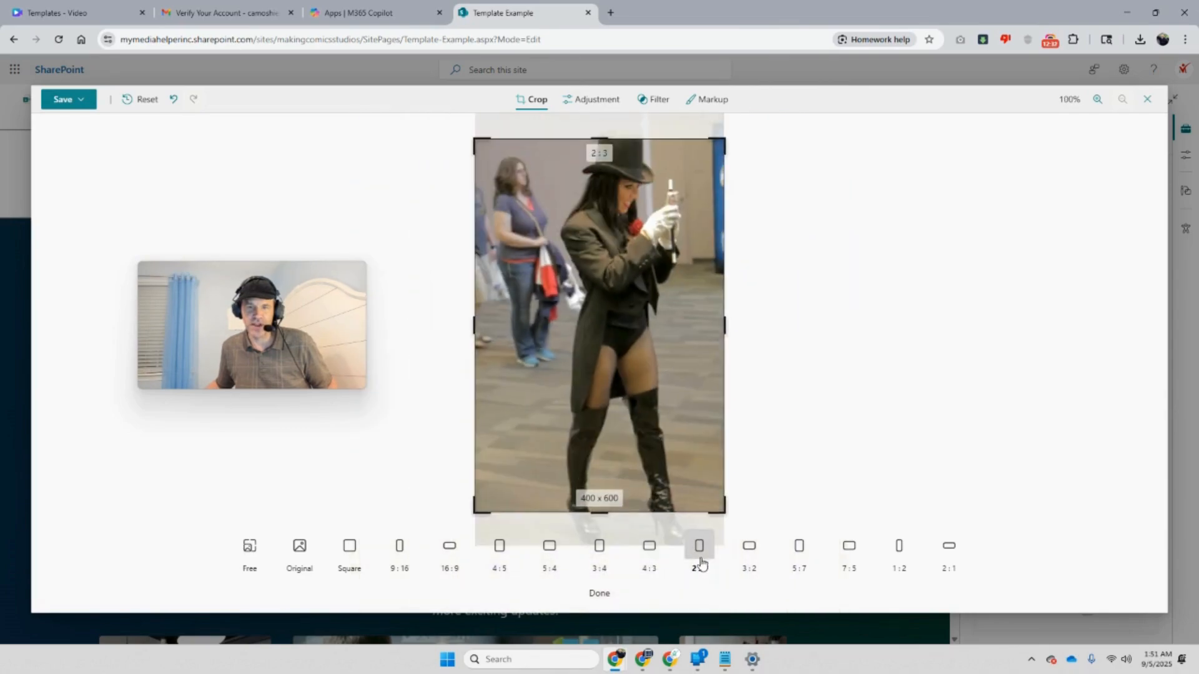
{"action": "left_click", "coordinate": [753, 559]}
{"action": "left_click", "coordinate": [700, 554]}
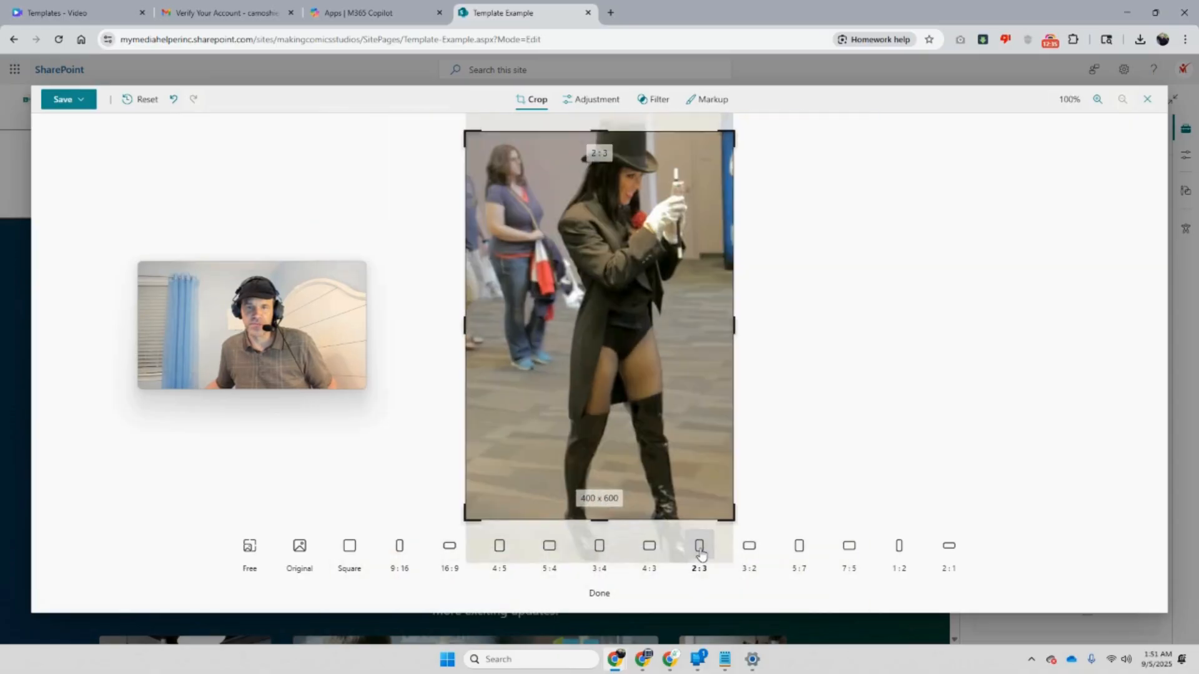
{"action": "left_click", "coordinate": [607, 594]}
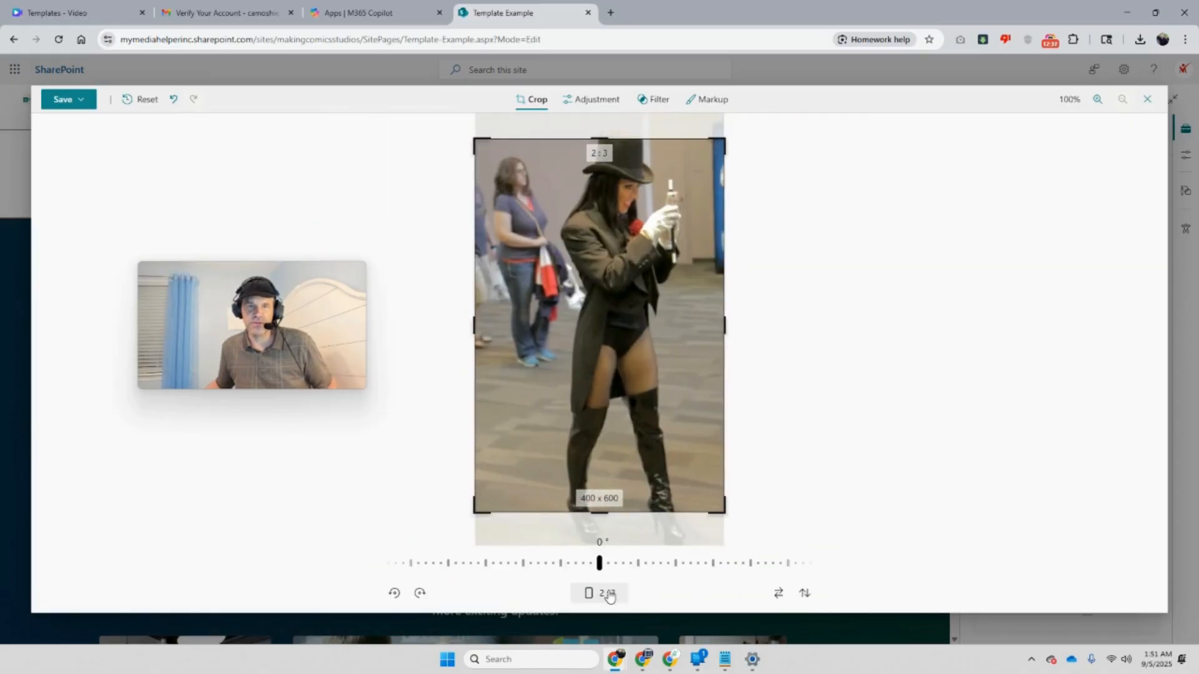
Adjust the photo to contrast -77, highlights 59, shadows -100, brightness 15 and saturation 10
{"action": "left_click", "coordinate": [596, 101]}
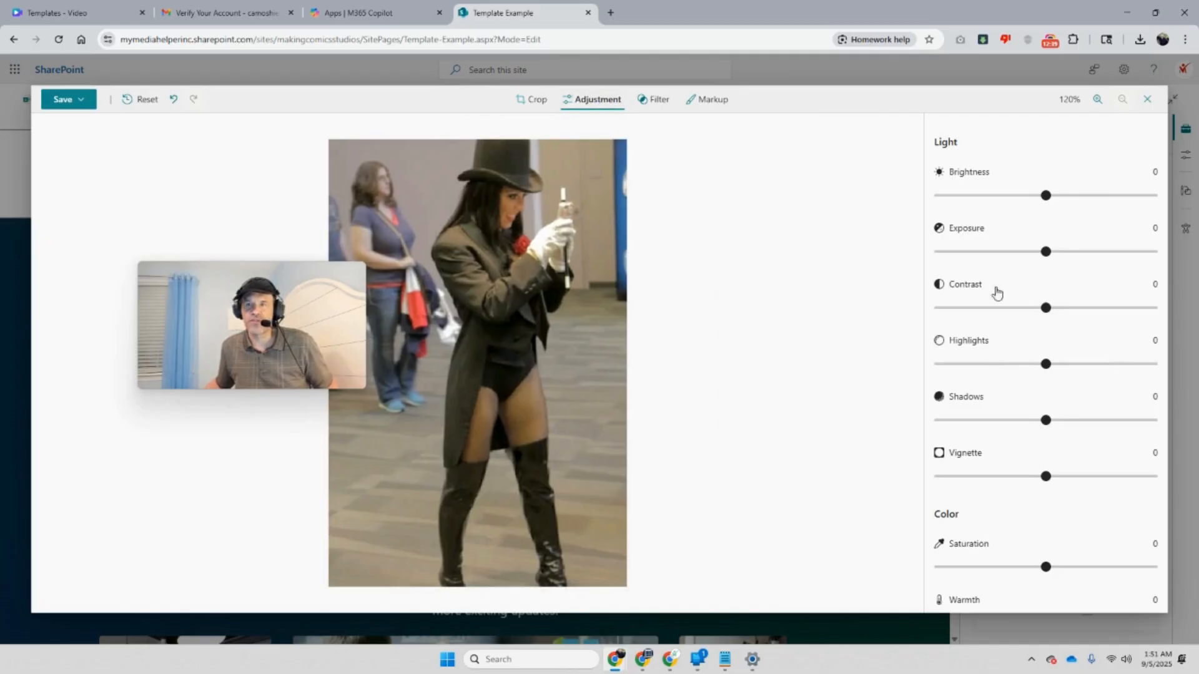
{"action": "left_click_drag", "start_coordinate": [1044, 314], "coordinate": [950, 315]}
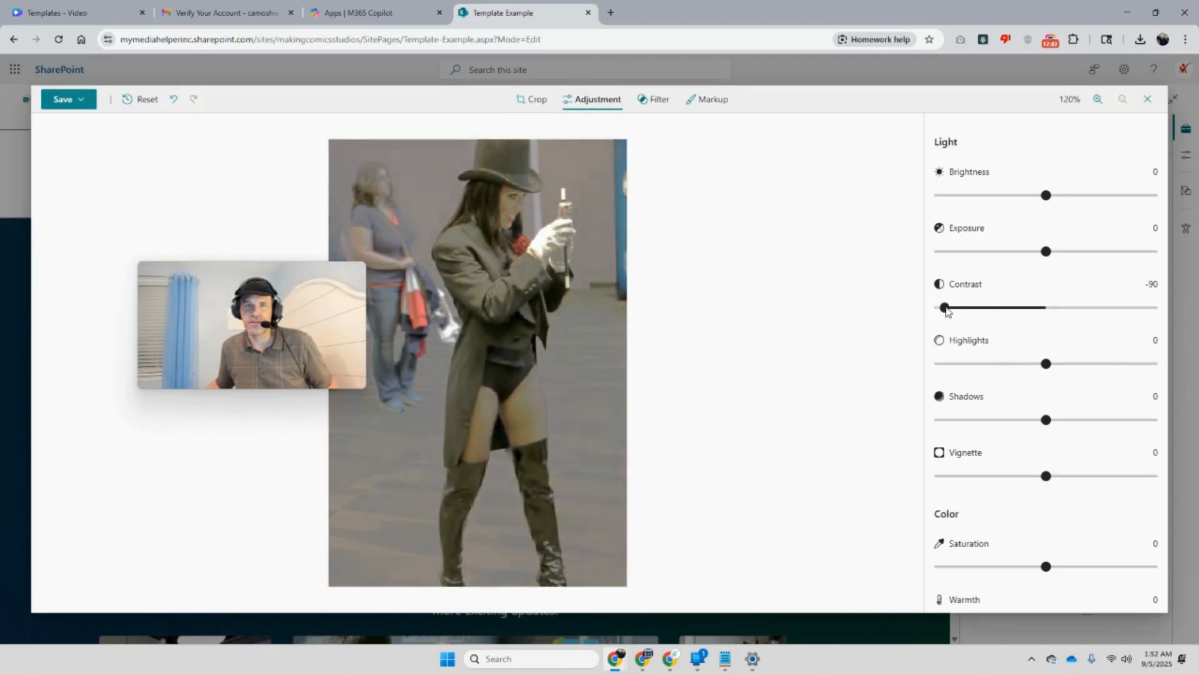
{"action": "left_click_drag", "start_coordinate": [1081, 368], "coordinate": [1118, 381]}
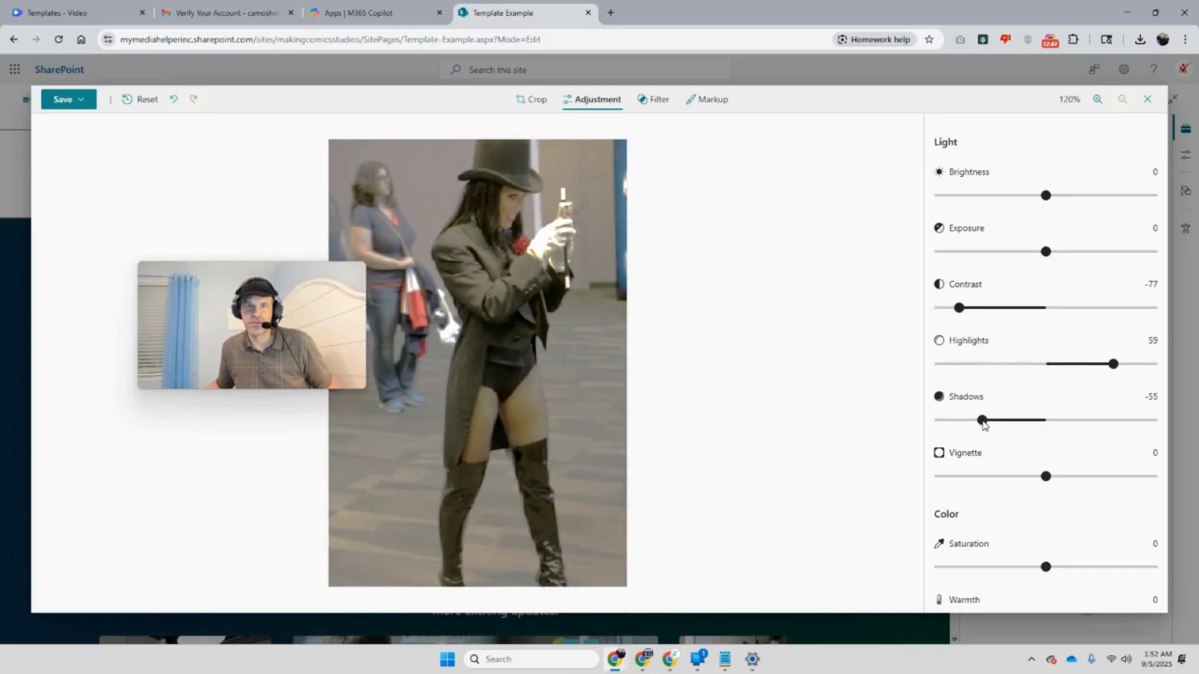
{"action": "left_click_drag", "start_coordinate": [968, 422], "coordinate": [918, 424]}
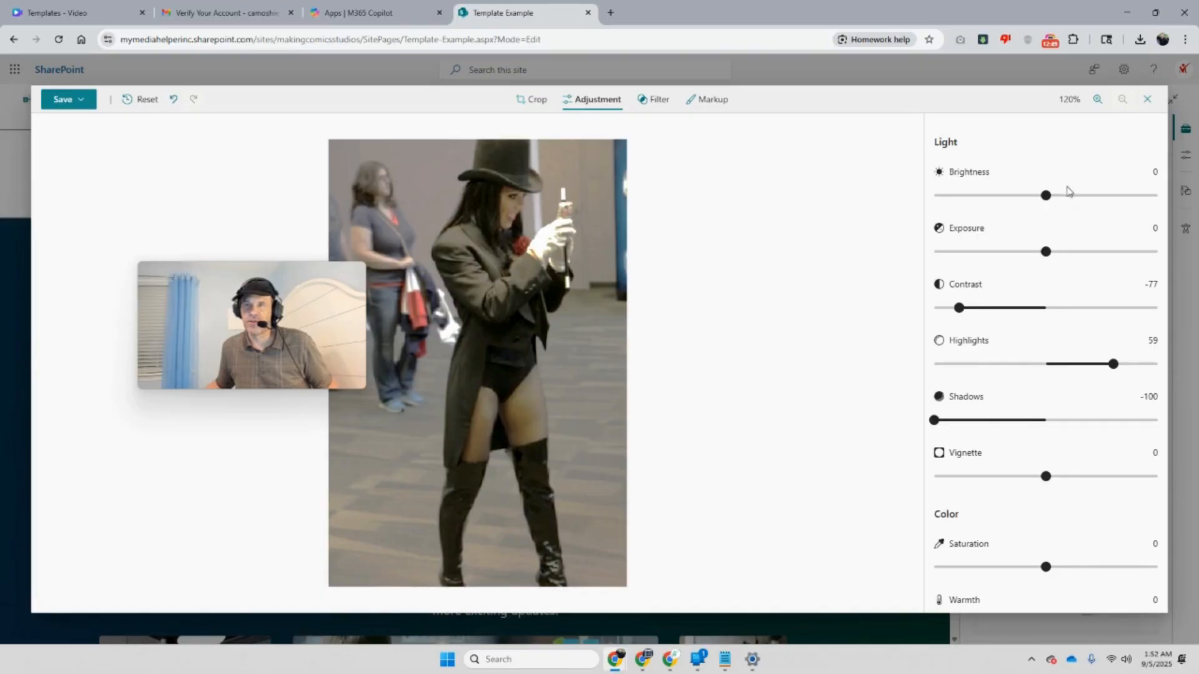
{"action": "mouse_move", "coordinate": [1051, 197]}
{"action": "left_mouse_down"}
{"action": "mouse_move", "coordinate": [1095, 197]}
{"action": "mouse_move", "coordinate": [1069, 207]}
{"action": "left_mouse_up"}
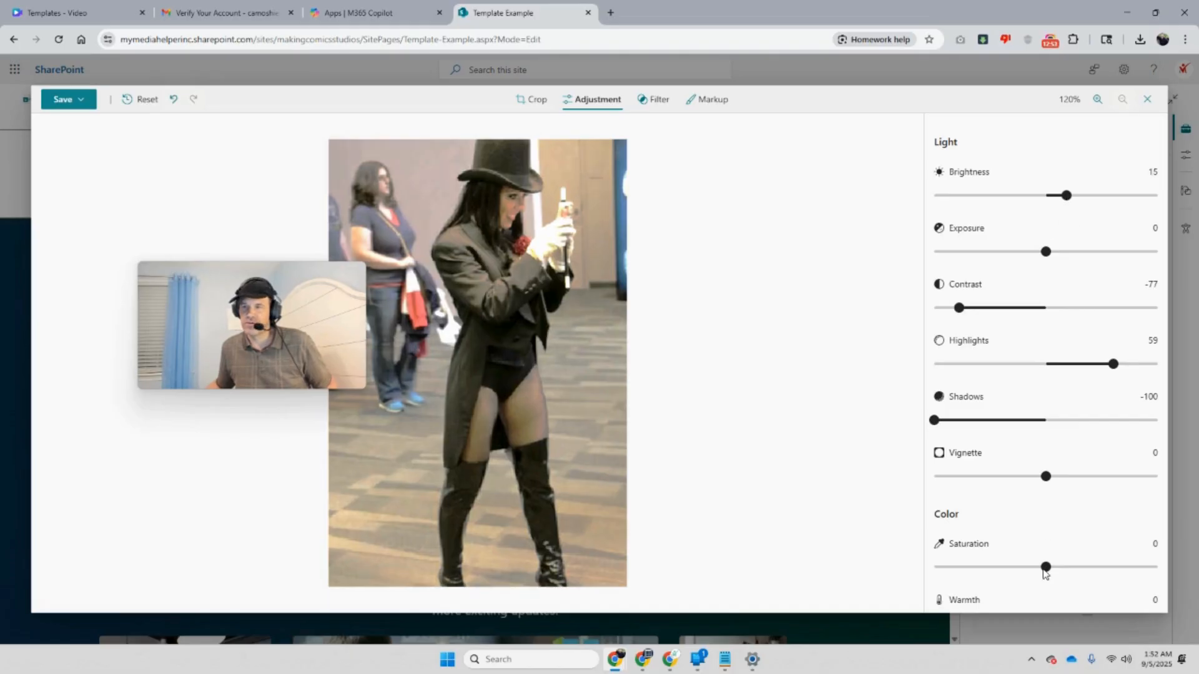
{"action": "left_click_drag", "start_coordinate": [1046, 571], "coordinate": [1062, 576]}
{"action": "scroll", "coordinate": [1074, 492], "scroll_direction": "down", "scroll_amount": 2}
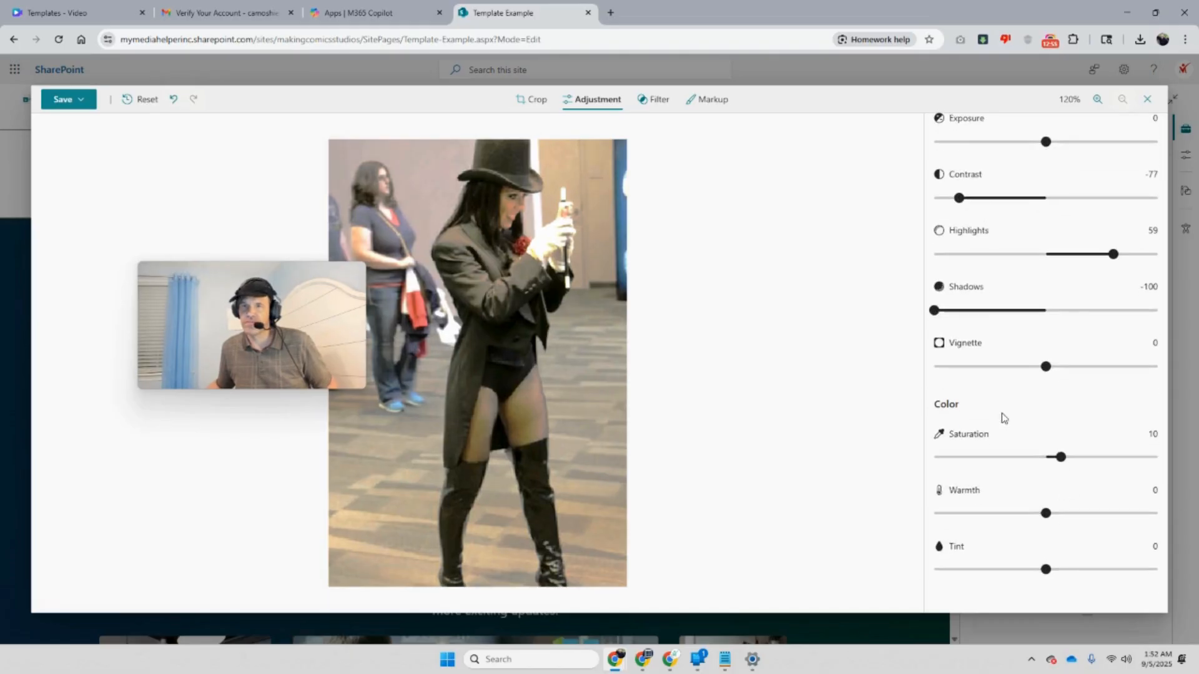
Try the Vivid Cool, Dramatic Cool, Warm Contrast and Calm filters on the photo and apply Golden at intensity 100
{"action": "left_click", "coordinate": [656, 102]}
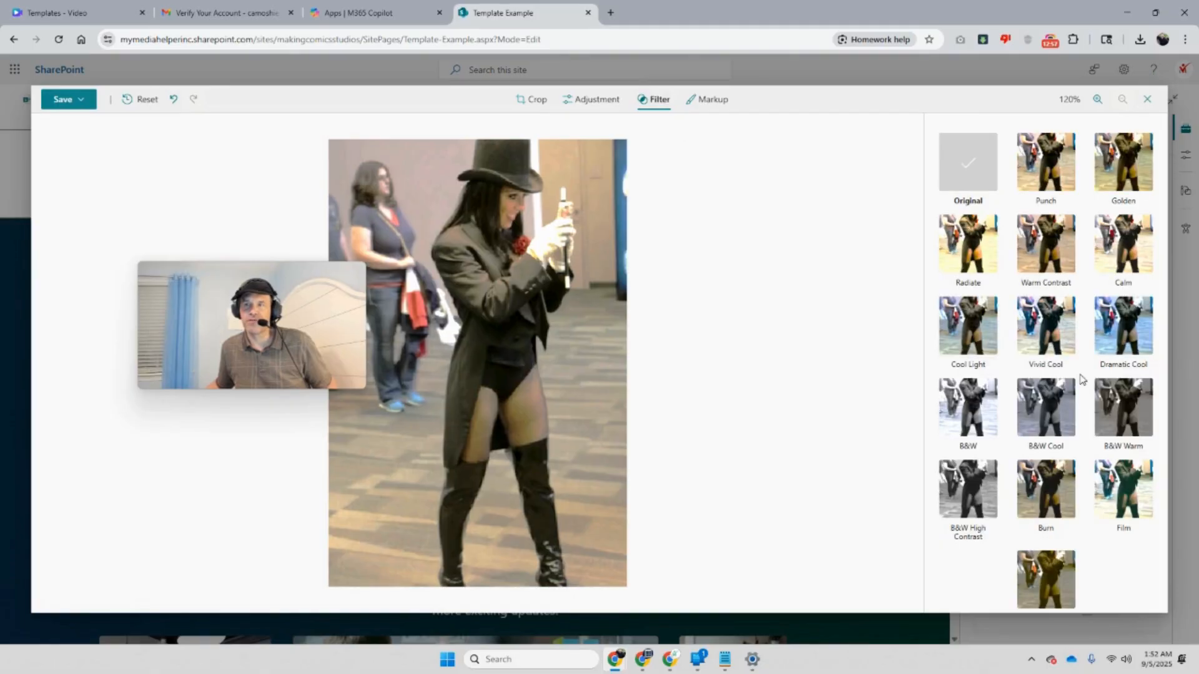
{"action": "left_click", "coordinate": [1052, 343]}
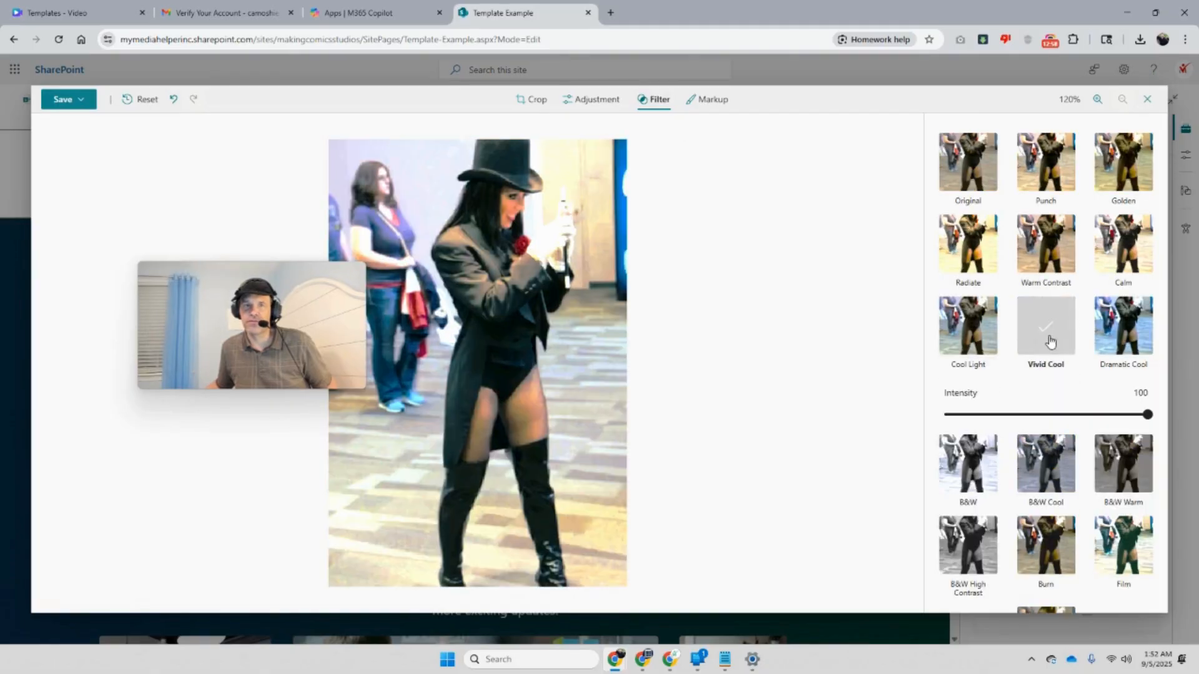
{"action": "left_click", "coordinate": [1104, 337]}
{"action": "left_click", "coordinate": [1027, 256]}
{"action": "left_click", "coordinate": [1108, 243]}
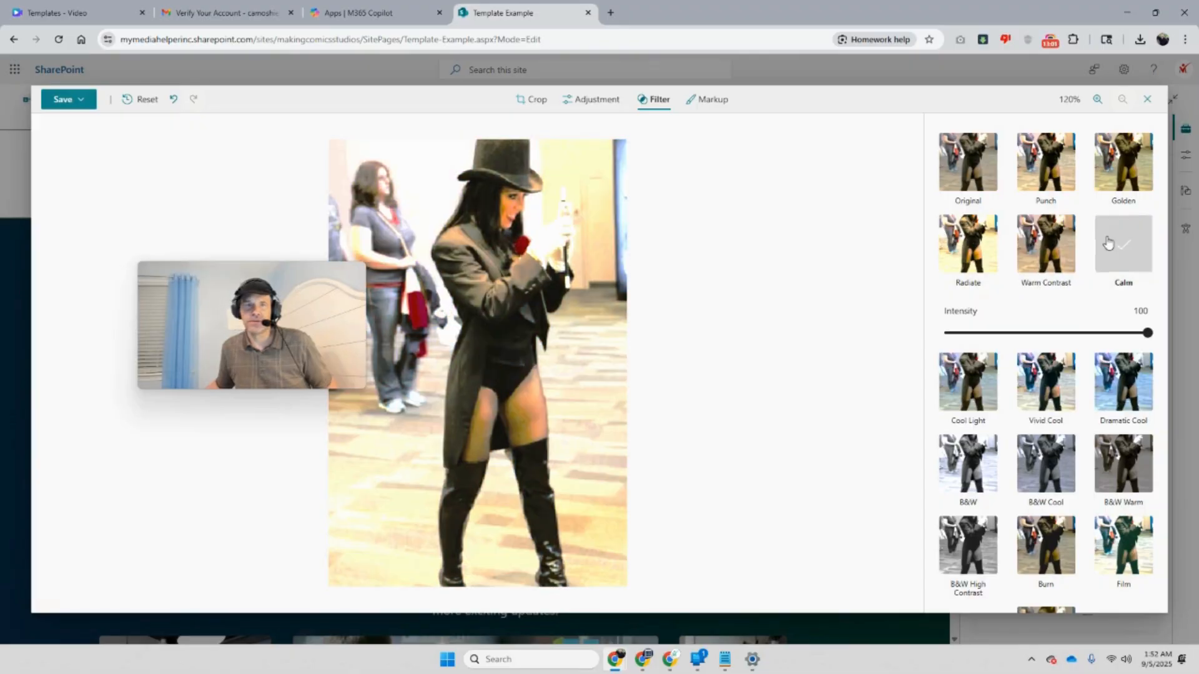
{"action": "left_click", "coordinate": [1110, 165]}
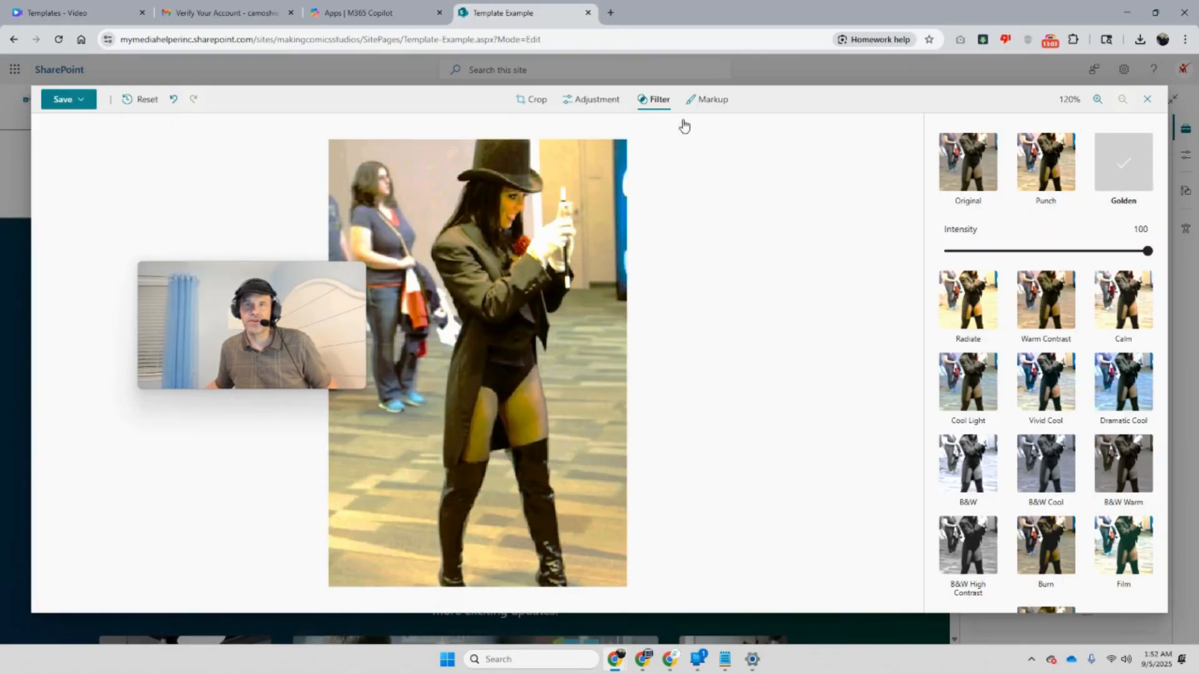
Scribble freehand over the photo with the blue markup pen and reset all edits made to the image
{"action": "left_click", "coordinate": [706, 99]}
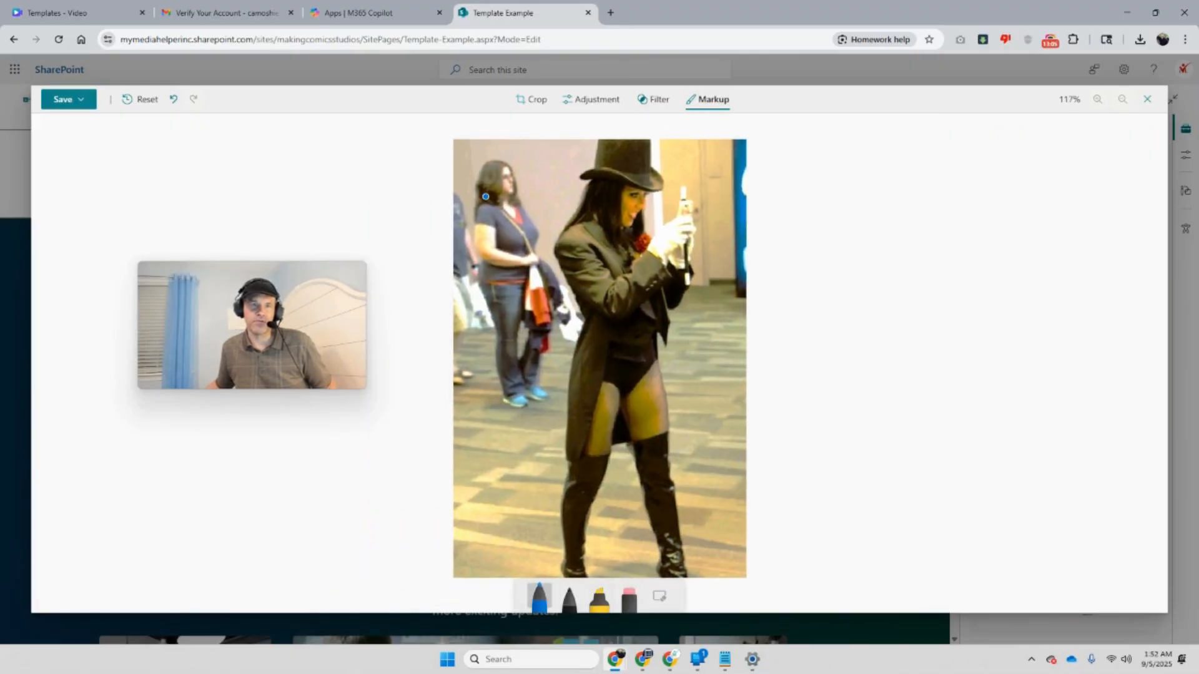
{"action": "mouse_move", "coordinate": [500, 184]}
{"action": "left_mouse_down"}
{"action": "mouse_move", "coordinate": [549, 166]}
{"action": "mouse_move", "coordinate": [677, 312]}
{"action": "mouse_move", "coordinate": [678, 466]}
{"action": "mouse_move", "coordinate": [622, 464]}
{"action": "left_mouse_up"}
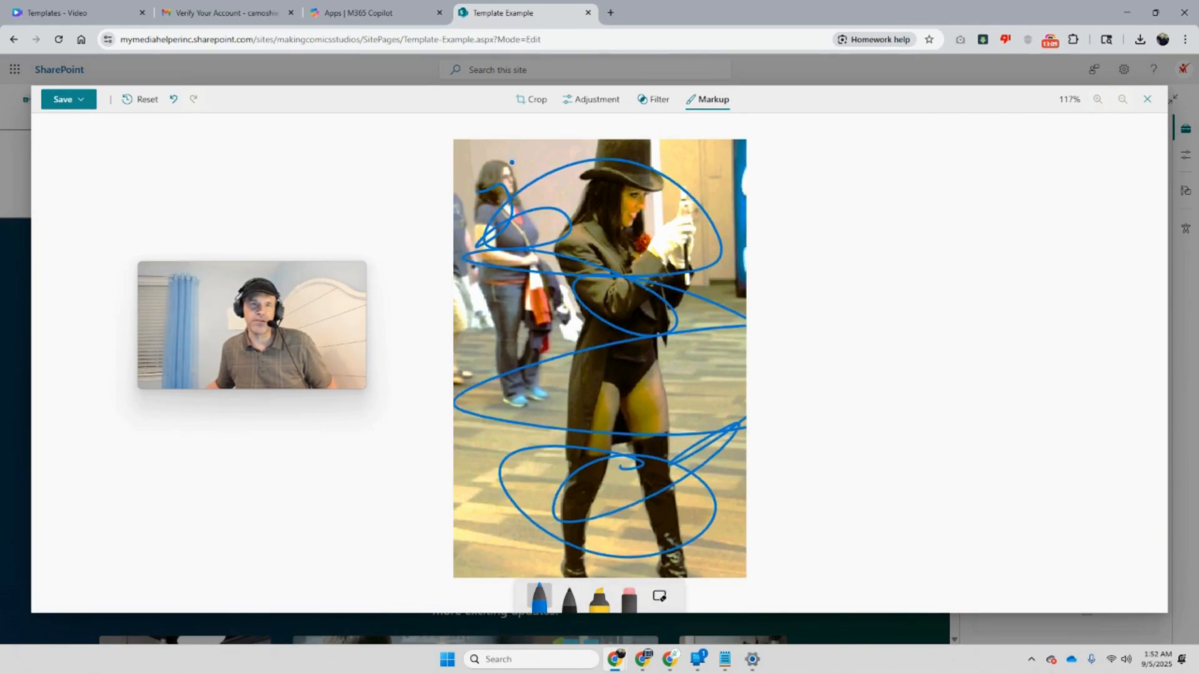
{"action": "mouse_move", "coordinate": [473, 191]}
{"action": "left_mouse_down"}
{"action": "mouse_move", "coordinate": [568, 206]}
{"action": "mouse_move", "coordinate": [643, 187]}
{"action": "mouse_move", "coordinate": [712, 227]}
{"action": "mouse_move", "coordinate": [704, 274]}
{"action": "left_mouse_up"}
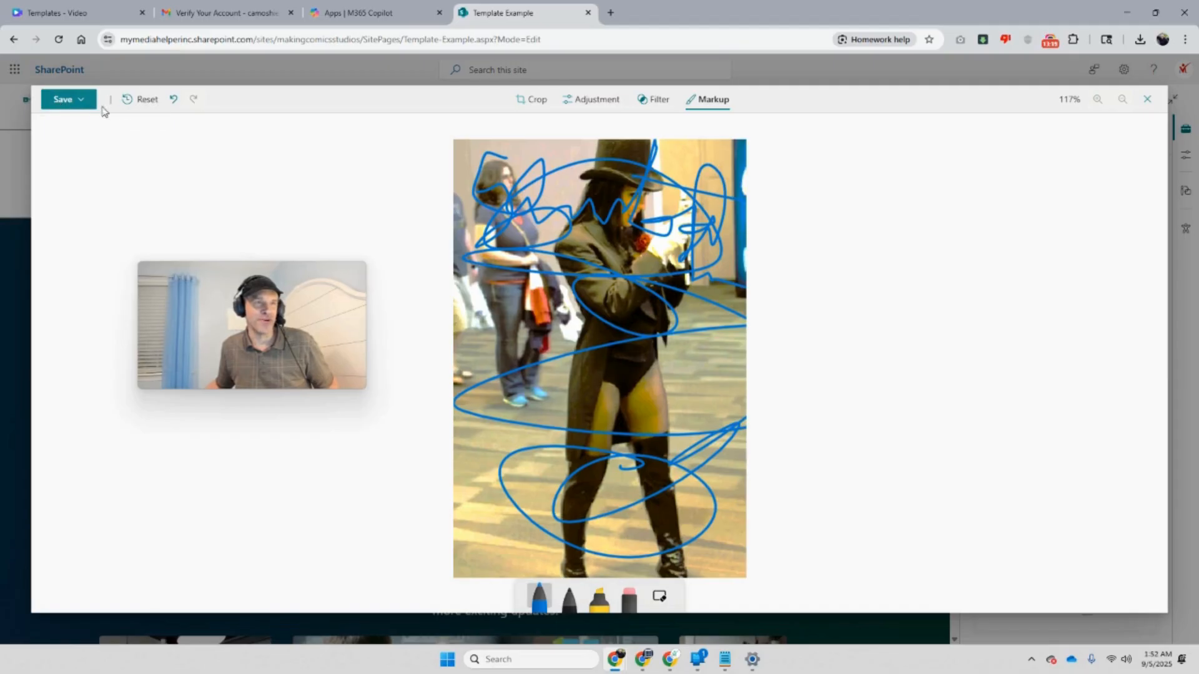
{"action": "left_click", "coordinate": [141, 100]}
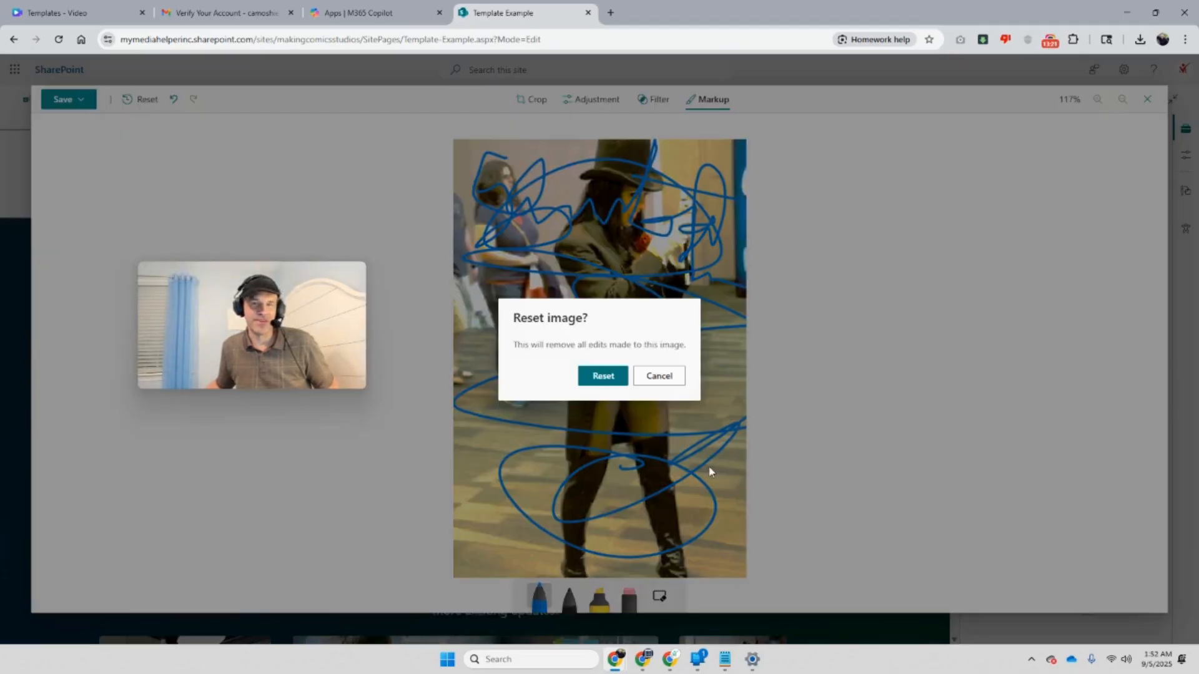
{"action": "left_click", "coordinate": [603, 377]}
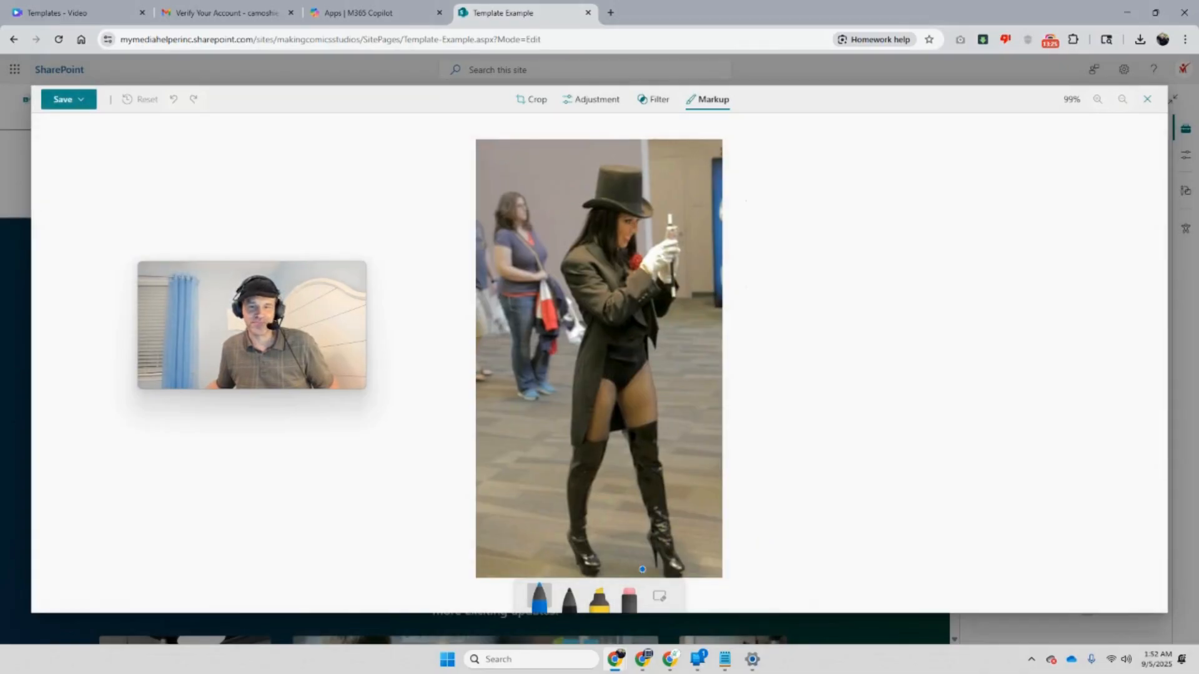
Try selecting the black pen and eraser markup tools, view the save options and close the image editor without saving
{"action": "left_click", "coordinate": [570, 604]}
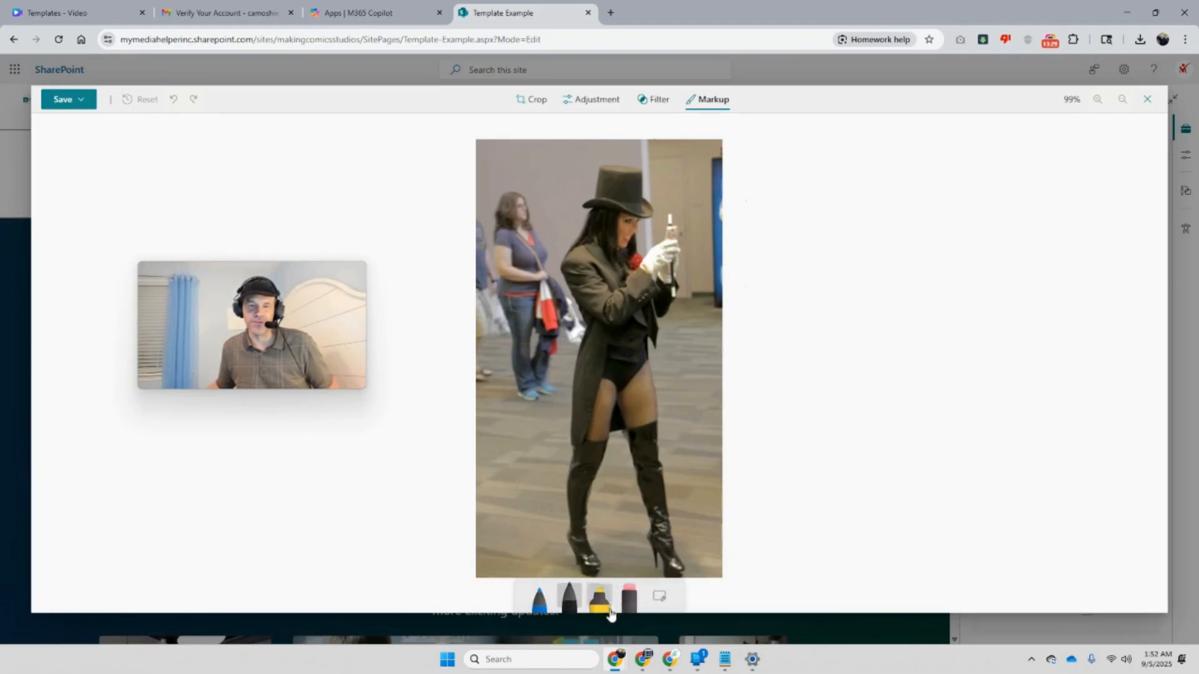
{"action": "left_click", "coordinate": [630, 605]}
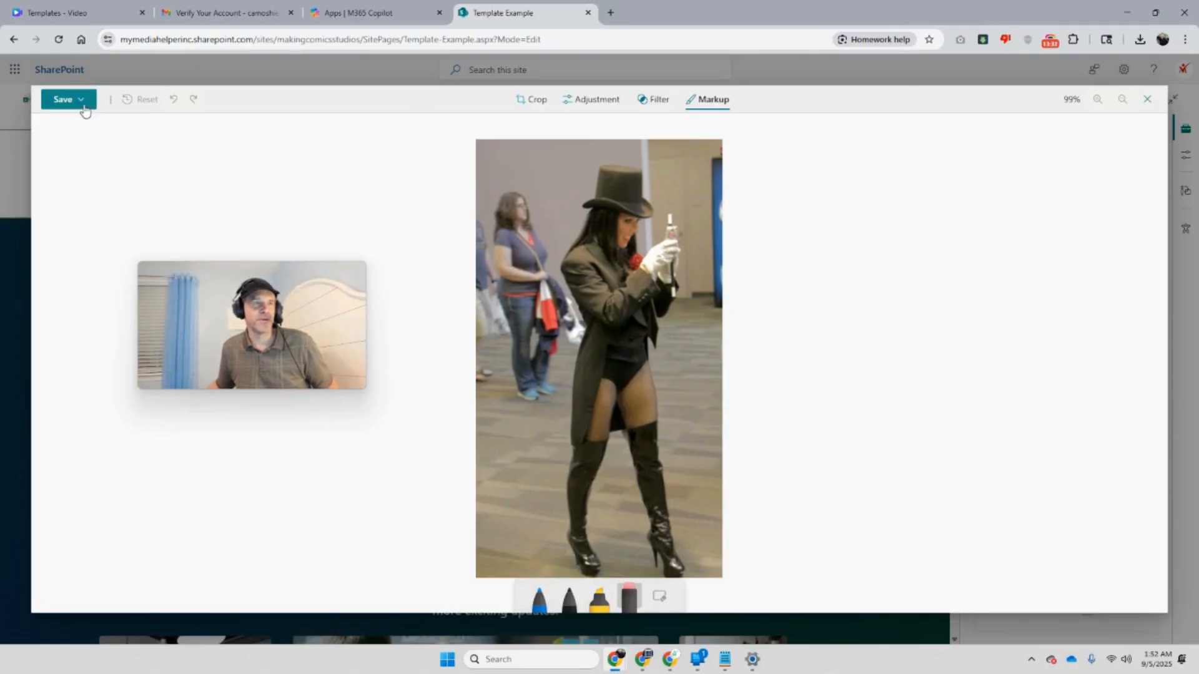
{"action": "left_click", "coordinate": [65, 104]}
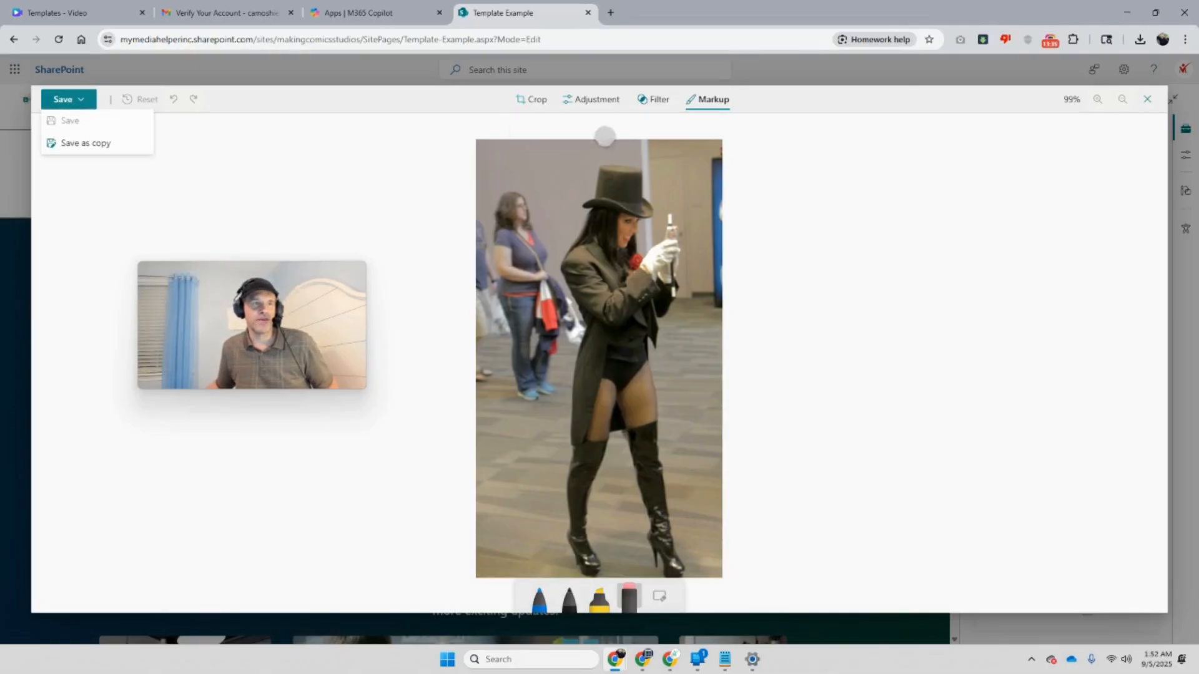
{"action": "left_click", "coordinate": [1149, 102]}
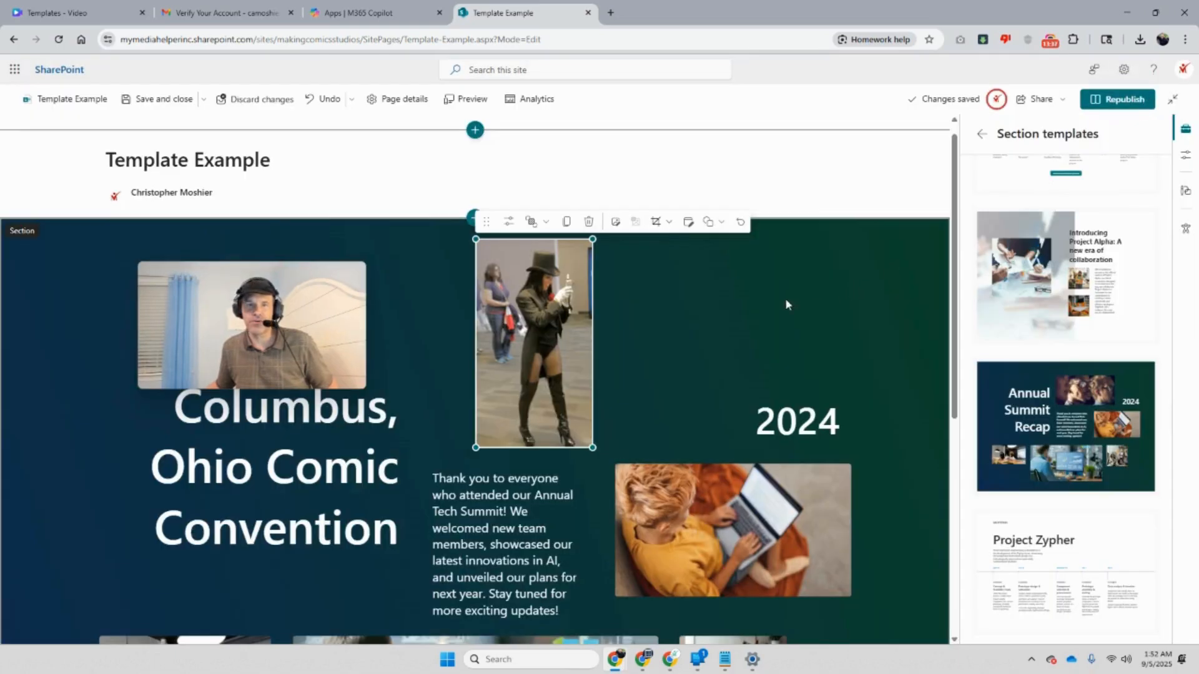
Move the top-hat cosplayer photo slightly to the left above the thank-you paragraph and deselect it
{"action": "left_click", "coordinate": [698, 305]}
{"action": "left_click_drag", "start_coordinate": [541, 307], "coordinate": [522, 307]}
{"action": "left_click", "coordinate": [651, 324]}
Replace the laptop photo below the 2024 heading with the white-haired, black-costumed cosplayer photo uploaded from the ColumbusOhio folder
{"action": "left_click", "coordinate": [725, 550]}
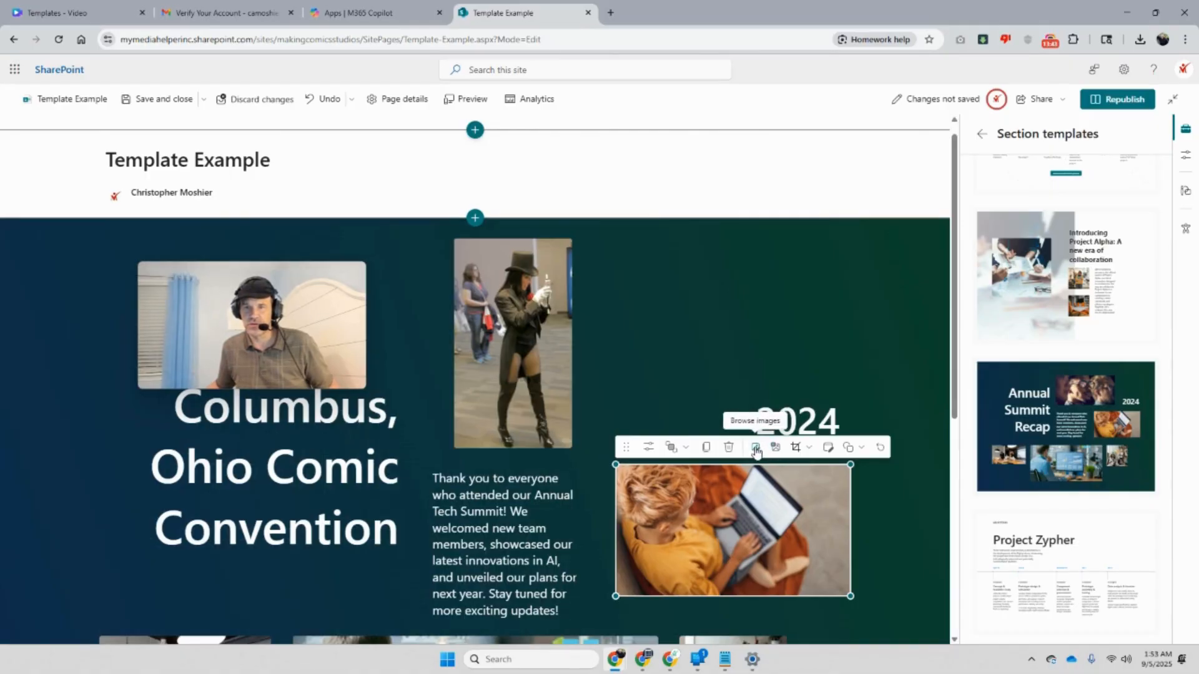
{"action": "left_click", "coordinate": [755, 447]}
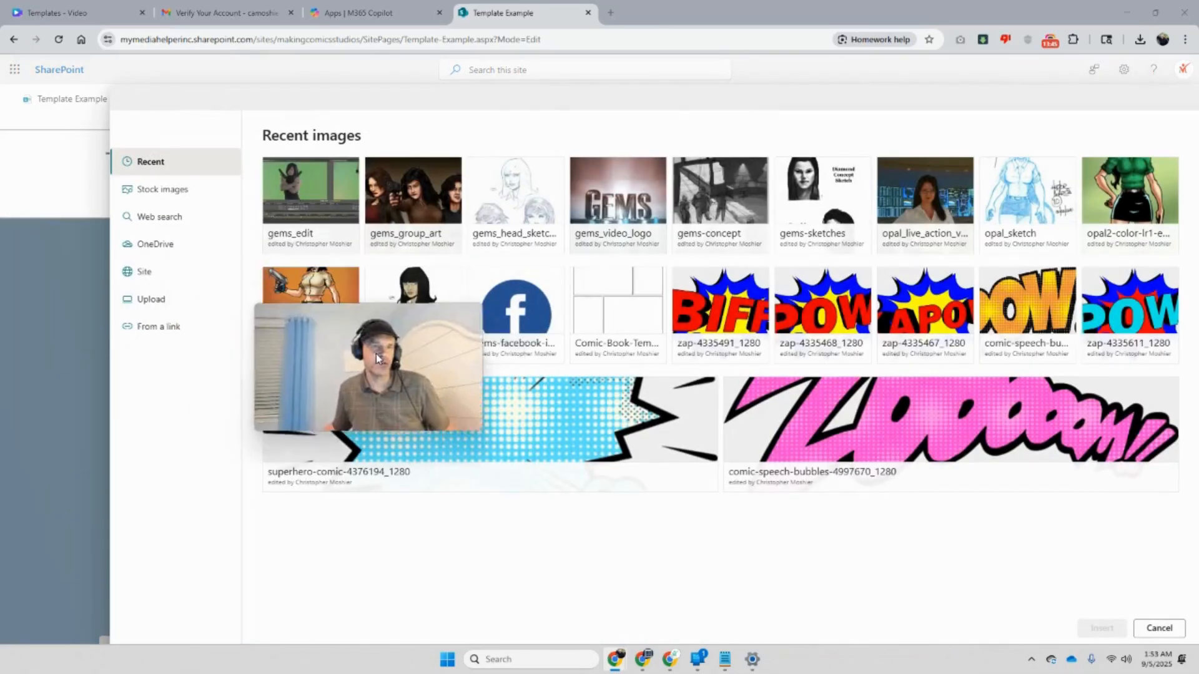
{"action": "left_click", "coordinate": [143, 306]}
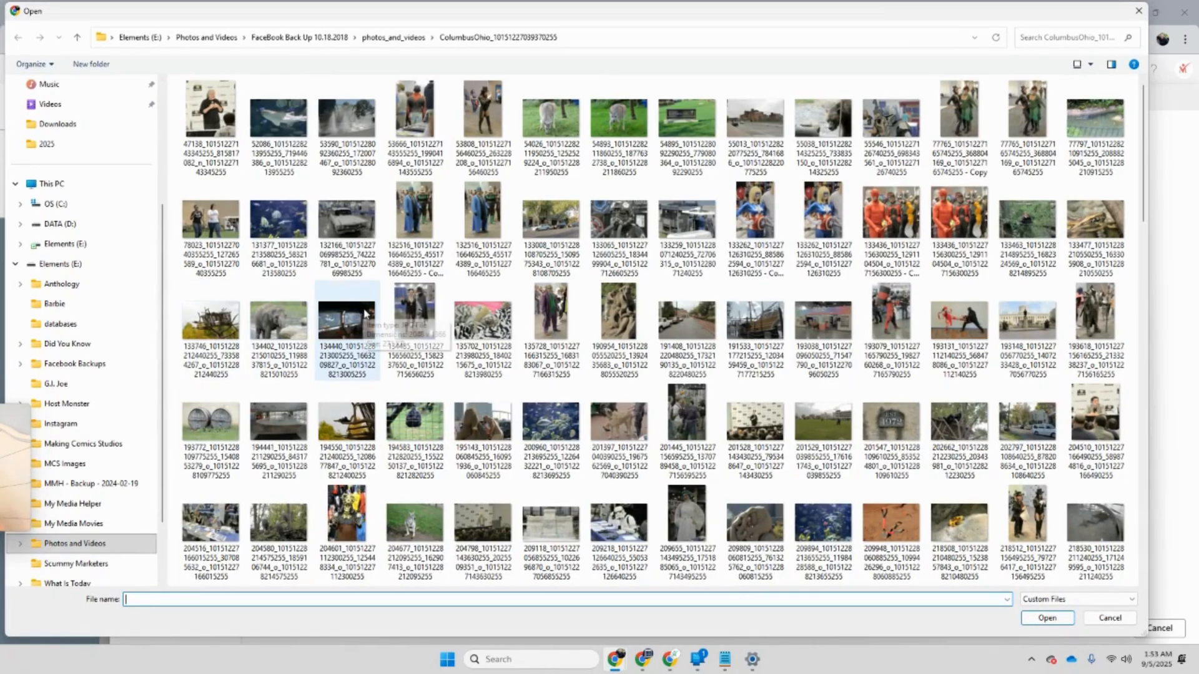
{"action": "scroll", "coordinate": [369, 316], "scroll_direction": "down", "scroll_amount": 10}
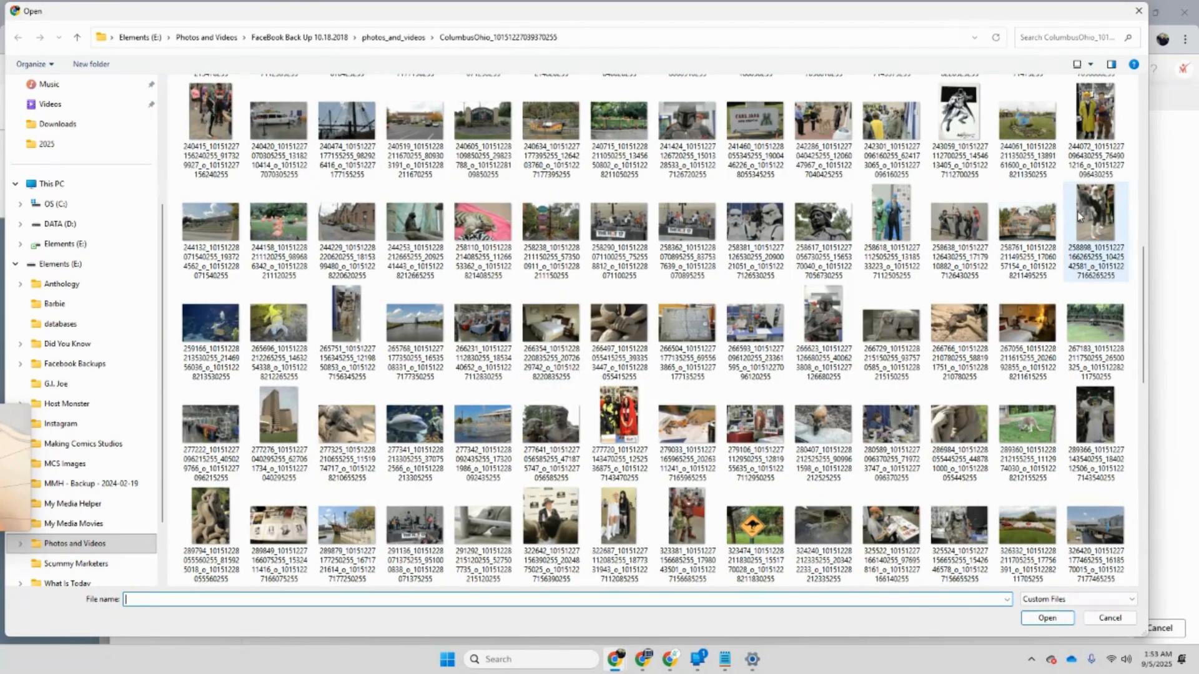
{"action": "double_click", "coordinate": [1097, 214]}
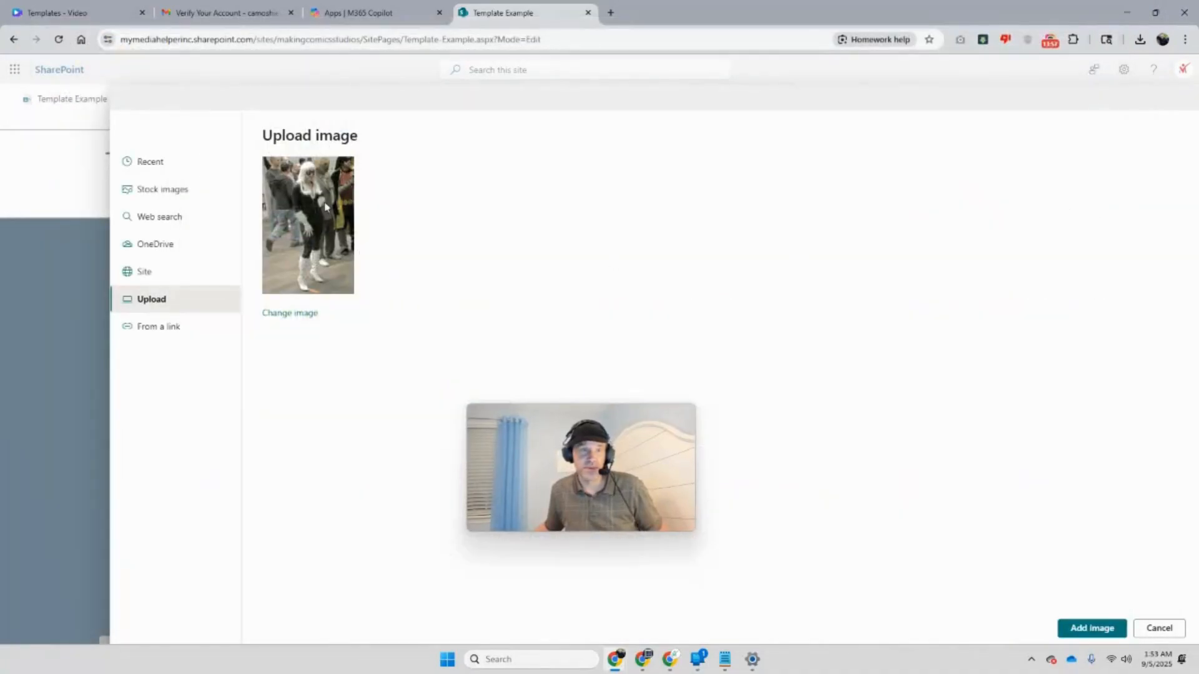
{"action": "left_click", "coordinate": [1102, 628]}
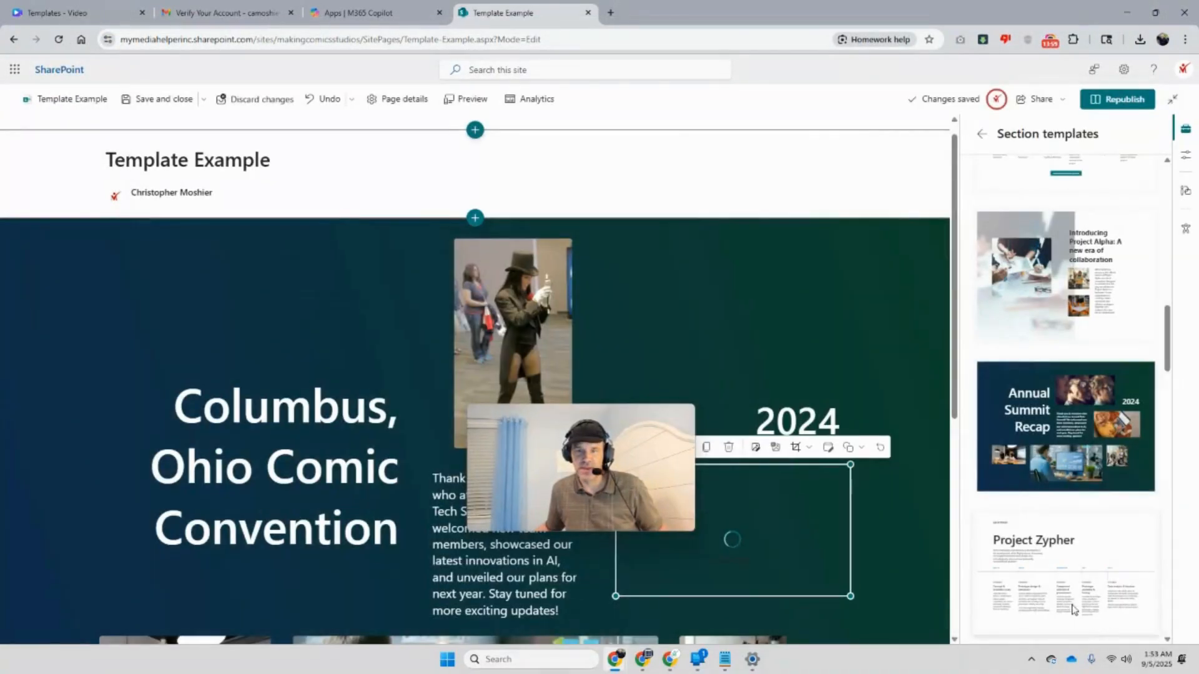
{"action": "left_click_drag", "start_coordinate": [621, 464], "coordinate": [373, 359]}
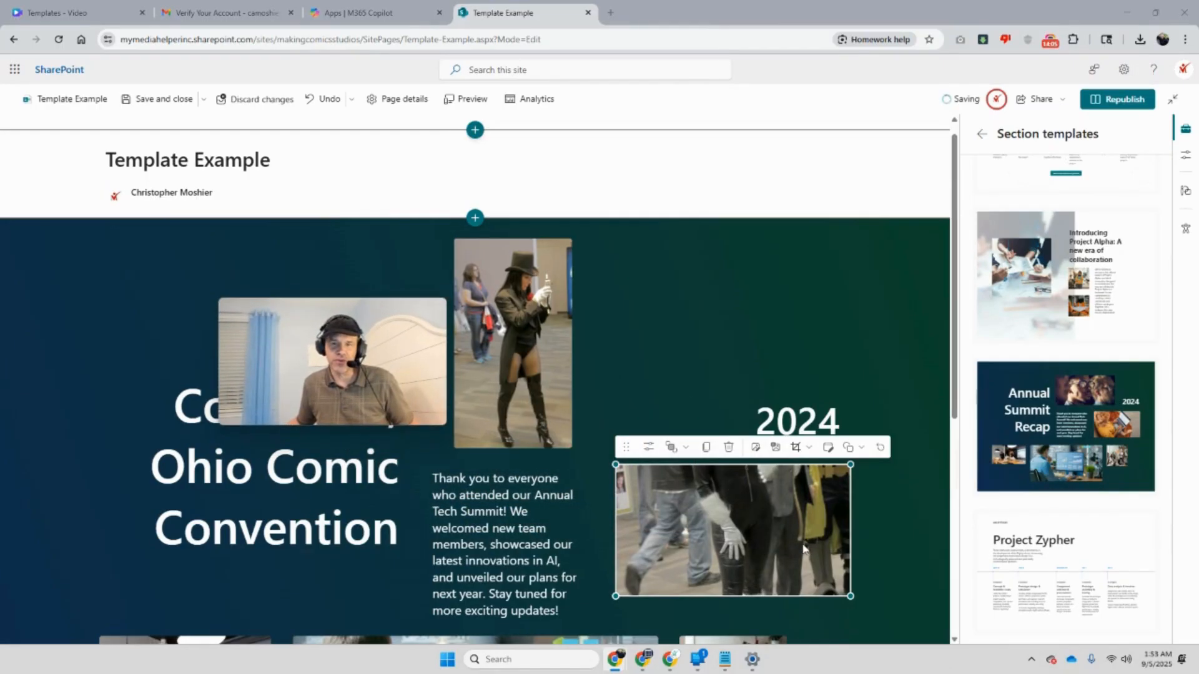
Open the cosplayer photo in the image editor and try the Square, Free, 9:16, 16:9, 4:5 and 5:4 crop ratios
{"action": "left_click", "coordinate": [810, 448]}
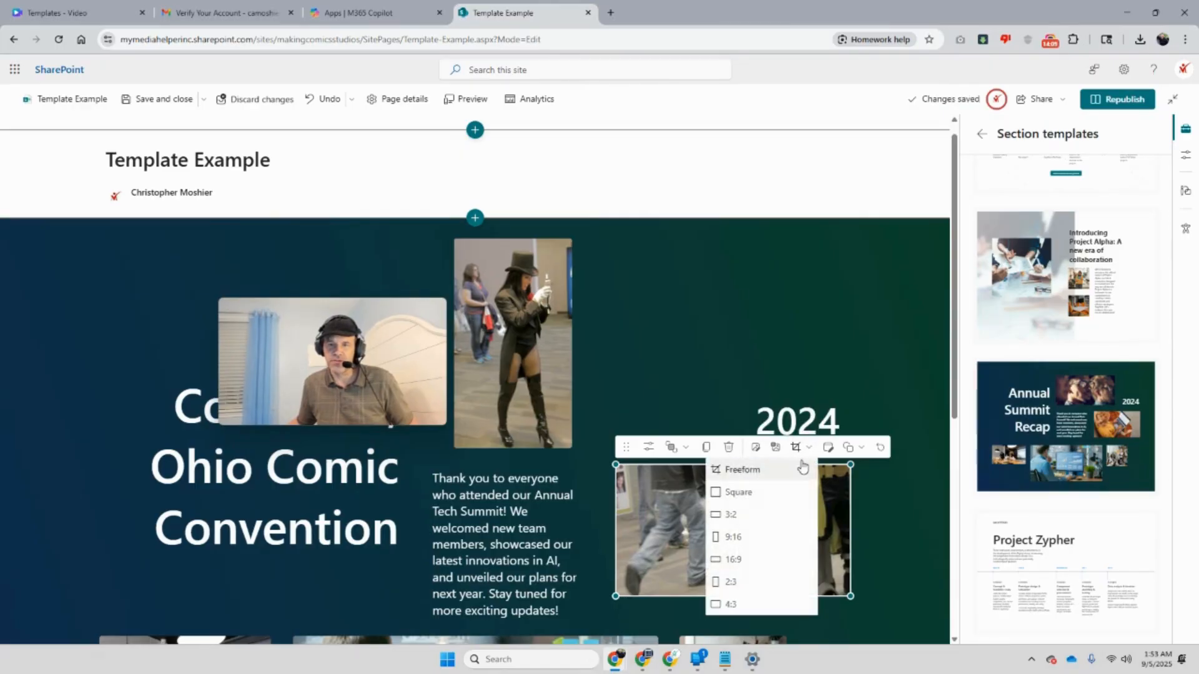
{"action": "left_click", "coordinate": [830, 448]}
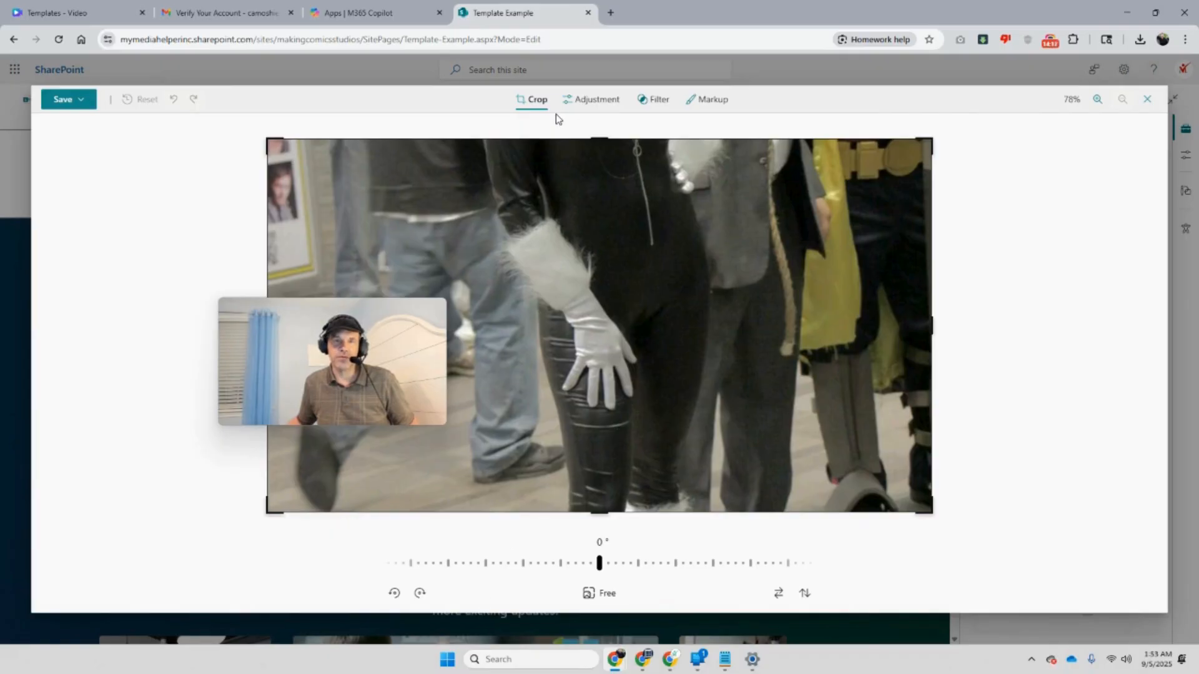
{"action": "left_click", "coordinate": [605, 593]}
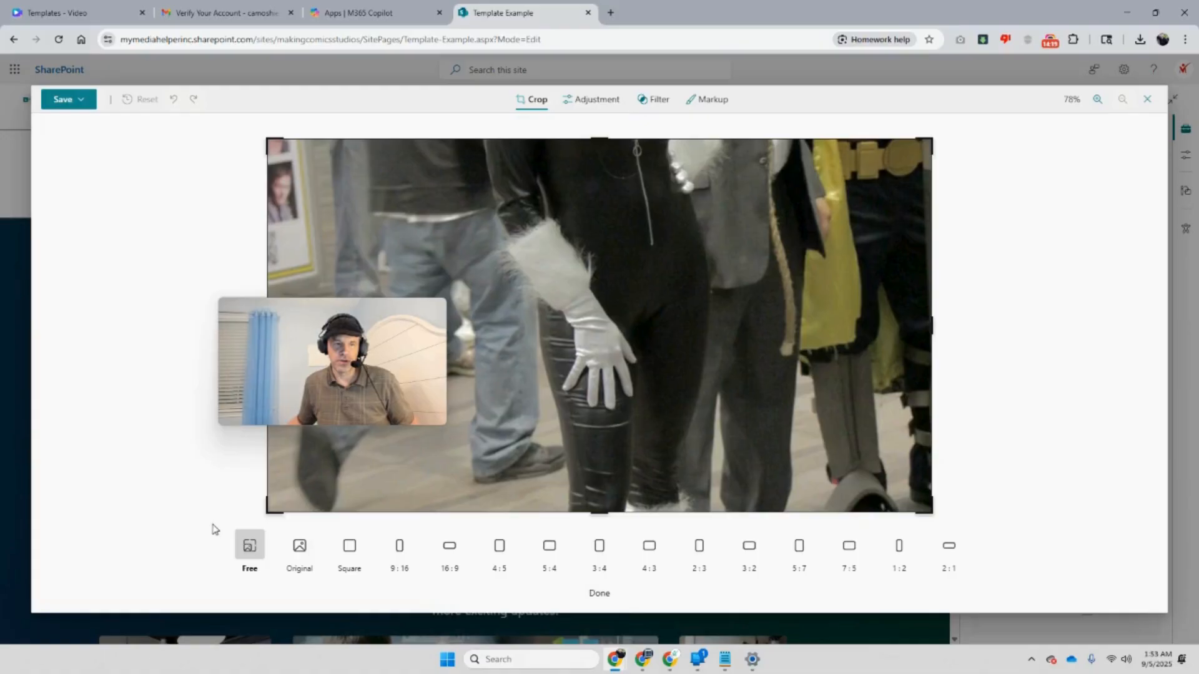
{"action": "left_click", "coordinate": [350, 547]}
{"action": "left_click", "coordinate": [249, 547]}
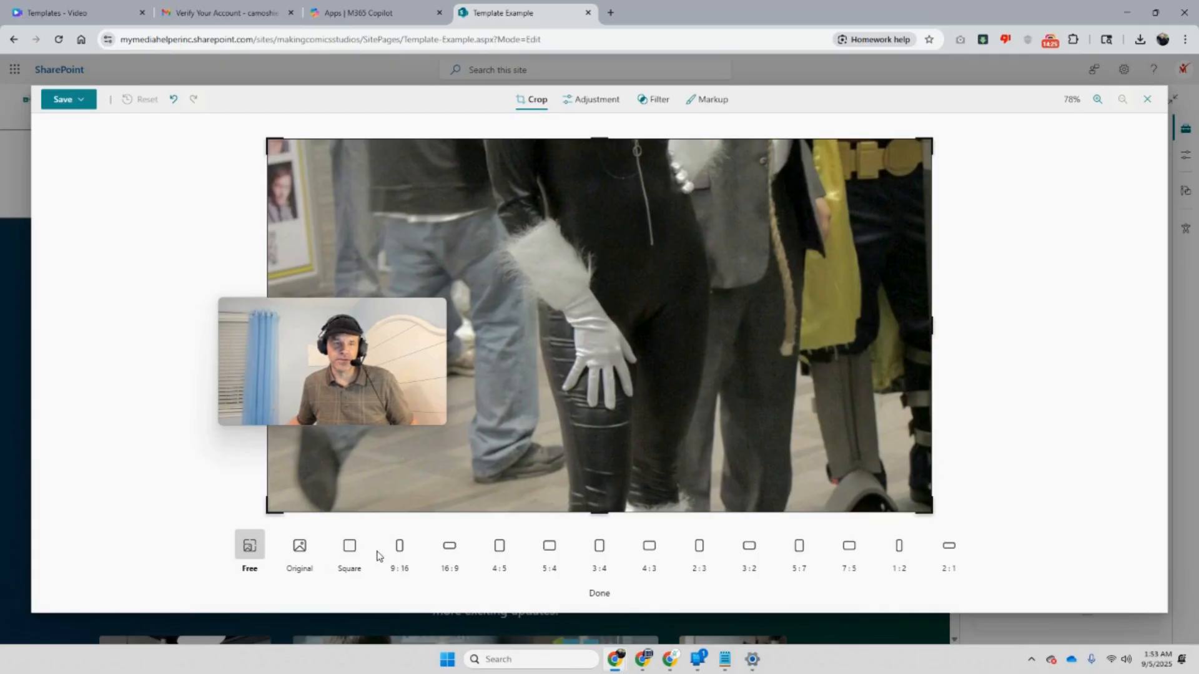
{"action": "left_click", "coordinate": [399, 549]}
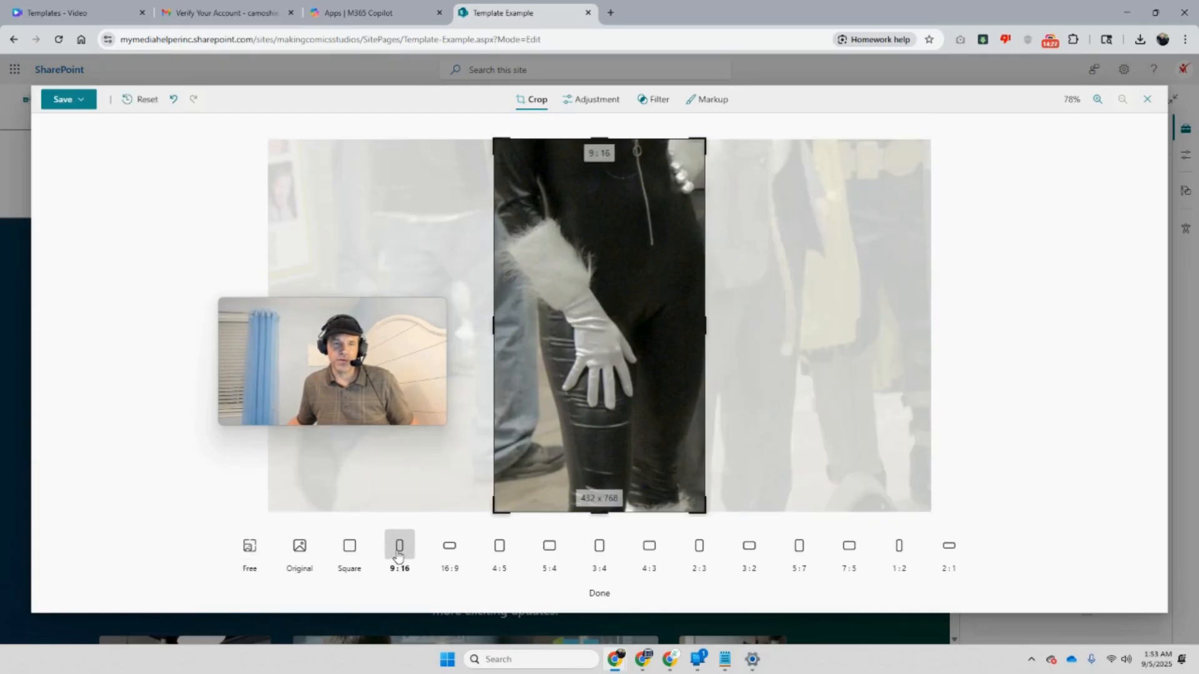
{"action": "left_click", "coordinate": [448, 550]}
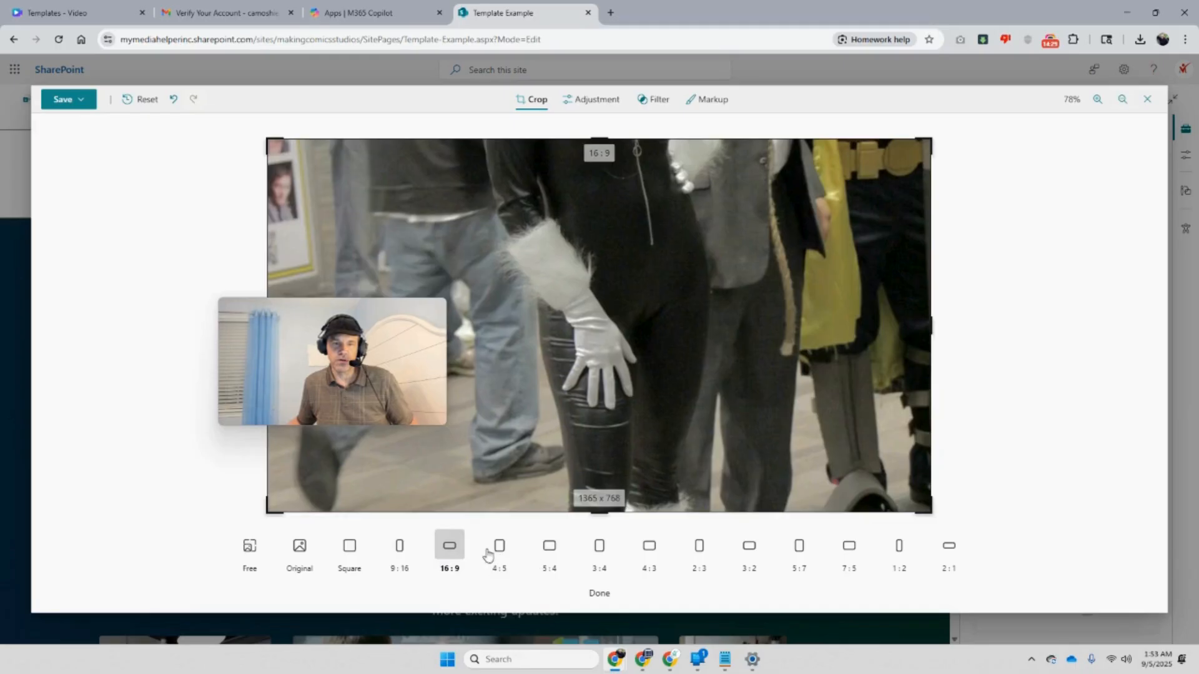
{"action": "left_click", "coordinate": [498, 548]}
{"action": "left_click", "coordinate": [550, 548]}
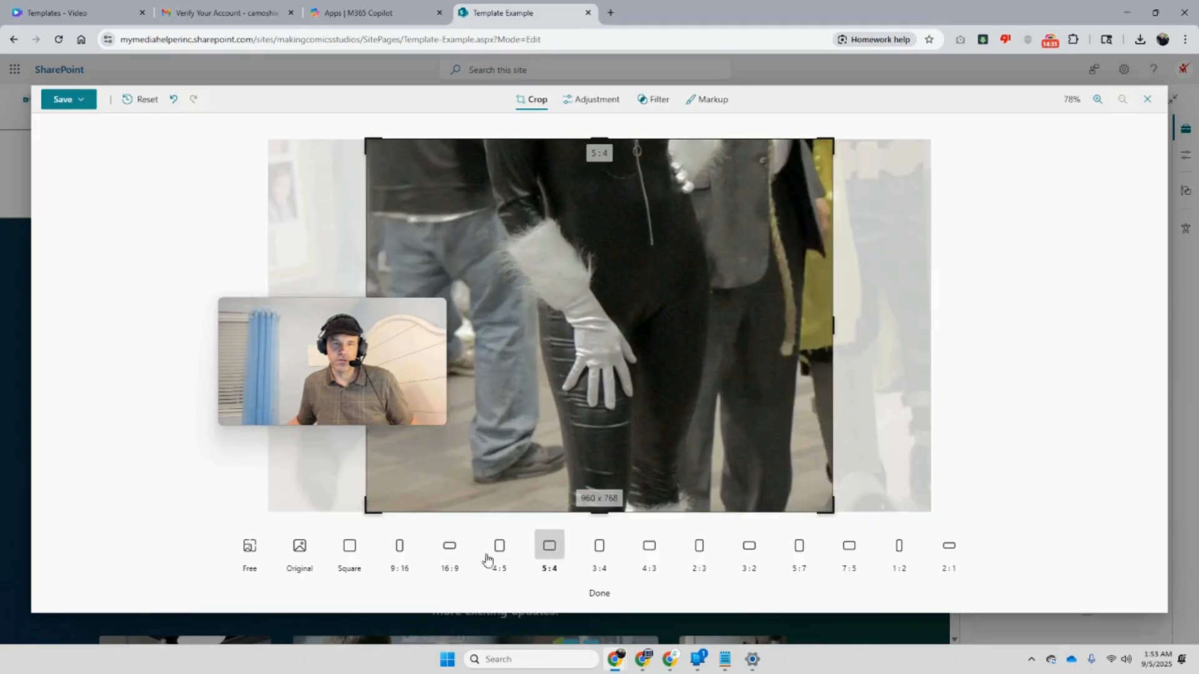
Alternate between the 16:9 and 4:5 crop ratios to read the crop's pixel dimensions, ending on 16:9
{"action": "left_click", "coordinate": [452, 556]}
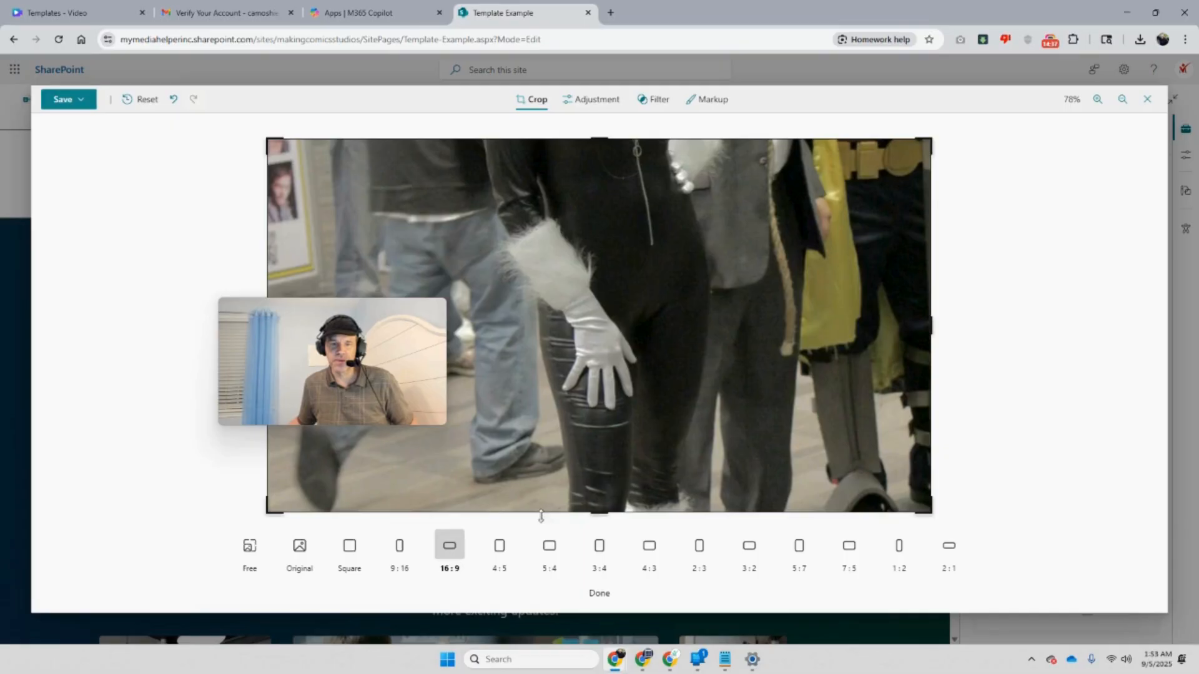
{"action": "left_click", "coordinate": [500, 548]}
{"action": "left_click", "coordinate": [449, 548]}
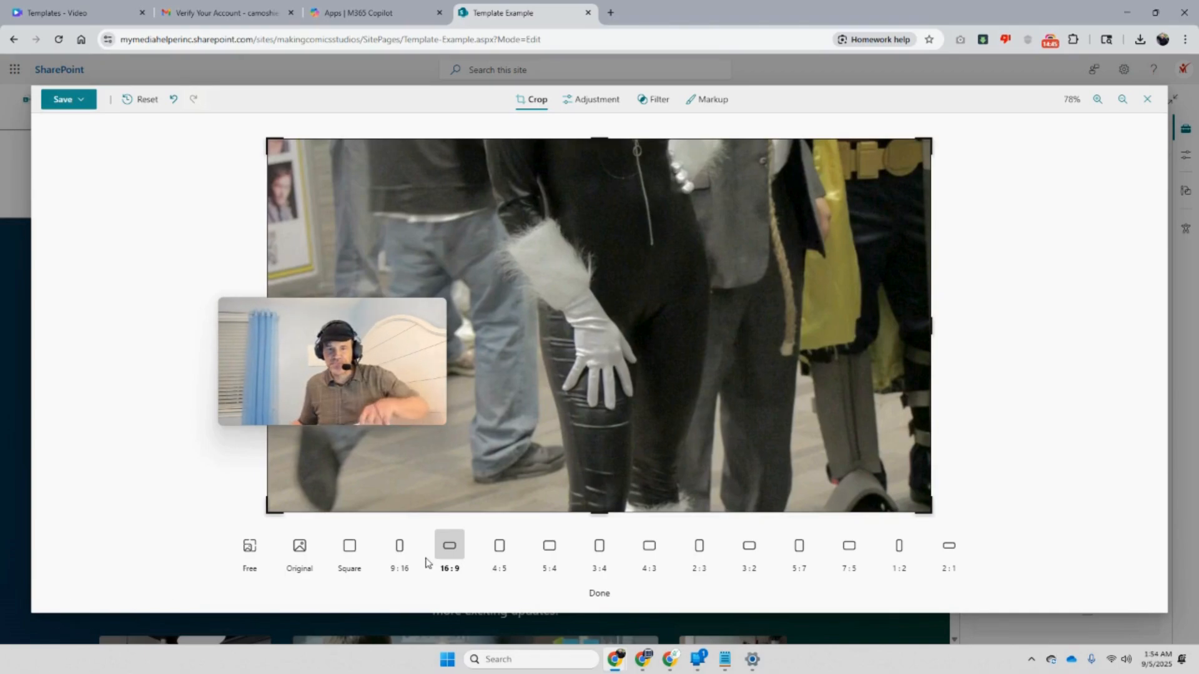
{"action": "left_click", "coordinate": [499, 548]}
{"action": "left_click", "coordinate": [451, 549]}
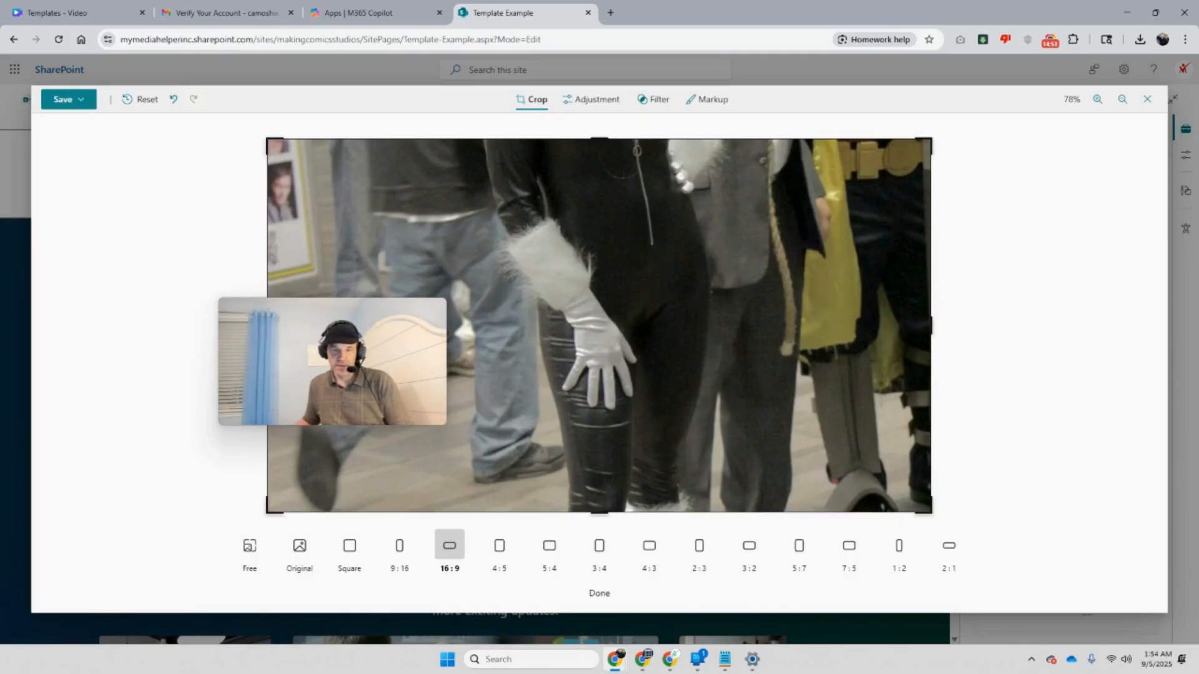
{"action": "left_click", "coordinate": [496, 548]}
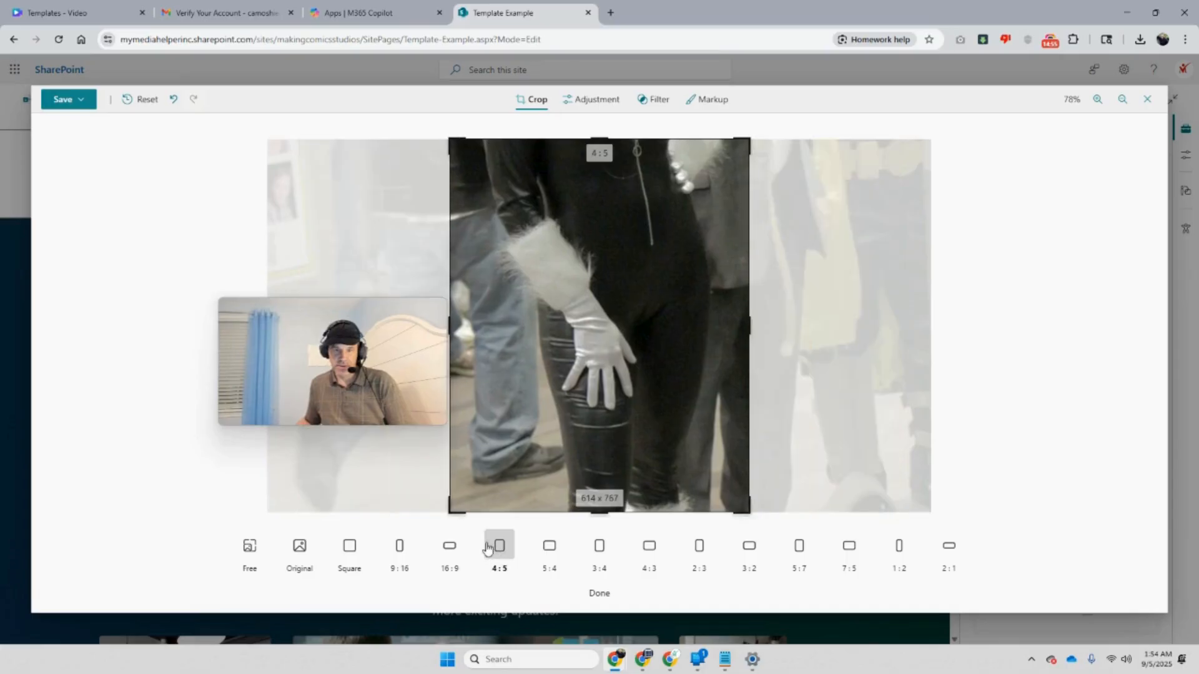
{"action": "left_click", "coordinate": [462, 551]}
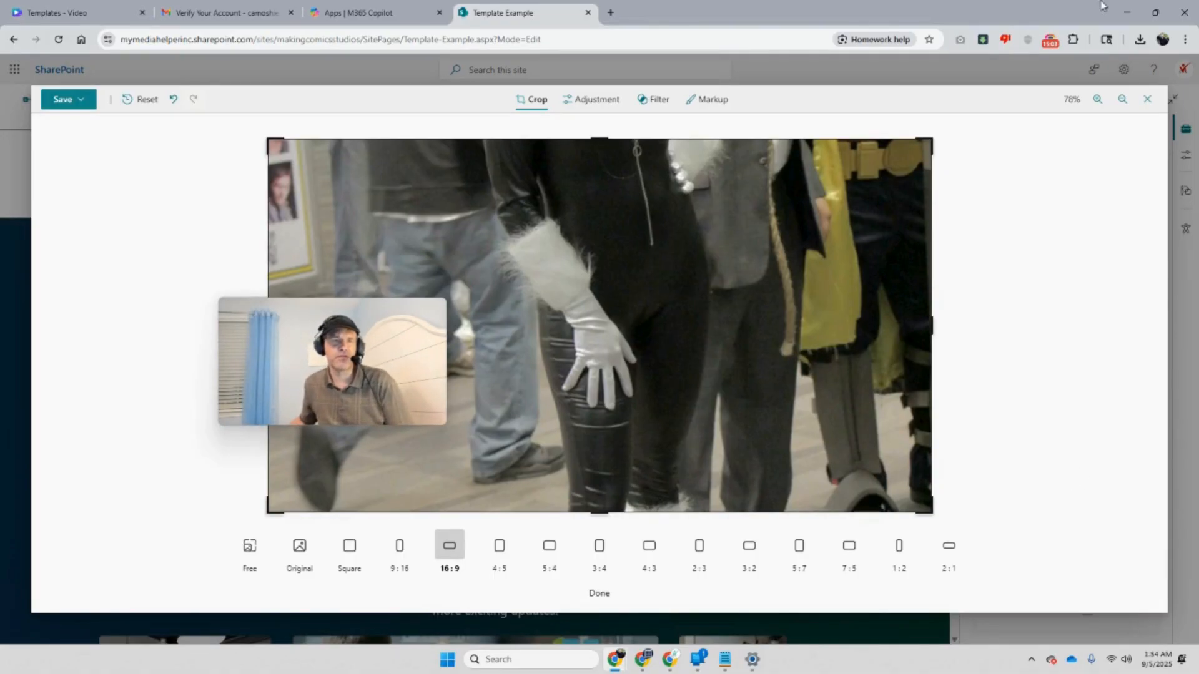
Open the Photopea online editor at photopea.com in a new browser tab
{"action": "left_click", "coordinate": [611, 12]}
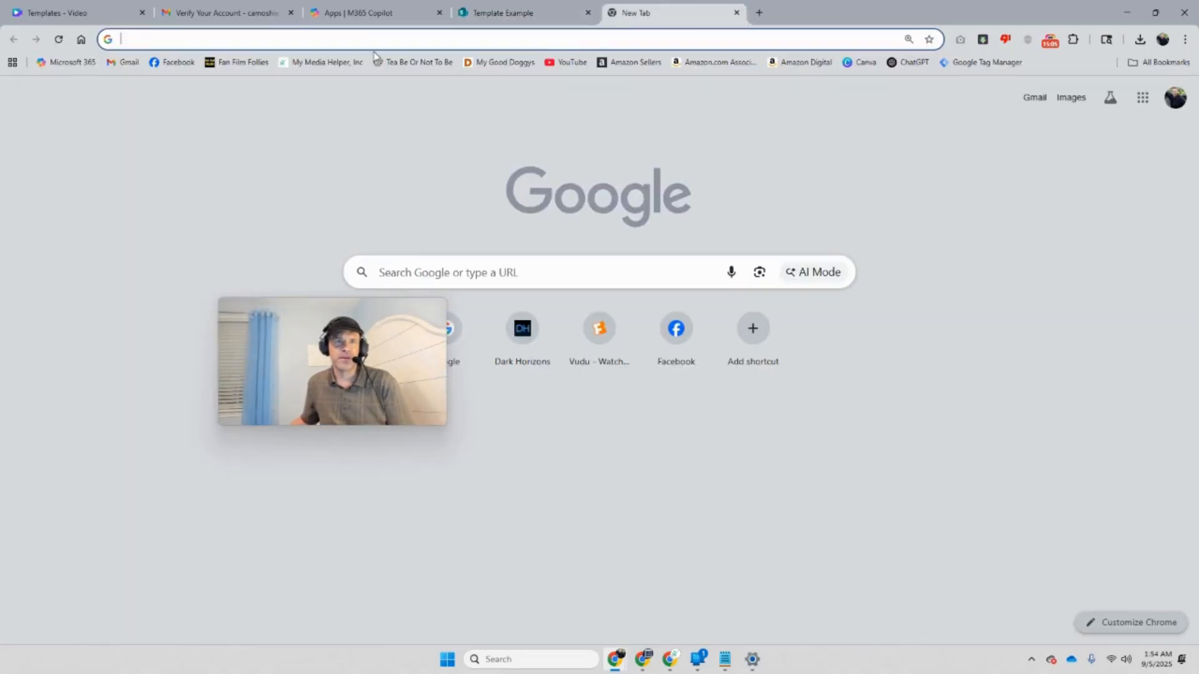
{"action": "left_click", "coordinate": [370, 45]}
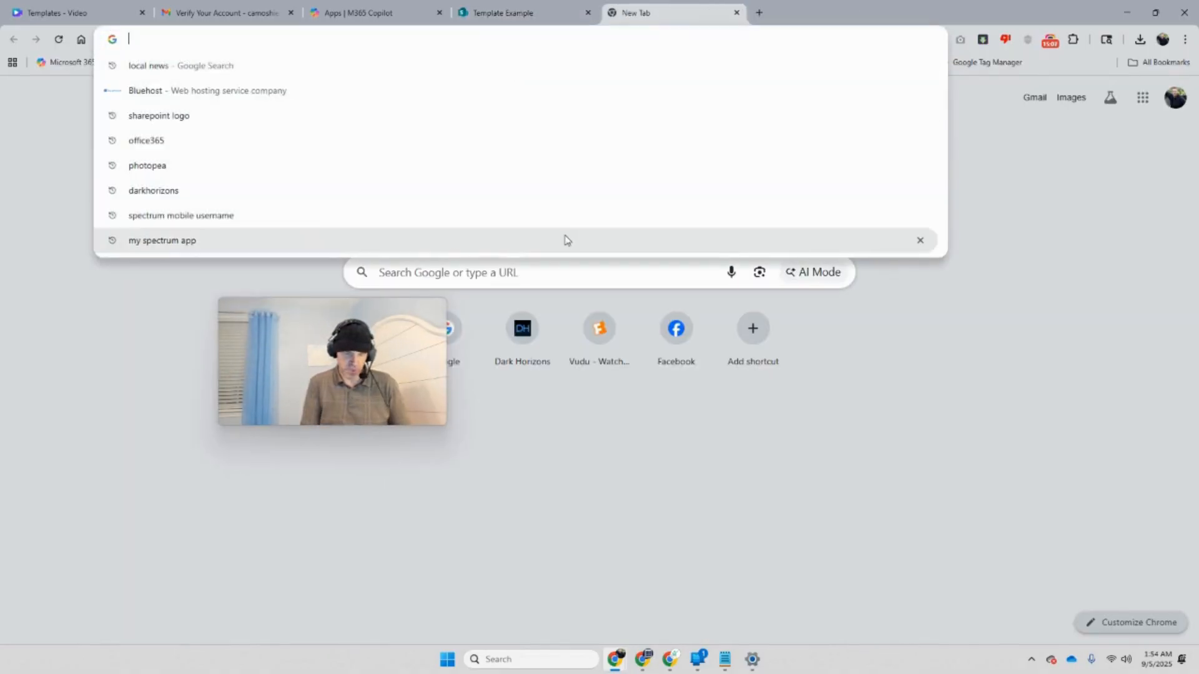
{"action": "type", "text": "photopea.com"}
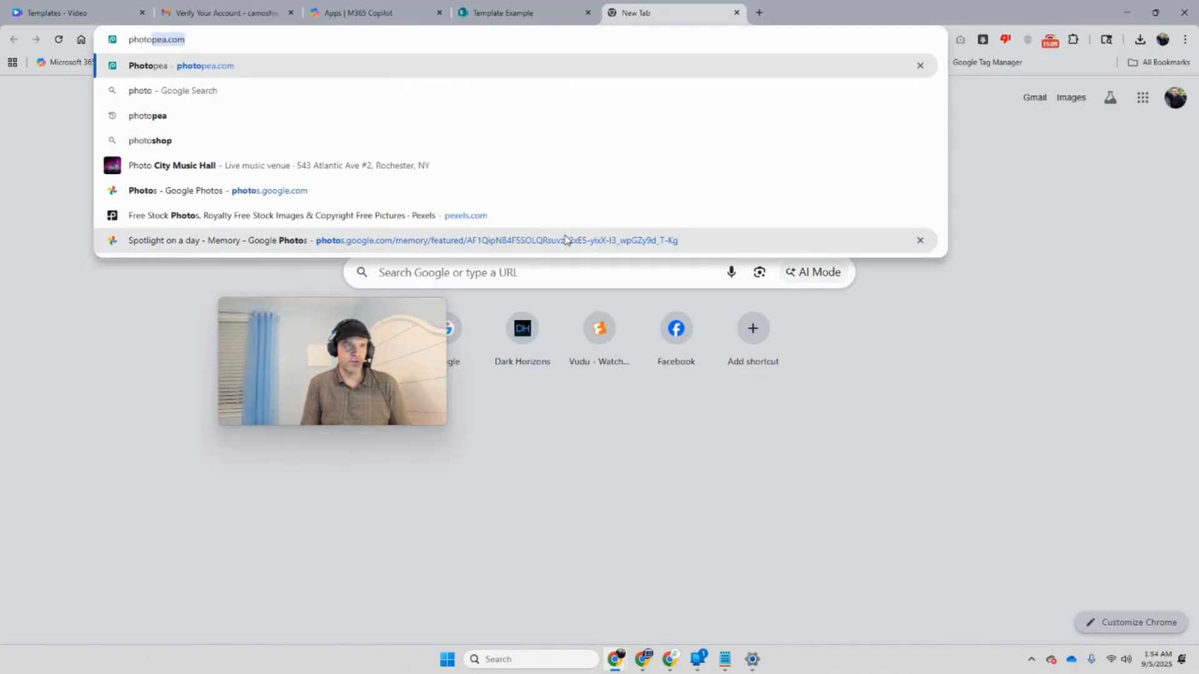
{"action": "key", "text": "Return"}
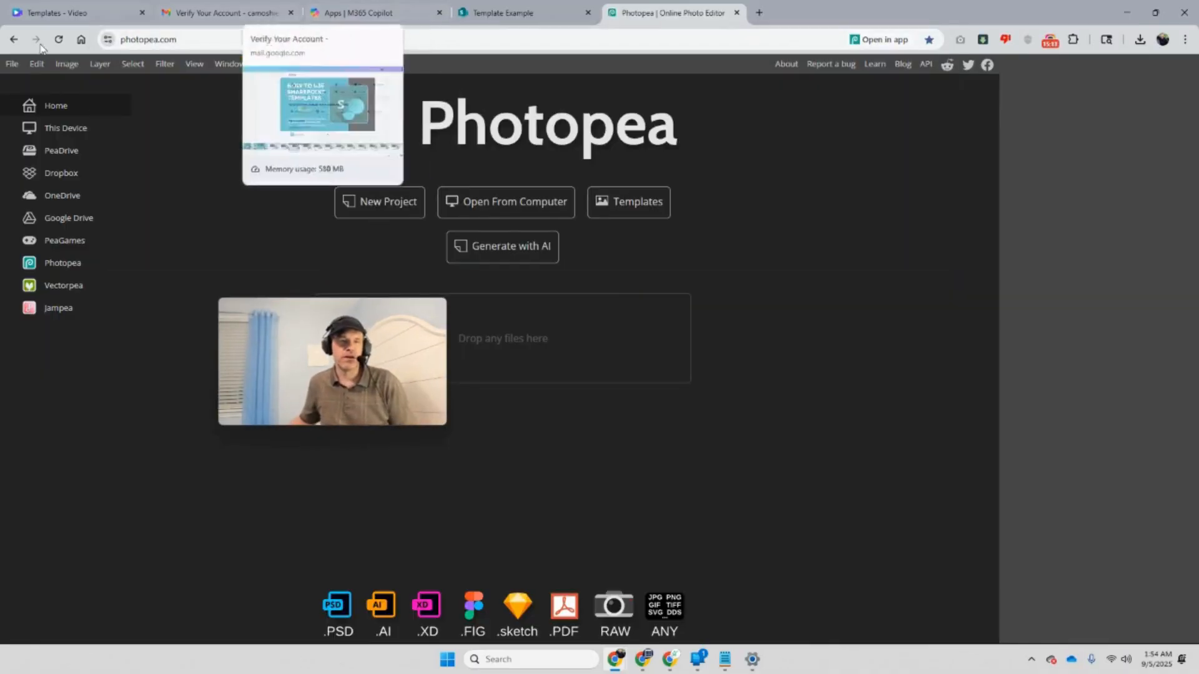
Create a new project 1365 pixels wide and 767 pixels high with a white background
{"action": "left_click", "coordinate": [13, 66]}
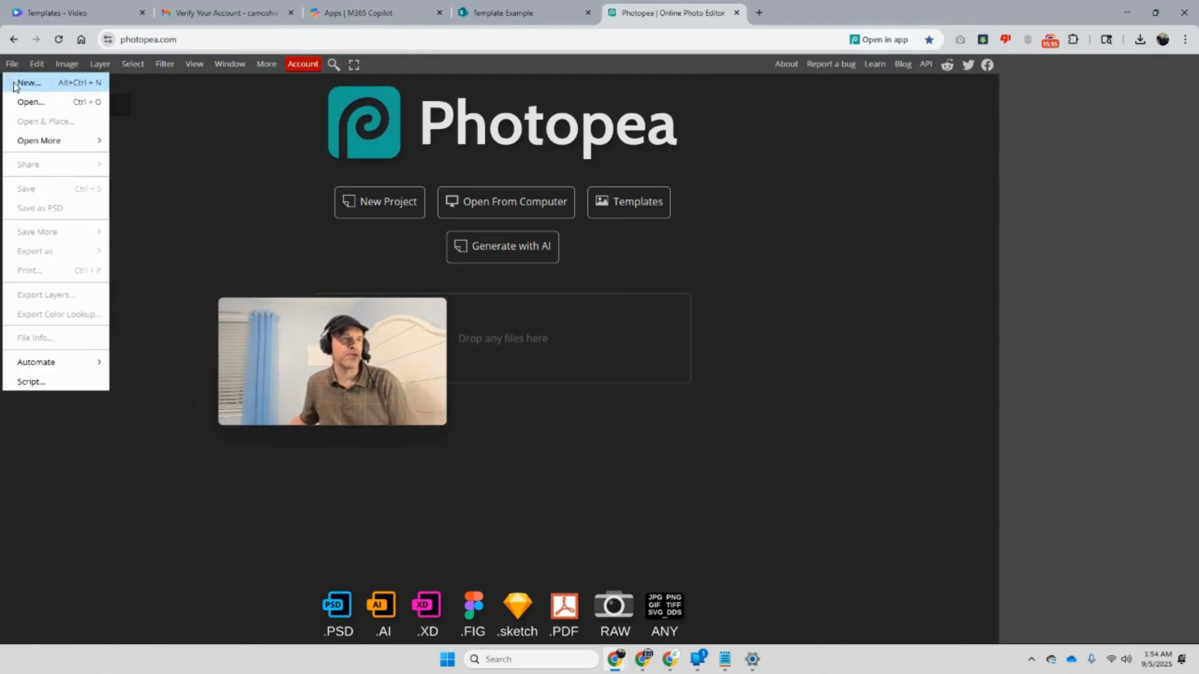
{"action": "left_click", "coordinate": [16, 82]}
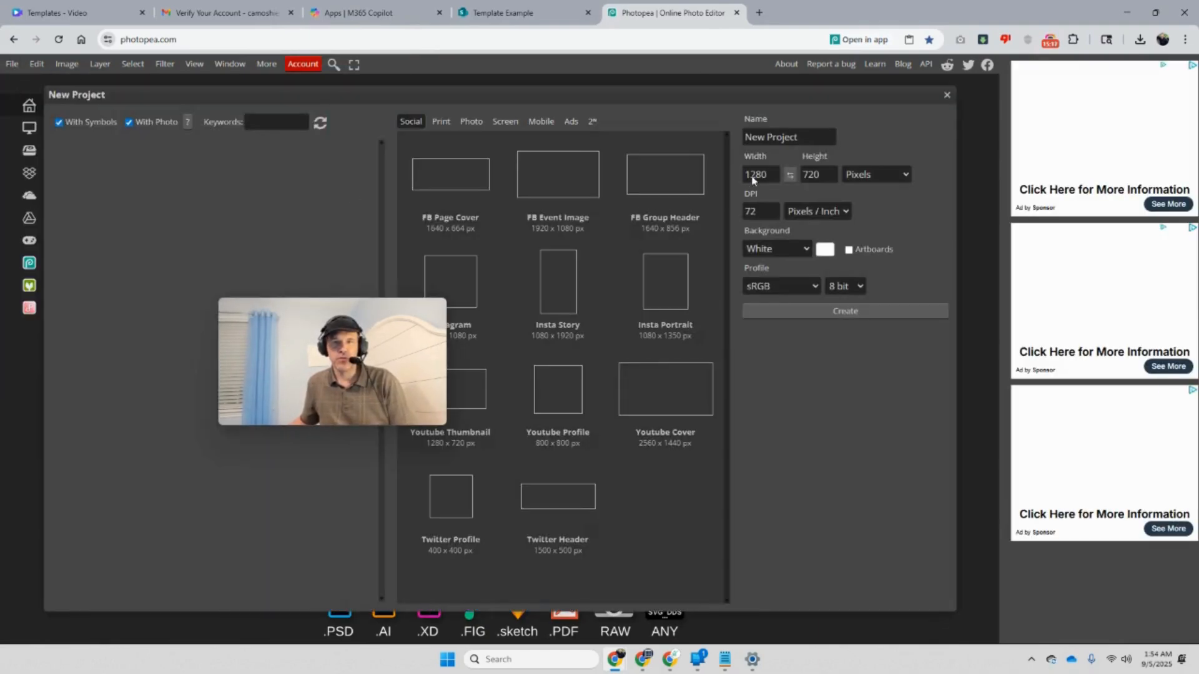
{"action": "left_click_drag", "start_coordinate": [770, 178], "coordinate": [664, 178]}
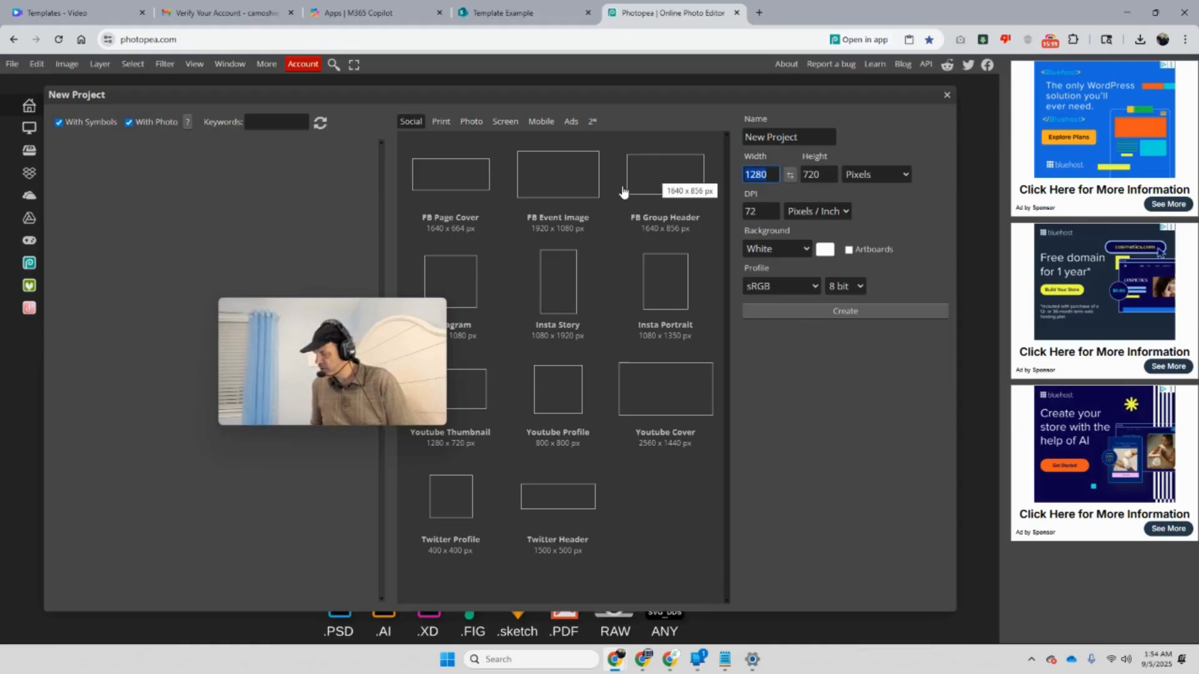
{"action": "type", "text": "1365"}
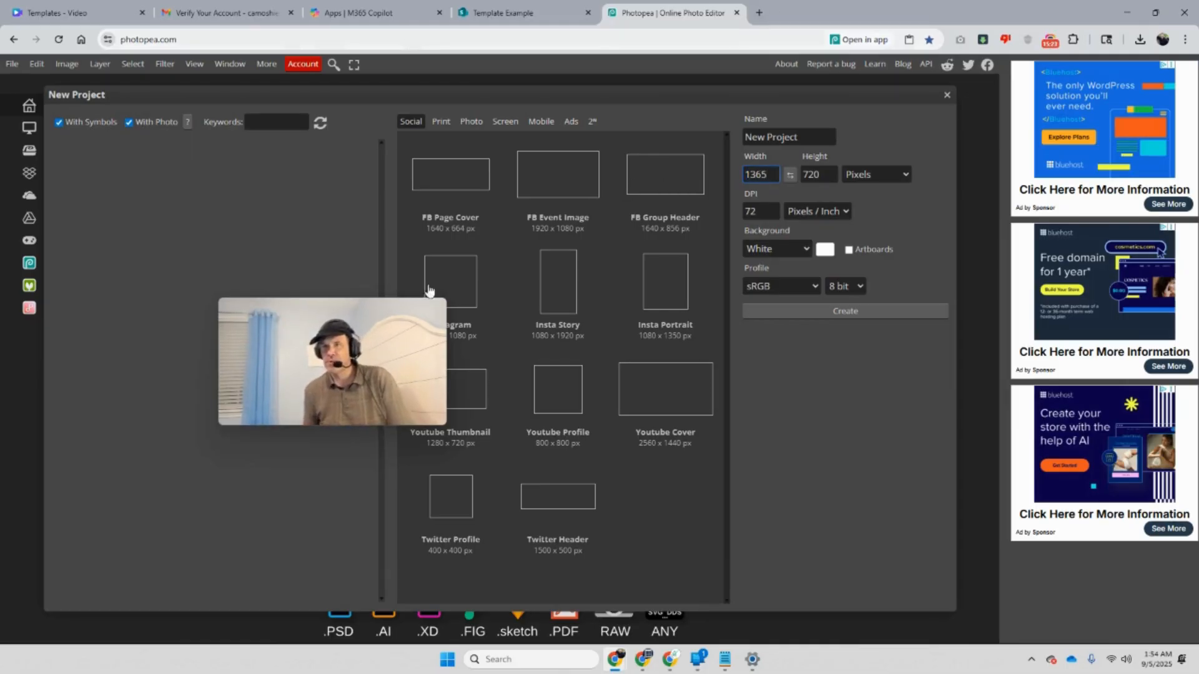
{"action": "key", "text": "Tab"}
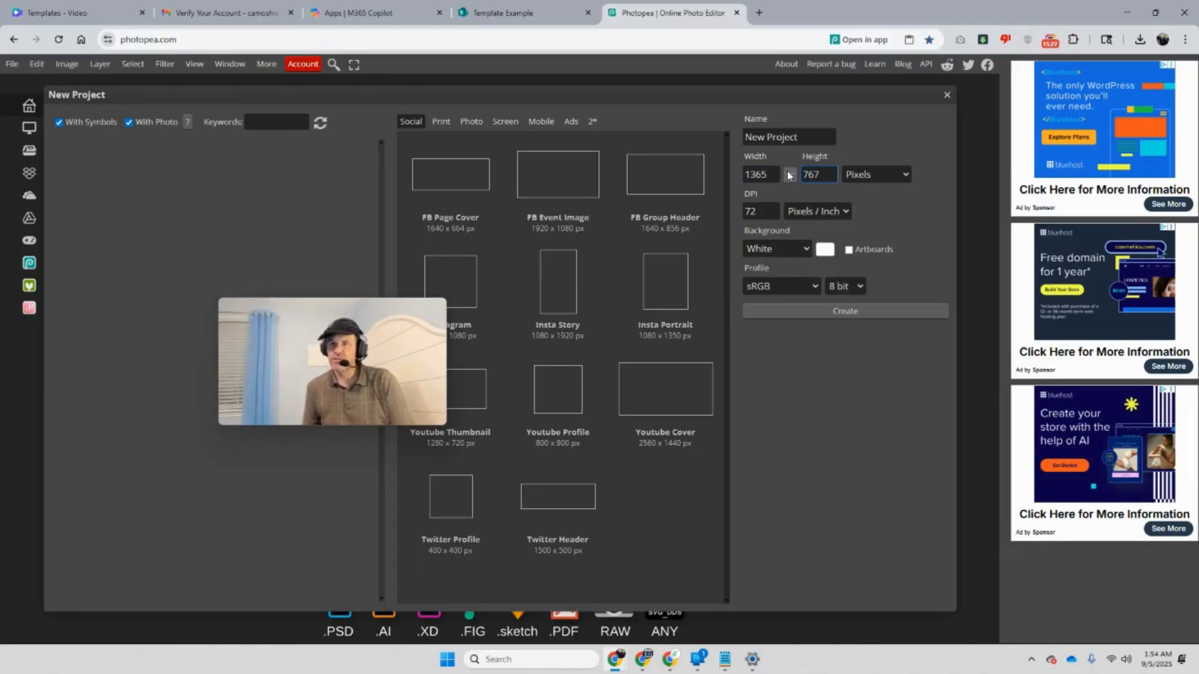
{"action": "left_click", "coordinate": [840, 310]}
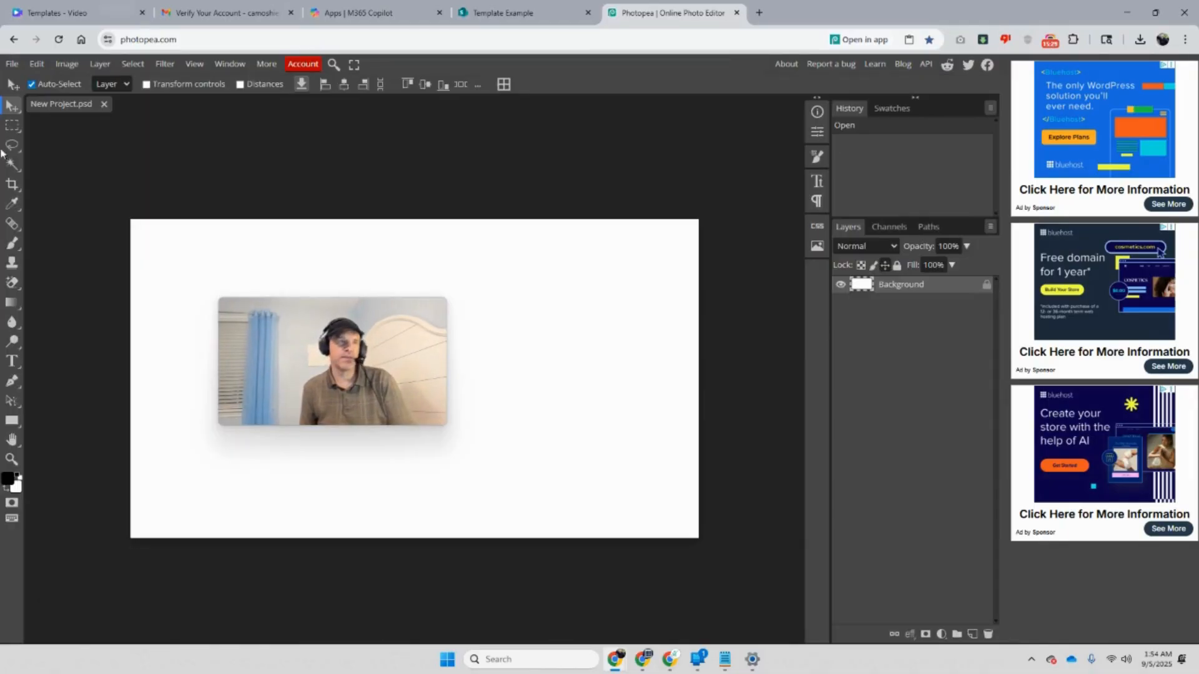
Start opening an existing image and browse the Photos and Videos folder on the Elements (E:) drive for the Facebook backup
{"action": "left_click", "coordinate": [14, 63]}
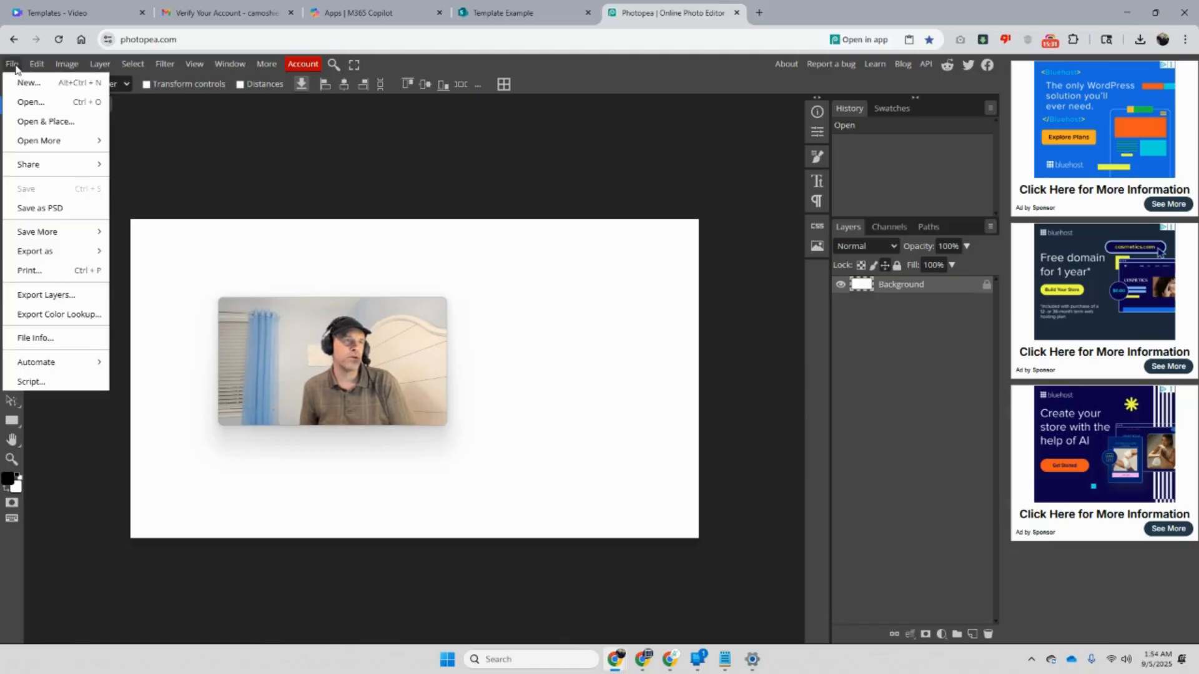
{"action": "left_click", "coordinate": [16, 100]}
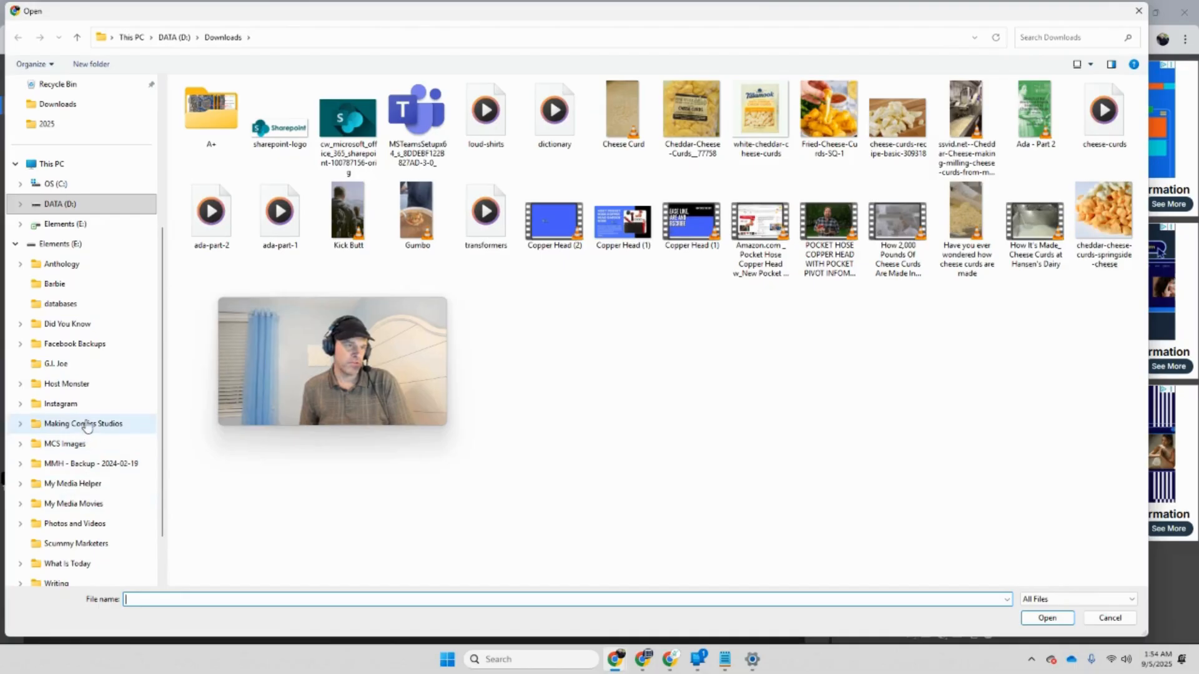
{"action": "left_click", "coordinate": [75, 524]}
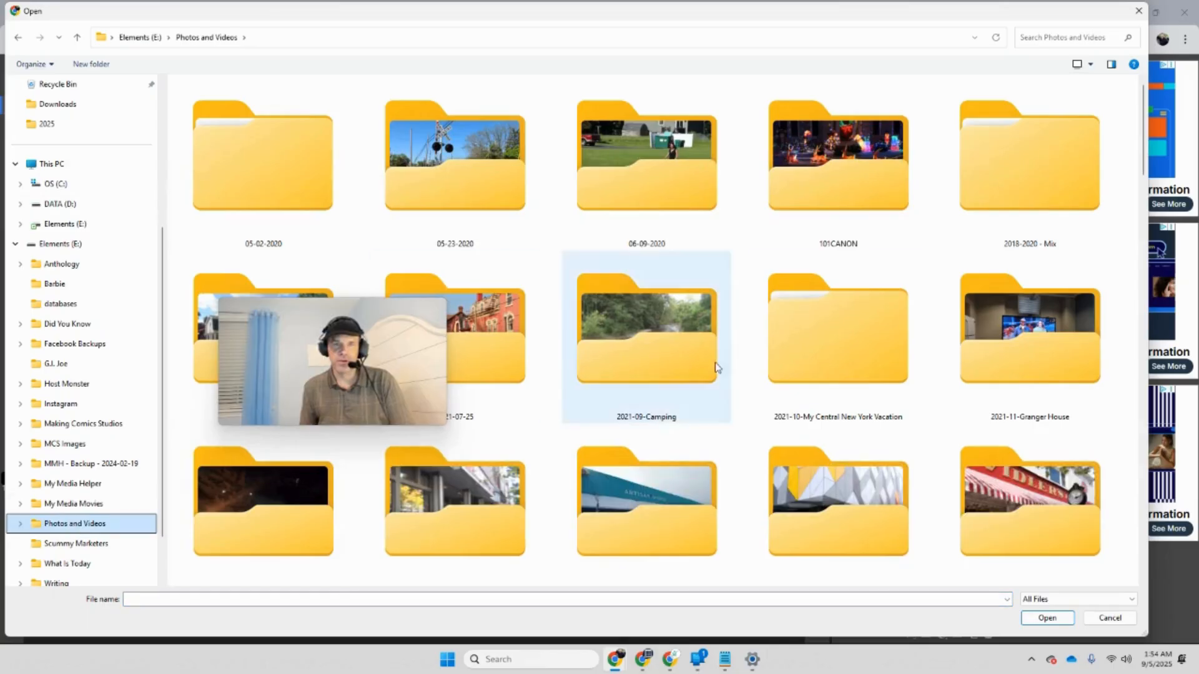
{"action": "scroll", "coordinate": [726, 388], "scroll_direction": "down", "scroll_amount": 10}
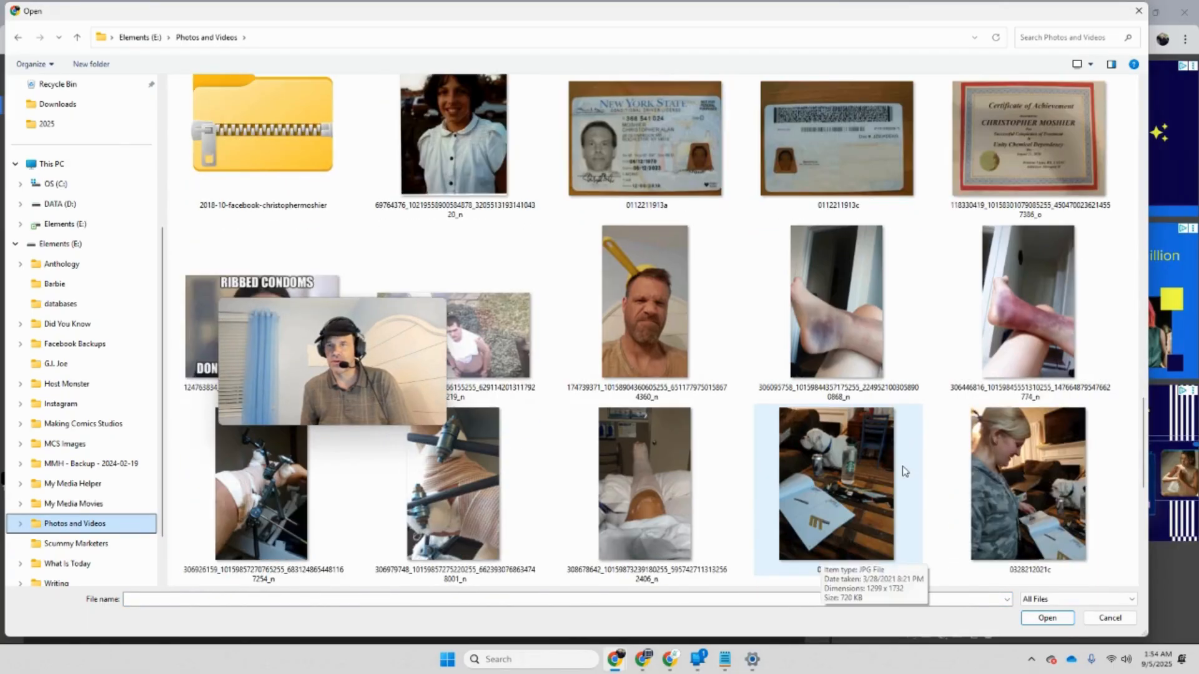
{"action": "scroll", "coordinate": [899, 468], "scroll_direction": "up", "scroll_amount": 10}
{"action": "scroll", "coordinate": [890, 463], "scroll_direction": "down", "scroll_amount": 2}
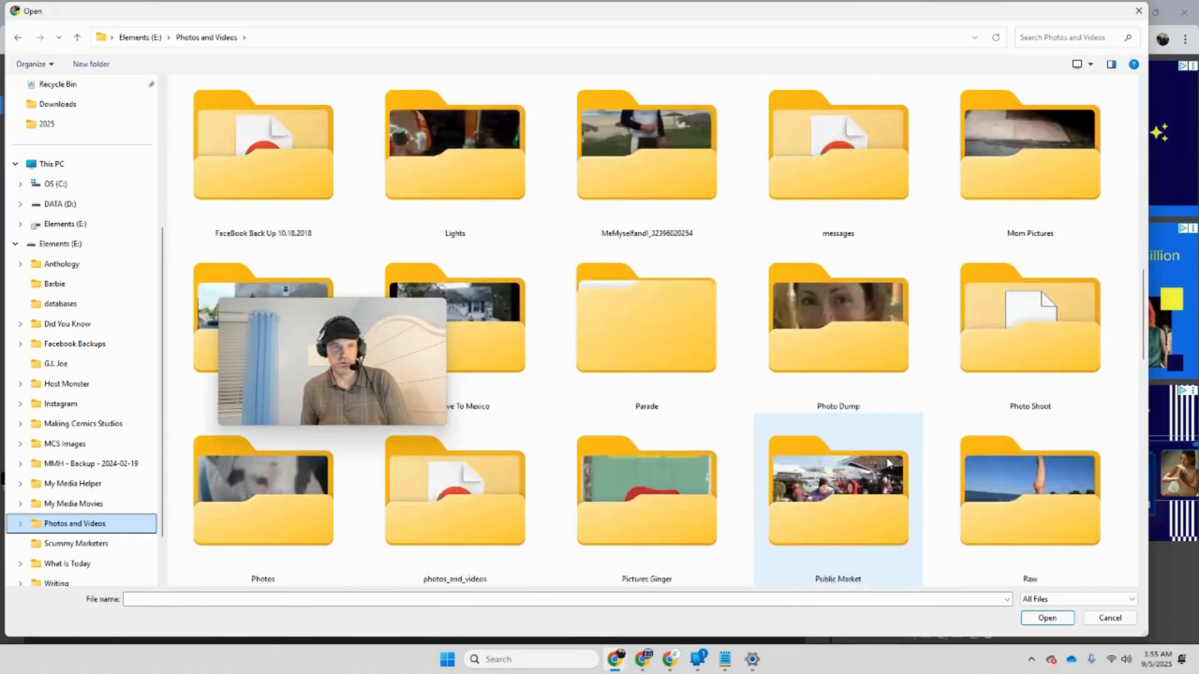
{"action": "left_click_drag", "start_coordinate": [396, 386], "coordinate": [701, 294]}
{"action": "scroll", "coordinate": [402, 406], "scroll_direction": "up", "scroll_amount": 2}
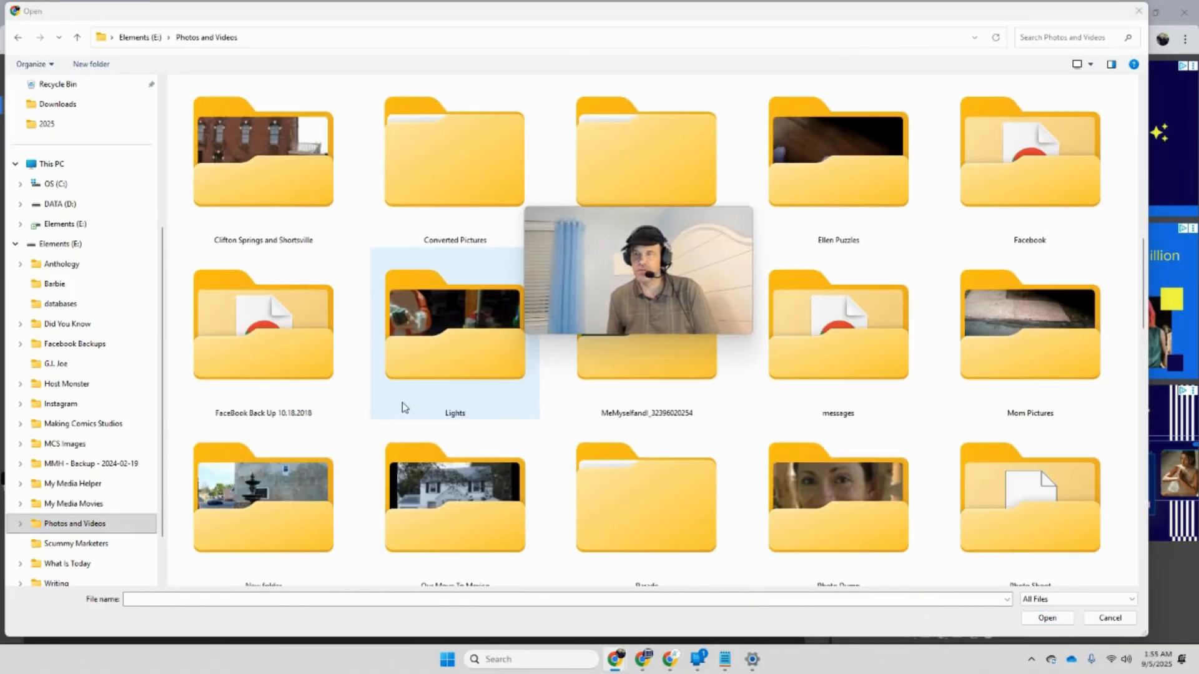
{"action": "scroll", "coordinate": [402, 407], "scroll_direction": "up", "scroll_amount": 1}
{"action": "scroll", "coordinate": [404, 407], "scroll_direction": "up", "scroll_amount": 2}
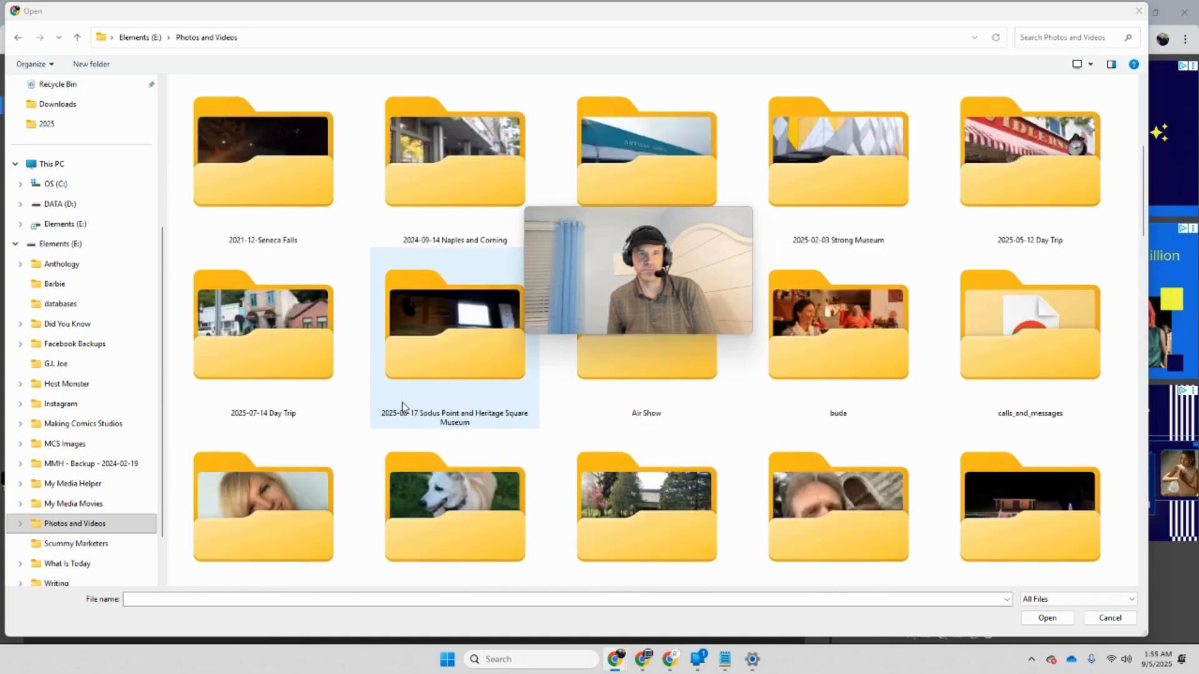
{"action": "scroll", "coordinate": [403, 407], "scroll_direction": "down", "scroll_amount": 1}
{"action": "scroll", "coordinate": [403, 405], "scroll_direction": "down", "scroll_amount": 1}
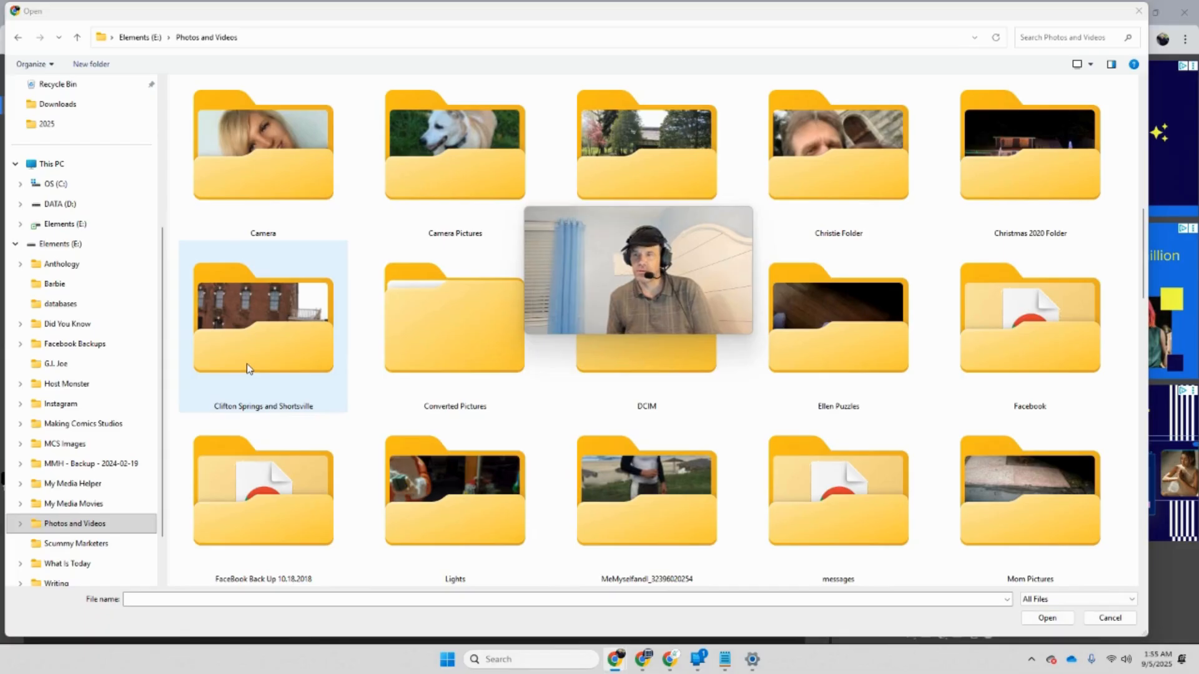
Open the white-haired, black-suited cosplayer photo from the ColumbusOhio folder inside photos_and_videos of FaceBook Back Up 10.18.2018
{"action": "double_click", "coordinate": [204, 490]}
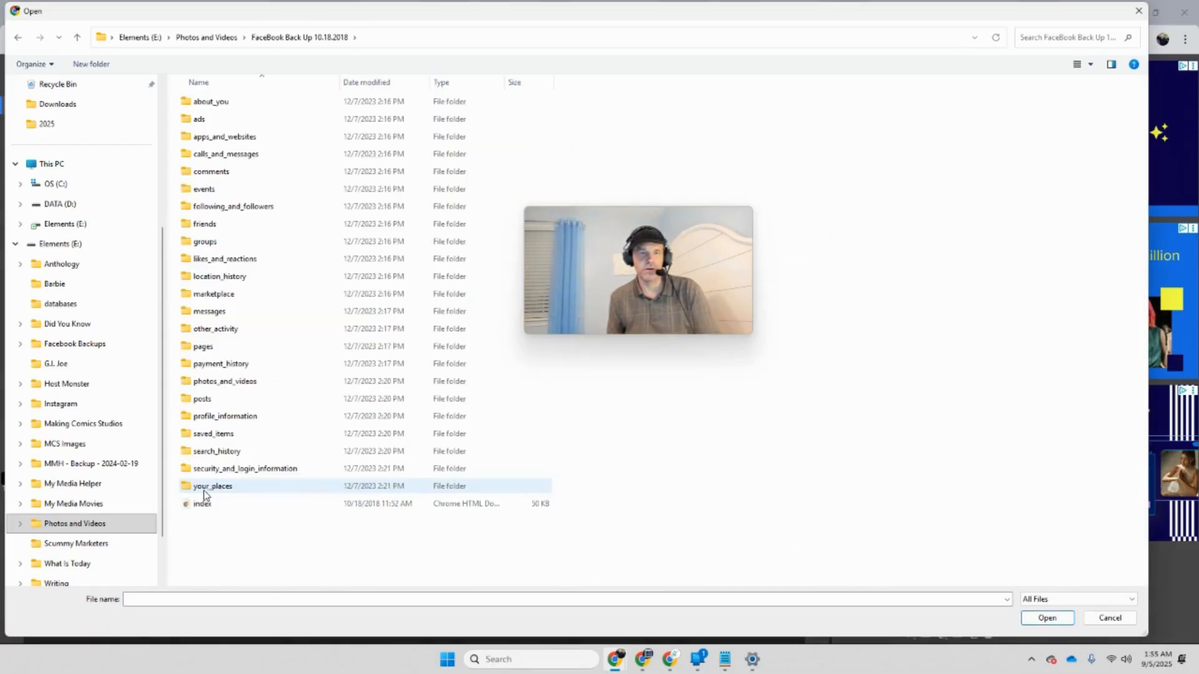
{"action": "double_click", "coordinate": [250, 386]}
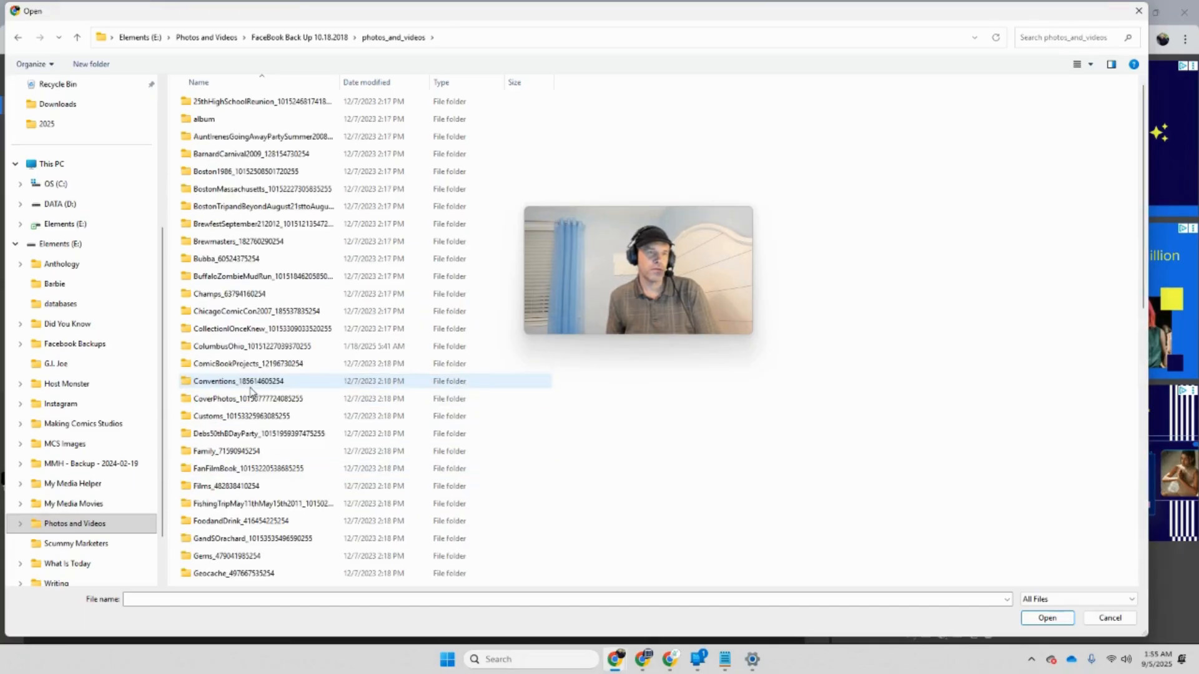
{"action": "double_click", "coordinate": [280, 353]}
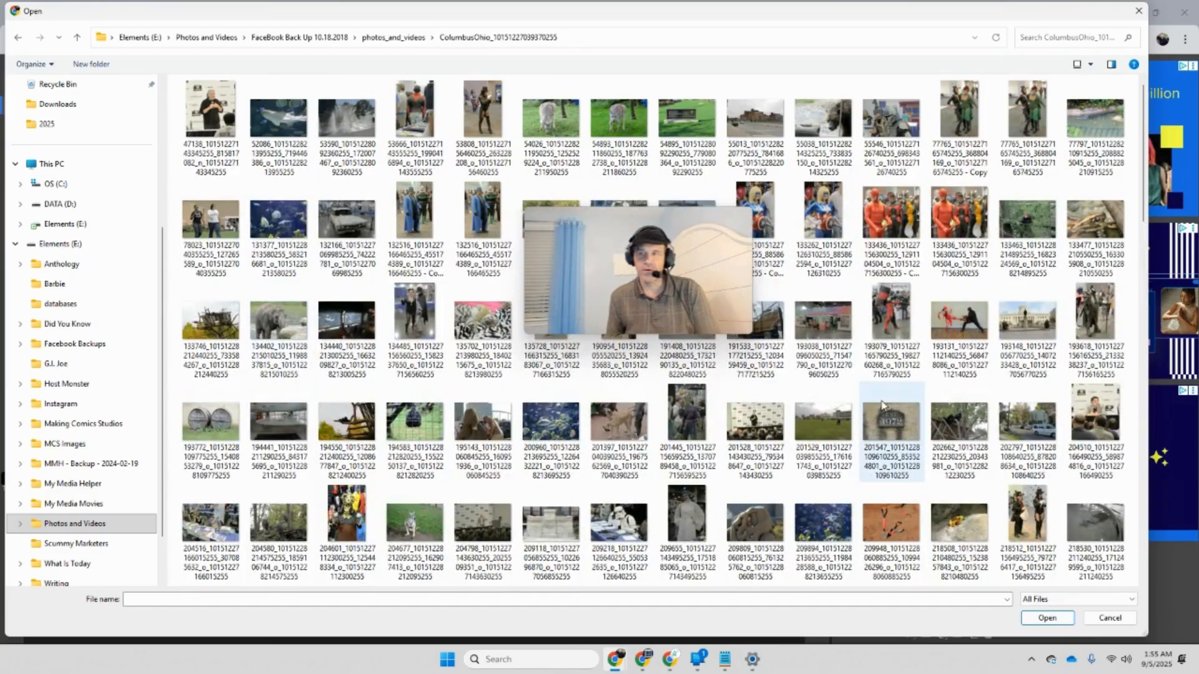
{"action": "scroll", "coordinate": [1004, 430], "scroll_direction": "down", "scroll_amount": 20}
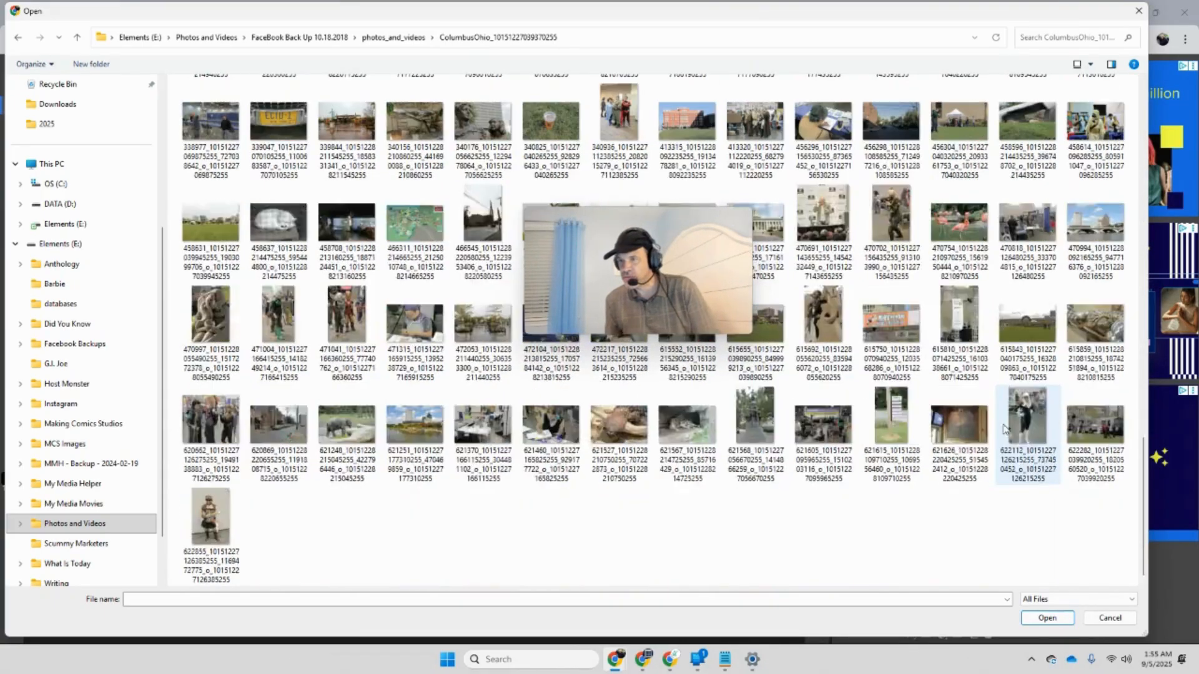
{"action": "double_click", "coordinate": [1004, 430]}
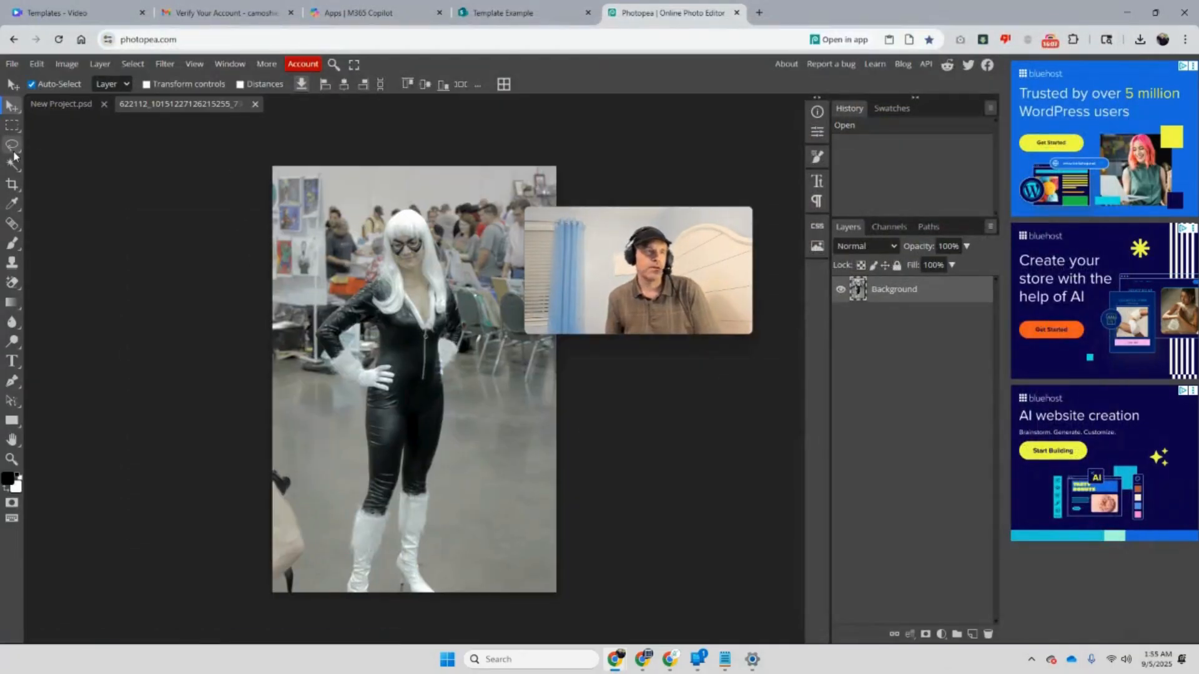
Copy the entire cosplayer photo and paste it into the New Project.psd document
{"action": "left_click", "coordinate": [12, 125]}
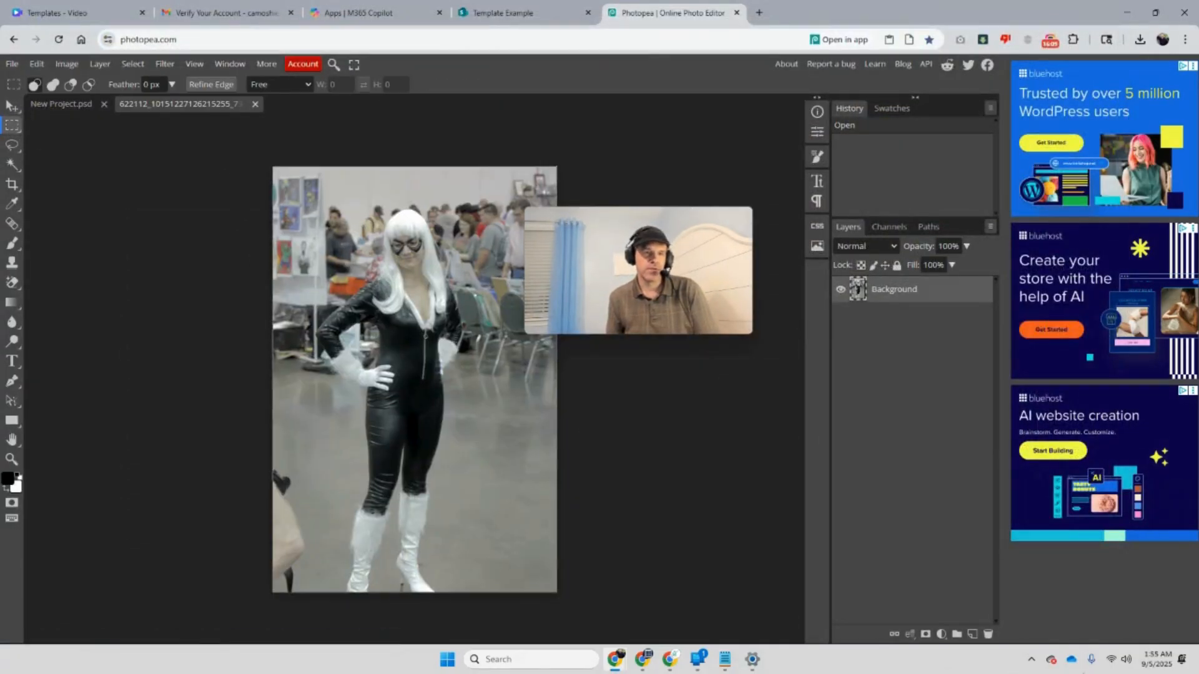
{"action": "key", "text": "ctrl+a"}
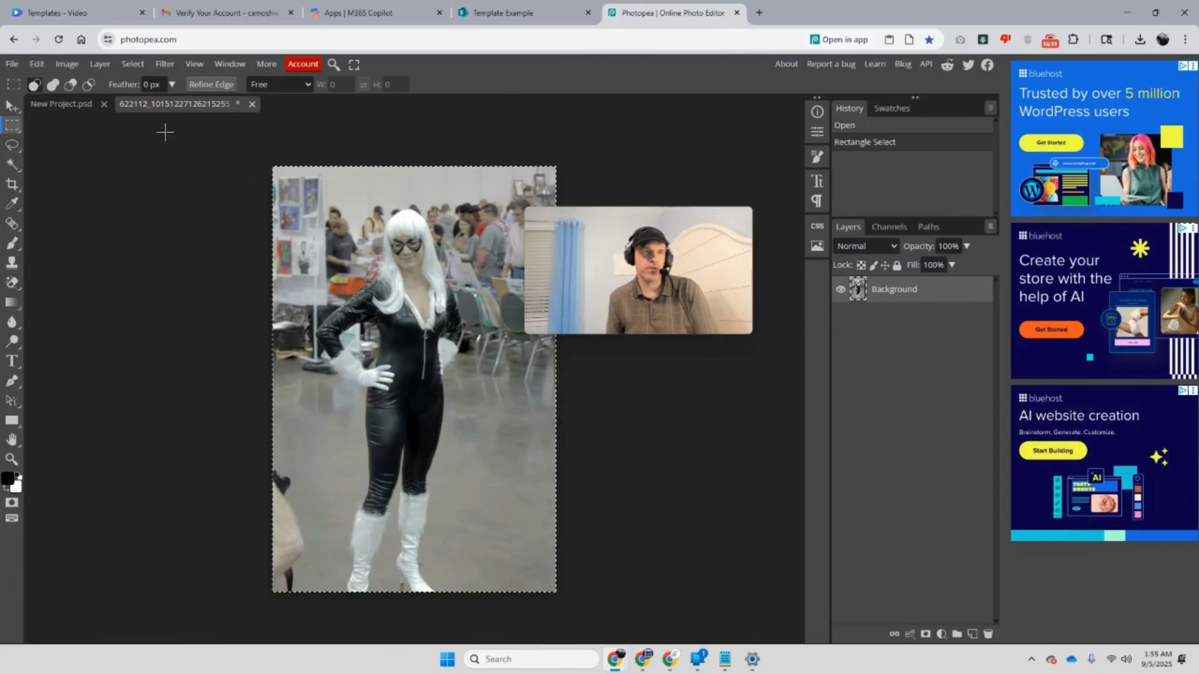
{"action": "left_click", "coordinate": [37, 62]}
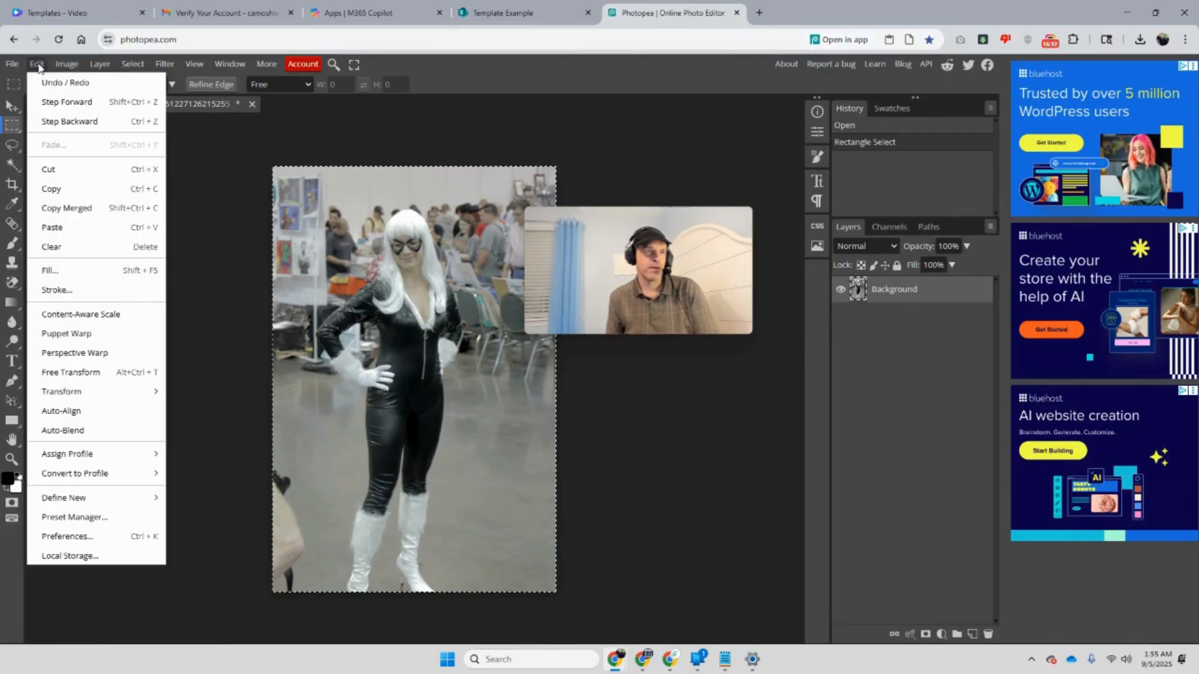
{"action": "left_click", "coordinate": [65, 193]}
{"action": "left_click", "coordinate": [65, 108]}
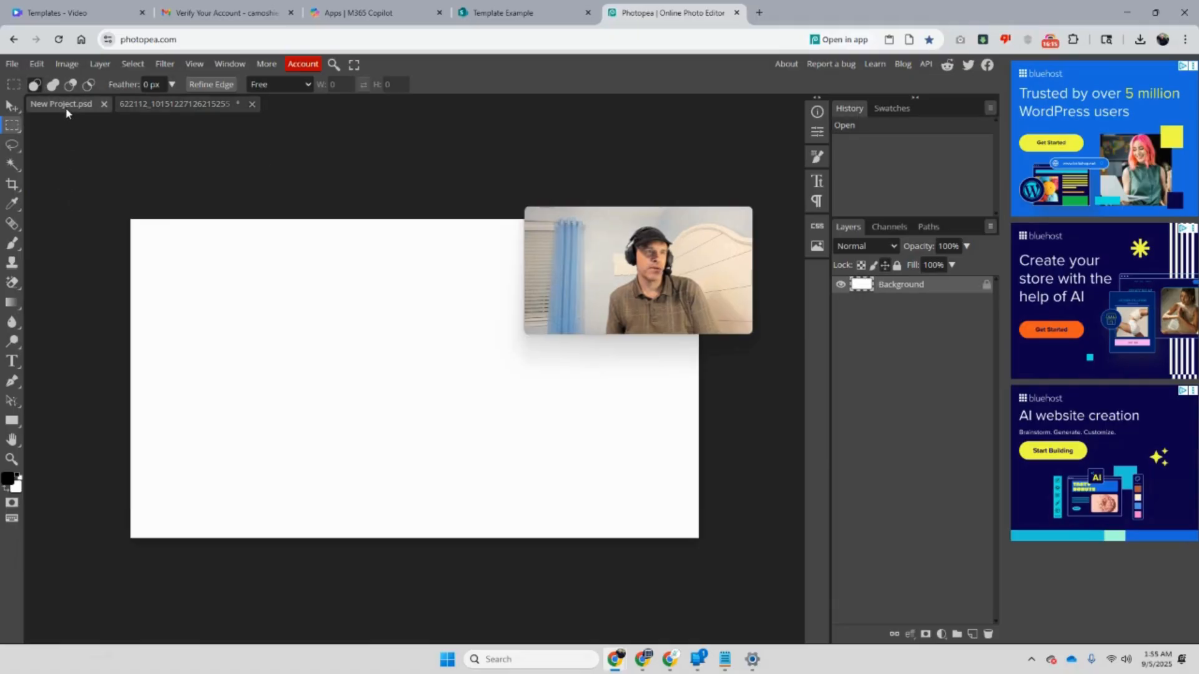
{"action": "left_click", "coordinate": [35, 66]}
{"action": "left_click", "coordinate": [59, 228]}
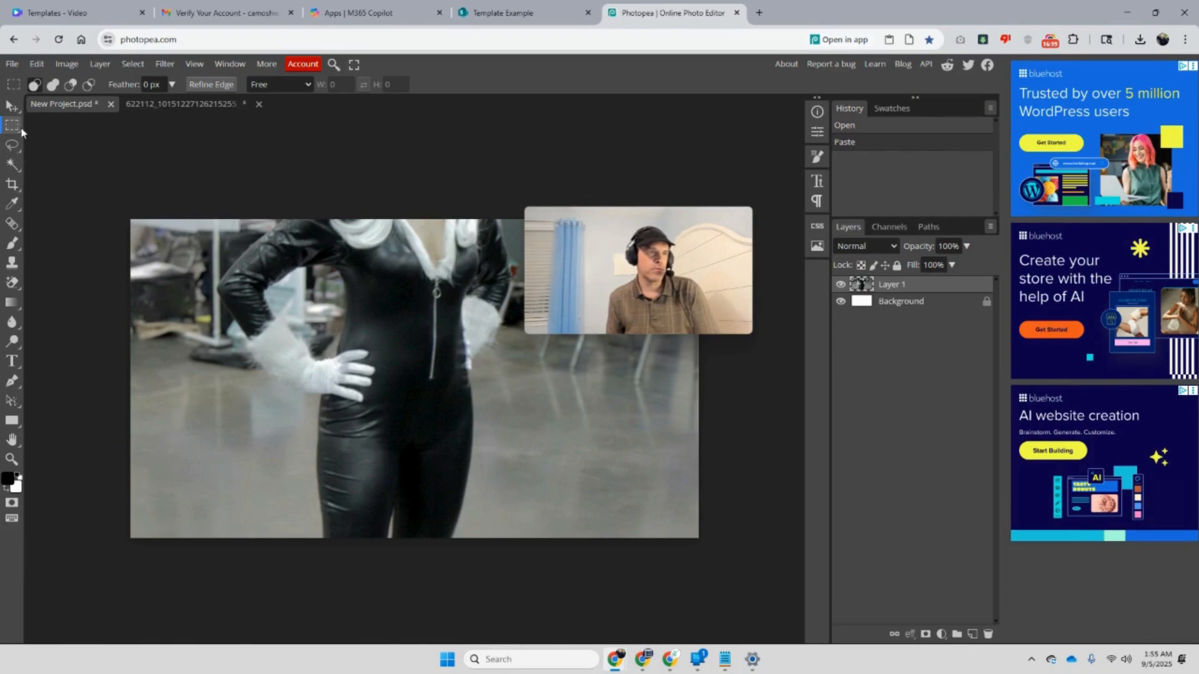
Move the pasted photo layer down so the cosplayer's head and torso fill the canvas, aligned with its side edges
{"action": "left_click", "coordinate": [14, 108]}
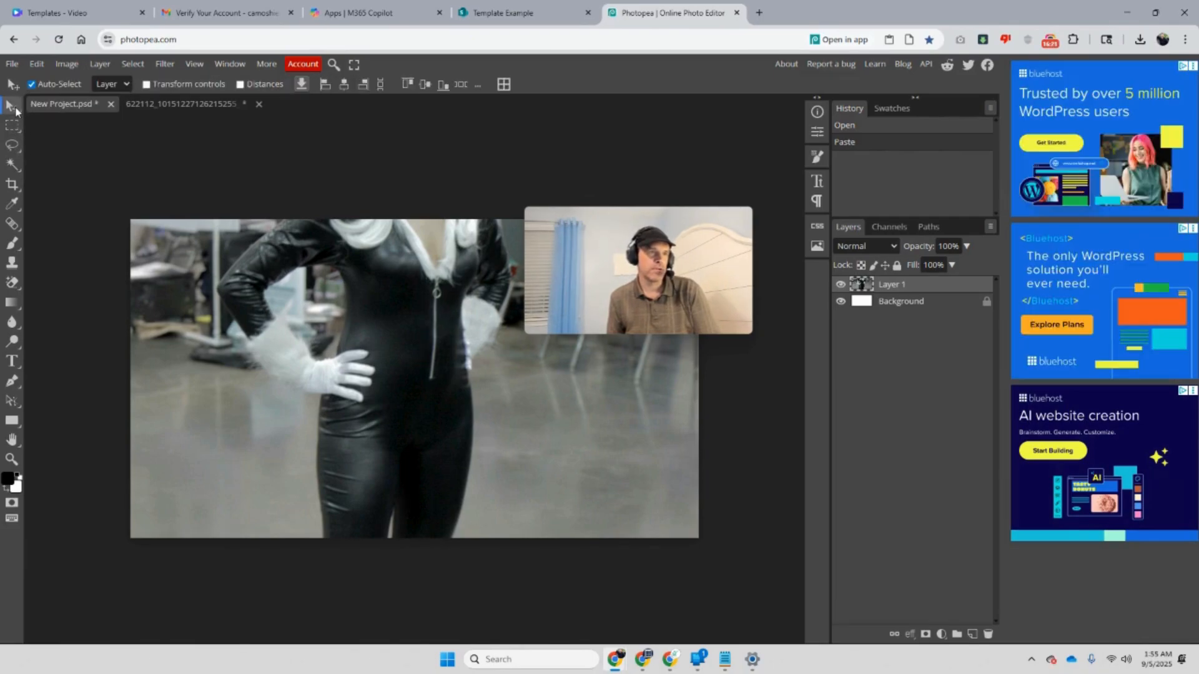
{"action": "left_click_drag", "start_coordinate": [256, 310], "coordinate": [250, 447]}
{"action": "left_click_drag", "start_coordinate": [267, 364], "coordinate": [275, 404]}
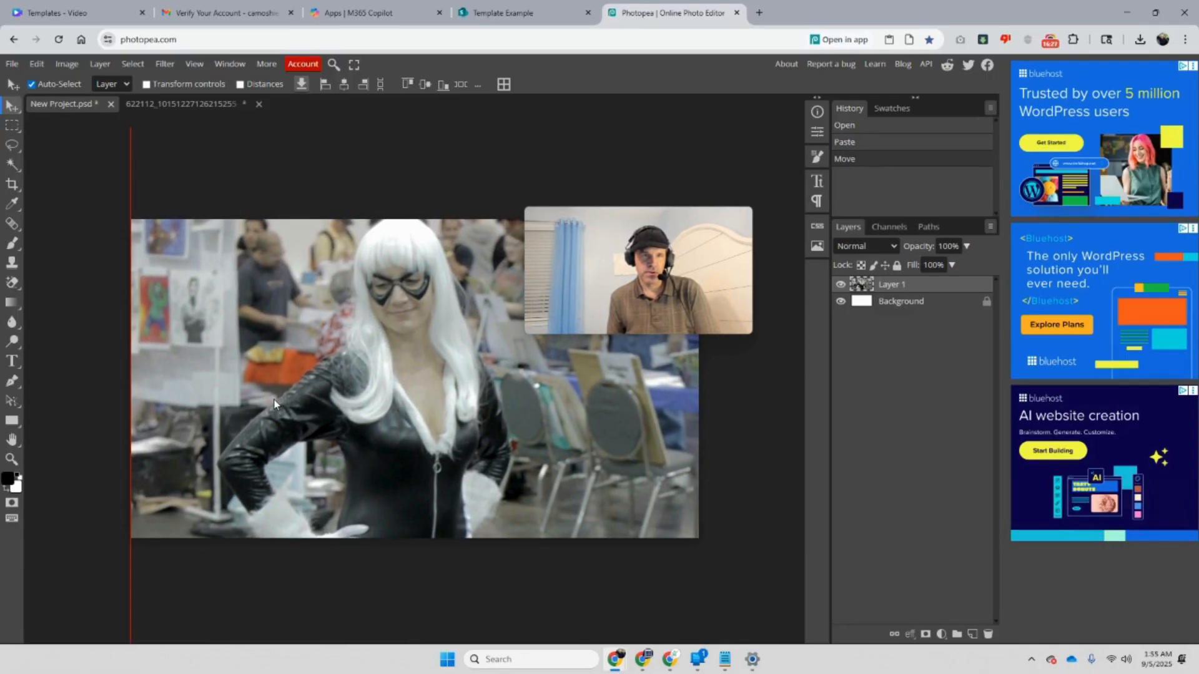
{"action": "left_click_drag", "start_coordinate": [275, 405], "coordinate": [274, 405]}
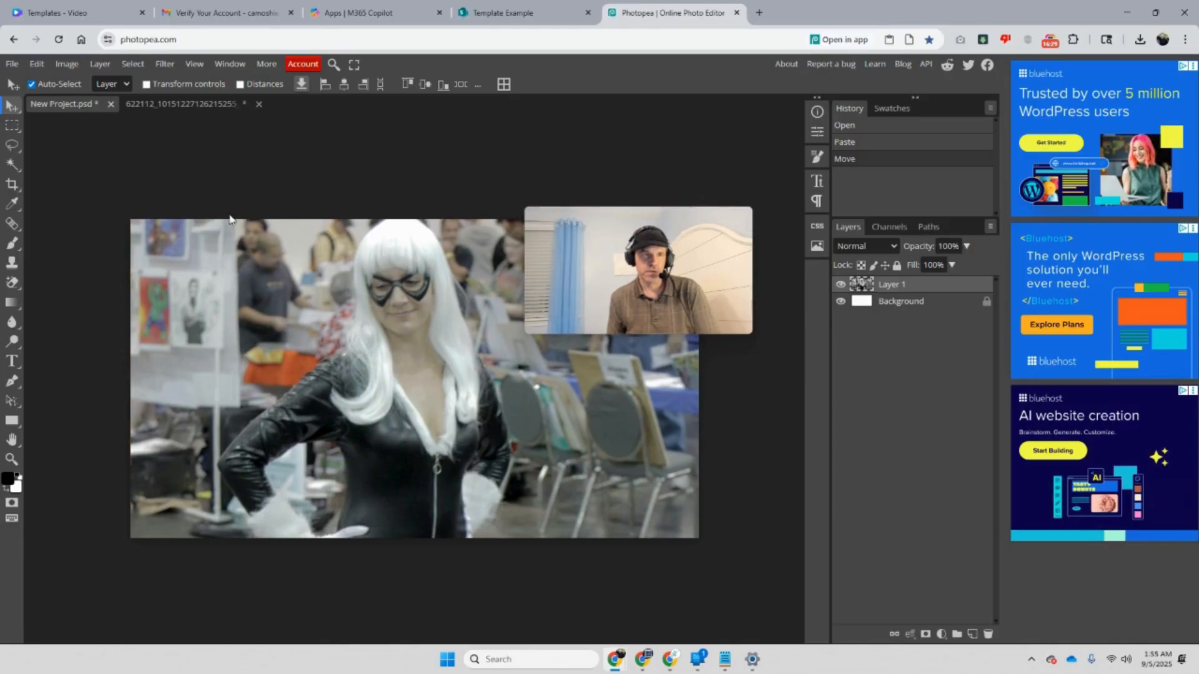
Export the composition as a 1365 x 767 PNG named black-cat
{"action": "left_click", "coordinate": [15, 65]}
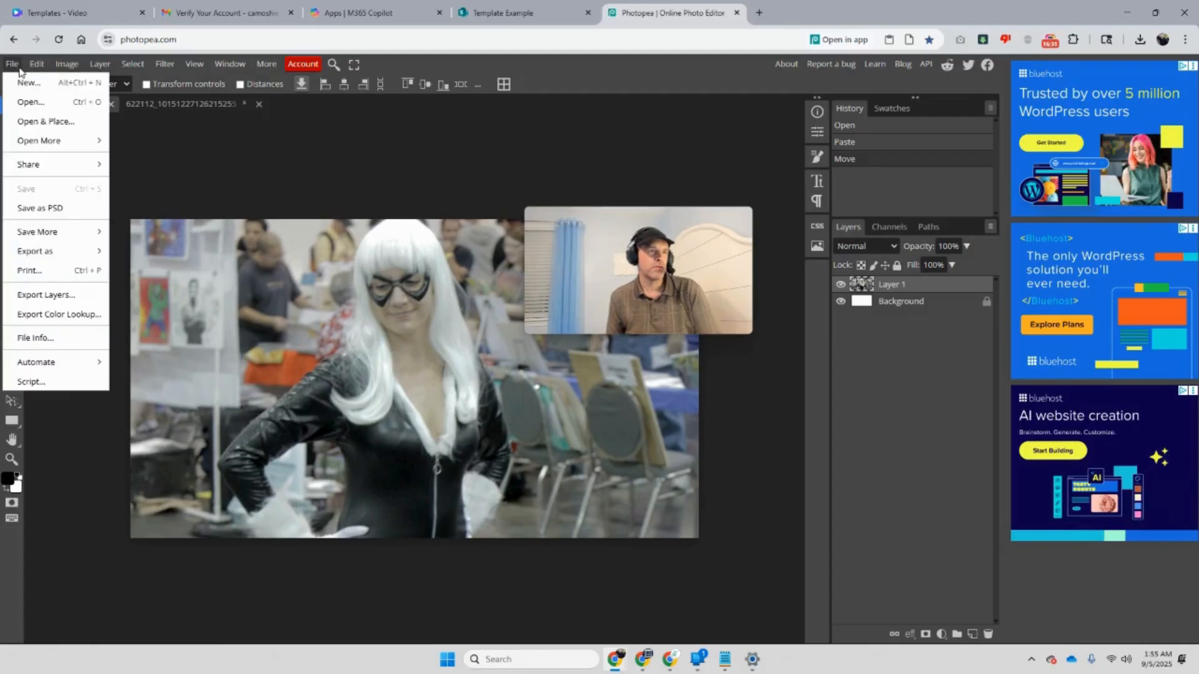
{"action": "mouse_move", "coordinate": [76, 235]}
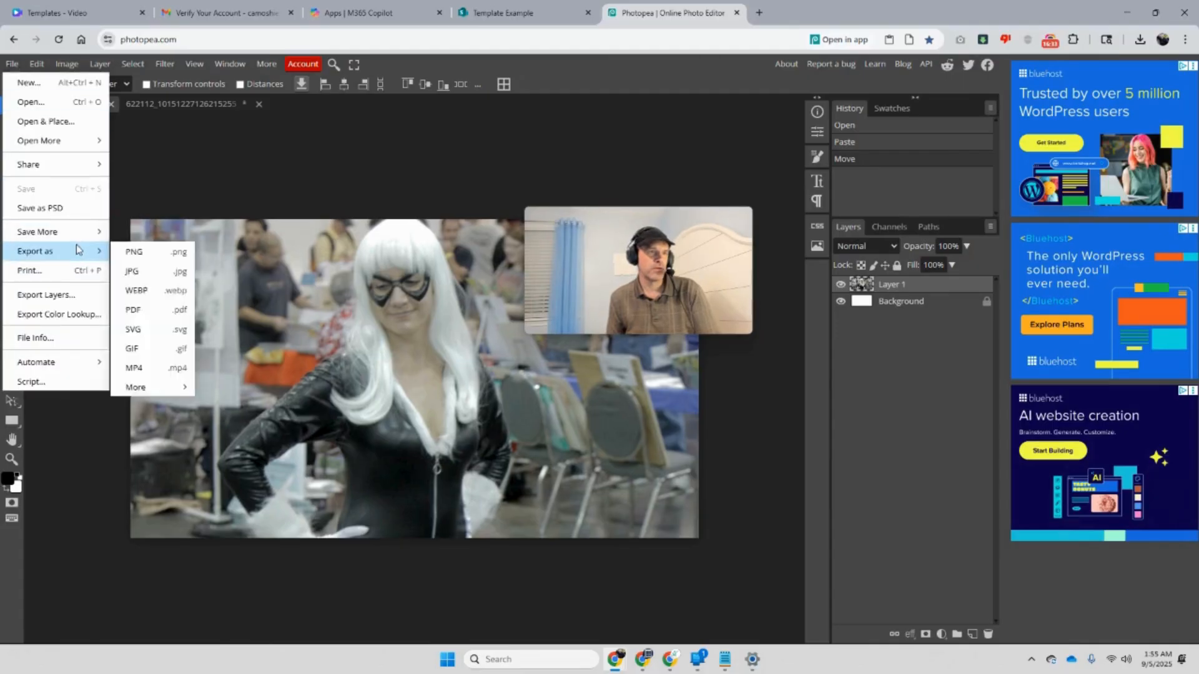
{"action": "left_click", "coordinate": [137, 251]}
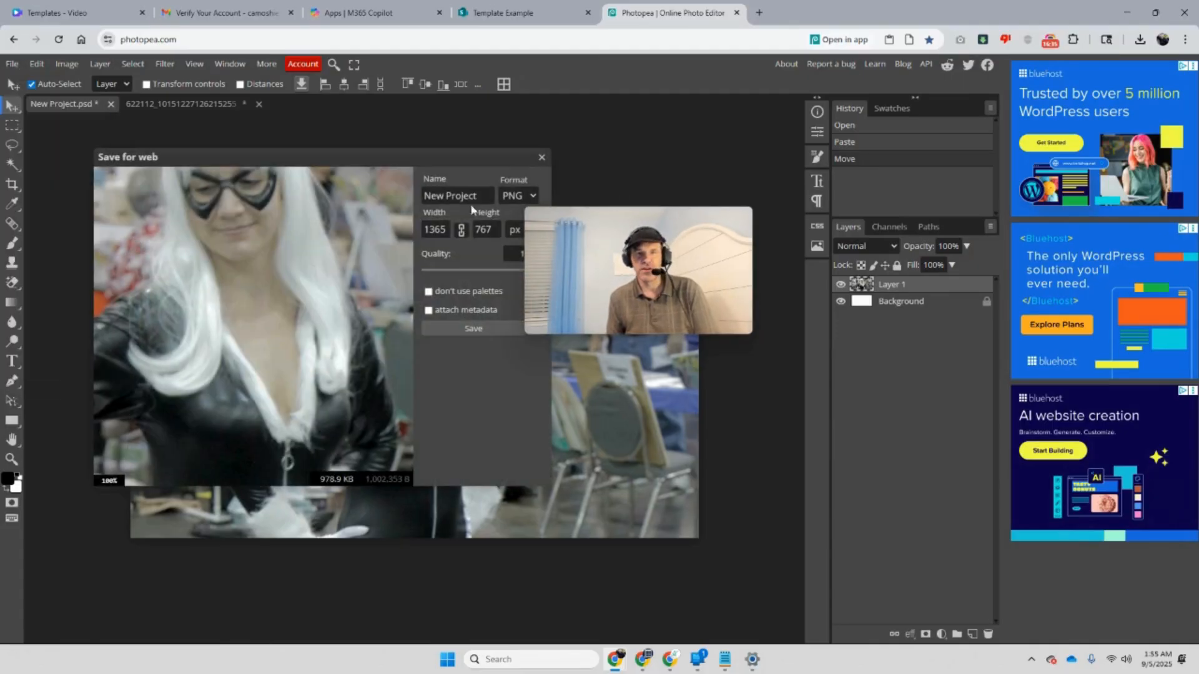
{"action": "left_click_drag", "start_coordinate": [490, 196], "coordinate": [407, 198]}
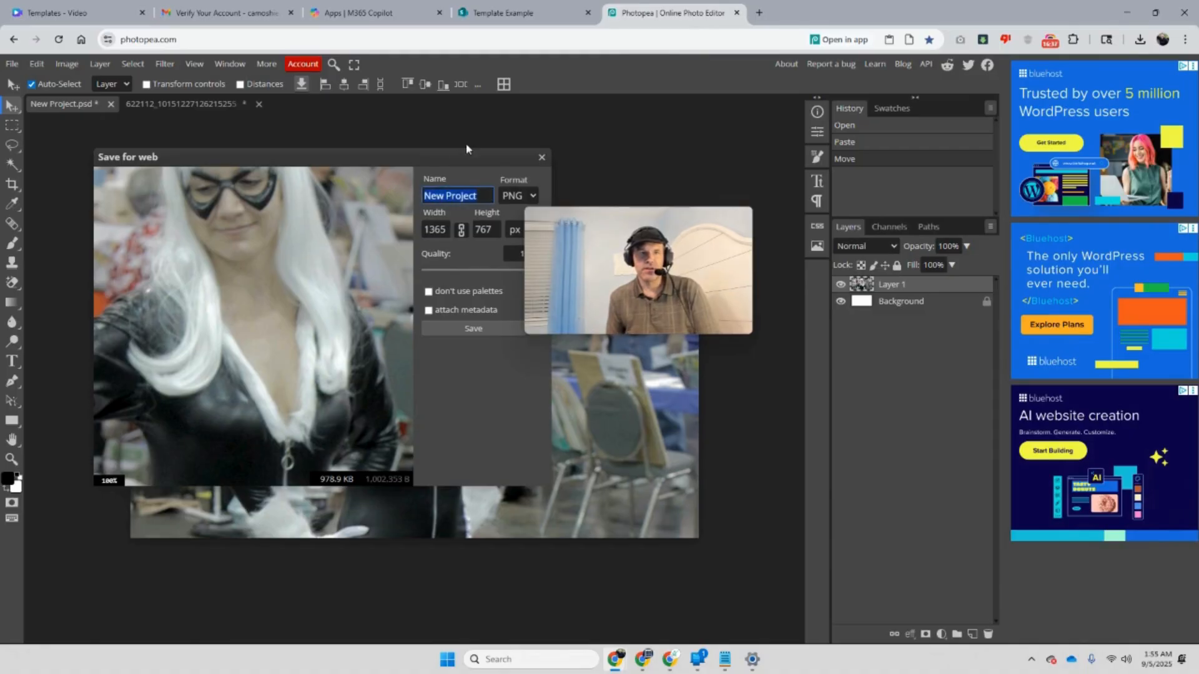
{"action": "type", "text": "blac"}
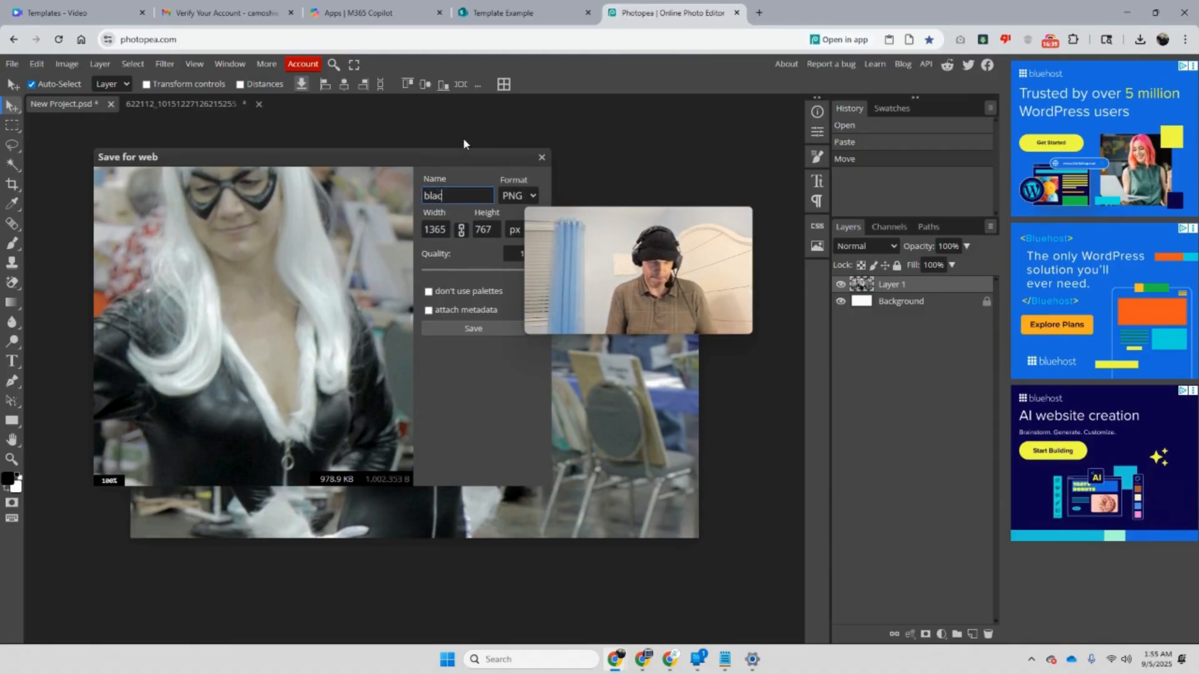
{"action": "type", "text": "k-catr"}
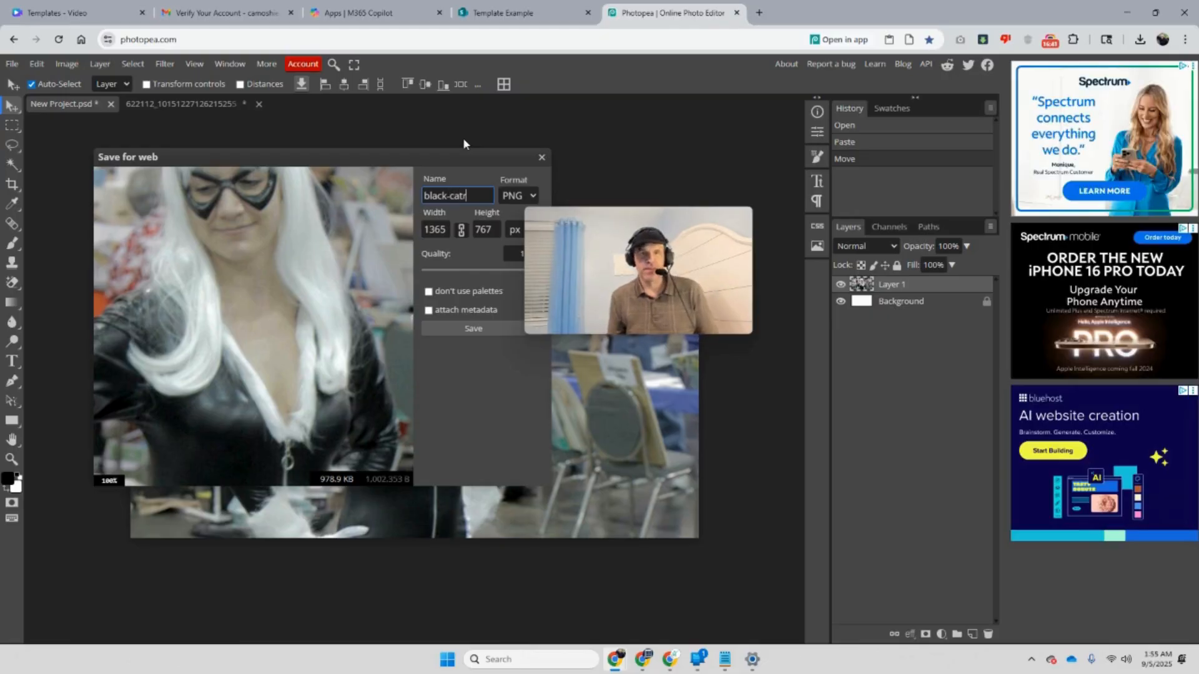
{"action": "key", "text": "BackSpace"}
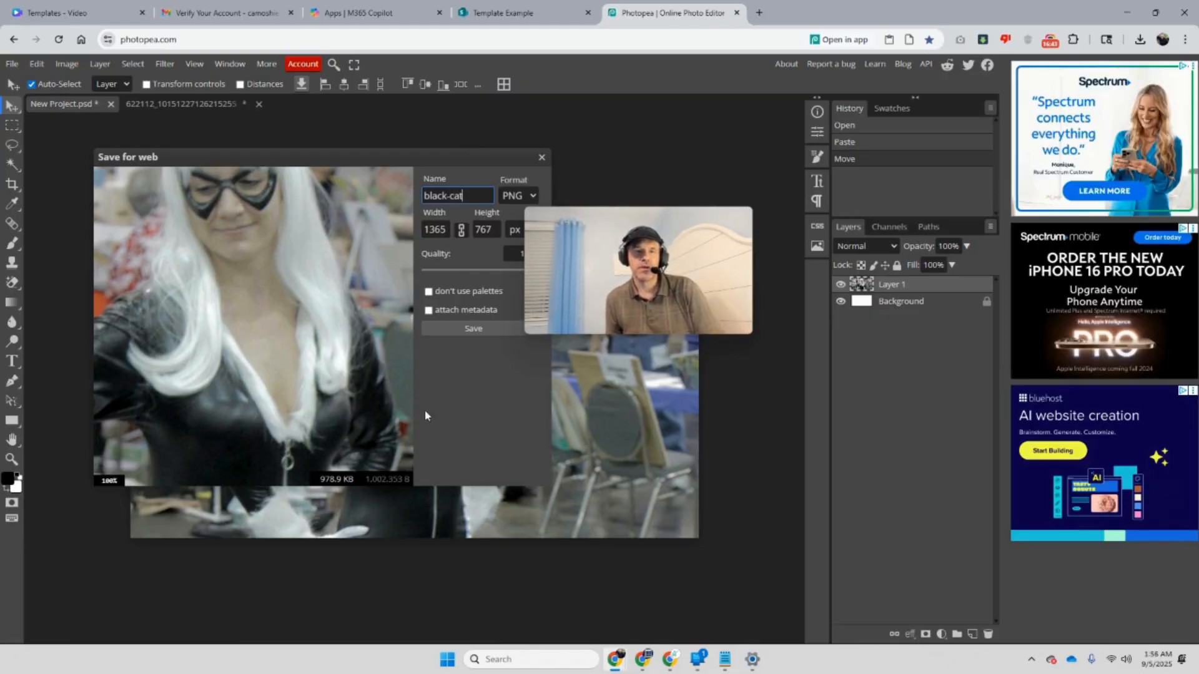
{"action": "left_click", "coordinate": [475, 331]}
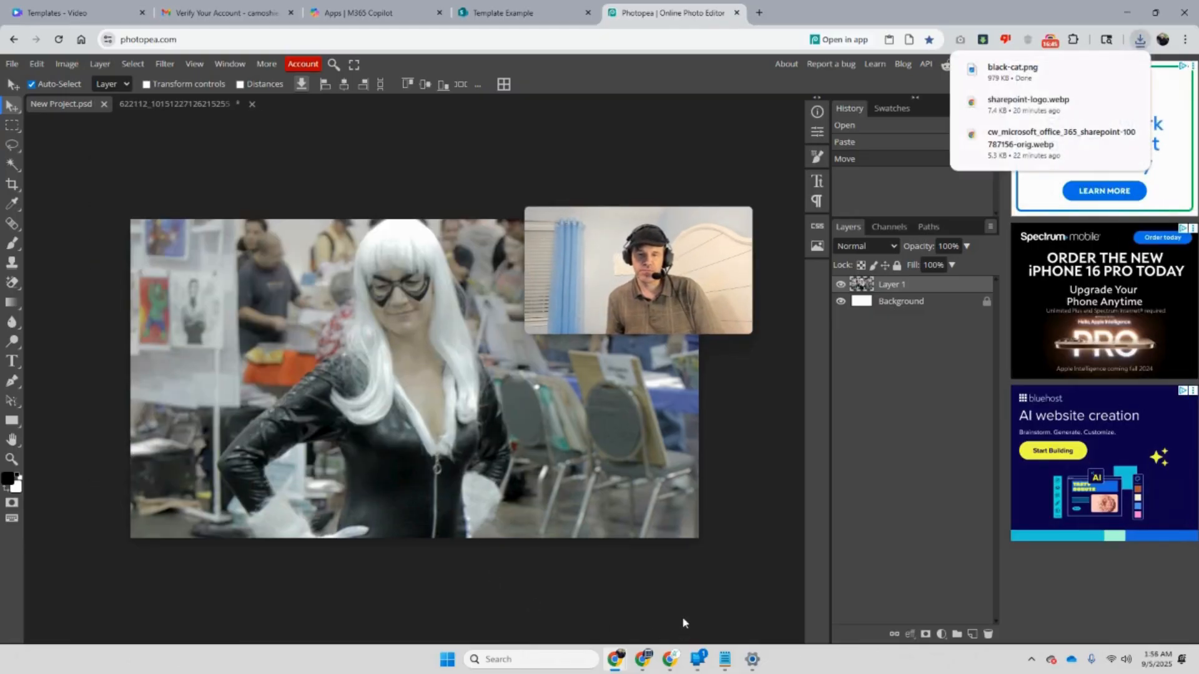
Return to the Template Example page in SharePoint and leave the image editor without saving the crop
{"action": "left_click", "coordinate": [532, 14]}
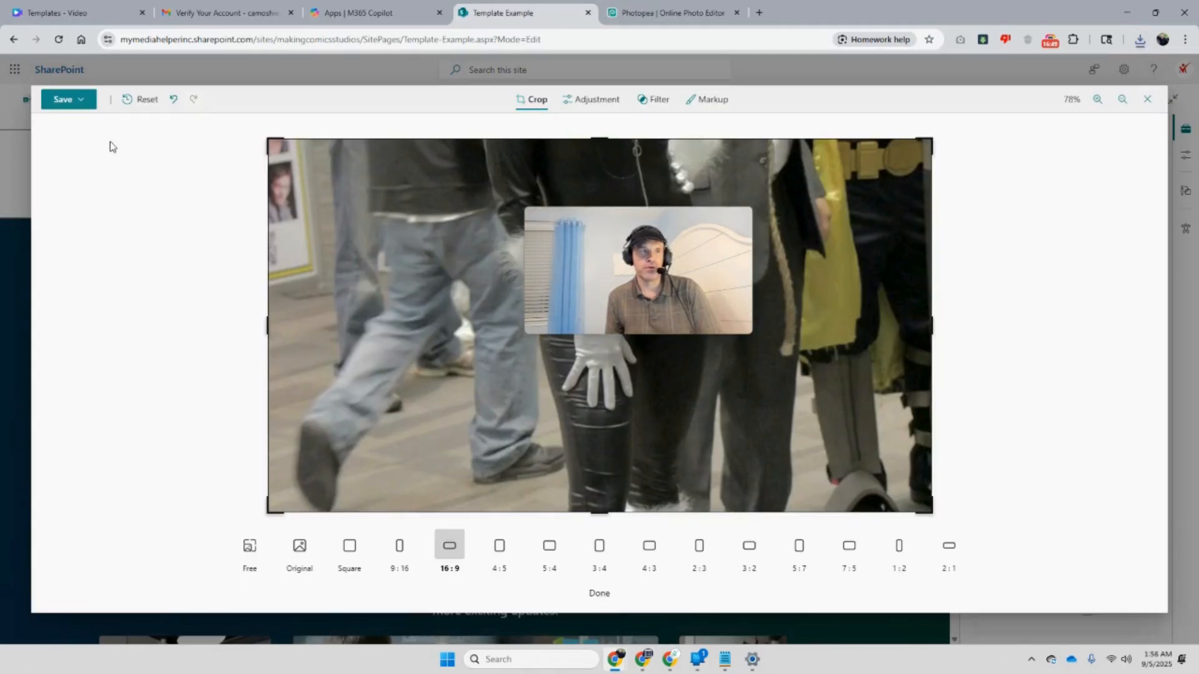
{"action": "left_click", "coordinate": [1146, 101]}
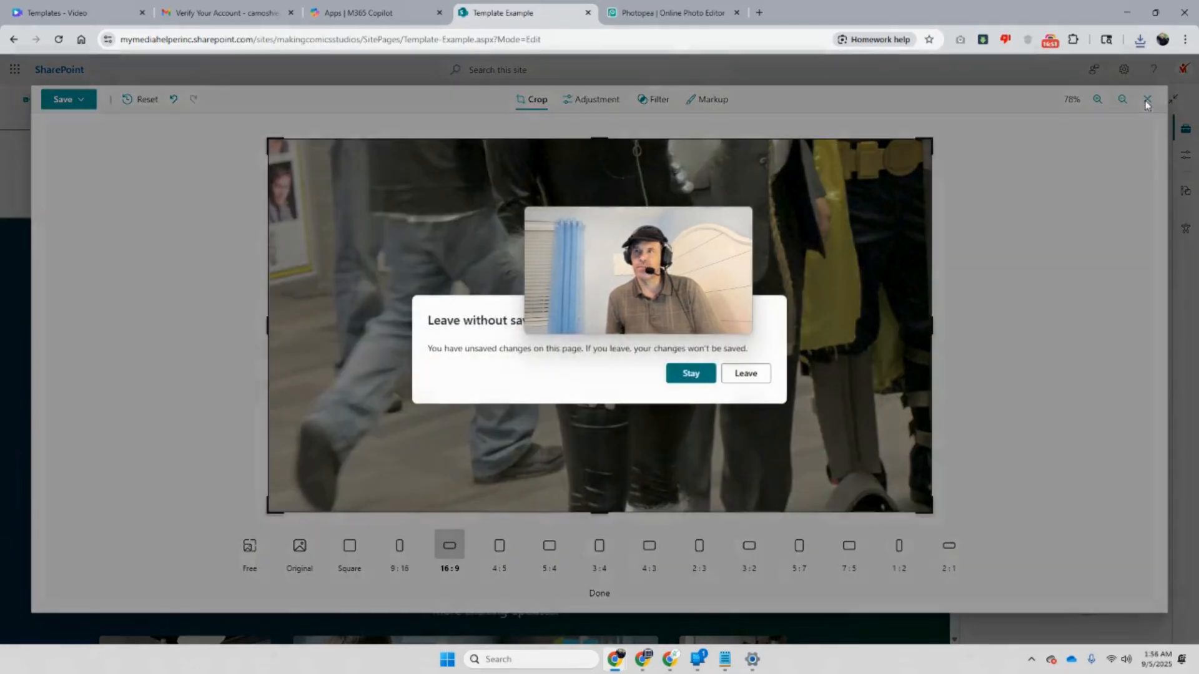
{"action": "left_click", "coordinate": [746, 374]}
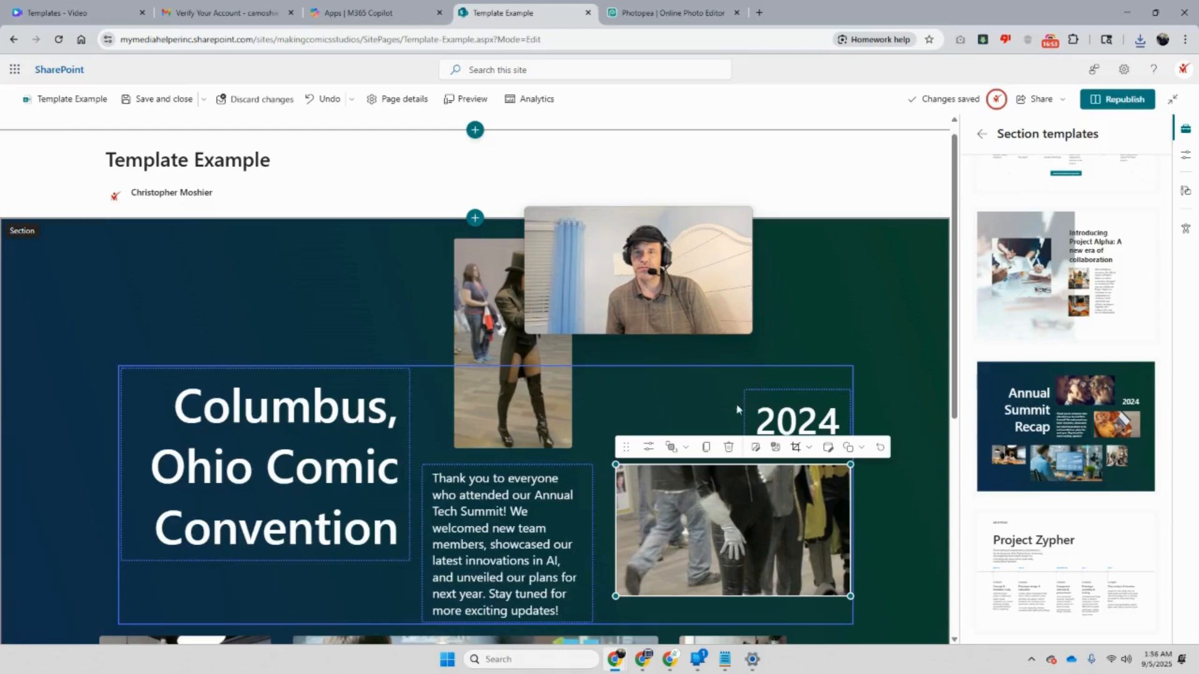
Replace the poorly cropped image below the 2024 heading with the black-cat photo uploaded from the Downloads folder on DATA (D:)
{"action": "left_click", "coordinate": [756, 449]}
{"action": "left_click", "coordinate": [181, 305]}
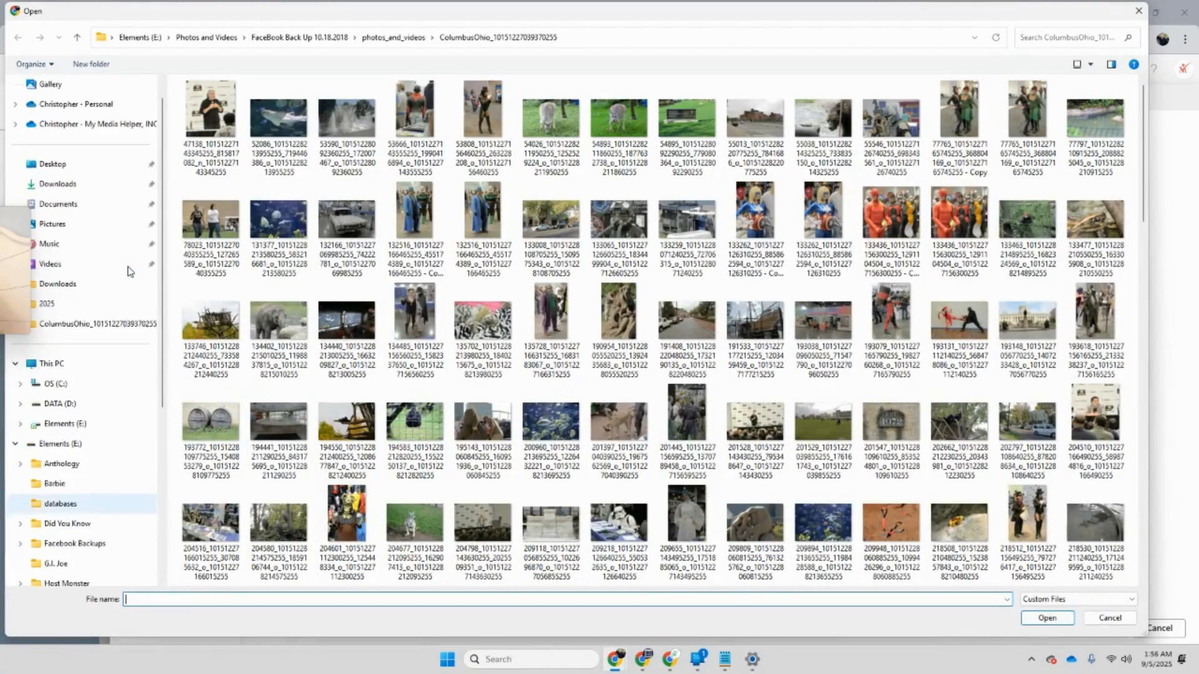
{"action": "scroll", "coordinate": [128, 272], "scroll_direction": "up", "scroll_amount": 1}
{"action": "left_click", "coordinate": [98, 310]}
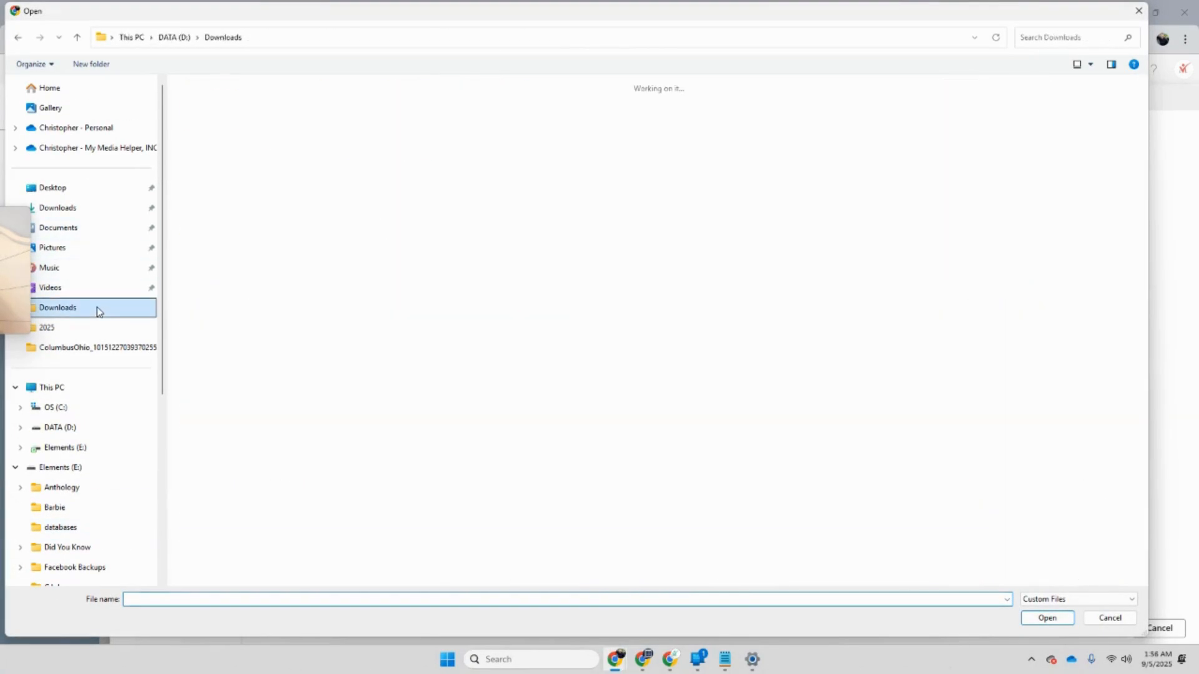
{"action": "double_click", "coordinate": [279, 137]}
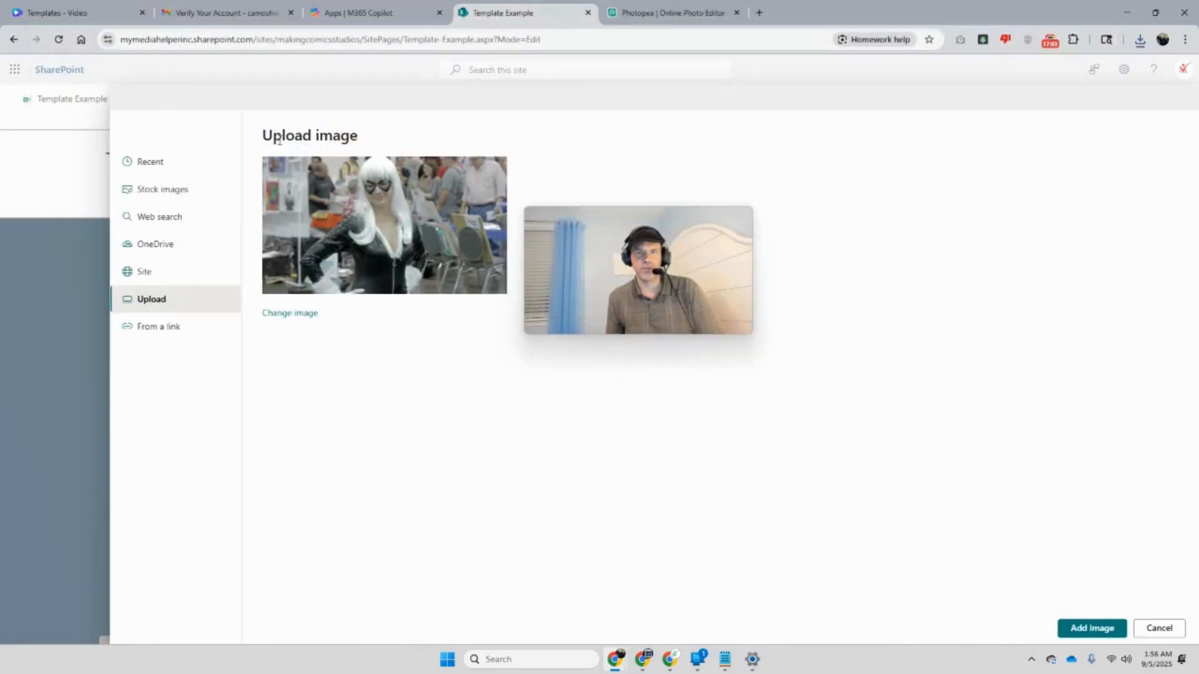
{"action": "left_click", "coordinate": [1093, 628]}
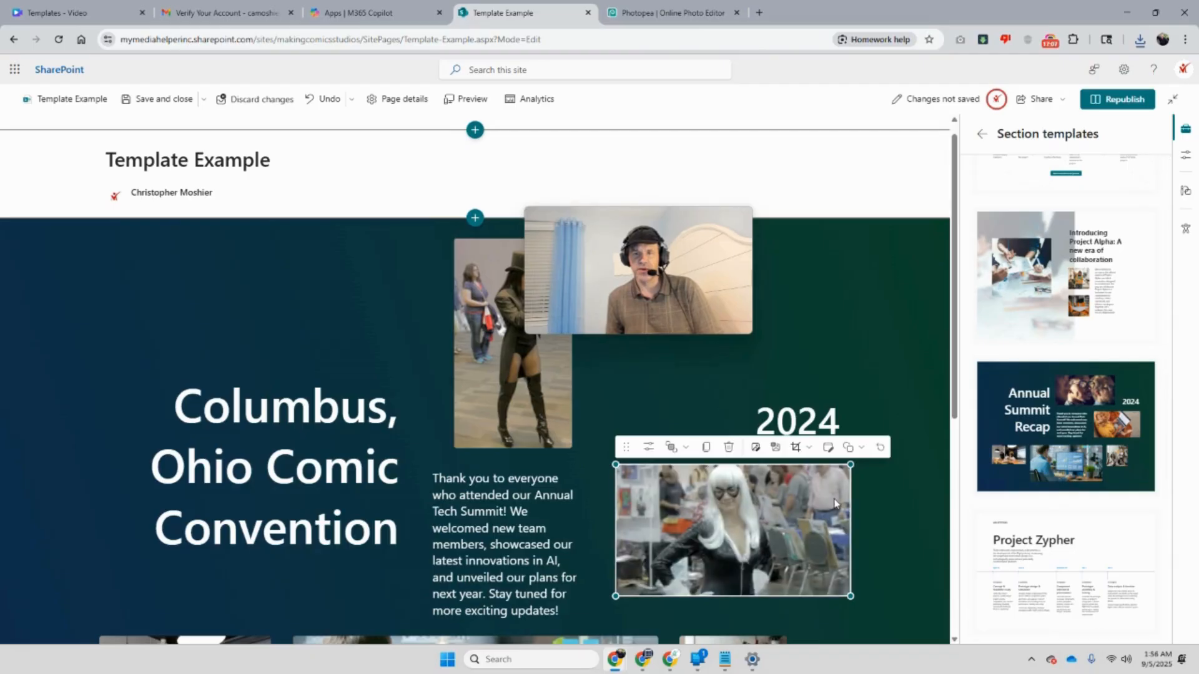
{"action": "scroll", "coordinate": [903, 493], "scroll_direction": "down", "scroll_amount": 1}
{"action": "scroll", "coordinate": [903, 487], "scroll_direction": "down", "scroll_amount": 2}
{"action": "left_click", "coordinate": [924, 462]}
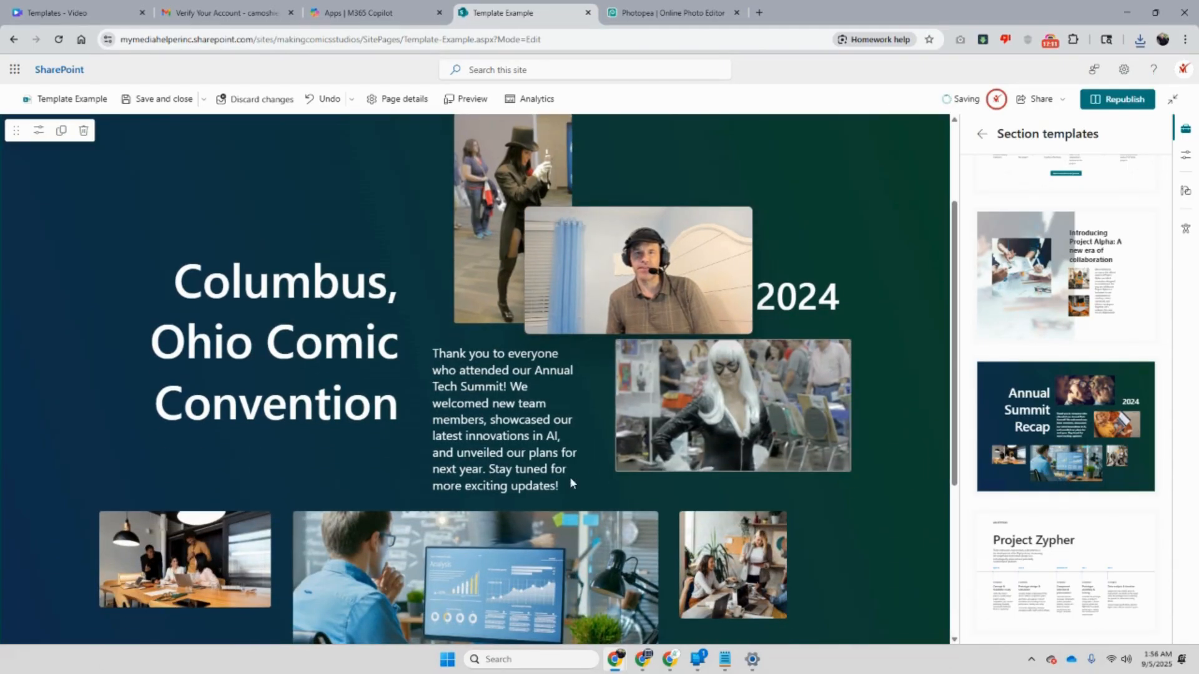
Replace the large computer-desk photo with the recent opal live action image, inserting it as a copy
{"action": "scroll", "coordinate": [562, 450], "scroll_direction": "down", "scroll_amount": 2}
{"action": "scroll", "coordinate": [555, 427], "scroll_direction": "down", "scroll_amount": 3}
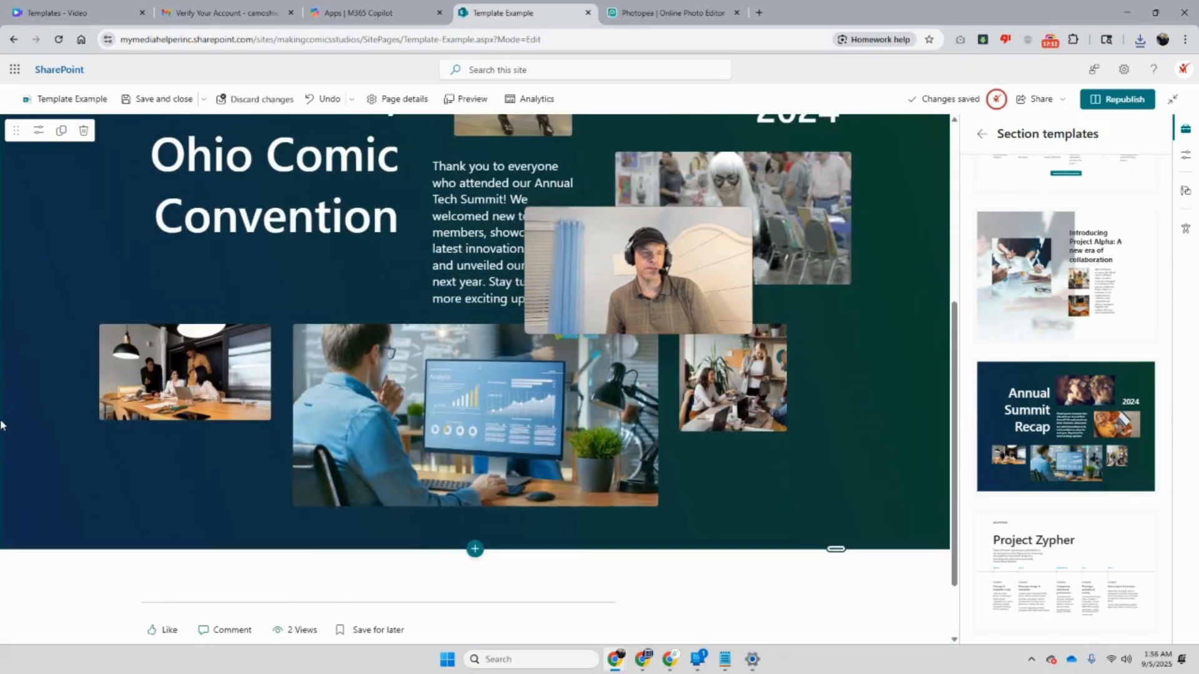
{"action": "scroll", "coordinate": [196, 464], "scroll_direction": "up", "scroll_amount": 1}
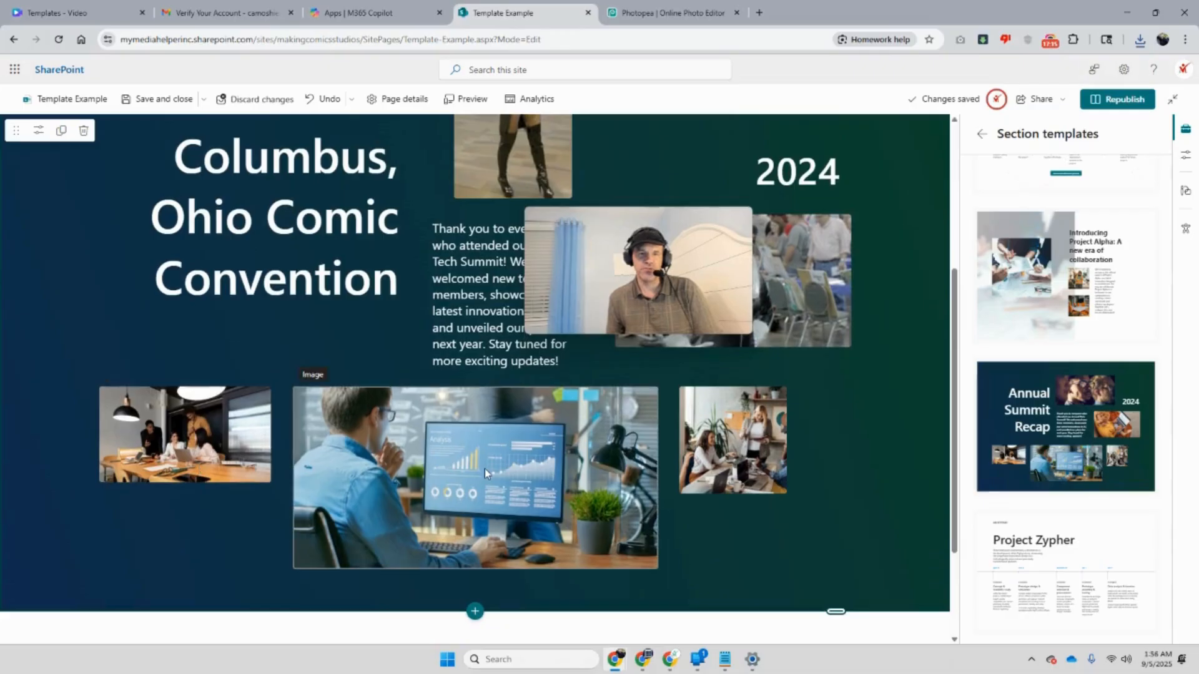
{"action": "left_click", "coordinate": [484, 472]}
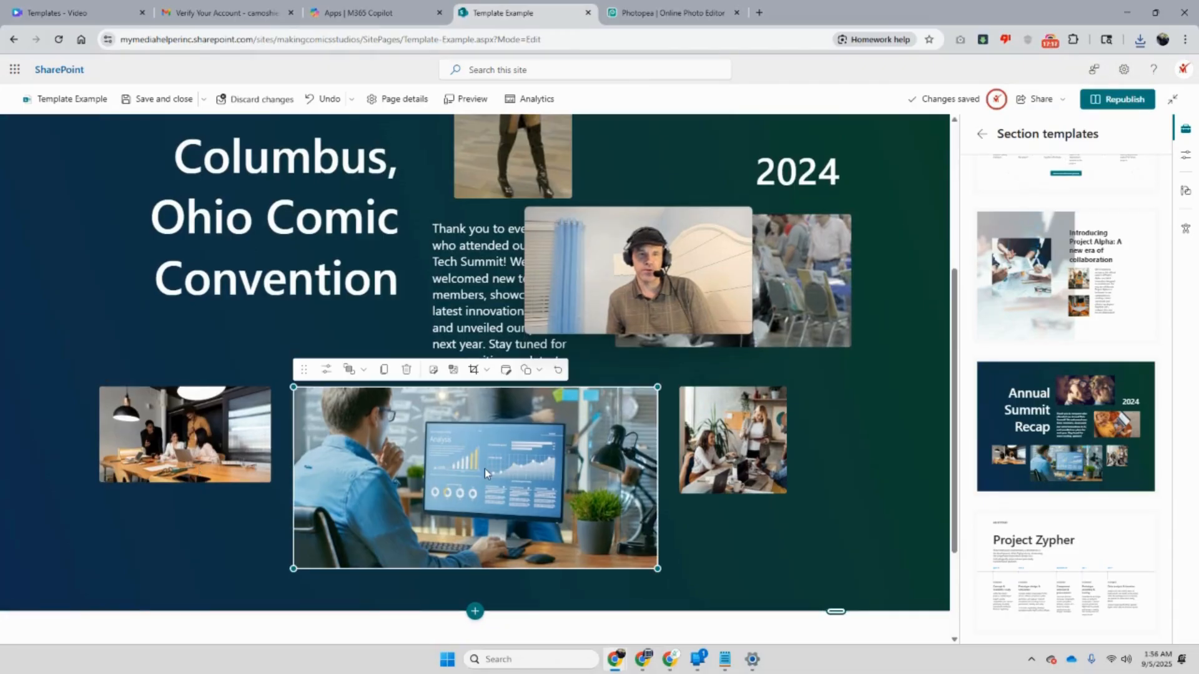
{"action": "left_click", "coordinate": [433, 371]}
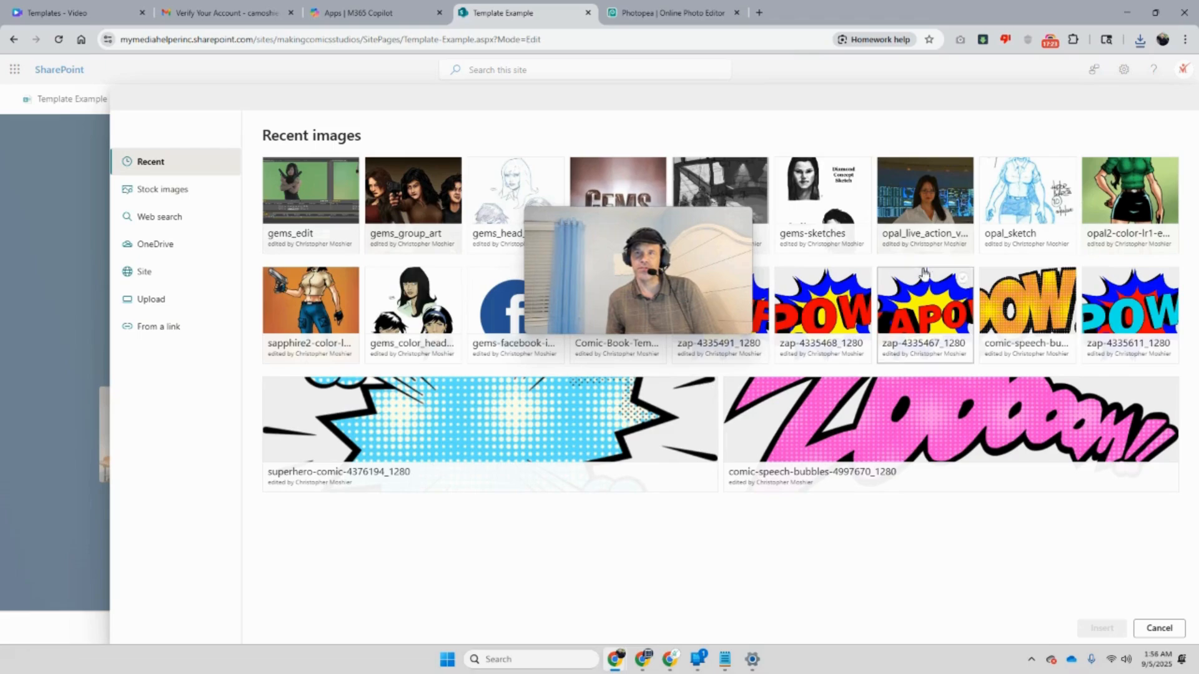
{"action": "left_click", "coordinate": [905, 201]}
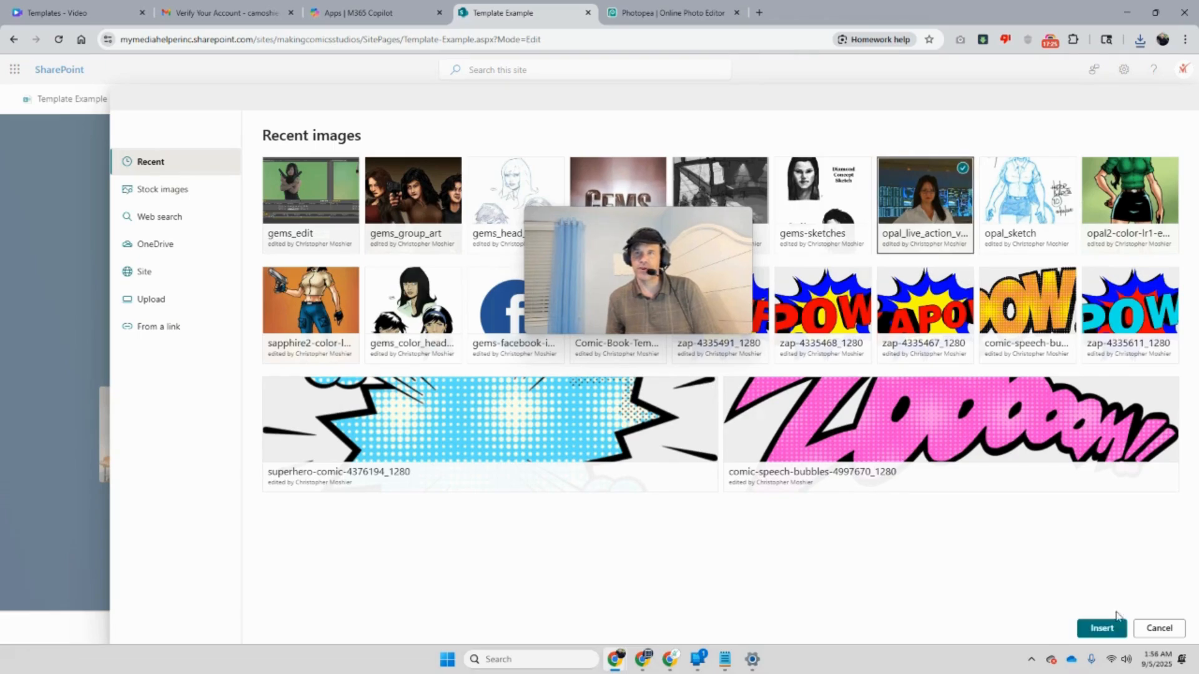
{"action": "left_click", "coordinate": [1100, 632]}
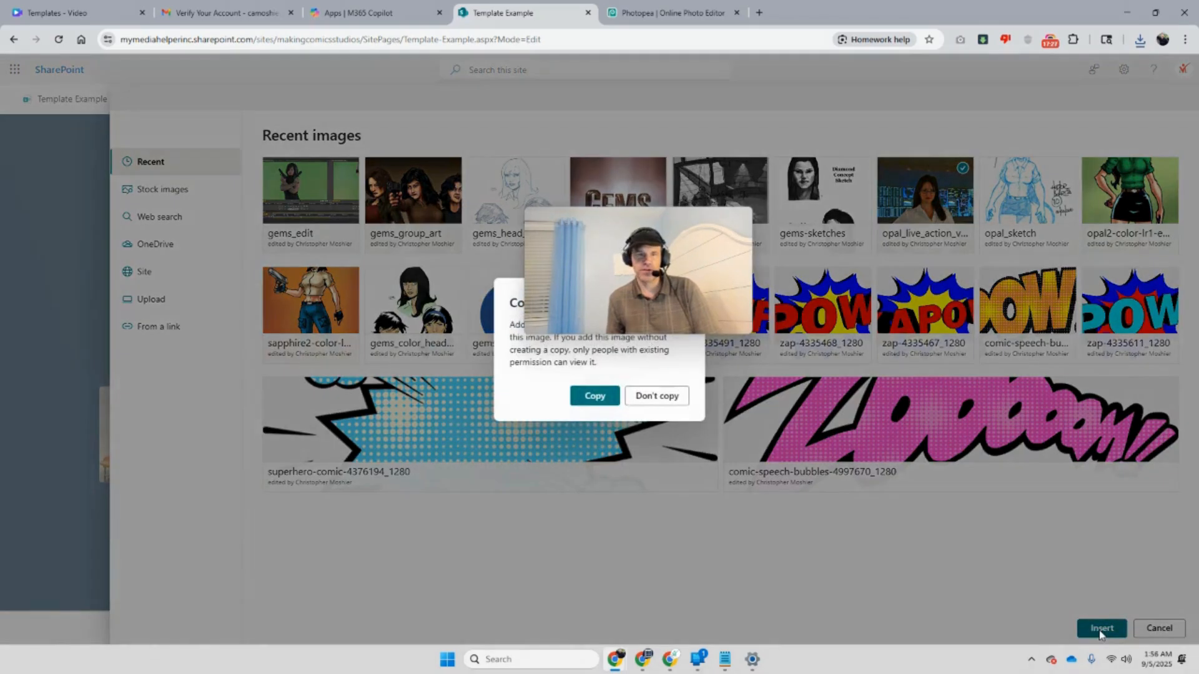
{"action": "left_click", "coordinate": [593, 399]}
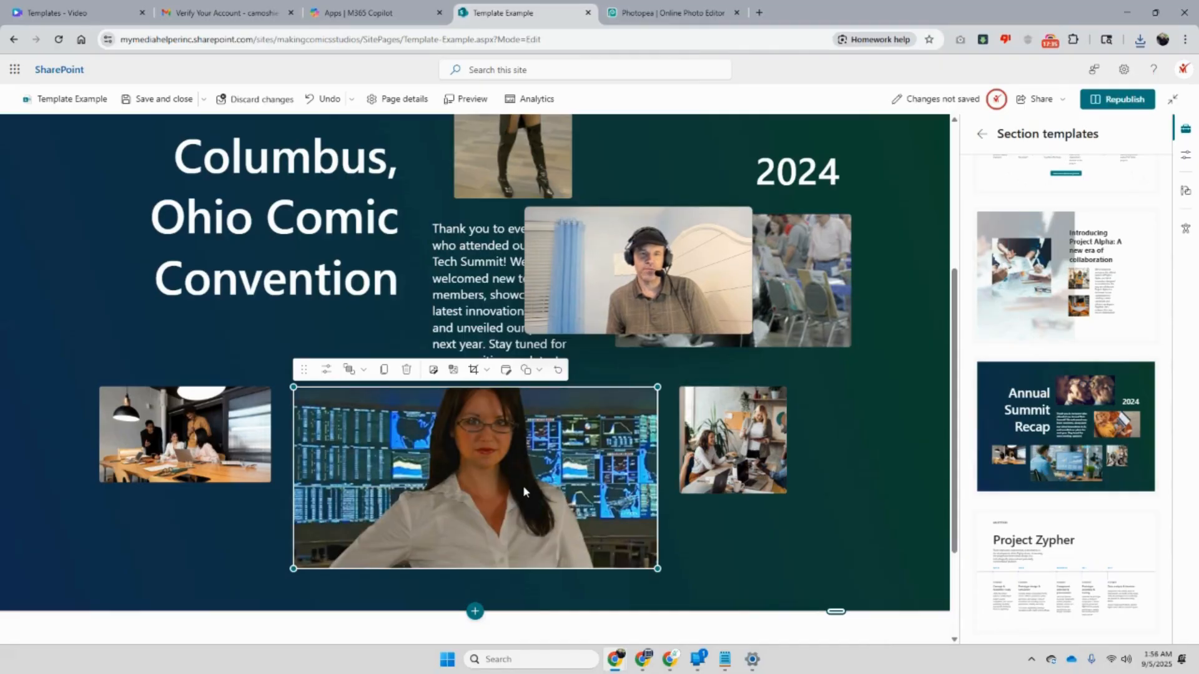
Replace the small conference-table photo with the recent sapphire2 color illustration, inserting it as a copy
{"action": "left_click", "coordinate": [118, 449]}
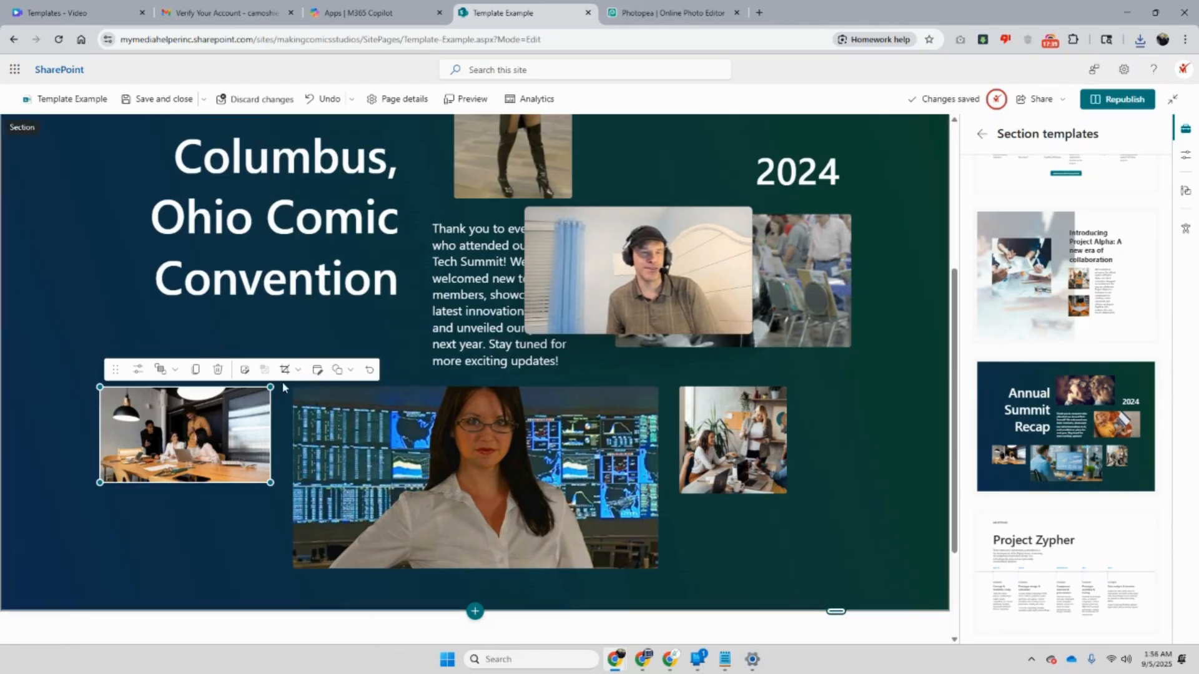
{"action": "left_click", "coordinate": [244, 369]}
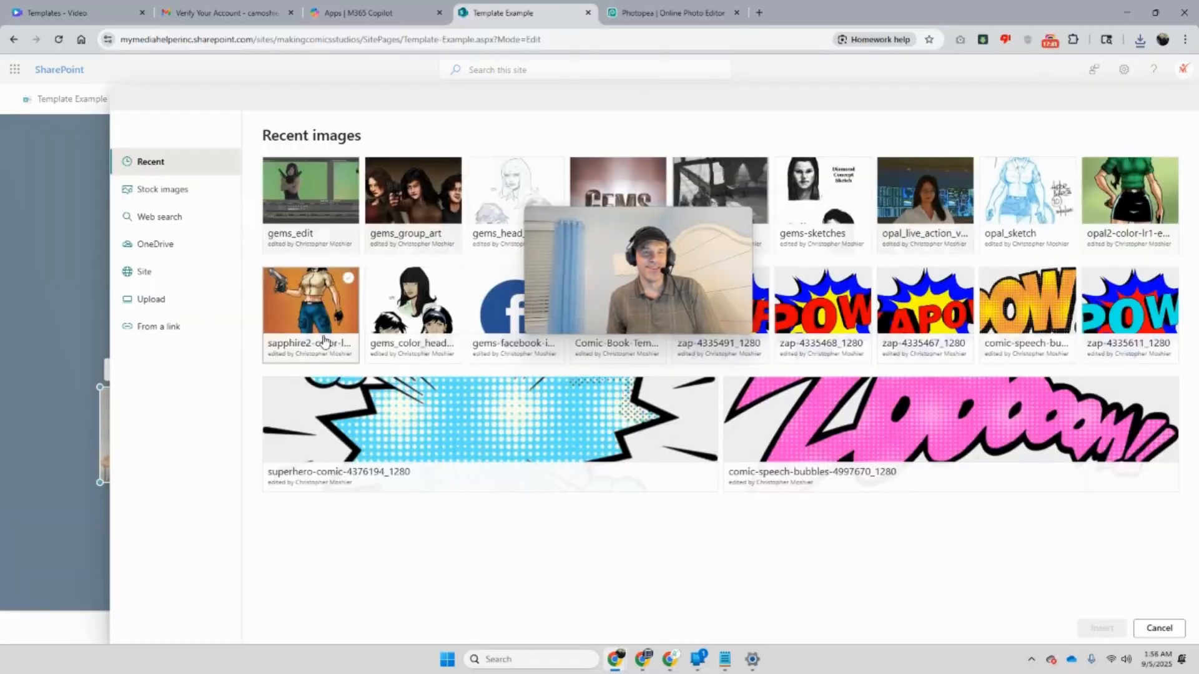
{"action": "left_click", "coordinate": [329, 325]}
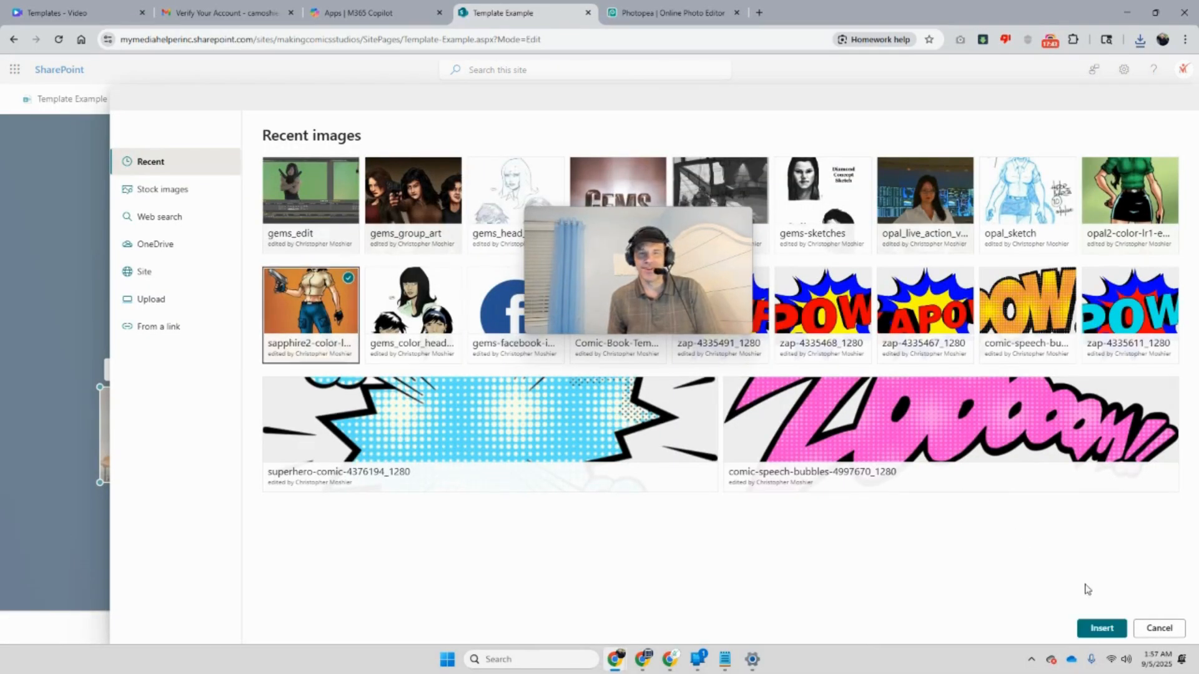
{"action": "left_click", "coordinate": [1102, 629]}
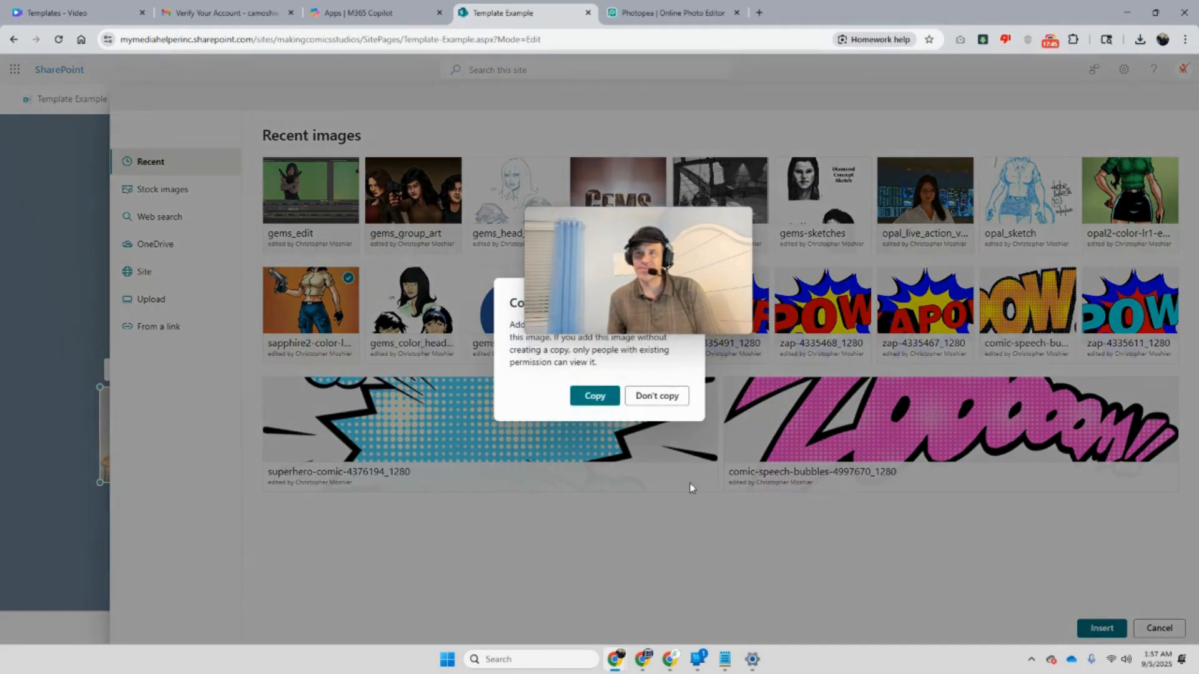
{"action": "left_click", "coordinate": [593, 396]}
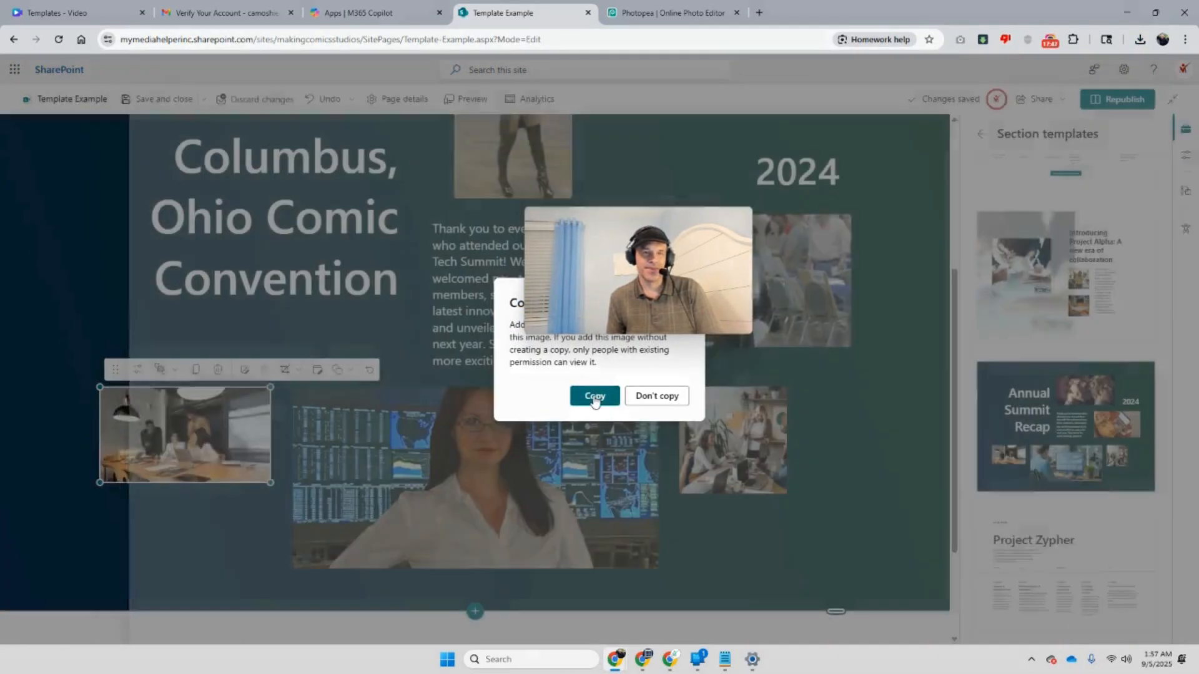
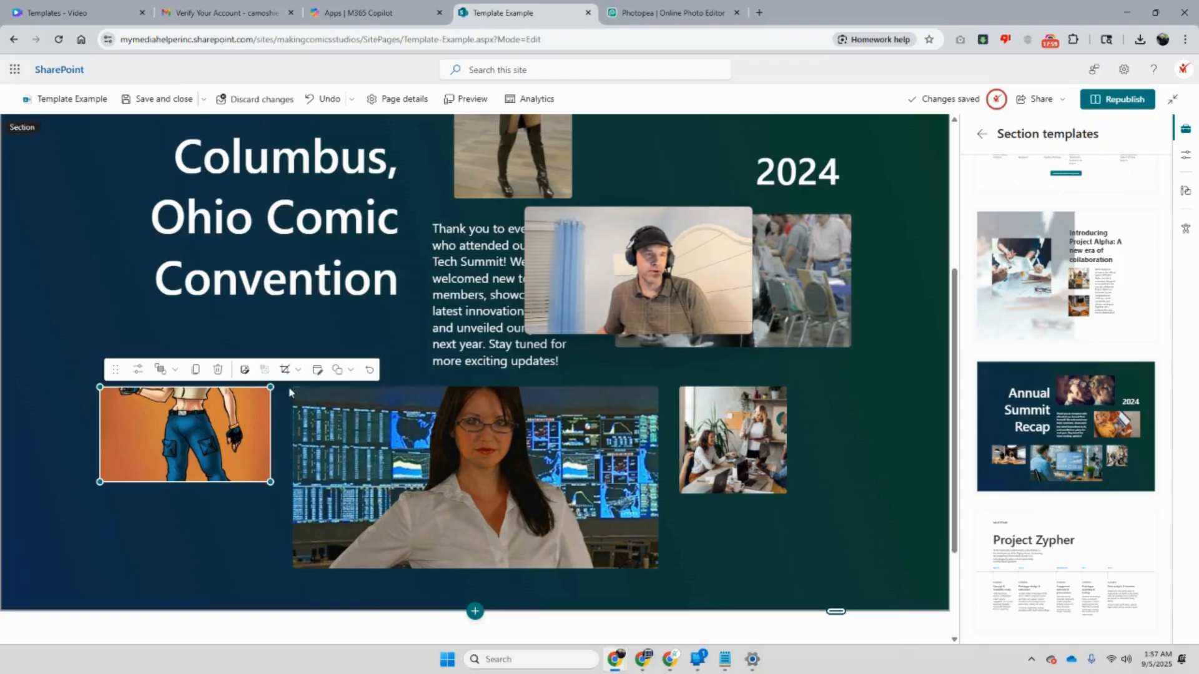
Try the 9:16, Free, 16:9, 4:5 and 5:4 crop ratios on the sapphire illustration, then leave the image editor without saving
{"action": "left_click", "coordinate": [297, 372]}
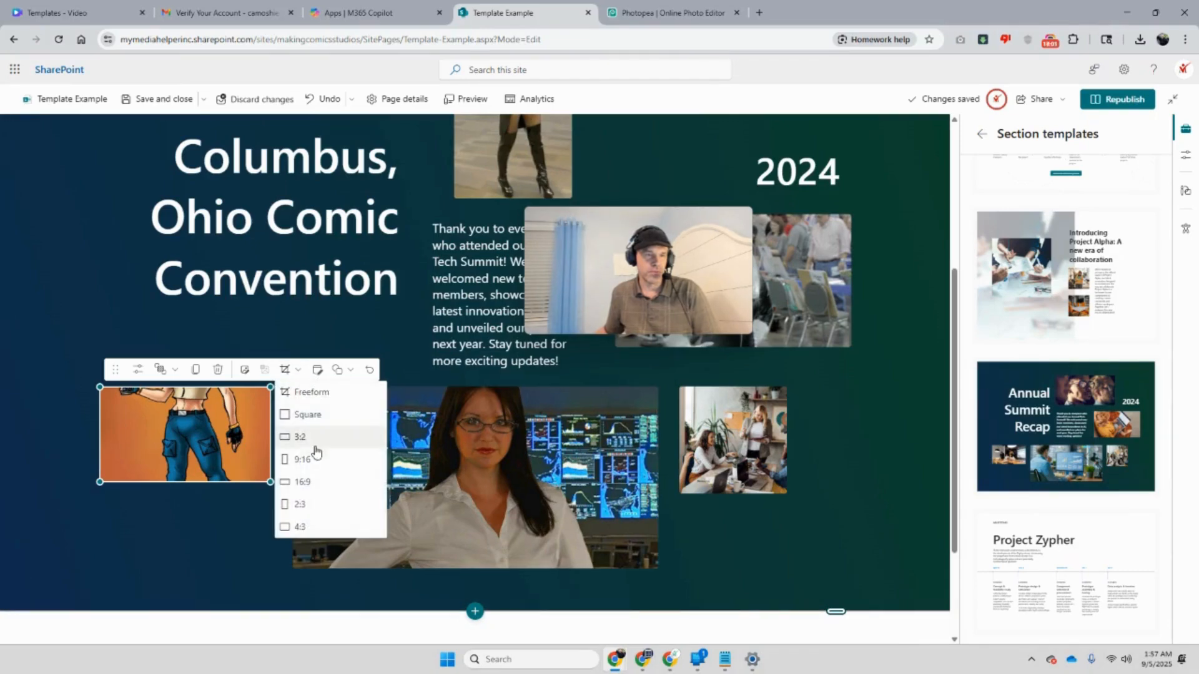
{"action": "left_click", "coordinate": [337, 374]}
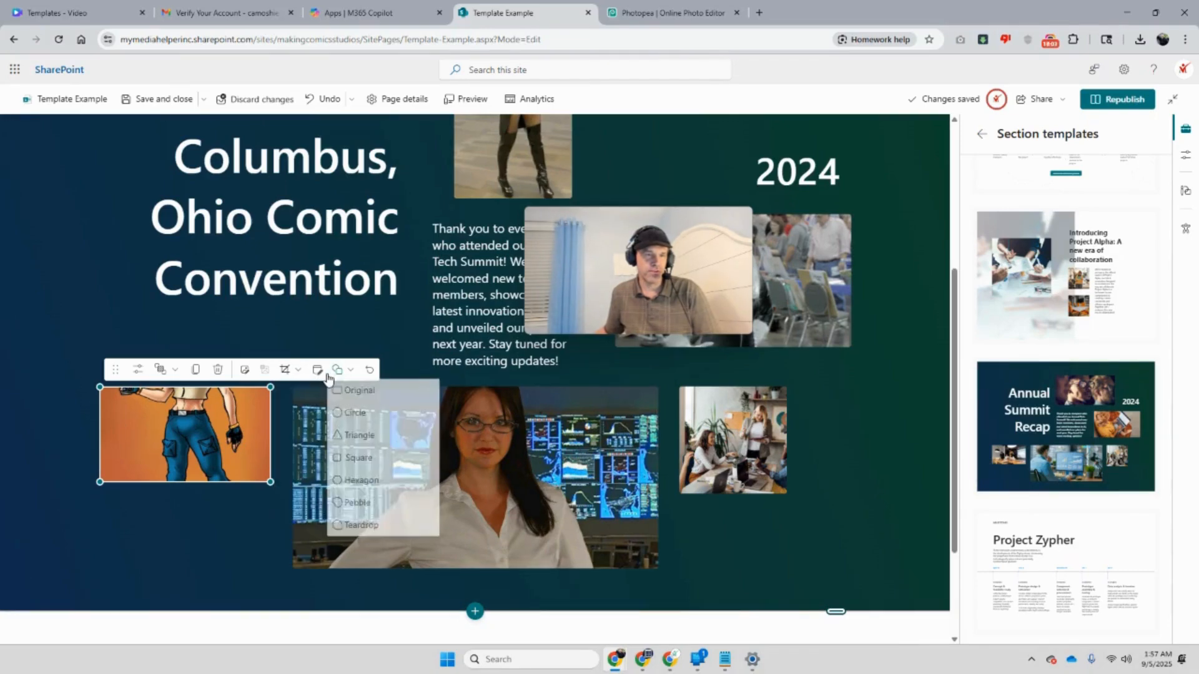
{"action": "left_click", "coordinate": [318, 370]}
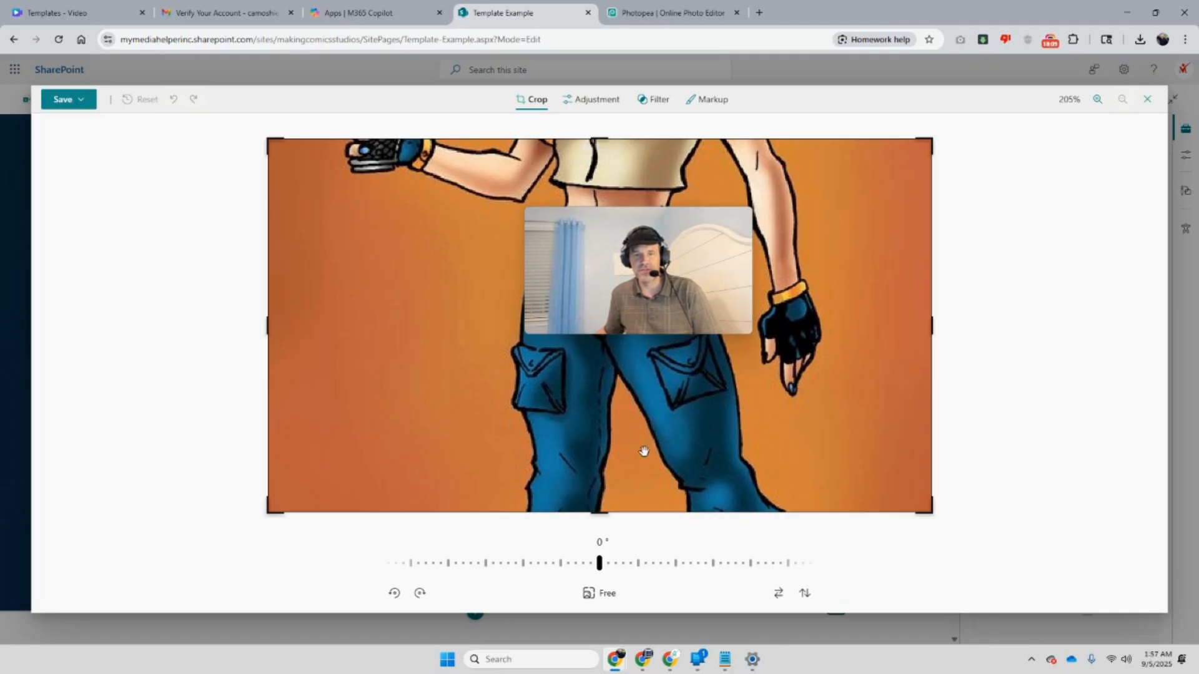
{"action": "left_click", "coordinate": [598, 593]}
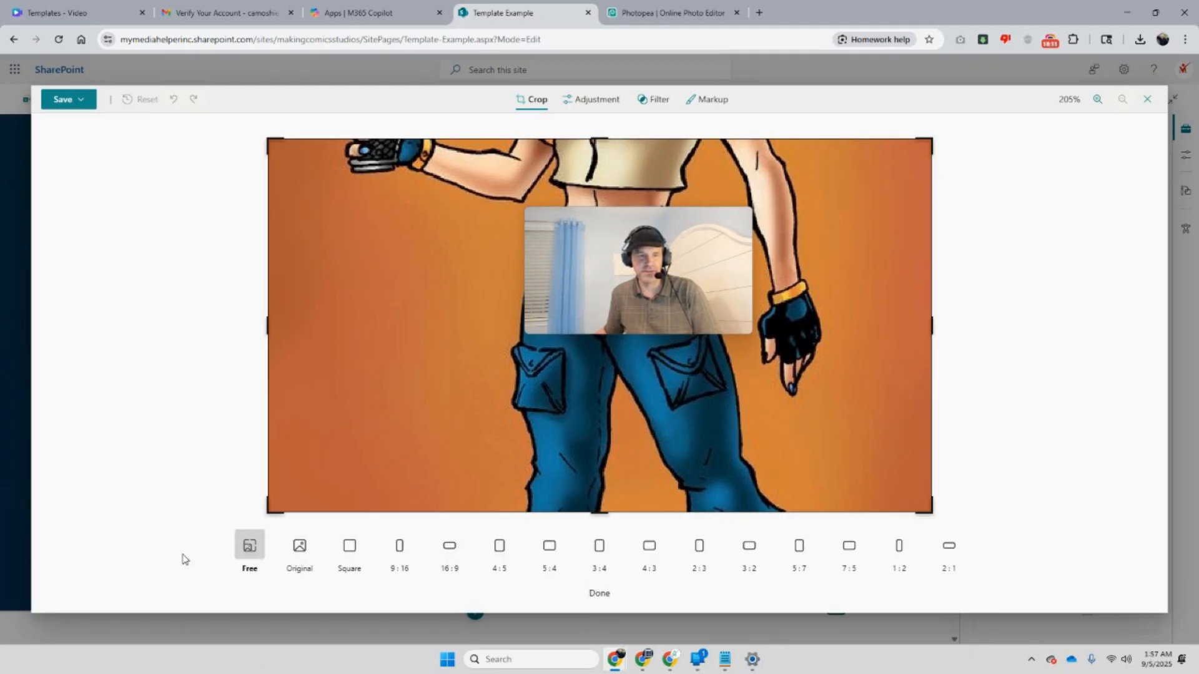
{"action": "left_click", "coordinate": [400, 550]}
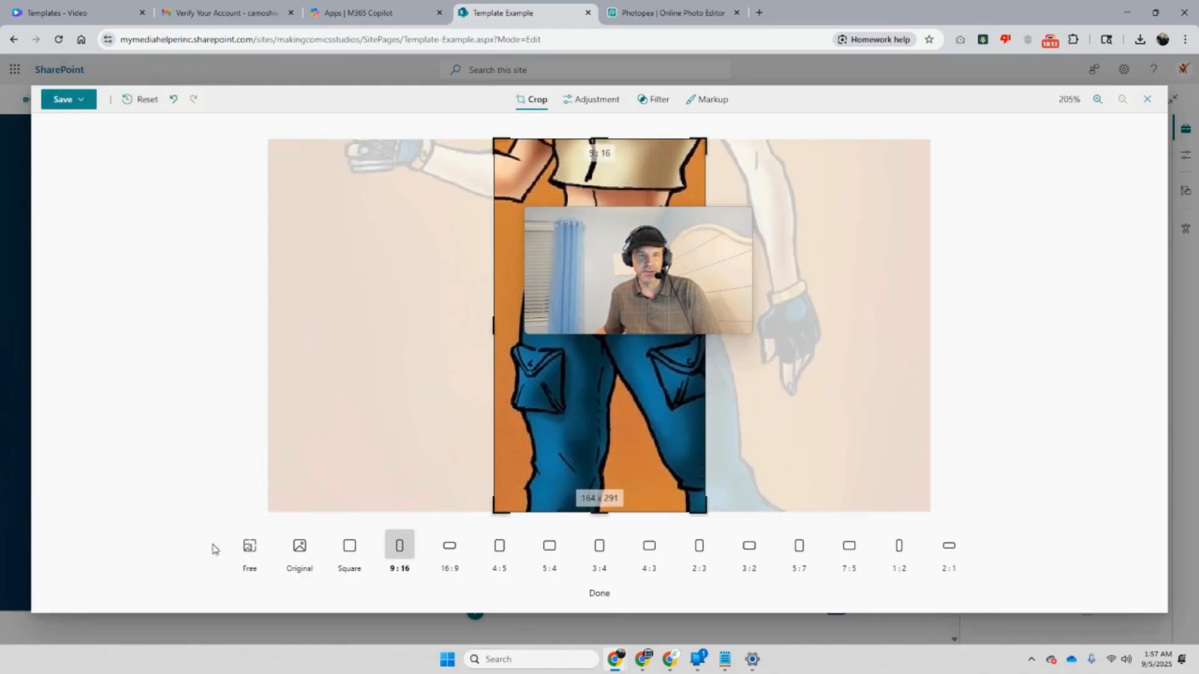
{"action": "left_click", "coordinate": [249, 554]}
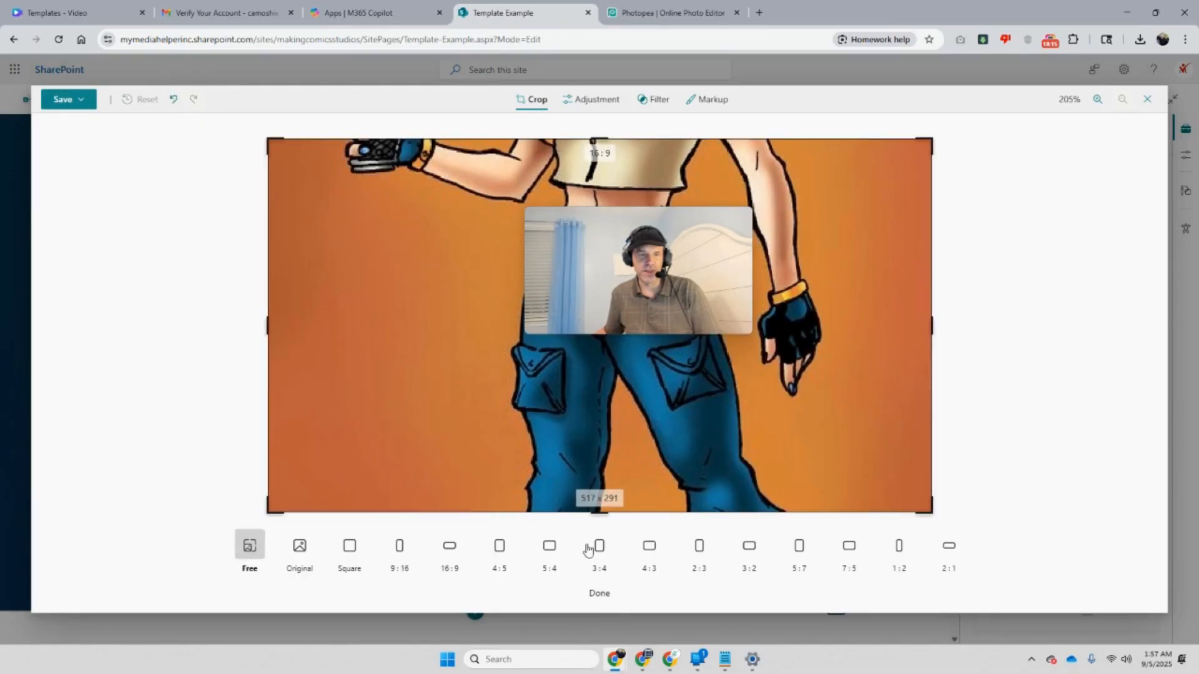
{"action": "left_click", "coordinate": [449, 554]}
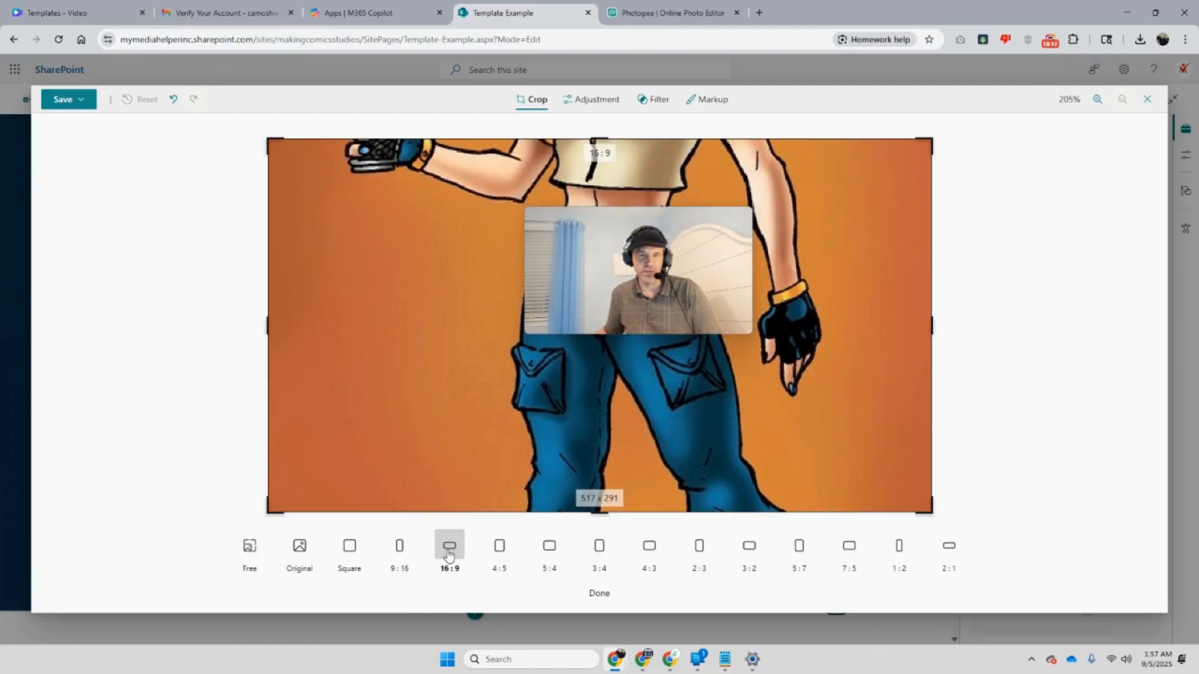
{"action": "left_click", "coordinate": [511, 557]}
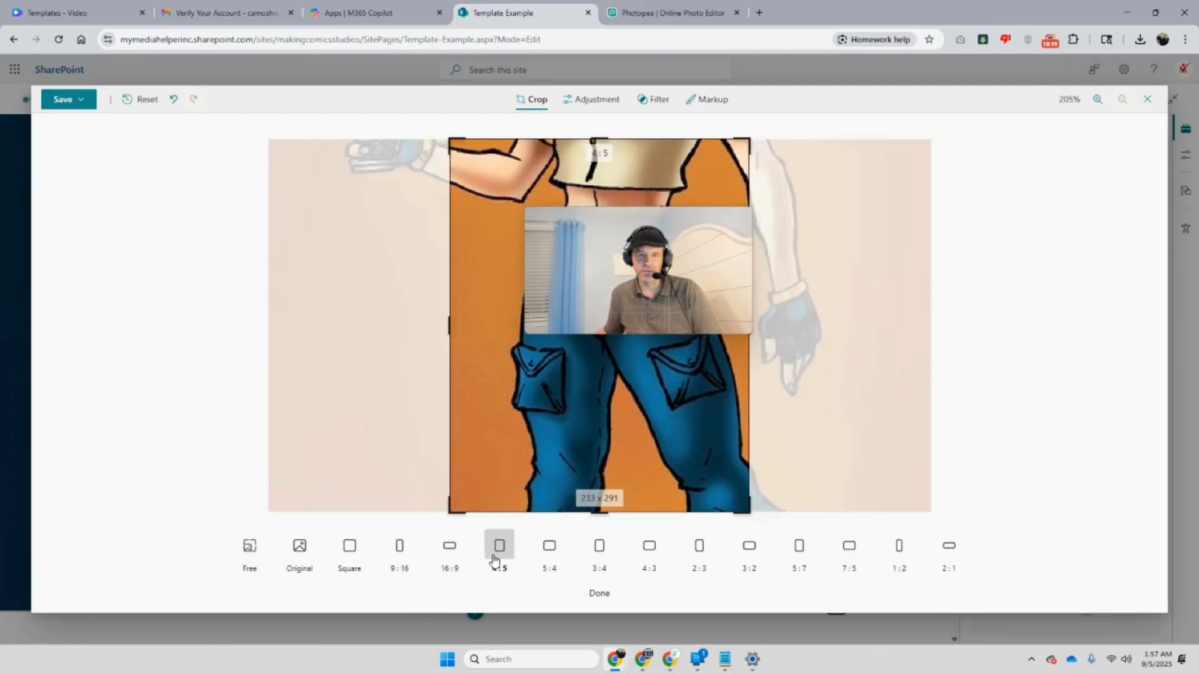
{"action": "left_click", "coordinate": [548, 559]}
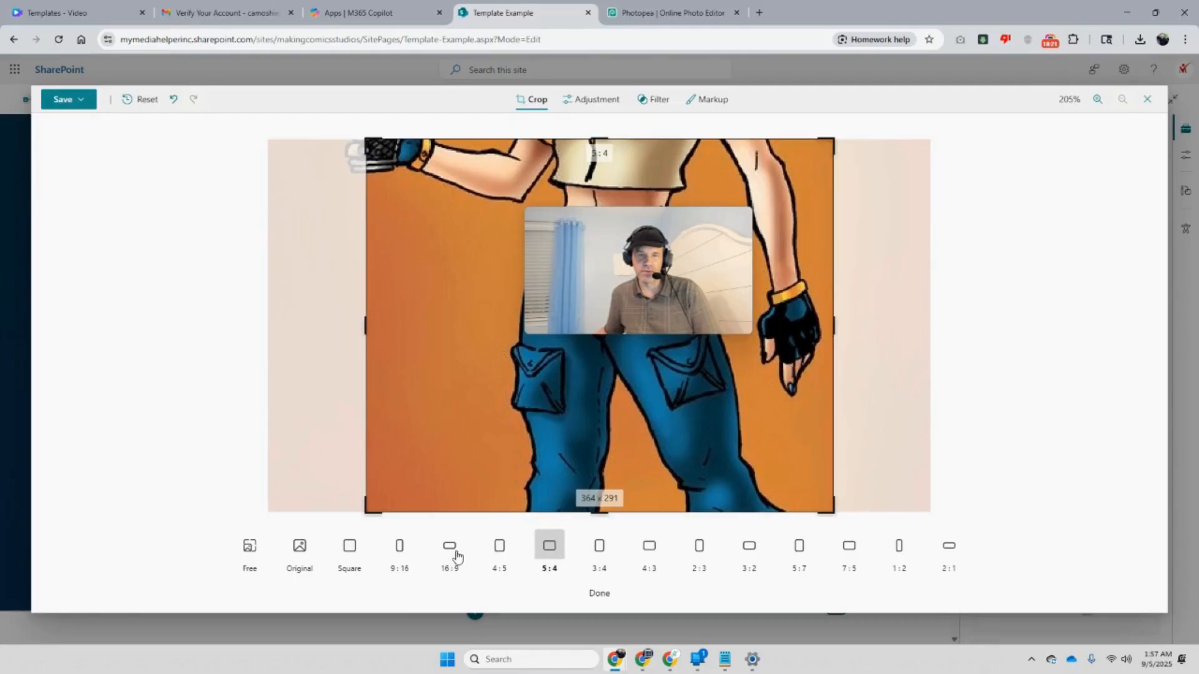
{"action": "left_click", "coordinate": [457, 556]}
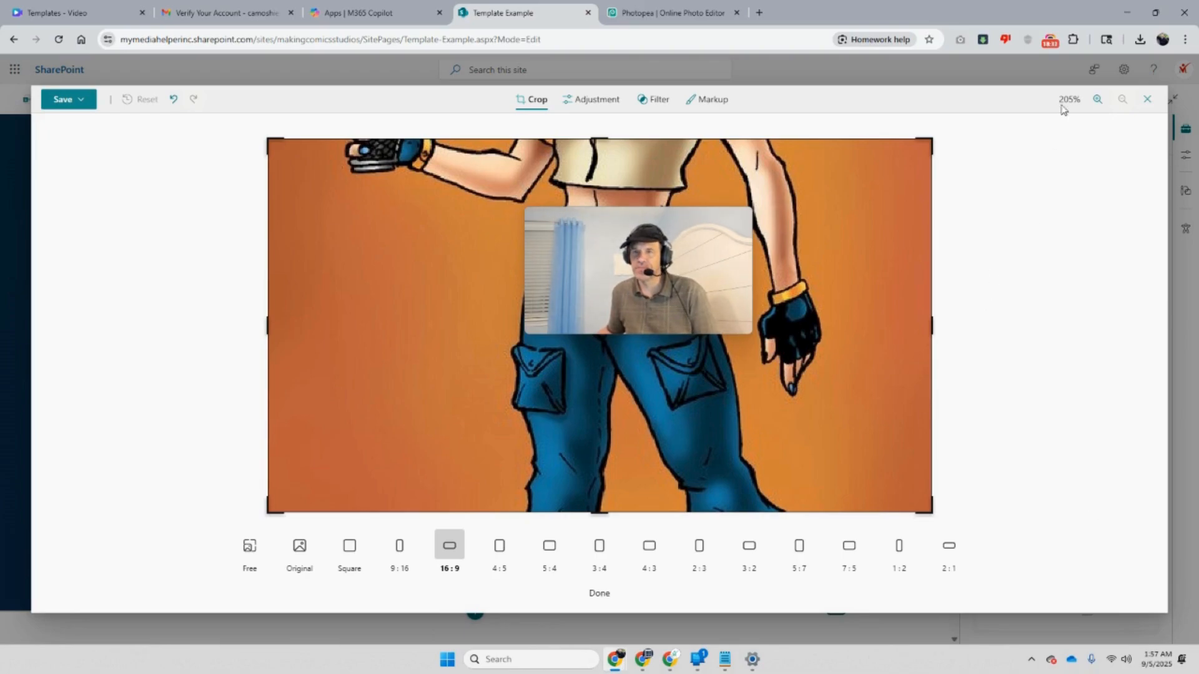
{"action": "left_click", "coordinate": [1146, 101]}
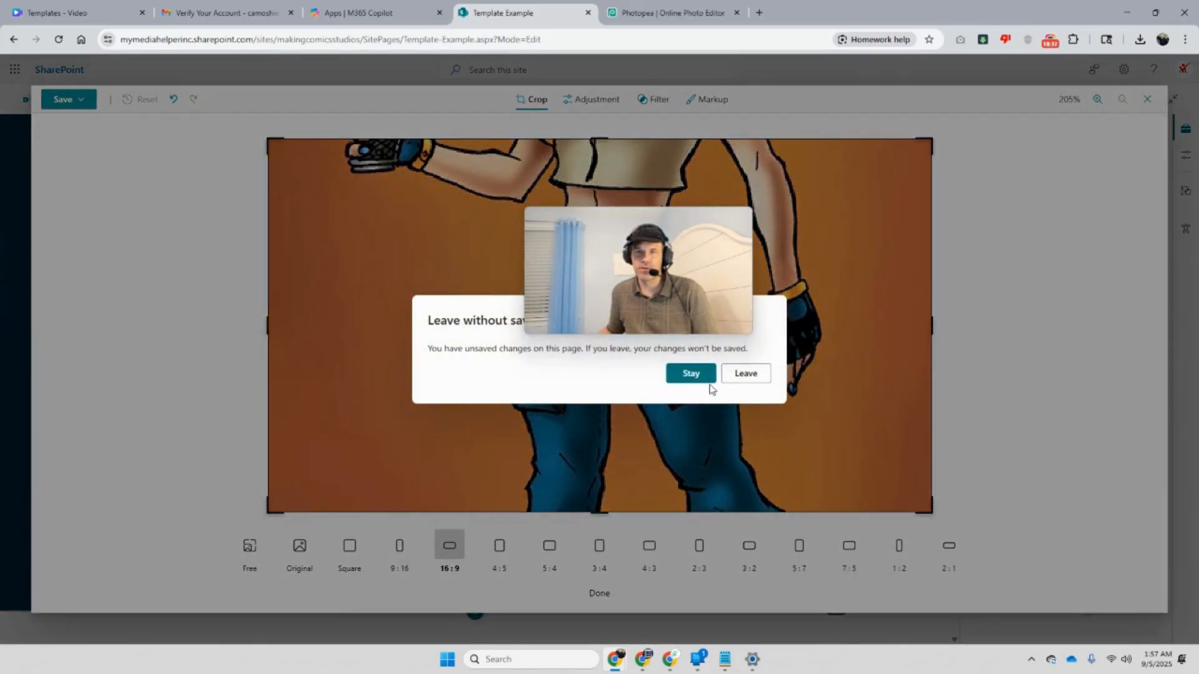
{"action": "left_click", "coordinate": [745, 373]}
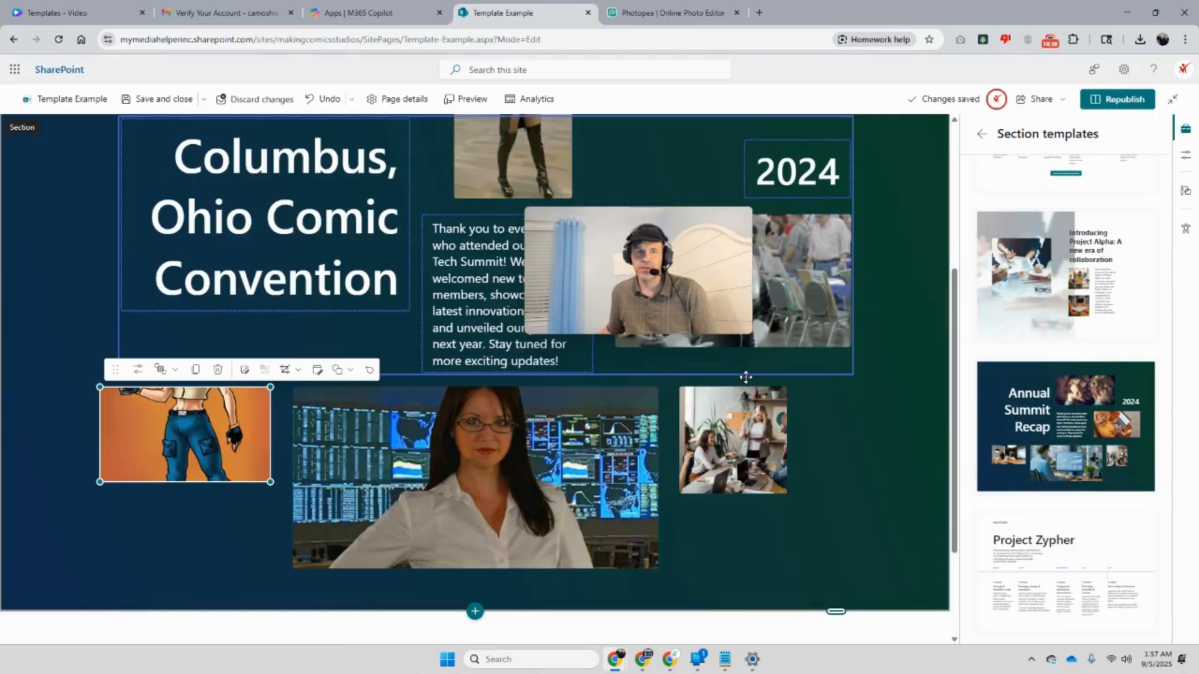
Republish the Template Example page and review the published convention section
{"action": "left_click", "coordinate": [1120, 99]}
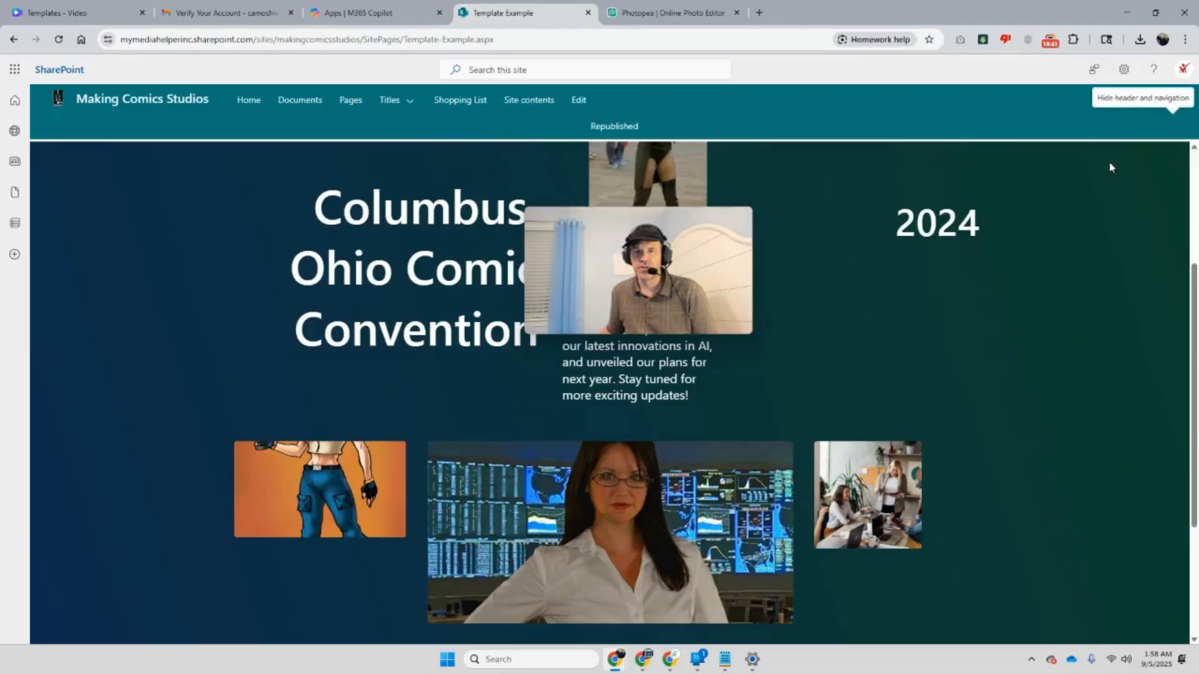
{"action": "scroll", "coordinate": [1108, 212], "scroll_direction": "down", "scroll_amount": 3}
{"action": "scroll", "coordinate": [1102, 222], "scroll_direction": "up", "scroll_amount": 6}
{"action": "scroll", "coordinate": [1093, 235], "scroll_direction": "down", "scroll_amount": 4}
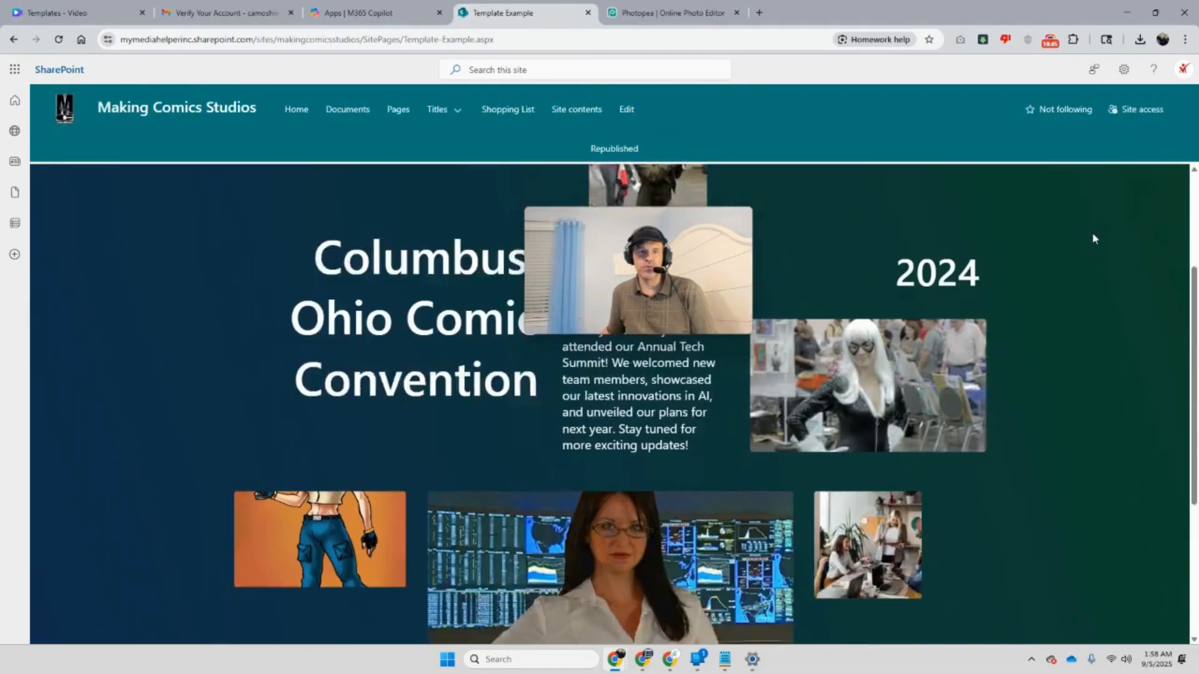
{"action": "scroll", "coordinate": [1094, 235], "scroll_direction": "up", "scroll_amount": 3}
Go to the Making Comics Studios site contents and open the site's settings there
{"action": "left_click", "coordinate": [1123, 69]}
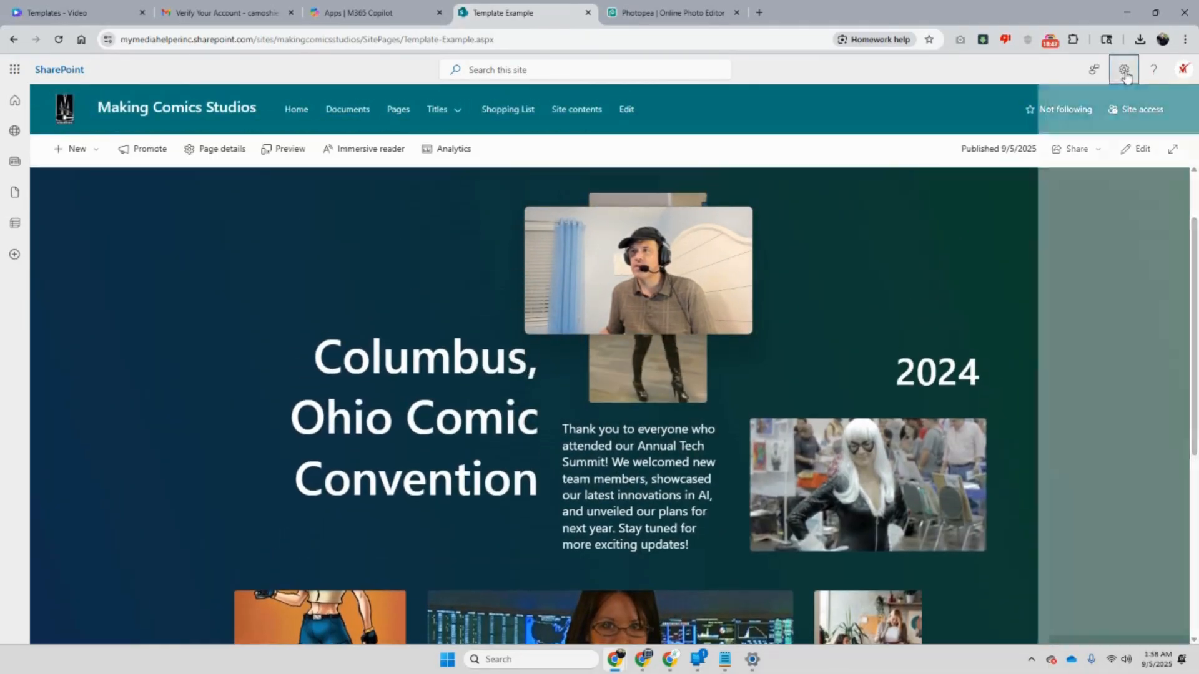
{"action": "left_click", "coordinate": [1048, 191]}
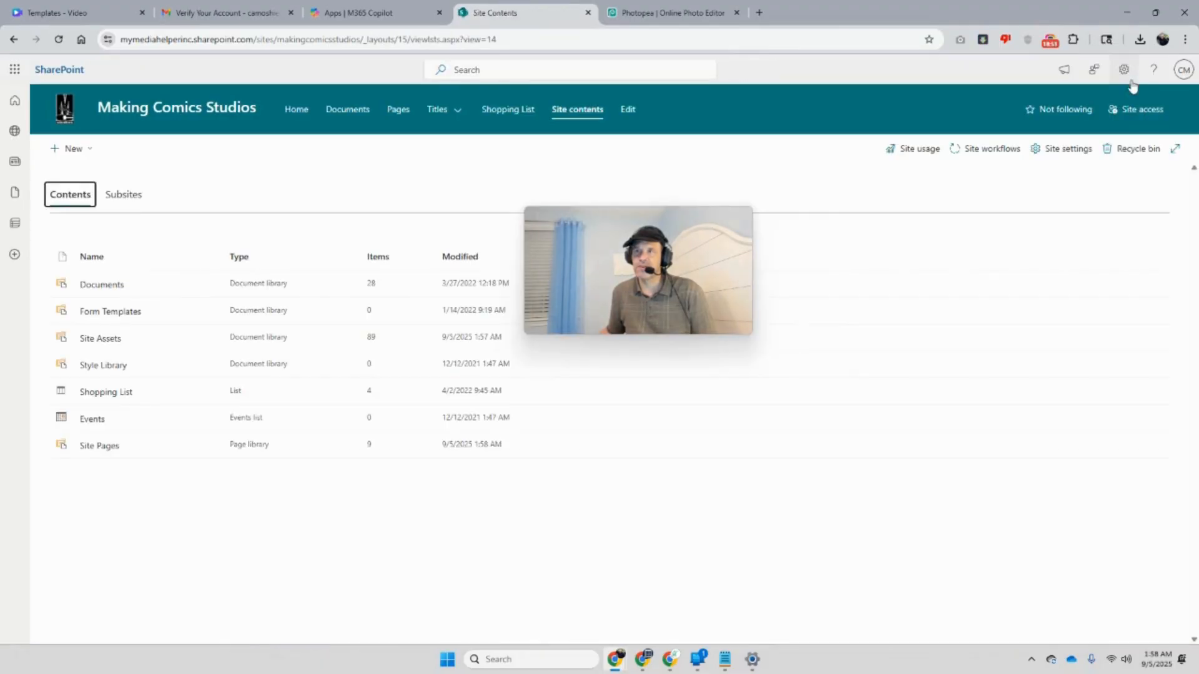
{"action": "left_click", "coordinate": [1124, 71]}
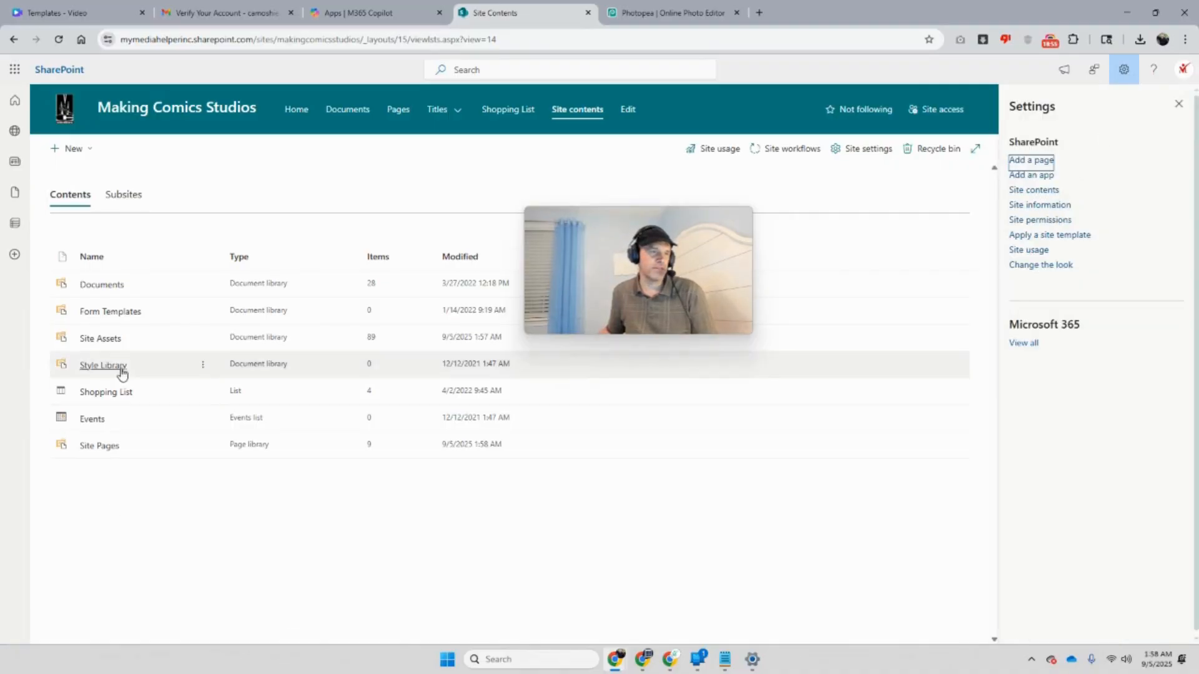
Open the Template-Example folder inside the SitePages folder of the Site Assets library
{"action": "left_click", "coordinate": [112, 343]}
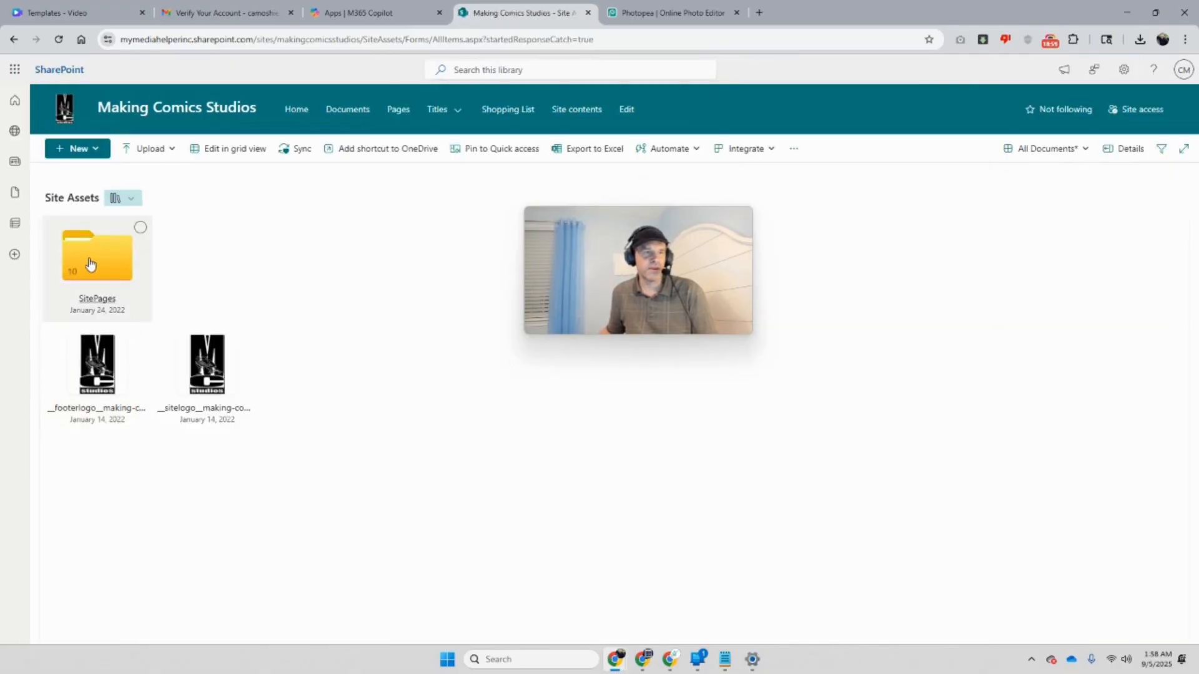
{"action": "left_click", "coordinate": [91, 264]}
{"action": "left_click_drag", "start_coordinate": [794, 284], "coordinate": [758, 393]}
{"action": "left_click_drag", "start_coordinate": [681, 296], "coordinate": [550, 471]}
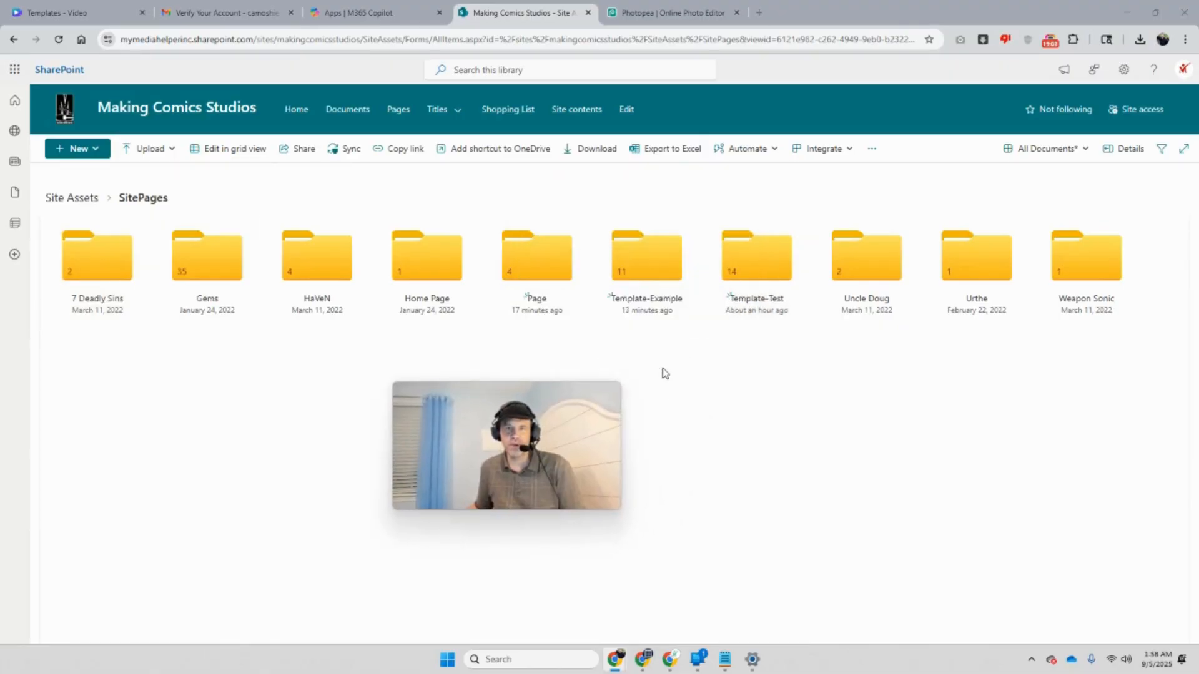
{"action": "left_click", "coordinate": [644, 262]}
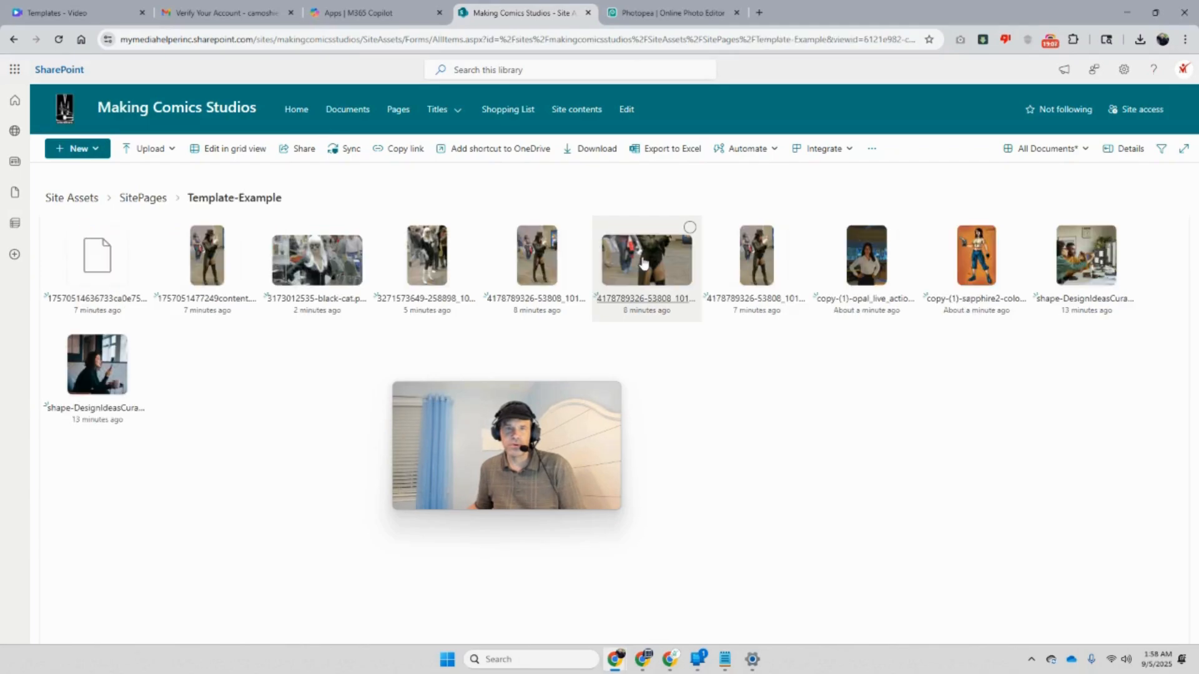
Crop the copied sapphire2 color illustration freely to the head and upper body, save it over the same file, and close the viewer
{"action": "left_click", "coordinate": [986, 265]}
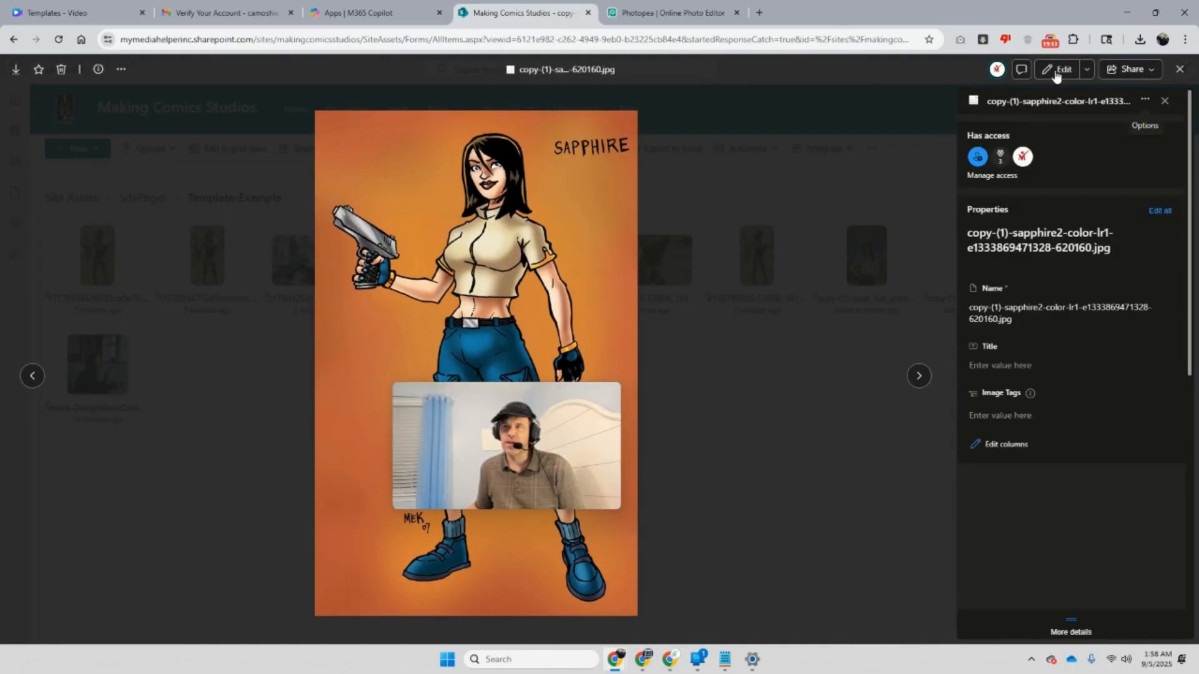
{"action": "left_click", "coordinate": [1055, 72]}
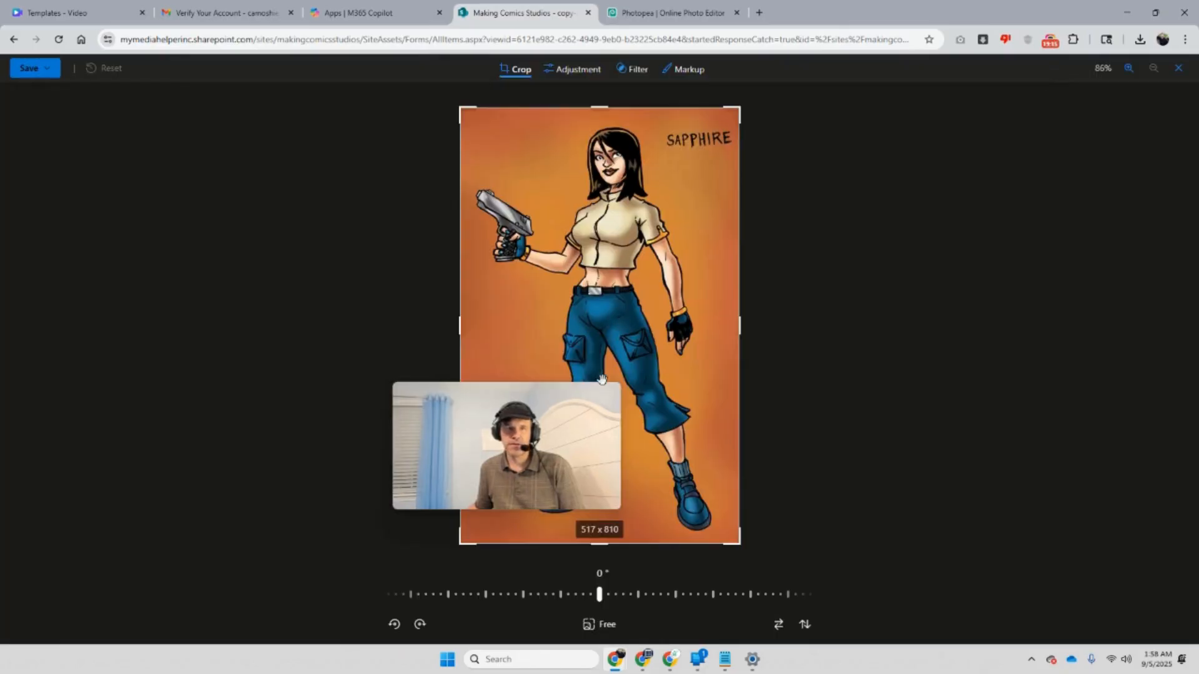
{"action": "left_click_drag", "start_coordinate": [590, 408], "coordinate": [971, 286]}
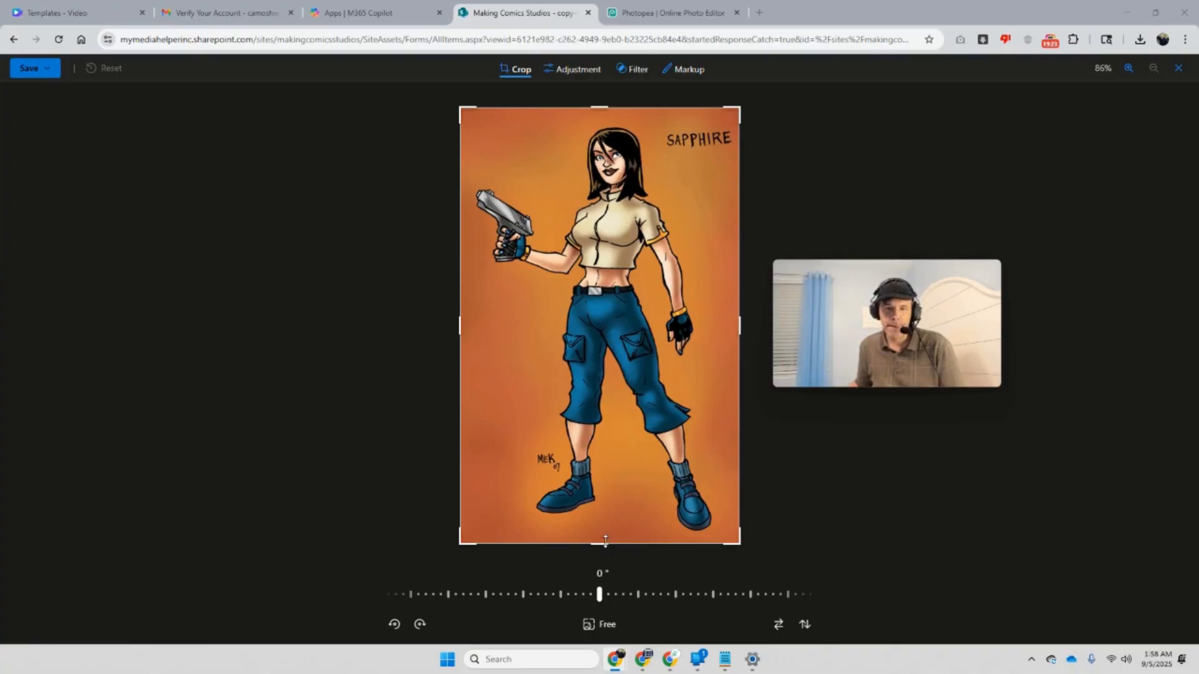
{"action": "left_click_drag", "start_coordinate": [605, 541], "coordinate": [642, 346]}
{"action": "left_click_drag", "start_coordinate": [608, 109], "coordinate": [607, 143]}
{"action": "left_click_drag", "start_coordinate": [593, 549], "coordinate": [629, 423]}
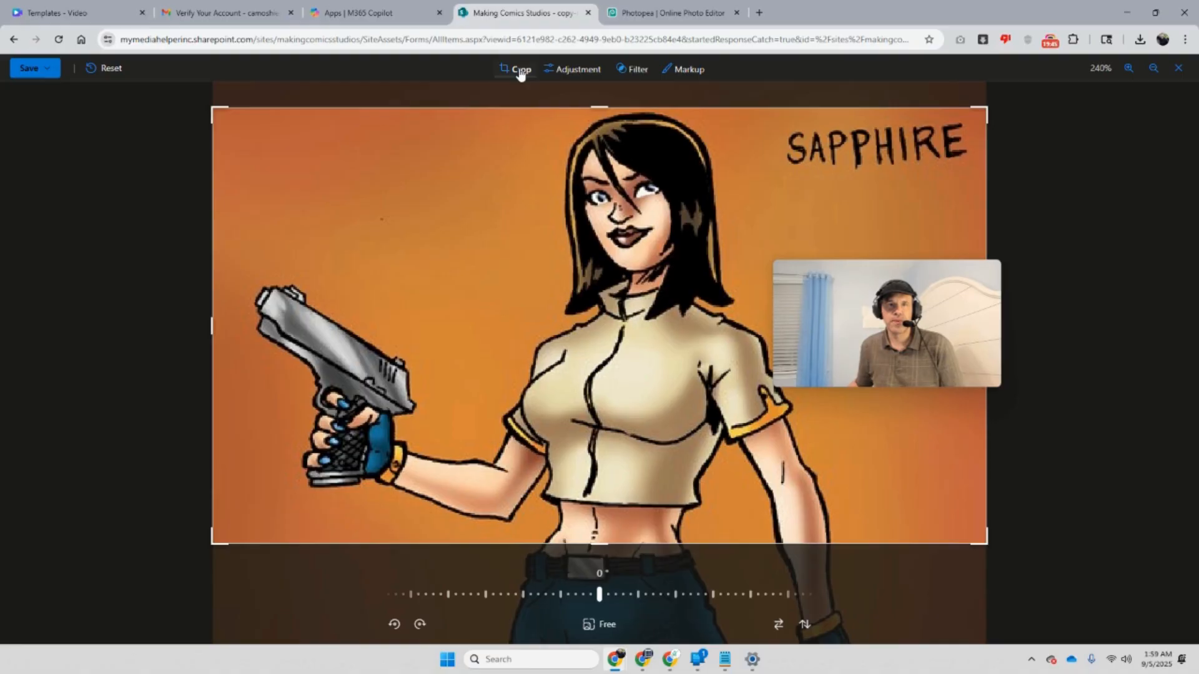
{"action": "left_click", "coordinate": [28, 70]}
{"action": "left_click", "coordinate": [33, 98]}
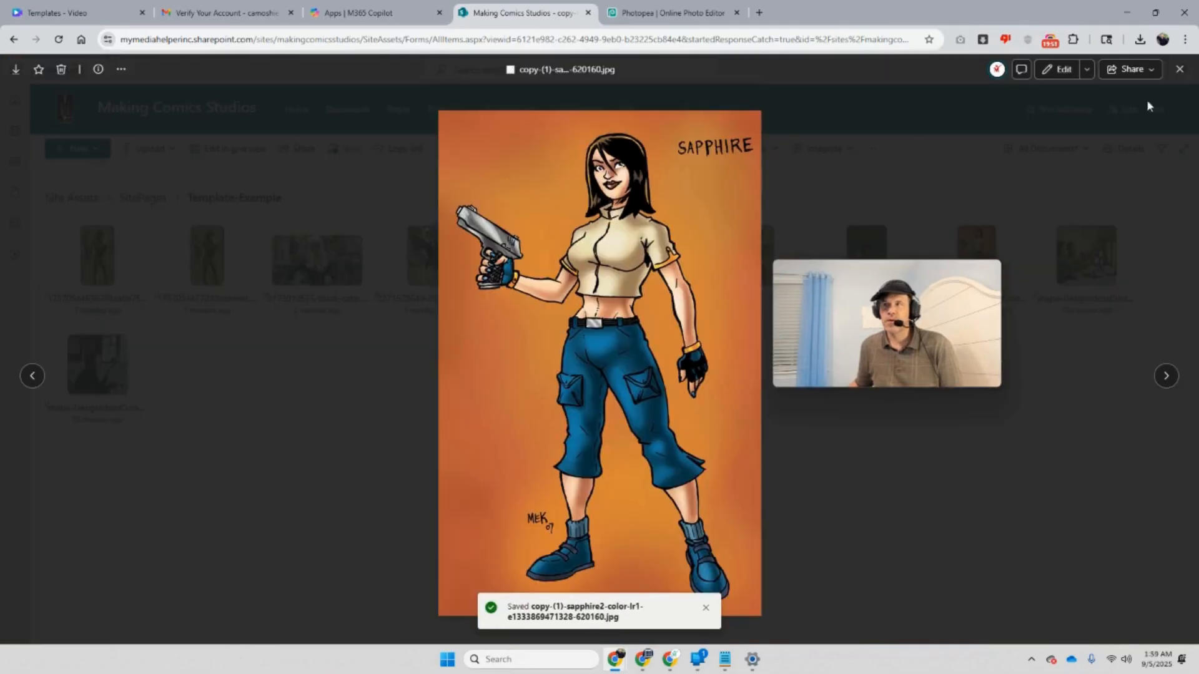
{"action": "left_click", "coordinate": [1177, 70]}
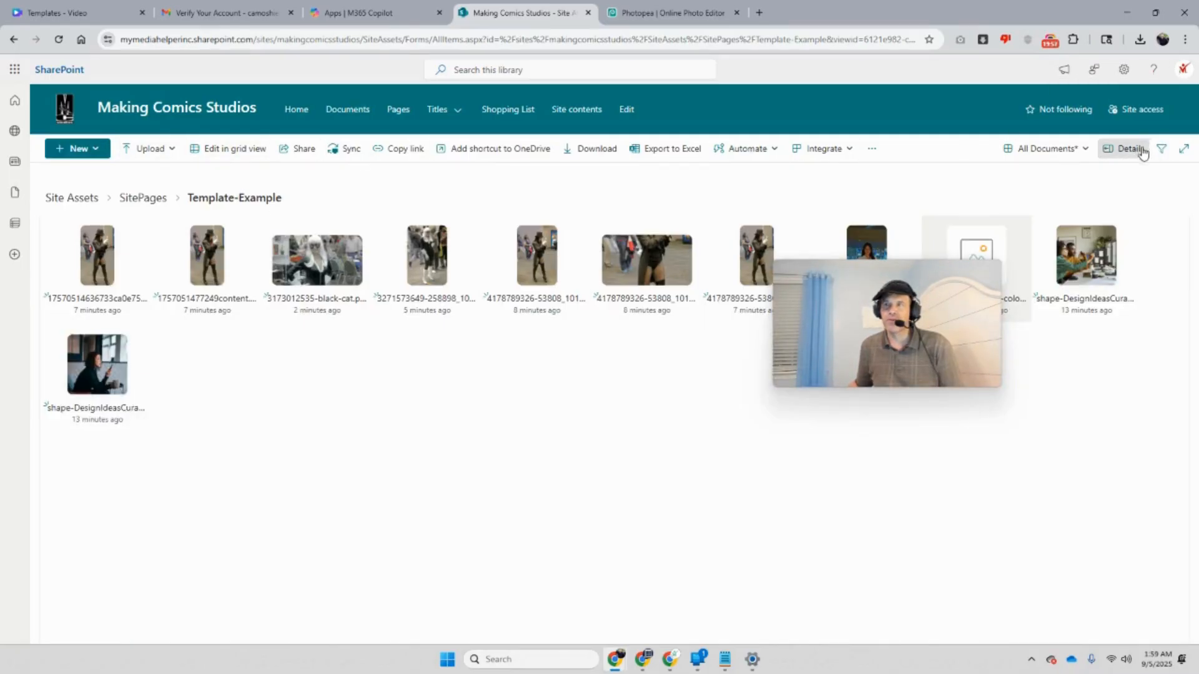
Open Template-Example.aspx from the Site Pages library in the site contents and review its convention images
{"action": "left_click", "coordinate": [1124, 68]}
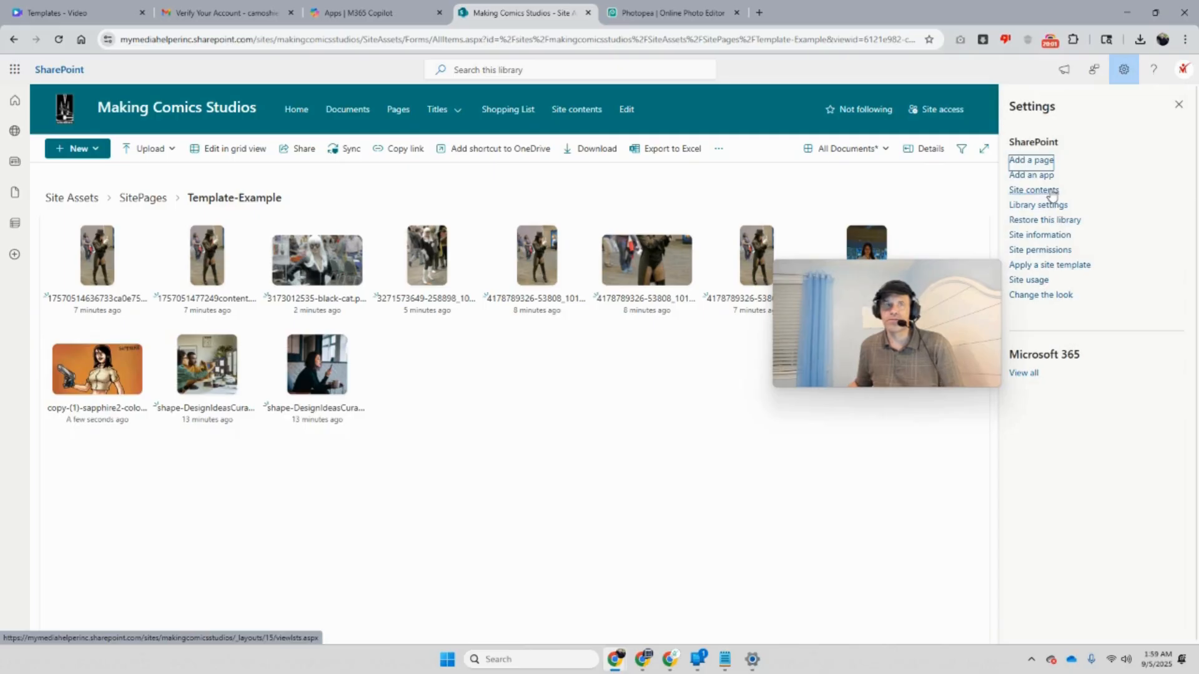
{"action": "left_click", "coordinate": [1052, 193]}
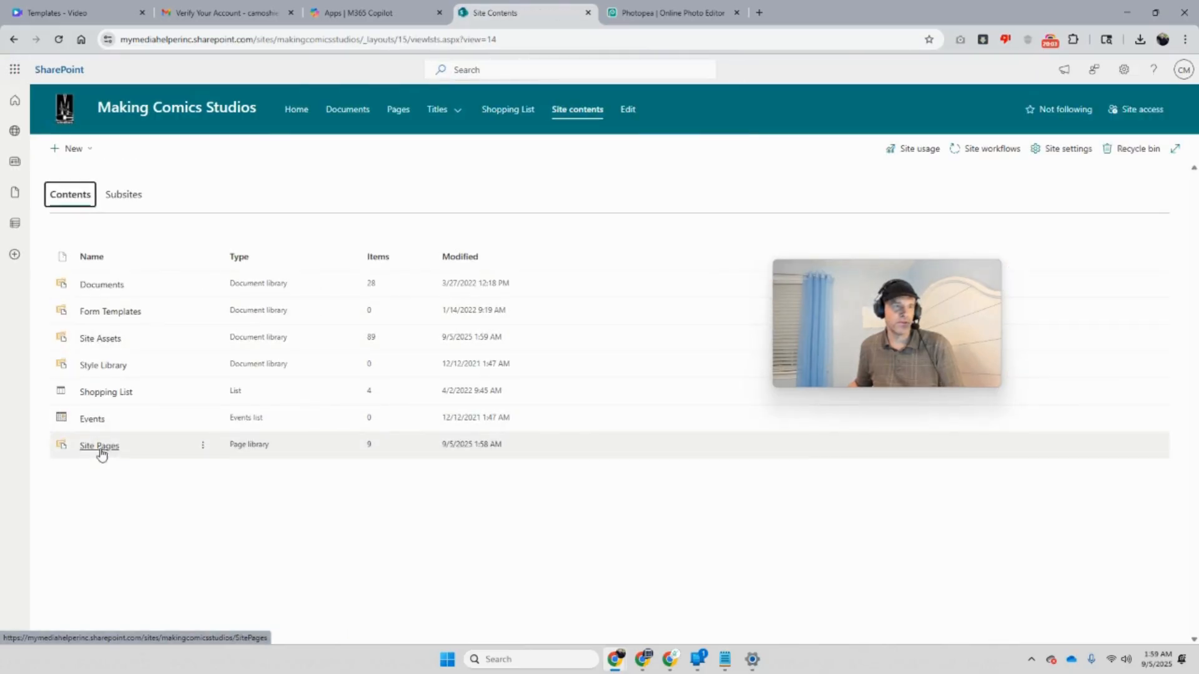
{"action": "left_click", "coordinate": [100, 446]}
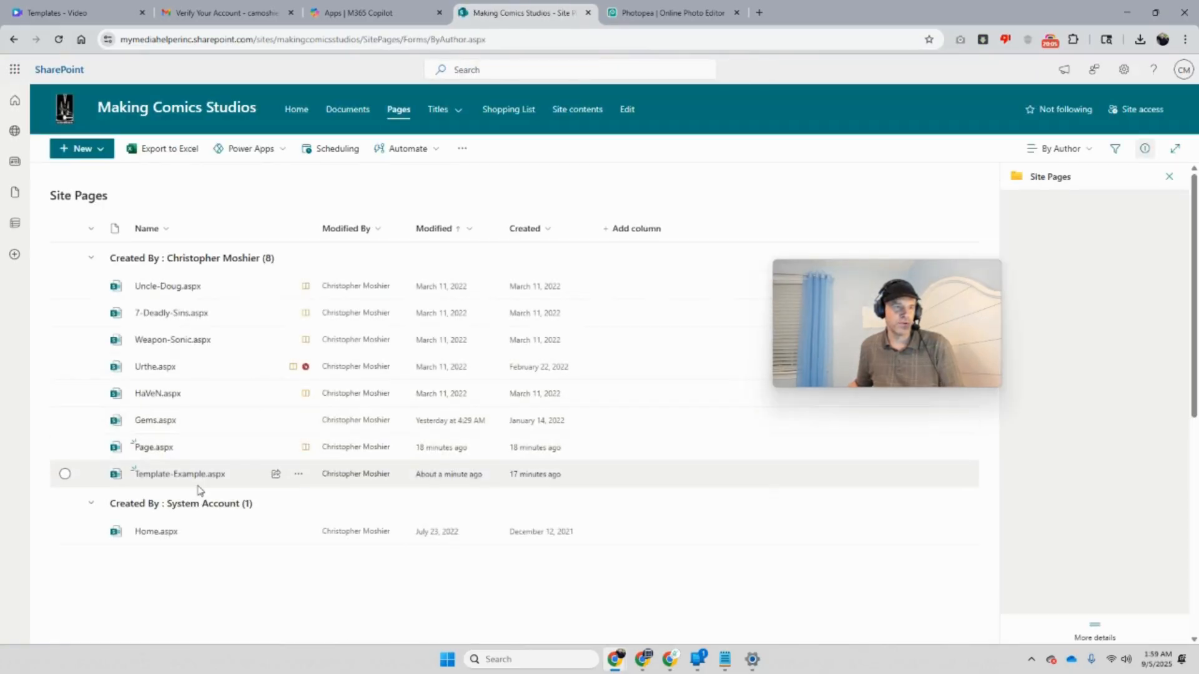
{"action": "left_click", "coordinate": [177, 474]}
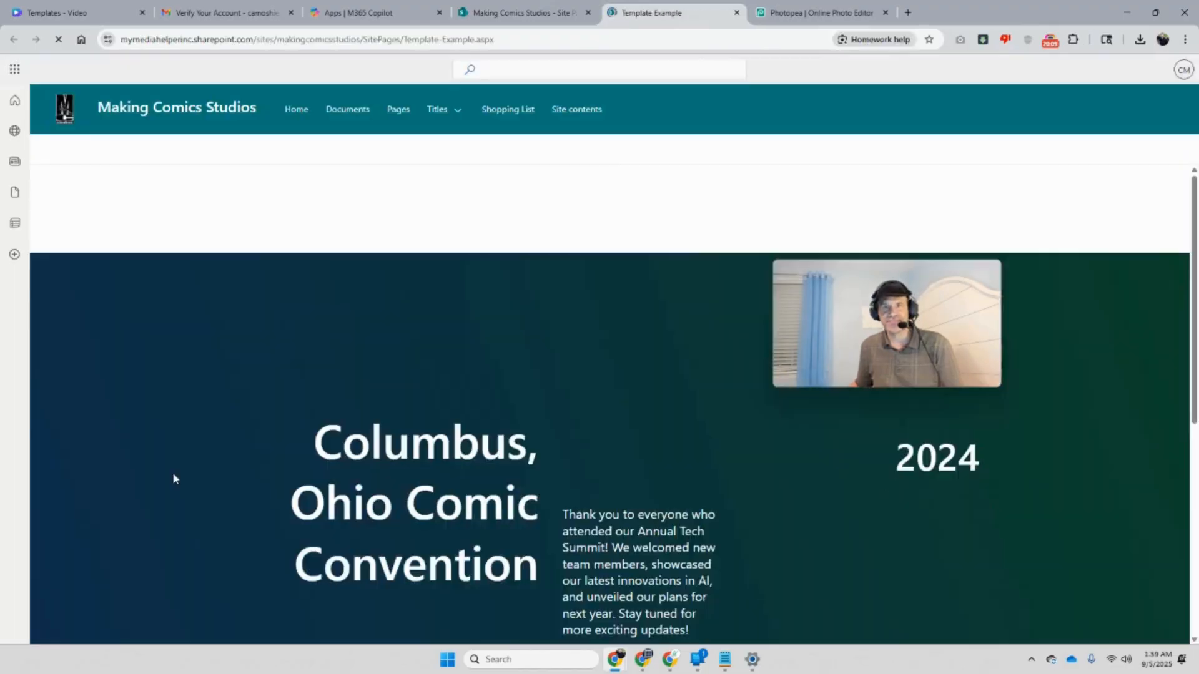
{"action": "scroll", "coordinate": [206, 475], "scroll_direction": "down", "scroll_amount": 5}
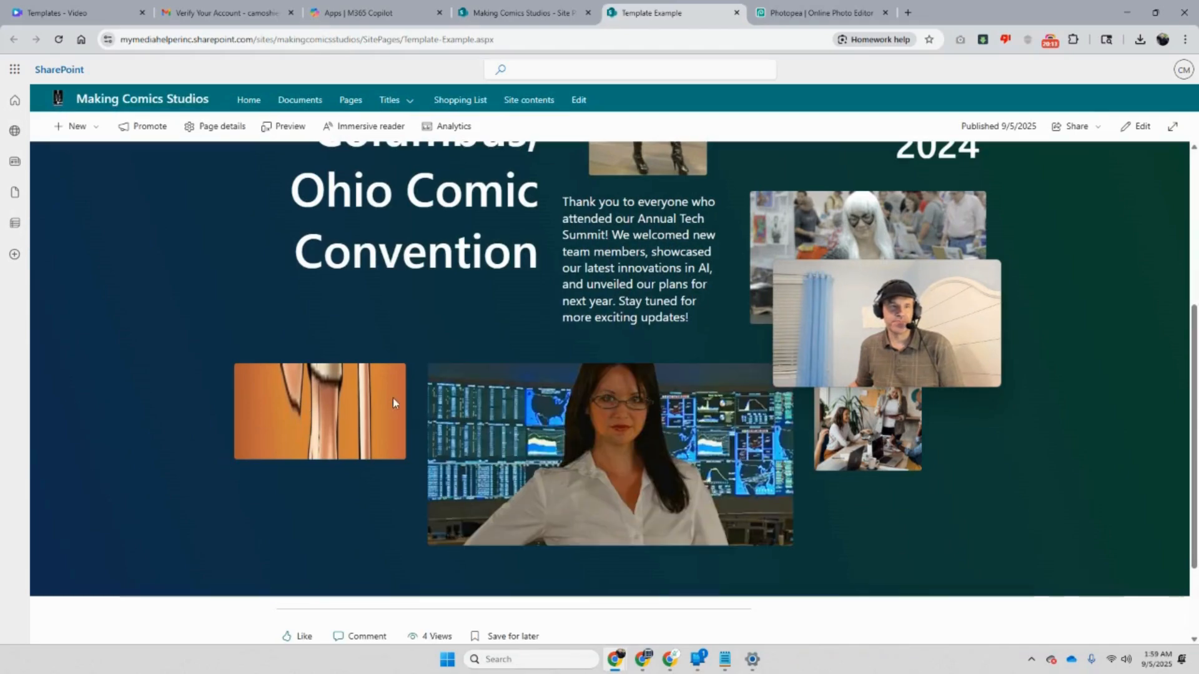
Edit the page and replace the sapphire image with the cropped copy from Site Assets > SitePages > Template-Example
{"action": "left_click", "coordinate": [1135, 132]}
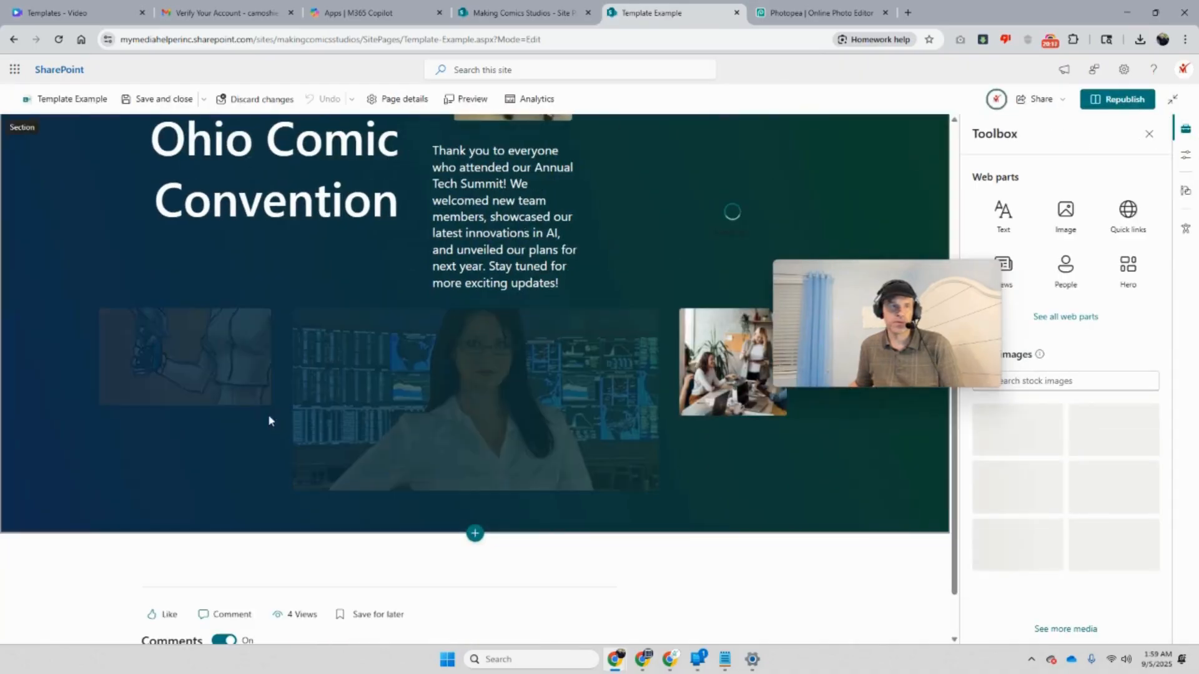
{"action": "left_click", "coordinate": [135, 350]}
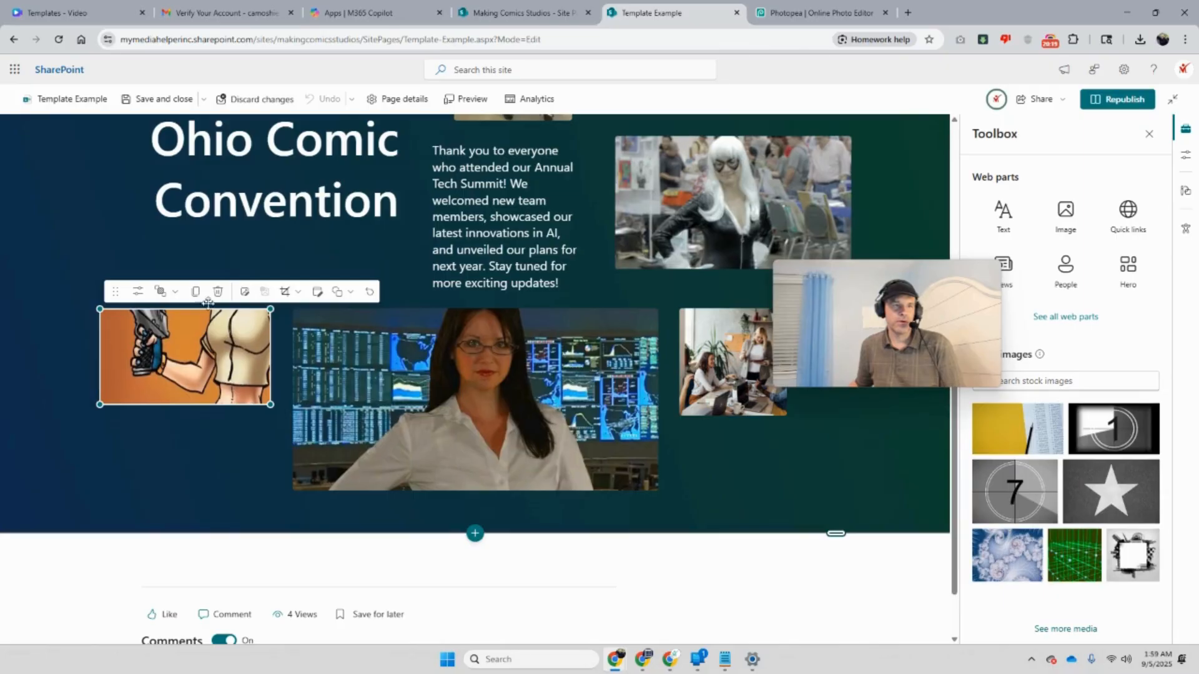
{"action": "left_click", "coordinate": [243, 297]}
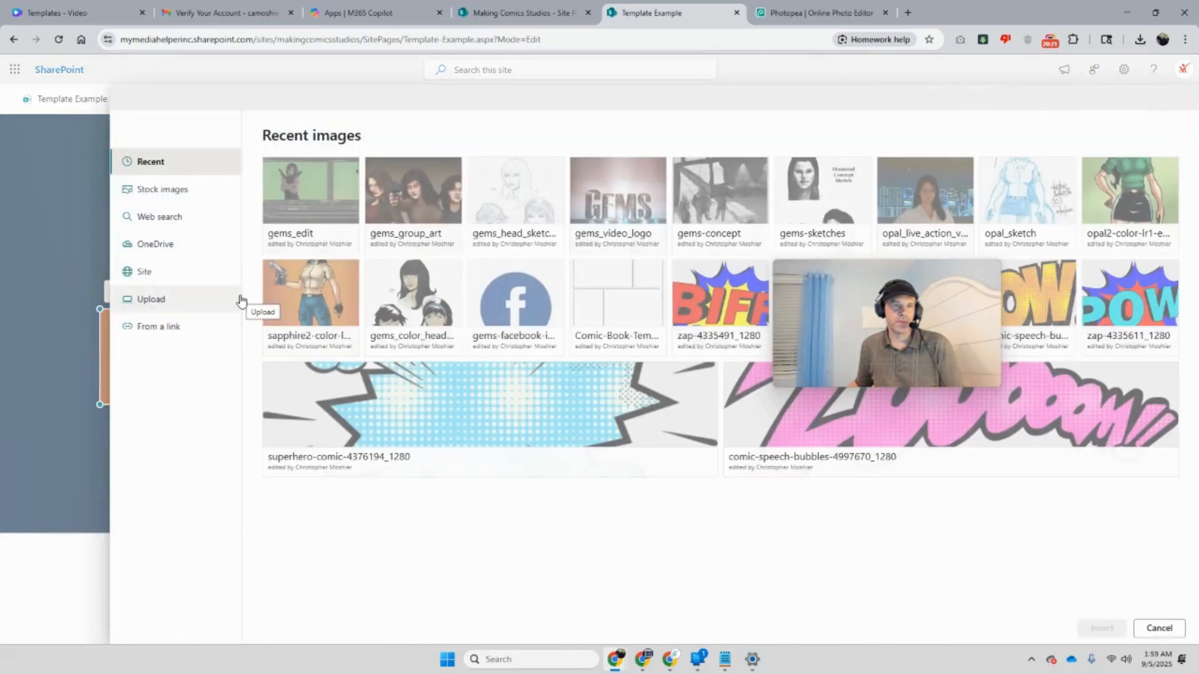
{"action": "left_click", "coordinate": [161, 280]}
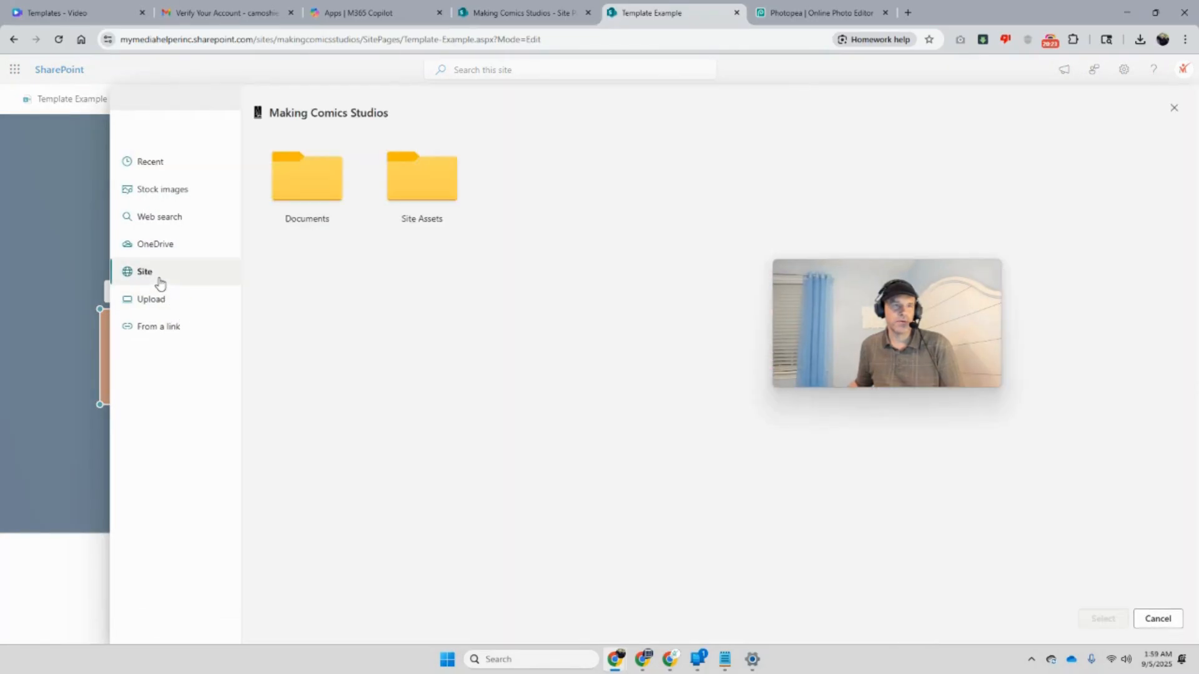
{"action": "left_click", "coordinate": [442, 183]}
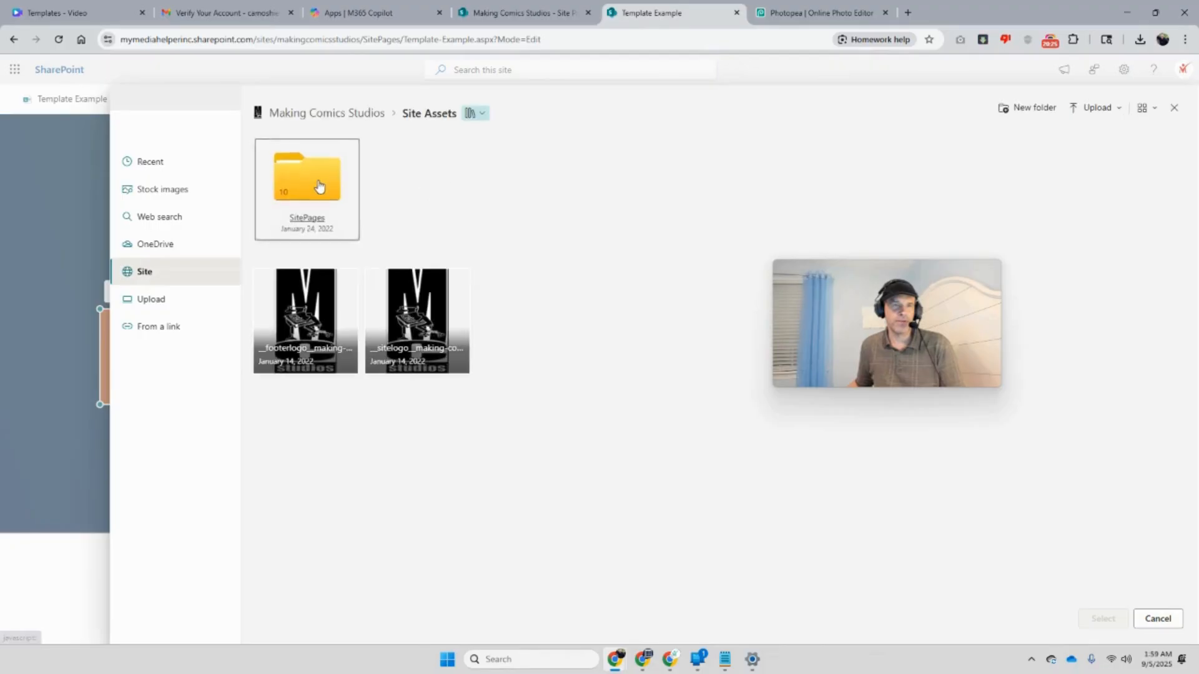
{"action": "left_click", "coordinate": [323, 186]}
{"action": "left_click", "coordinate": [868, 187]}
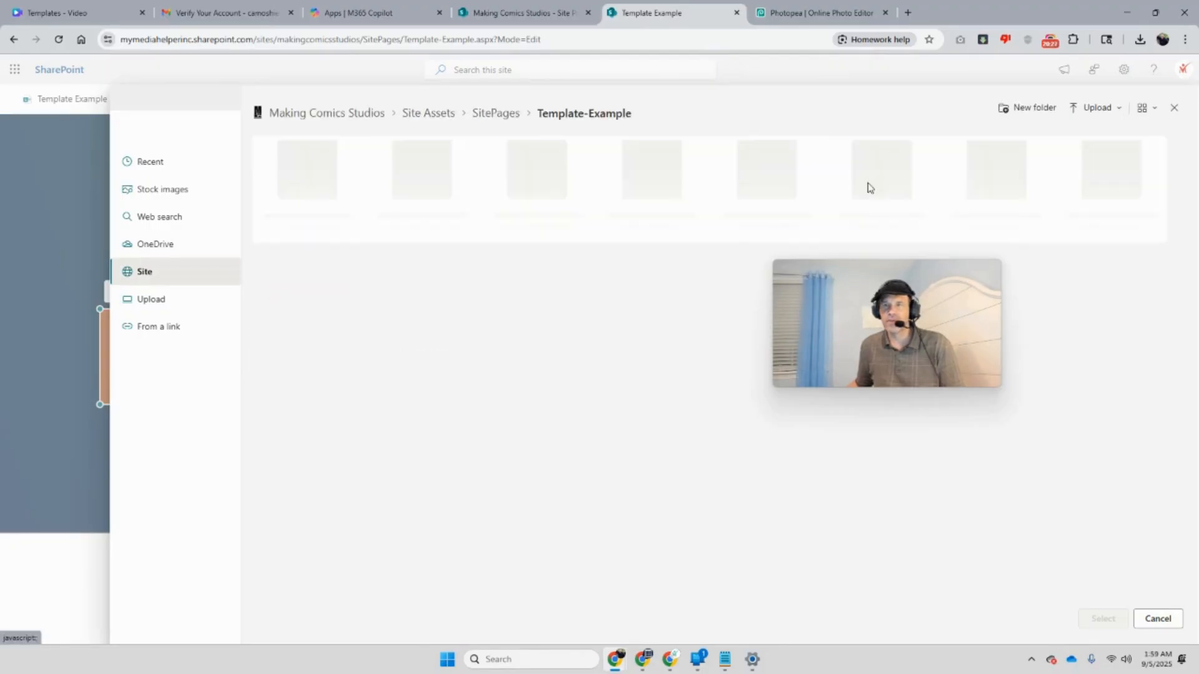
{"action": "left_click", "coordinate": [1033, 147]}
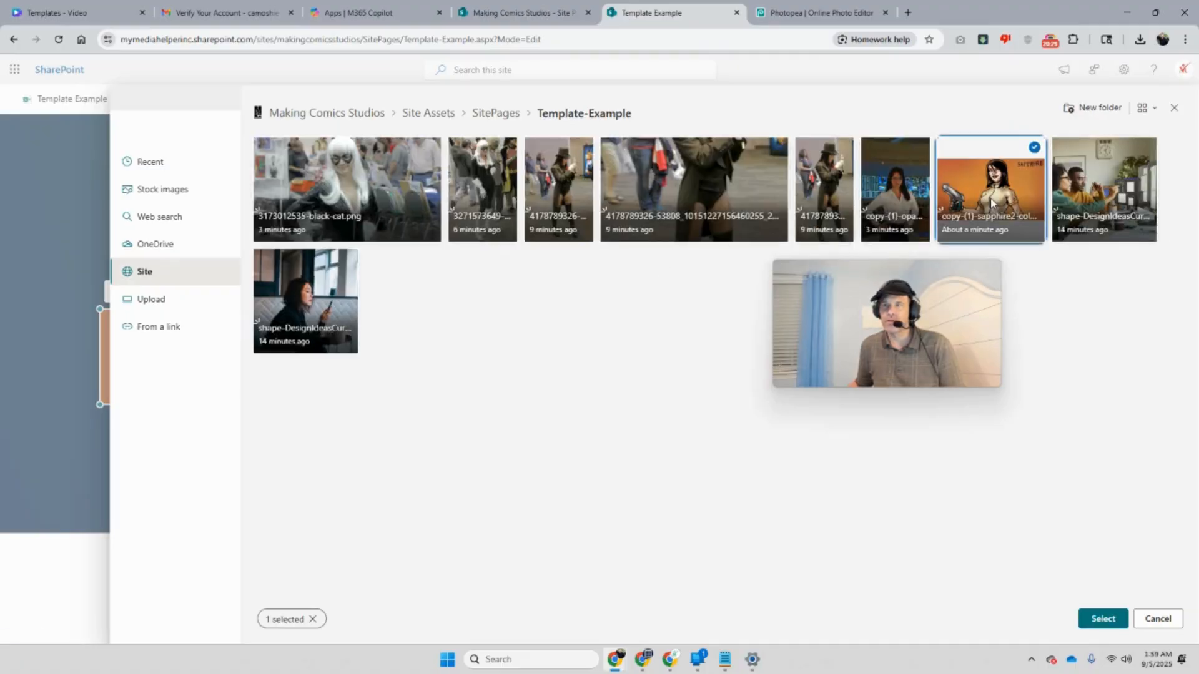
{"action": "left_click", "coordinate": [1102, 617]}
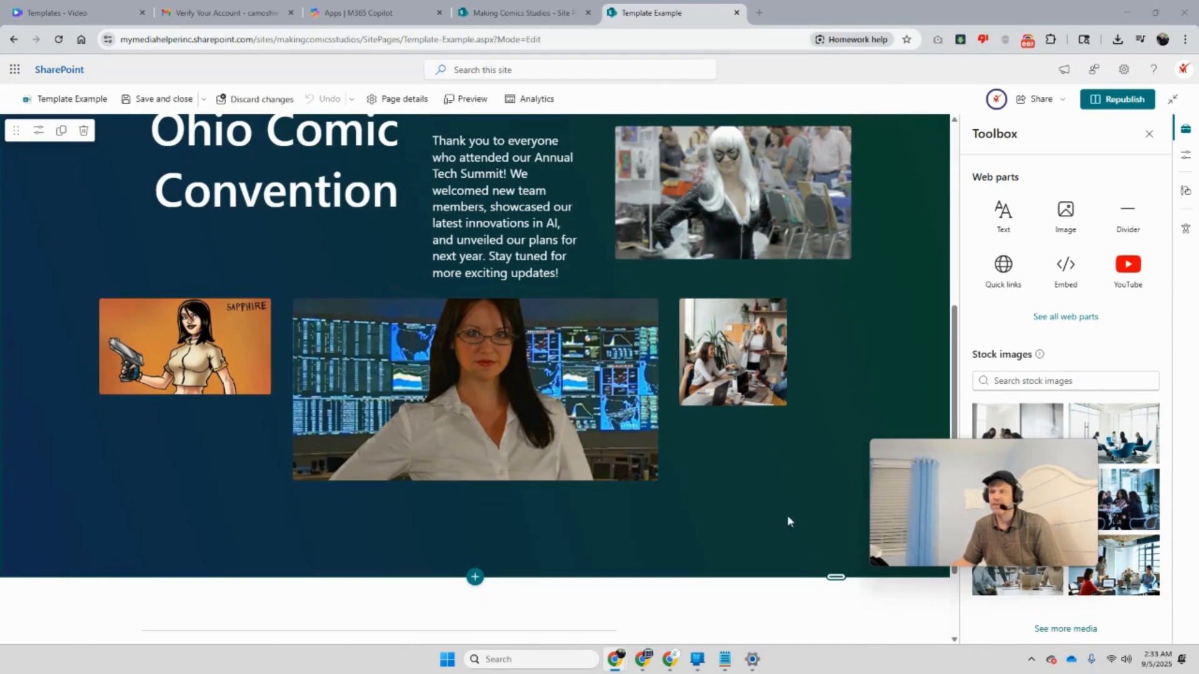
Look over the convention section, close the Toolbox, and republish the Template Example page
{"action": "mouse_move", "coordinate": [1039, 544]}
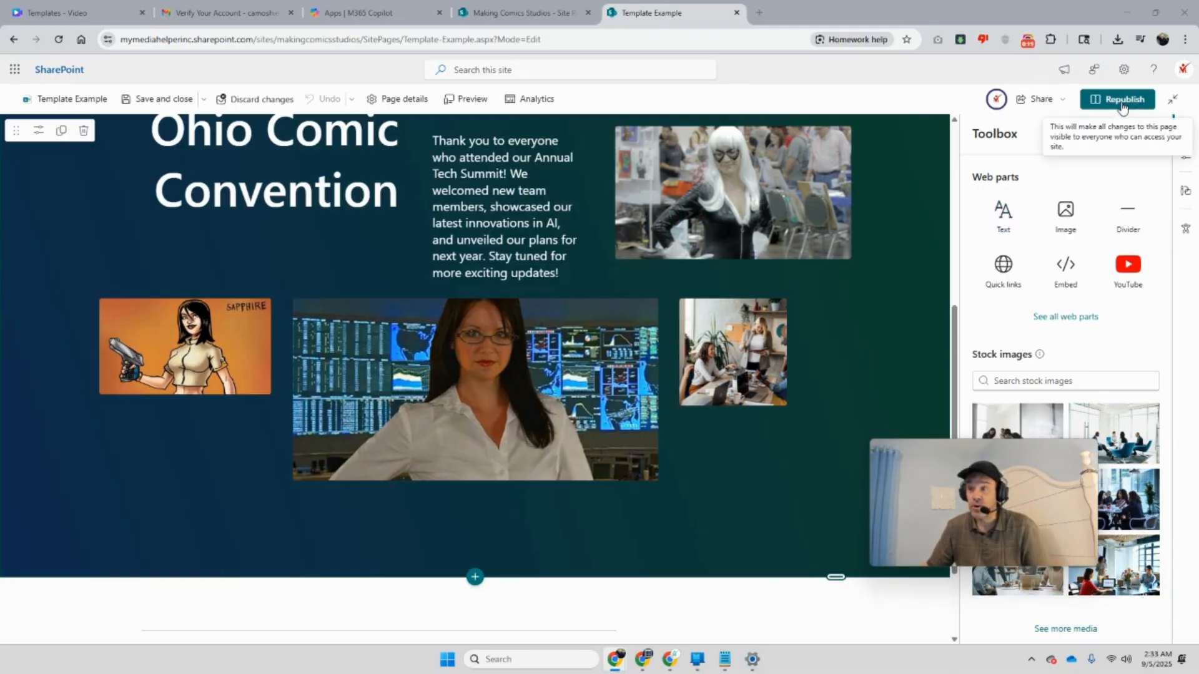
{"action": "scroll", "coordinate": [329, 456], "scroll_direction": "up", "scroll_amount": 4}
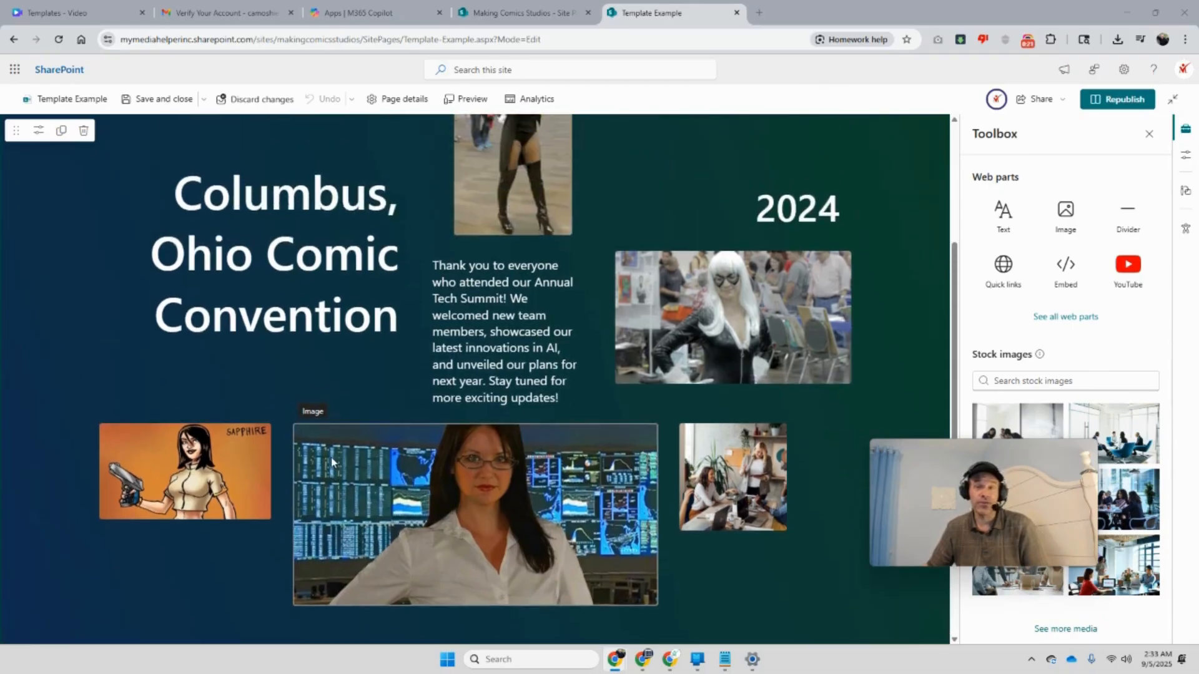
{"action": "scroll", "coordinate": [331, 465], "scroll_direction": "down", "scroll_amount": 4}
{"action": "left_click", "coordinate": [1149, 133]}
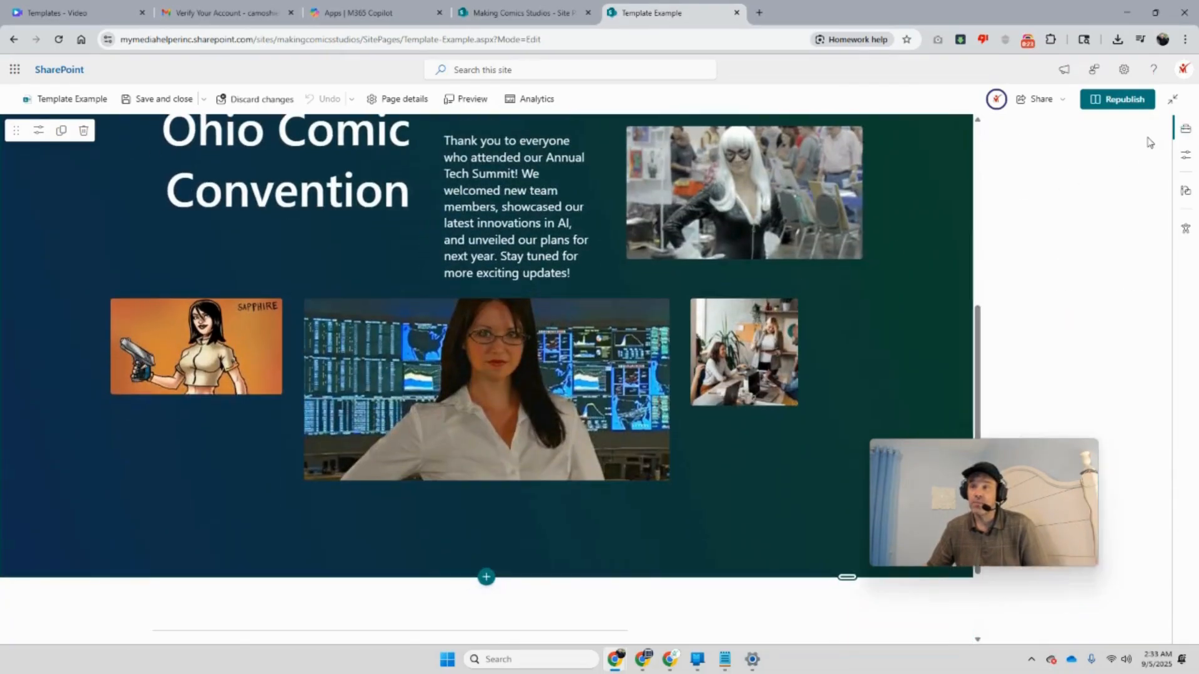
{"action": "left_click", "coordinate": [1119, 100]}
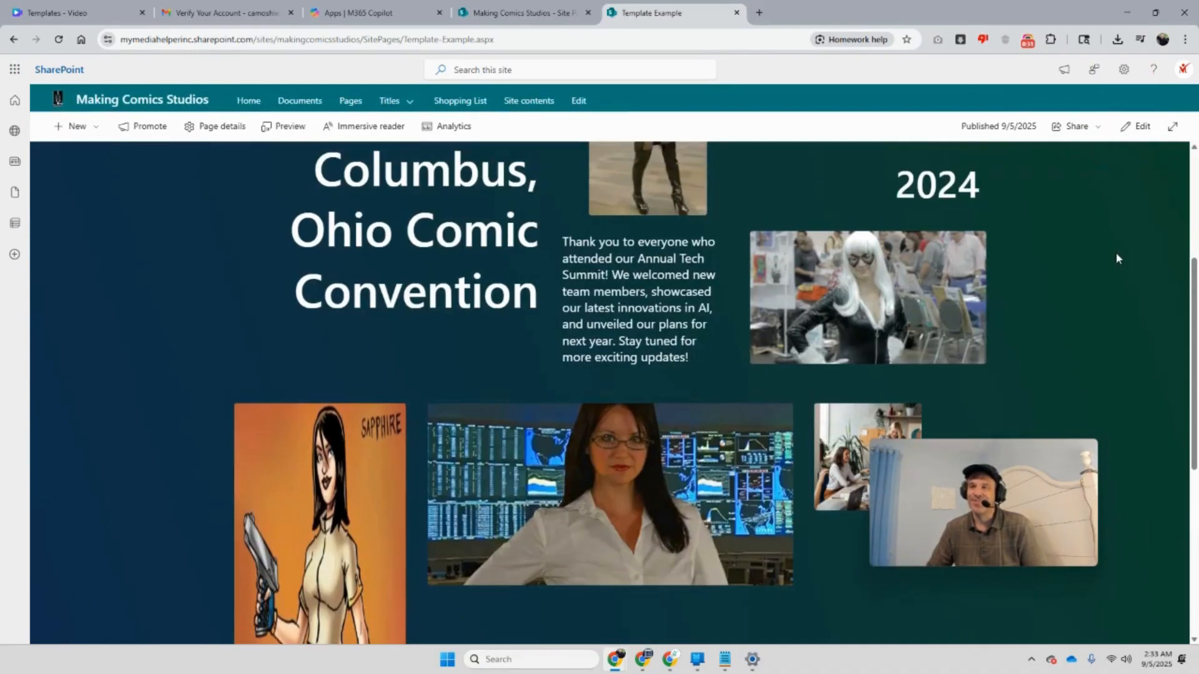
Put the page back into edit mode and open the sapphire image in the image editor
{"action": "left_click", "coordinate": [1138, 126]}
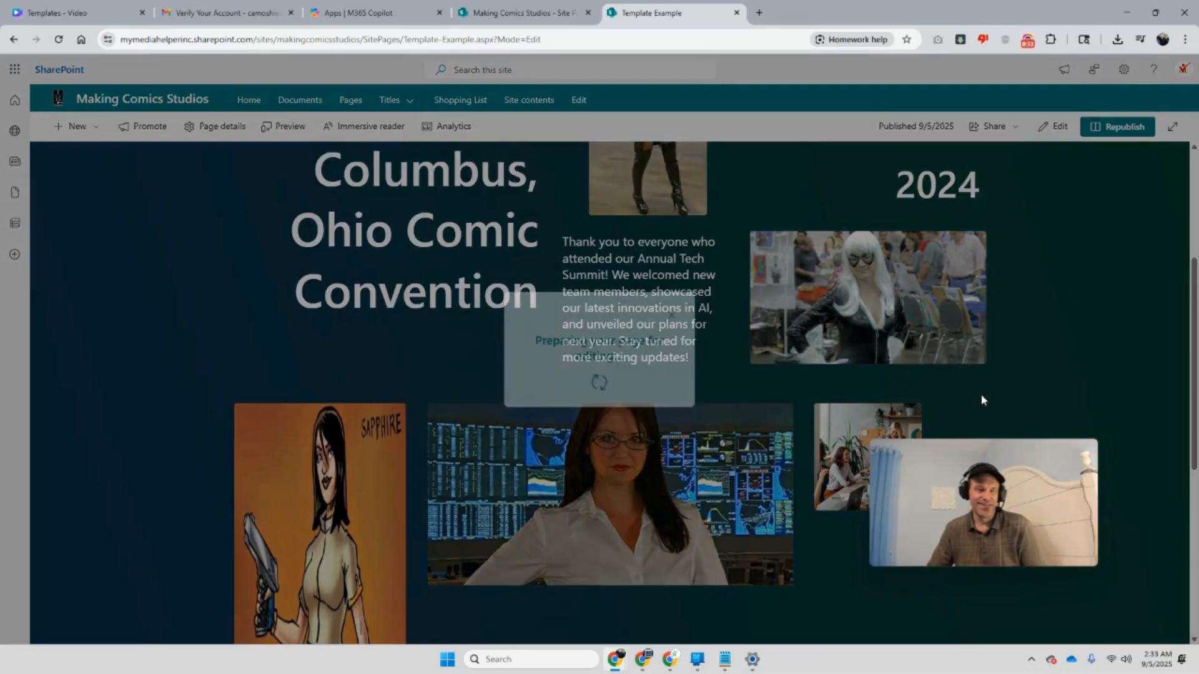
{"action": "left_click", "coordinate": [210, 391]}
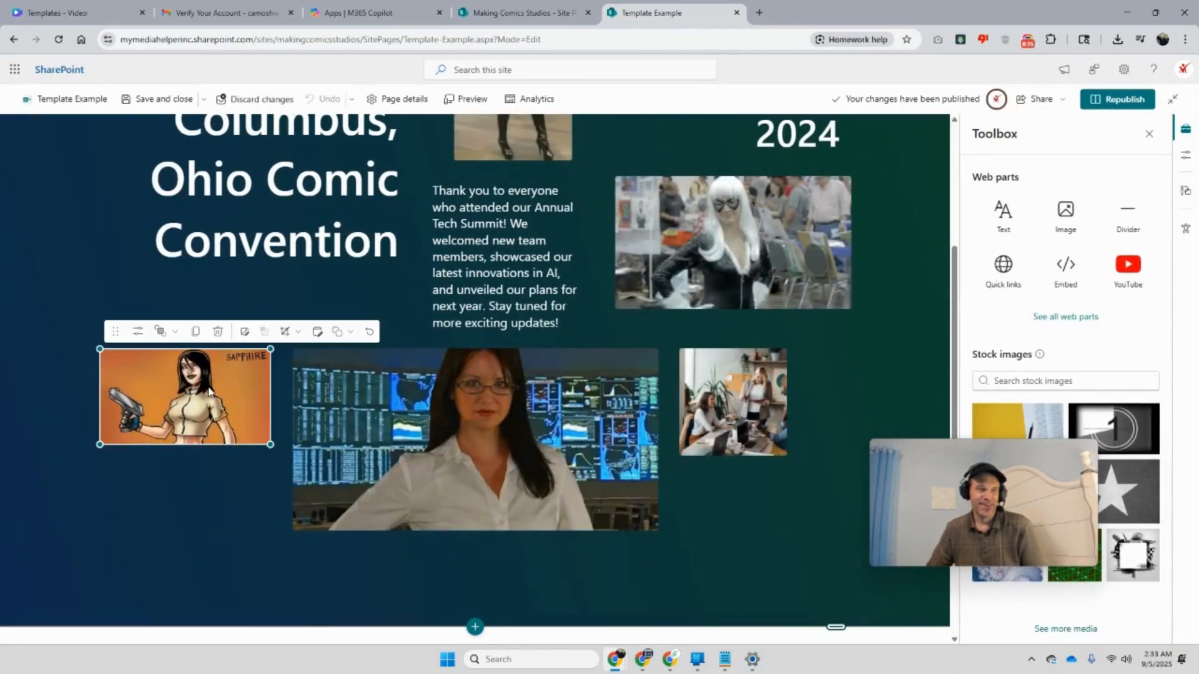
{"action": "left_click", "coordinate": [317, 331]}
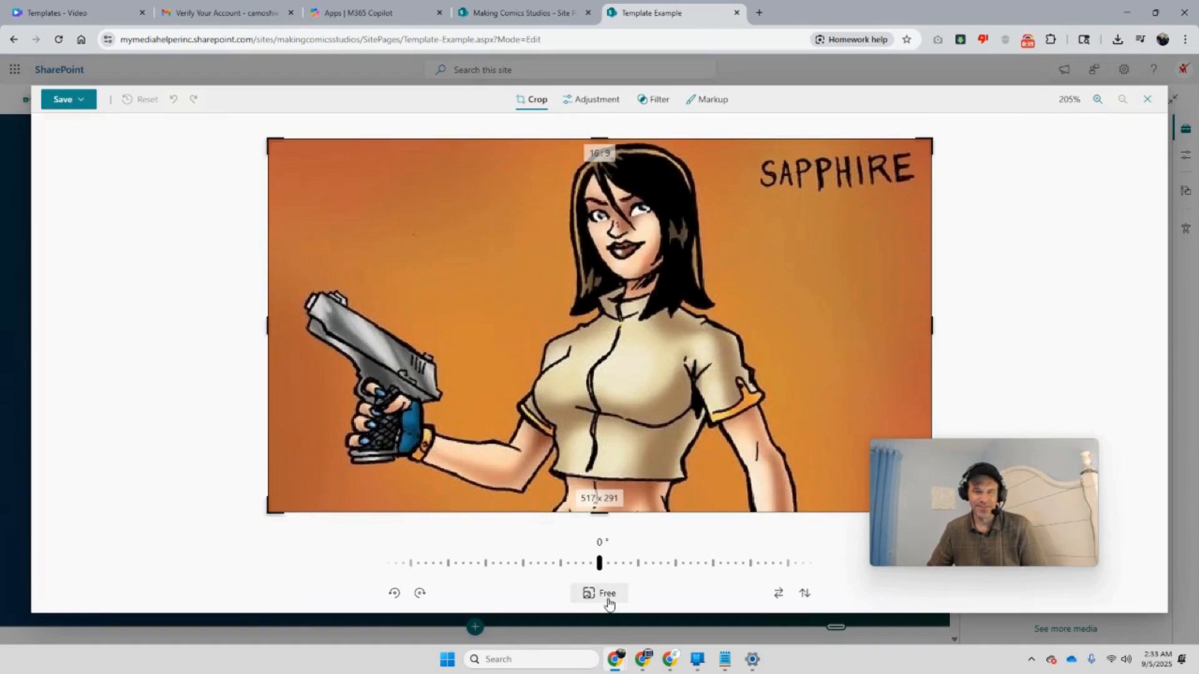
Try flipping the sapphire image vertically and horizontally and rotating it in both directions
{"action": "left_click", "coordinate": [804, 594]}
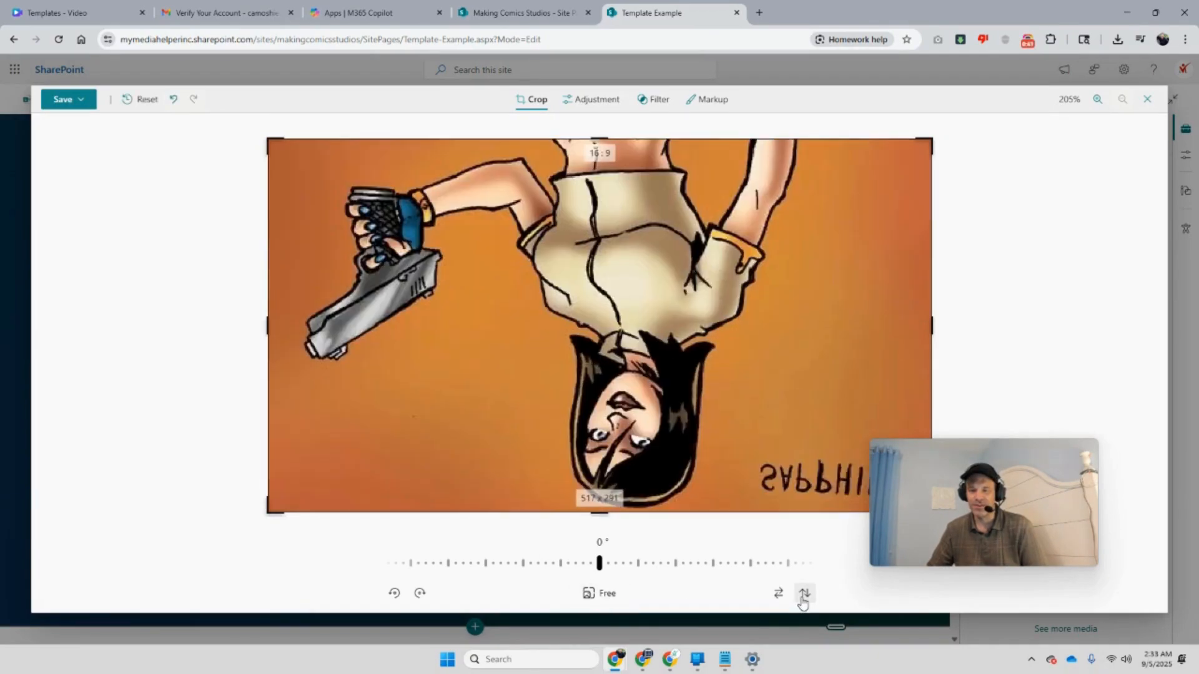
{"action": "left_click", "coordinate": [805, 594]}
{"action": "left_click", "coordinate": [778, 593]}
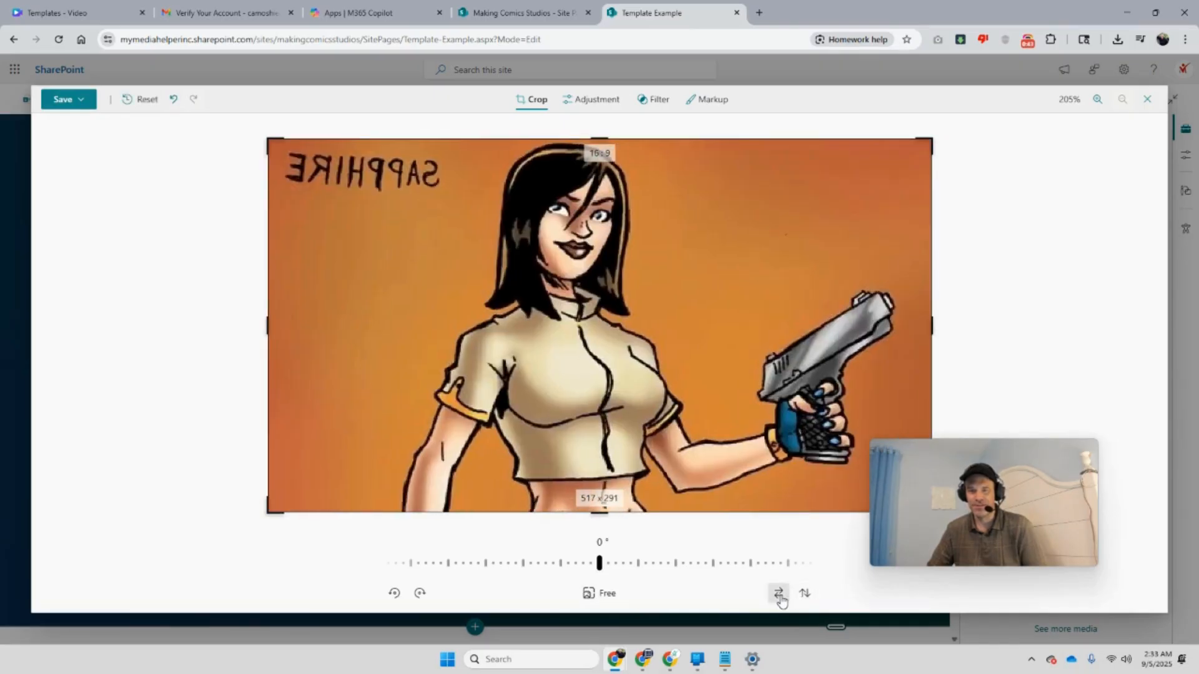
{"action": "left_click", "coordinate": [778, 593]}
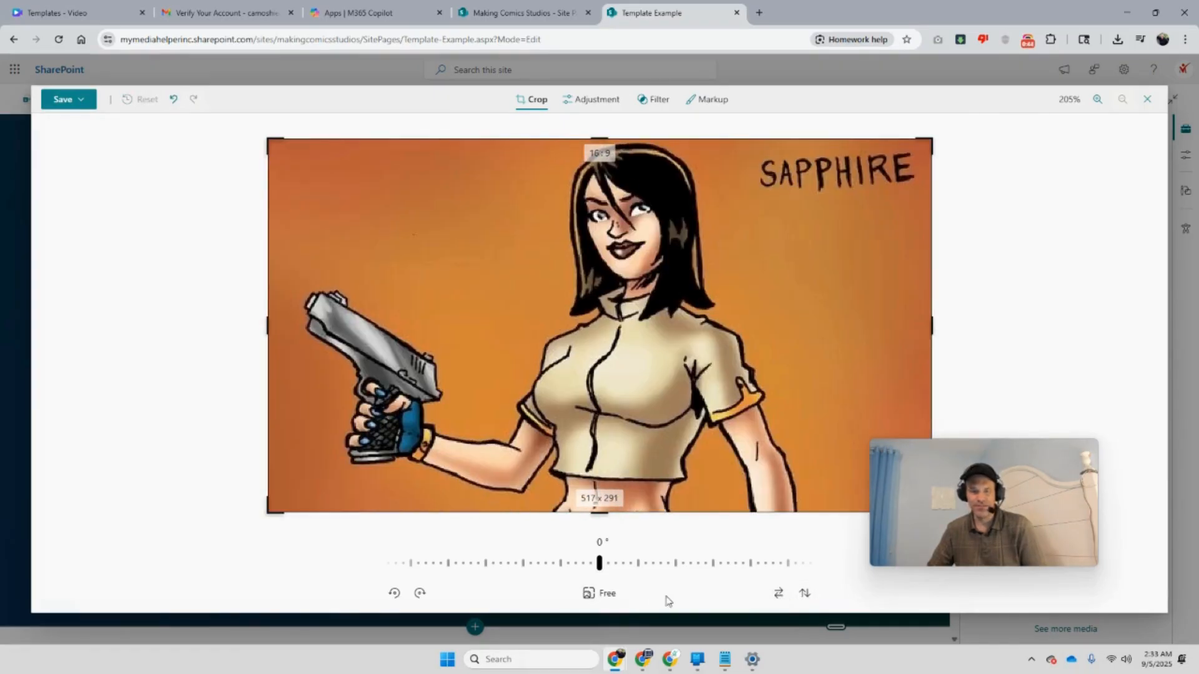
{"action": "left_click", "coordinate": [419, 593]}
{"action": "left_click", "coordinate": [393, 593]}
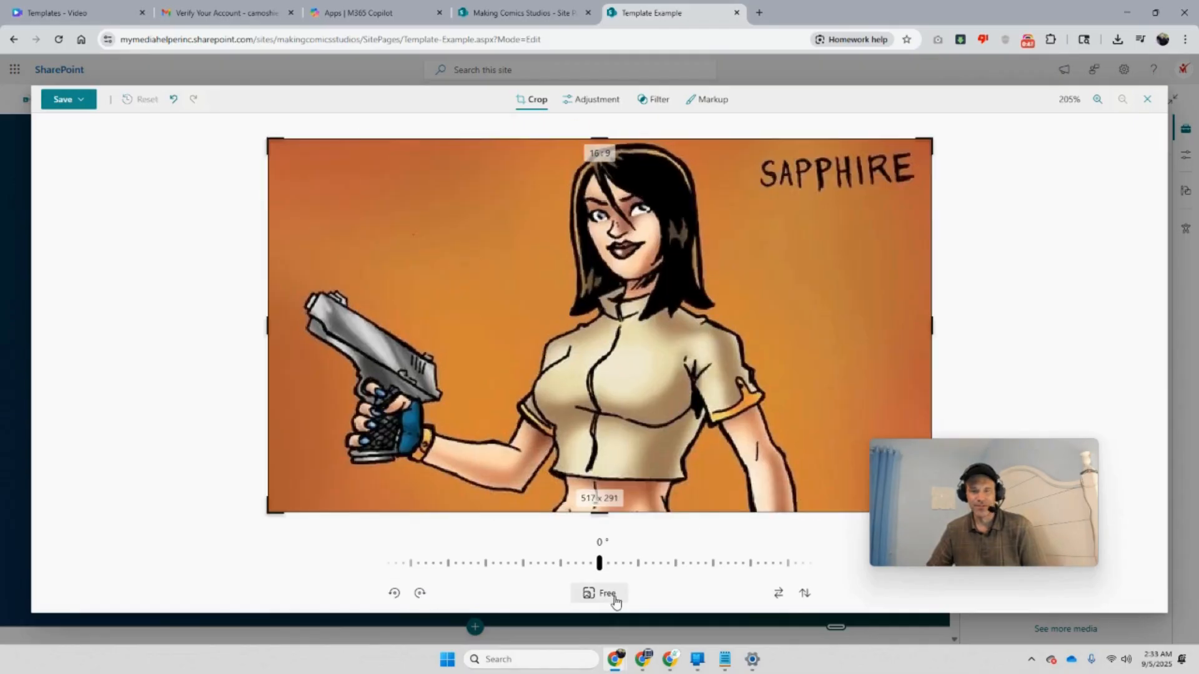
Crop the sapphire image to a 2:1 aspect ratio and shift it down so the whole head and title fit inside the frame
{"action": "left_click", "coordinate": [601, 593]}
{"action": "left_click", "coordinate": [649, 547]}
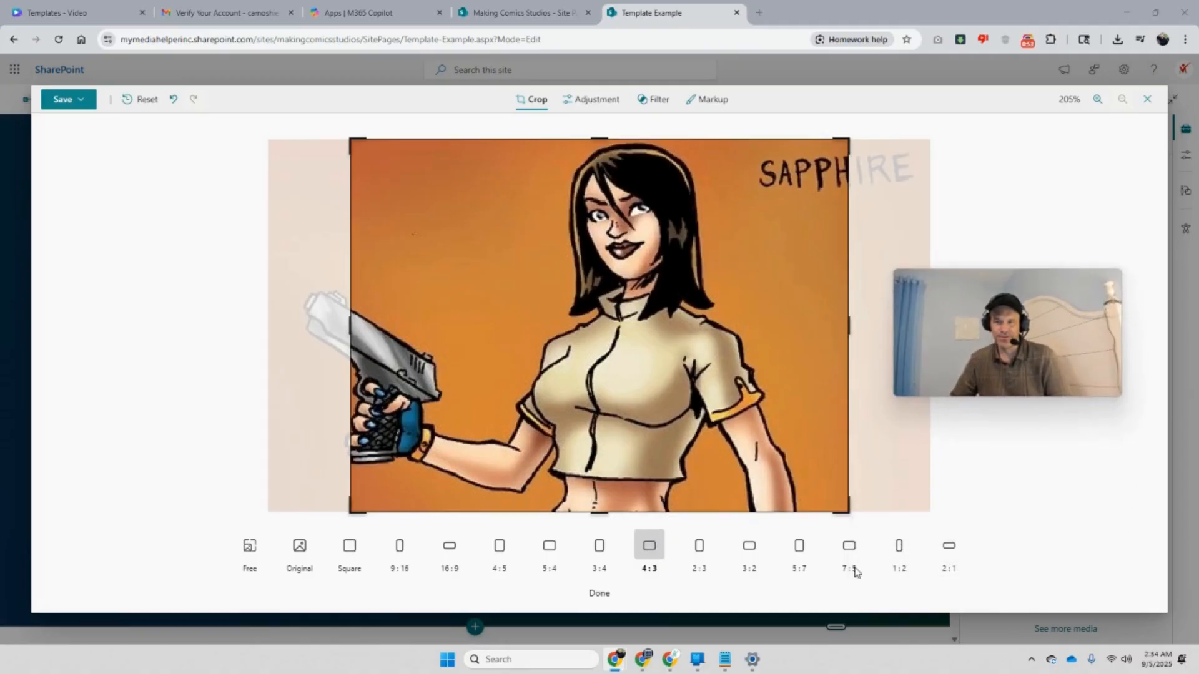
{"action": "left_click", "coordinate": [849, 547]}
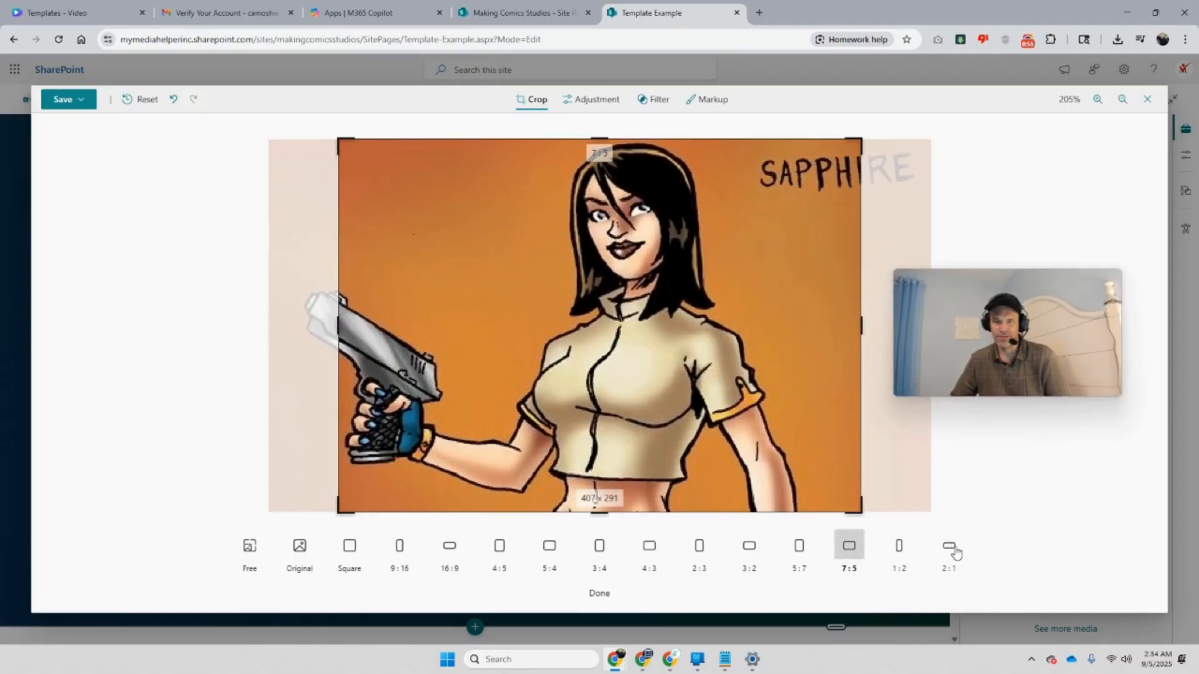
{"action": "left_click", "coordinate": [950, 547]}
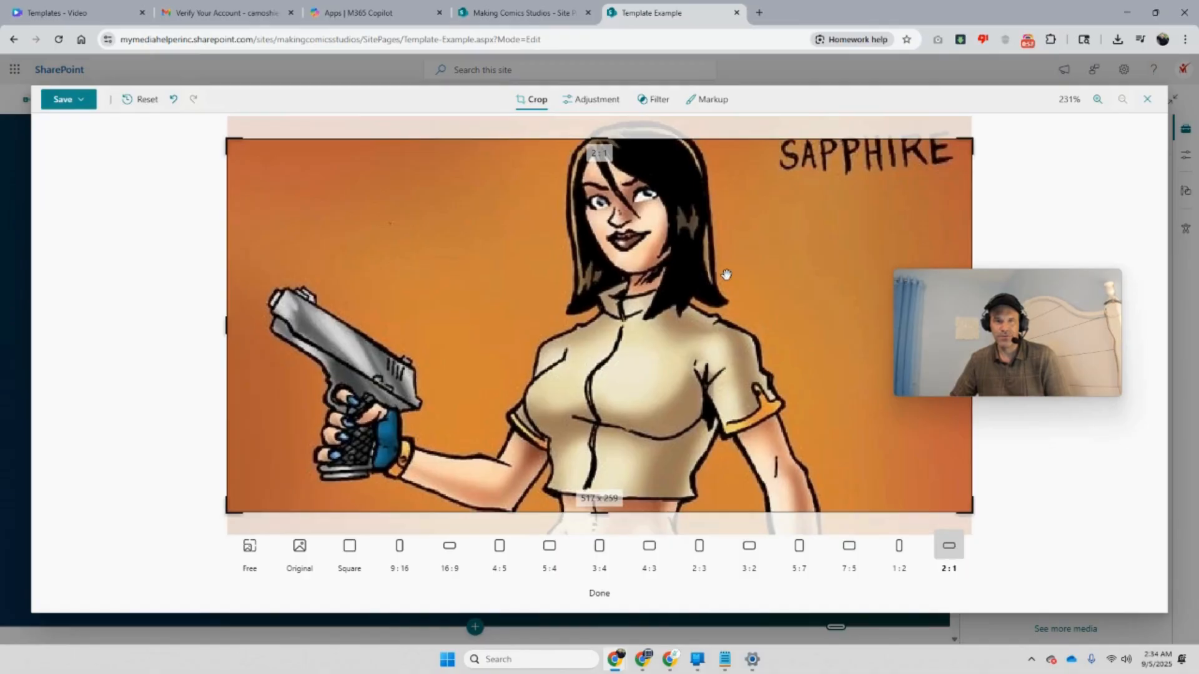
{"action": "left_click_drag", "start_coordinate": [727, 275], "coordinate": [724, 305]}
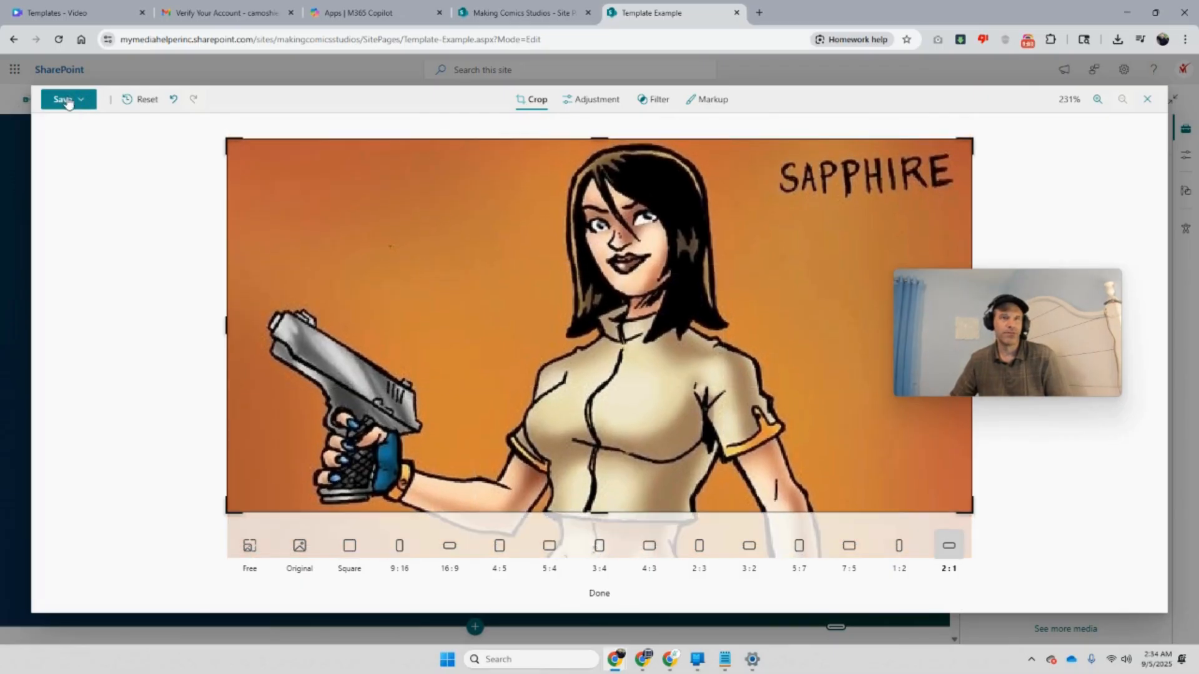
Save the cropped sapphire image and republish the Template Example page
{"action": "left_click", "coordinate": [529, 103]}
{"action": "left_click", "coordinate": [61, 100]}
{"action": "left_click", "coordinate": [58, 118]}
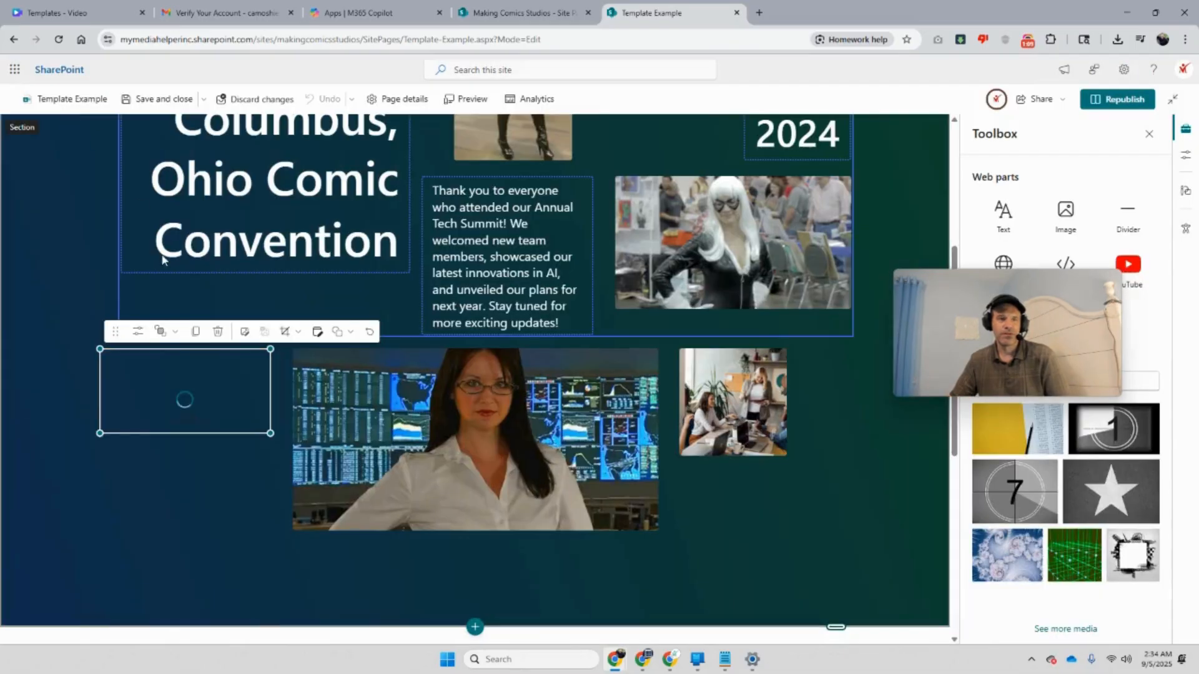
{"action": "left_click", "coordinate": [1118, 99]}
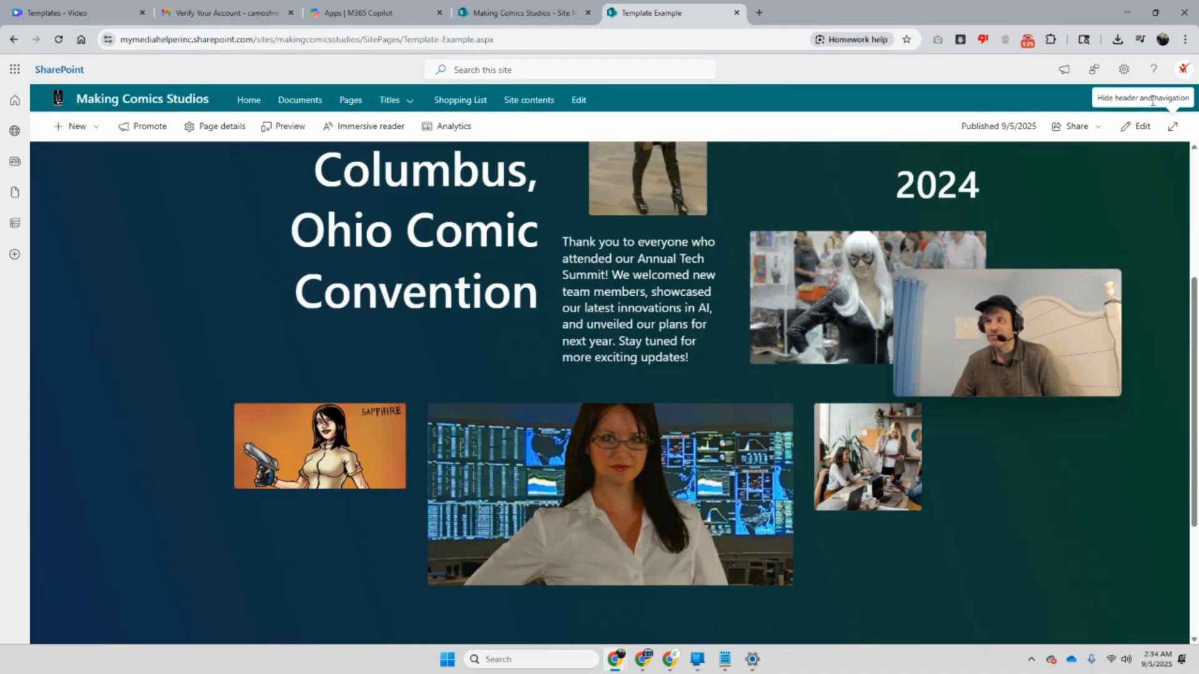
Put the page back into edit mode and check the crop ratio options for the sapphire image, leaving the image editor without changes
{"action": "left_click", "coordinate": [1136, 126]}
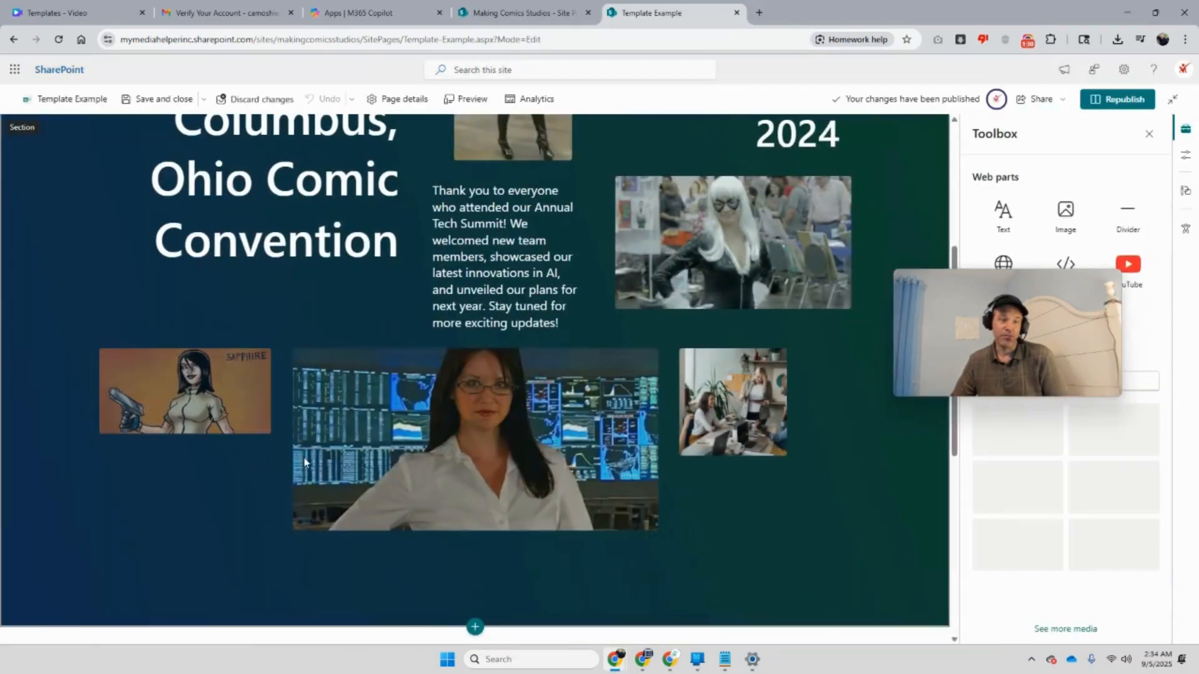
{"action": "left_click", "coordinate": [252, 425]}
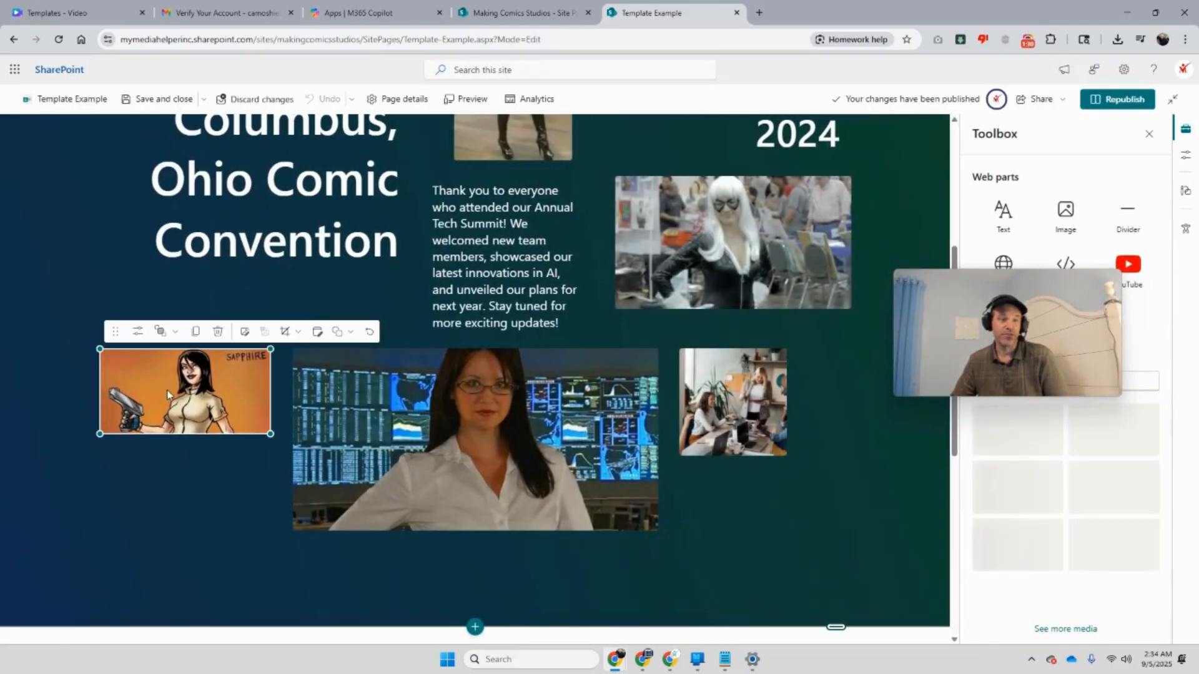
{"action": "left_click", "coordinate": [317, 332]}
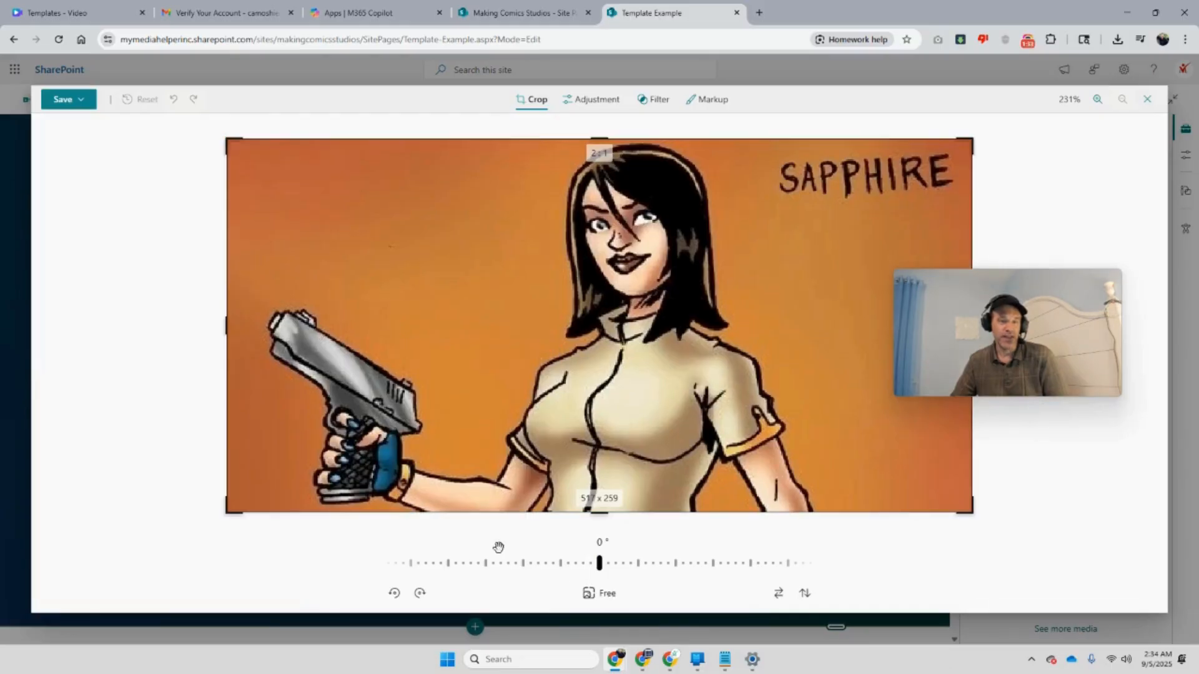
{"action": "left_click", "coordinate": [606, 593]}
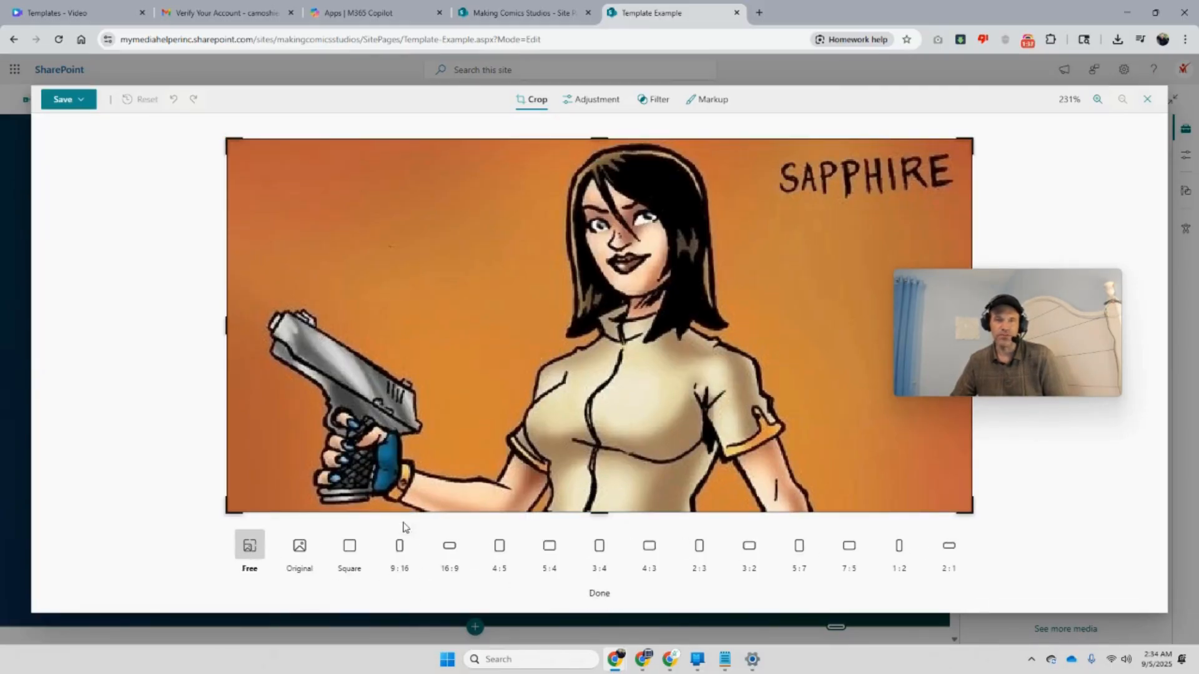
{"action": "left_click", "coordinate": [1148, 101]}
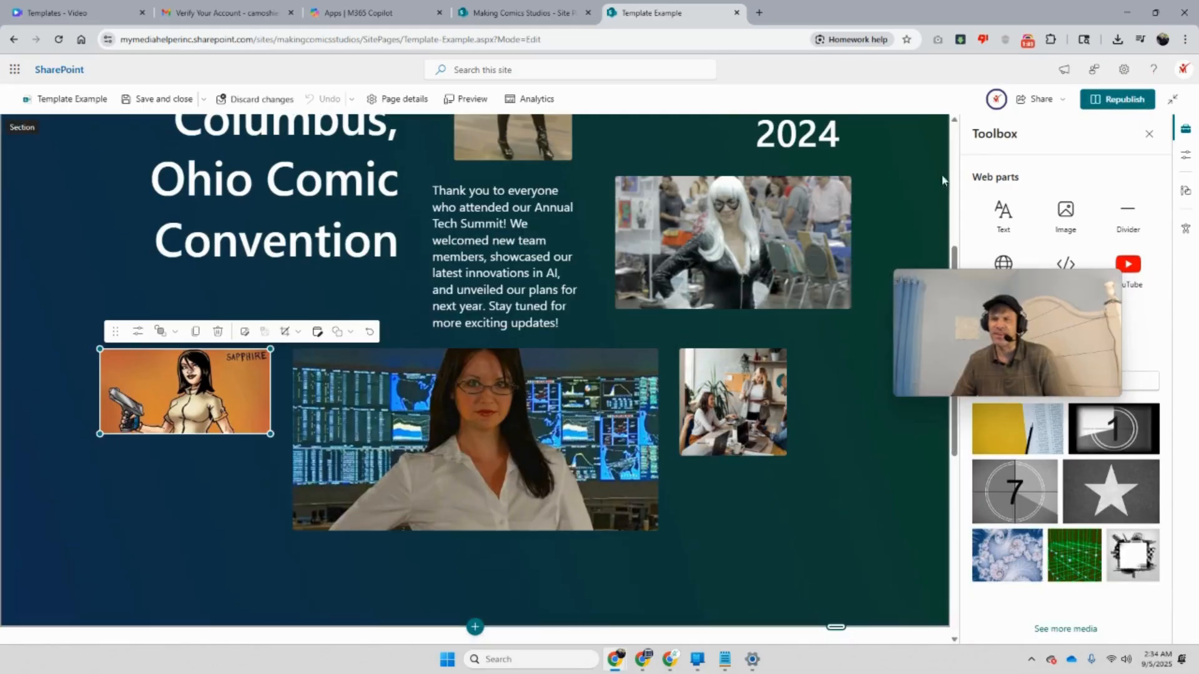
{"action": "left_click", "coordinate": [1150, 138]}
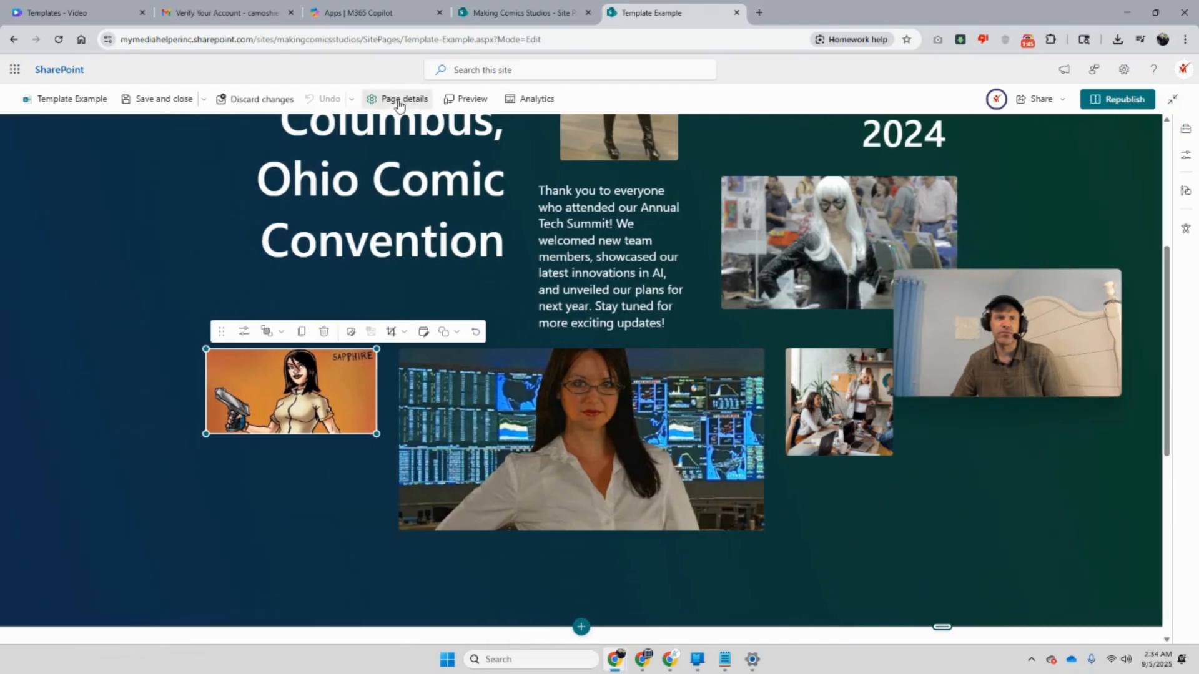
{"action": "left_click", "coordinate": [398, 101]}
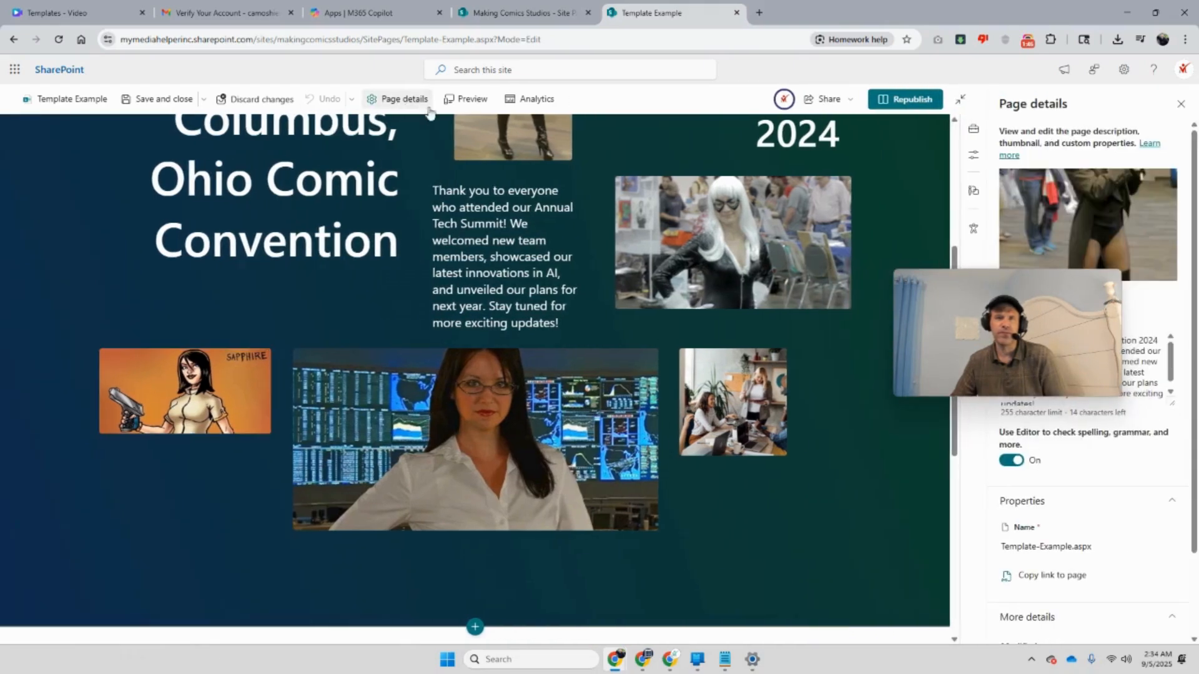
{"action": "left_click", "coordinate": [976, 131]}
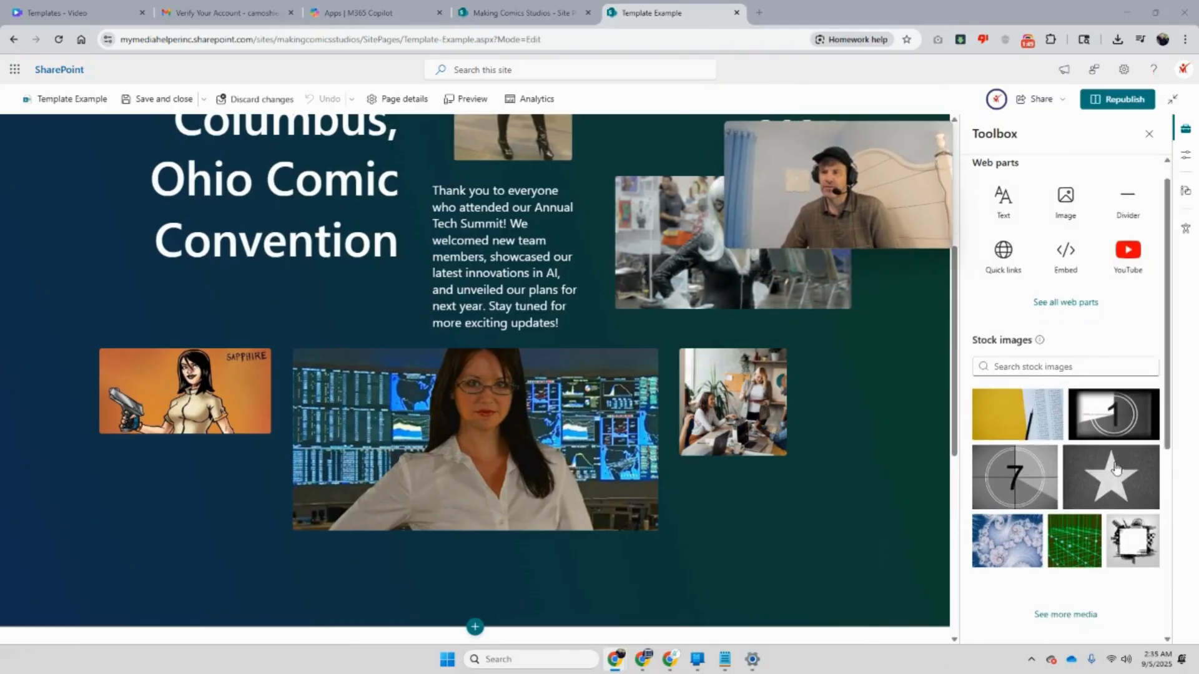
Browse all section templates and add the "The 12 steps of success" section below the convention section
{"action": "scroll", "coordinate": [1117, 468], "scroll_direction": "down", "scroll_amount": 5}
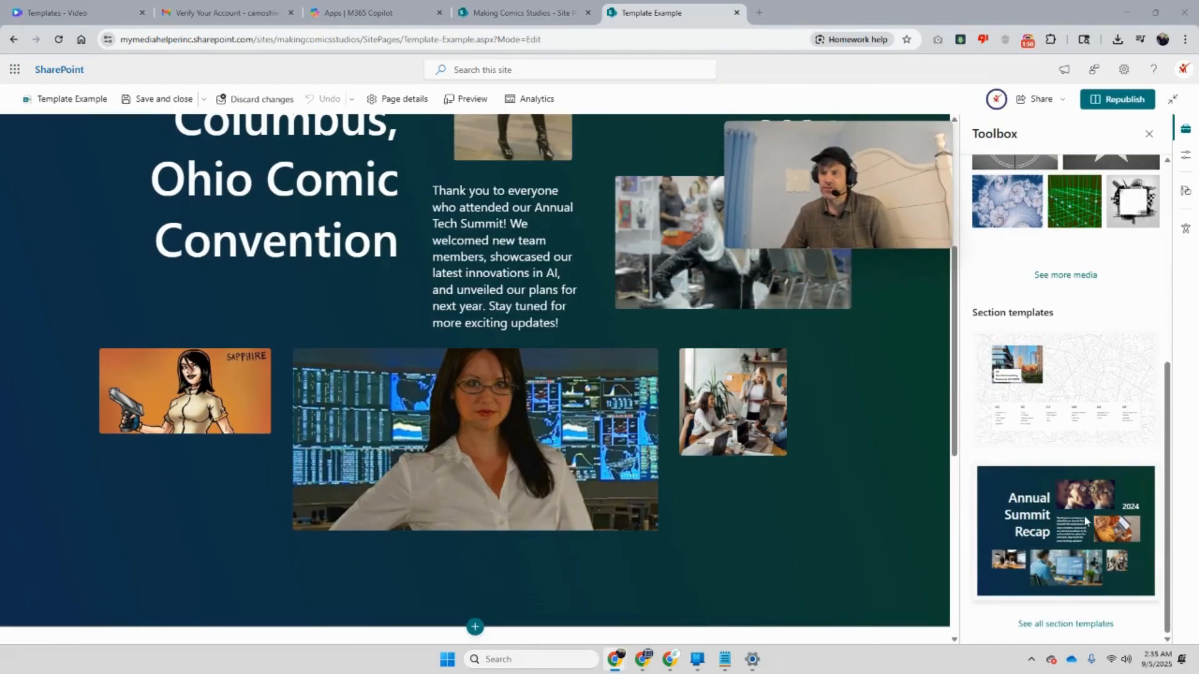
{"action": "left_click", "coordinate": [1081, 625]}
{"action": "scroll", "coordinate": [1071, 562], "scroll_direction": "down", "scroll_amount": 4}
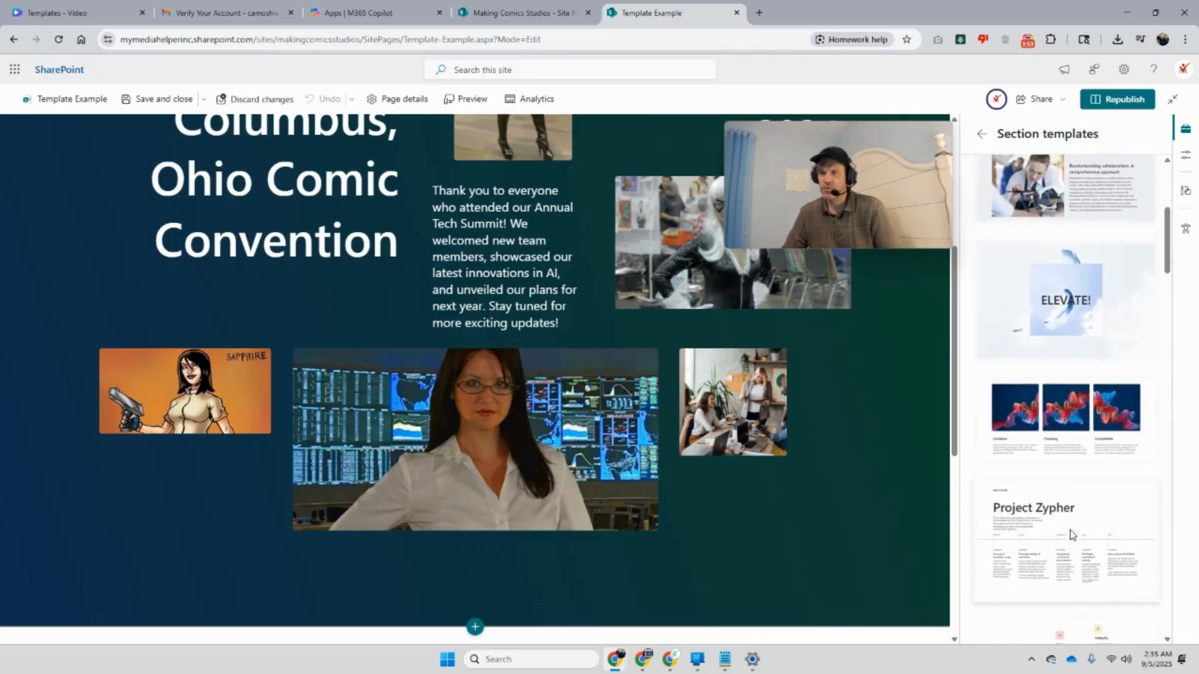
{"action": "scroll", "coordinate": [1062, 530], "scroll_direction": "down", "scroll_amount": 7}
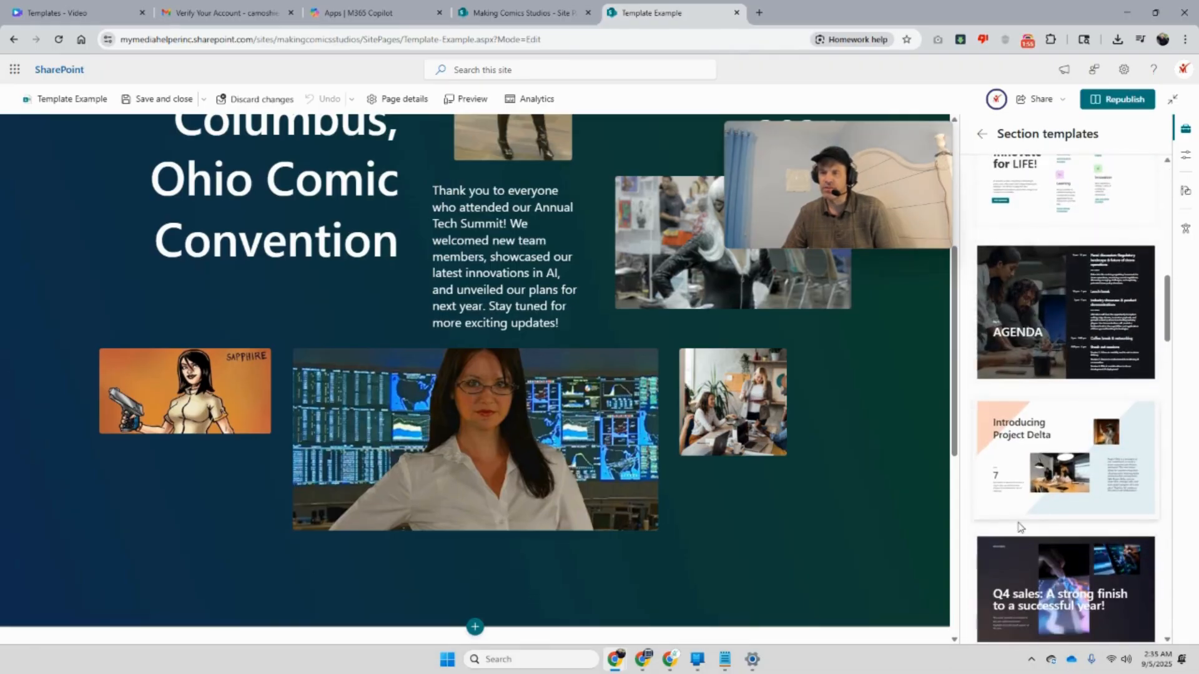
{"action": "scroll", "coordinate": [1099, 477], "scroll_direction": "down", "scroll_amount": 10}
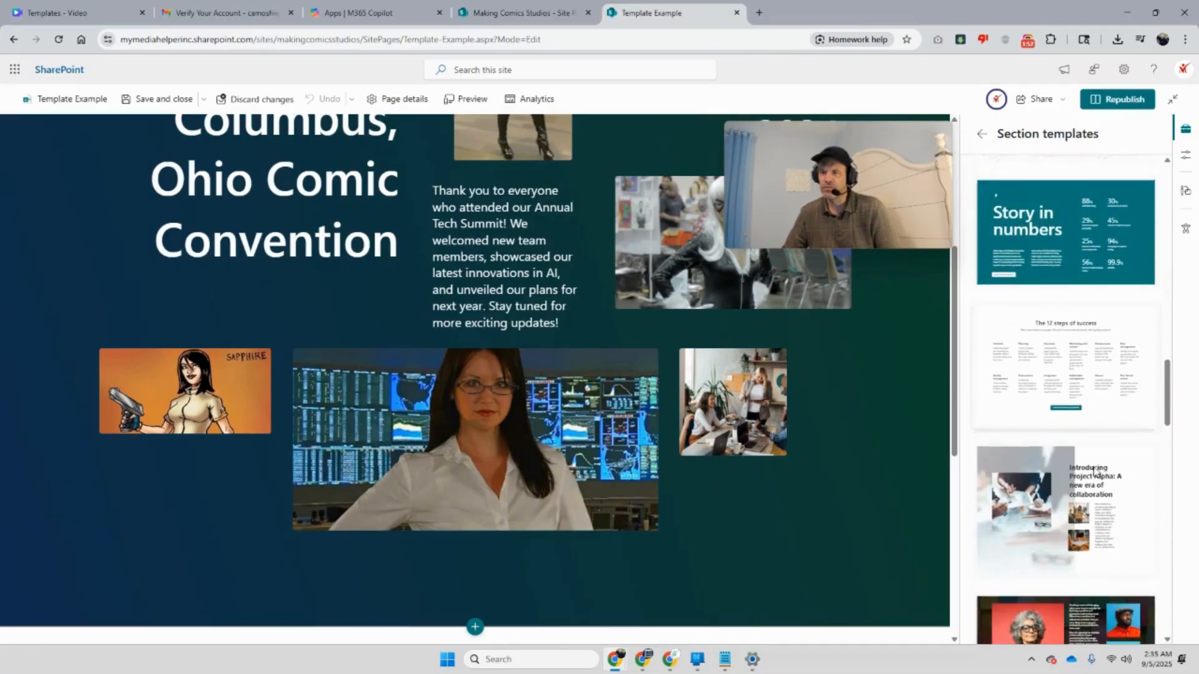
{"action": "left_click", "coordinate": [1062, 374]}
{"action": "scroll", "coordinate": [867, 420], "scroll_direction": "down", "scroll_amount": 10}
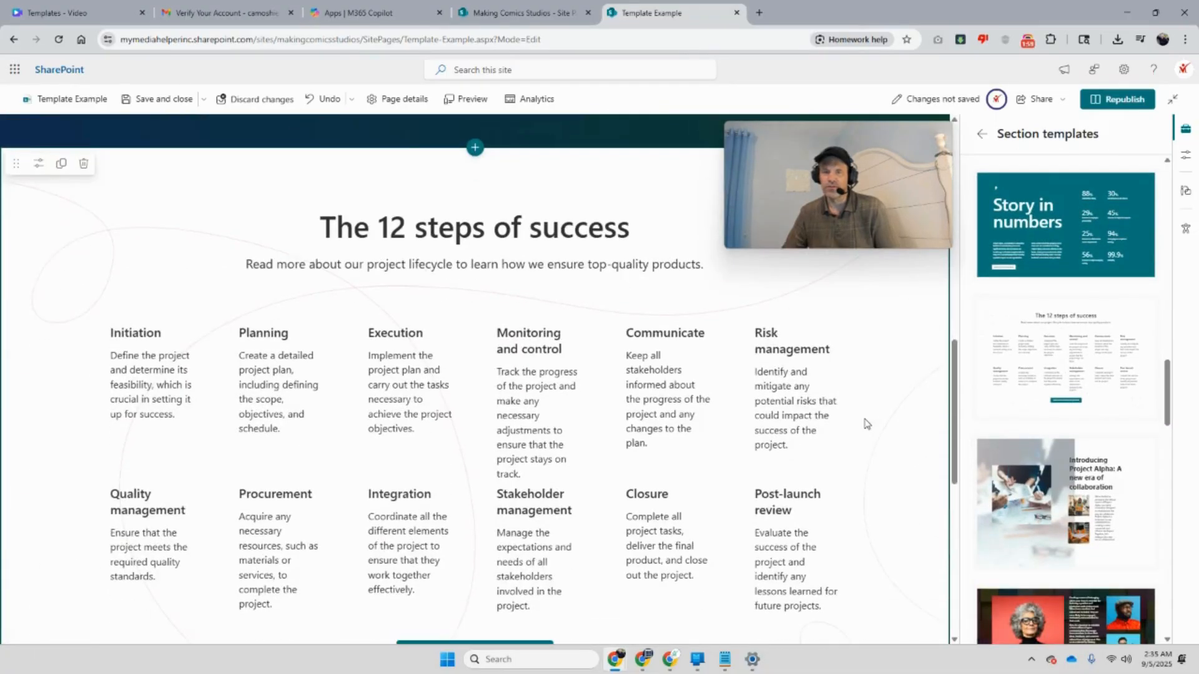
Look over the new "The 12 steps of success" section and return from the full template list to the main Toolbox
{"action": "scroll", "coordinate": [865, 426], "scroll_direction": "up", "scroll_amount": 4}
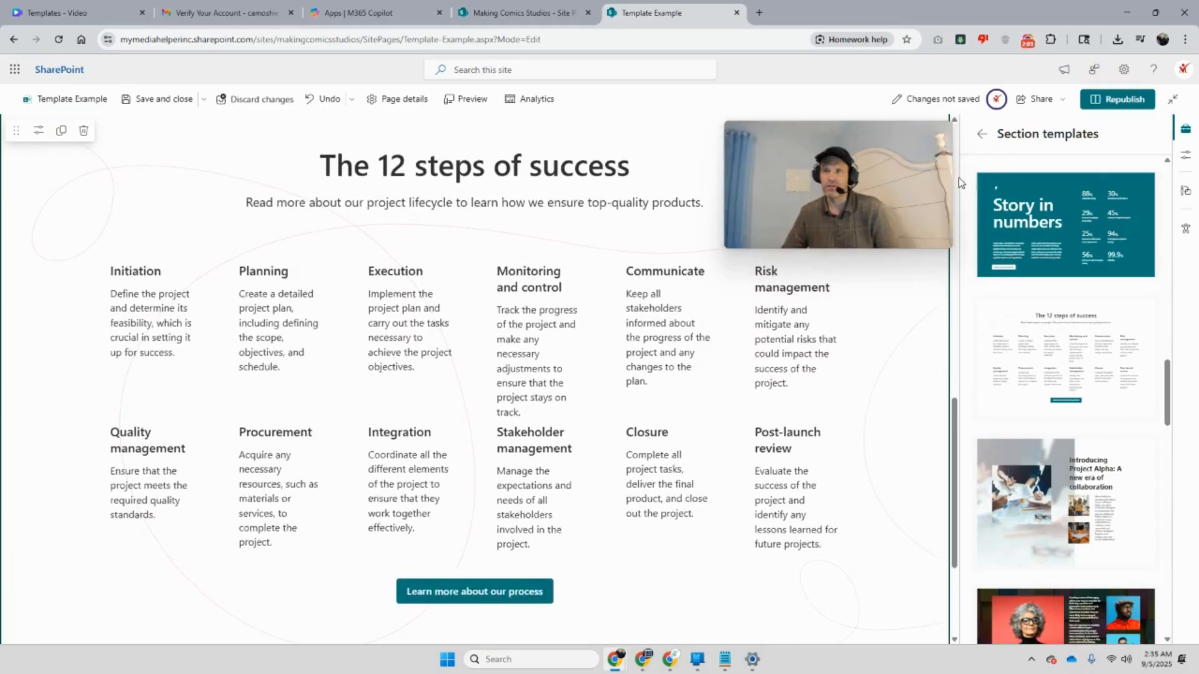
{"action": "left_click_drag", "start_coordinate": [1170, 415], "coordinate": [1112, 142]}
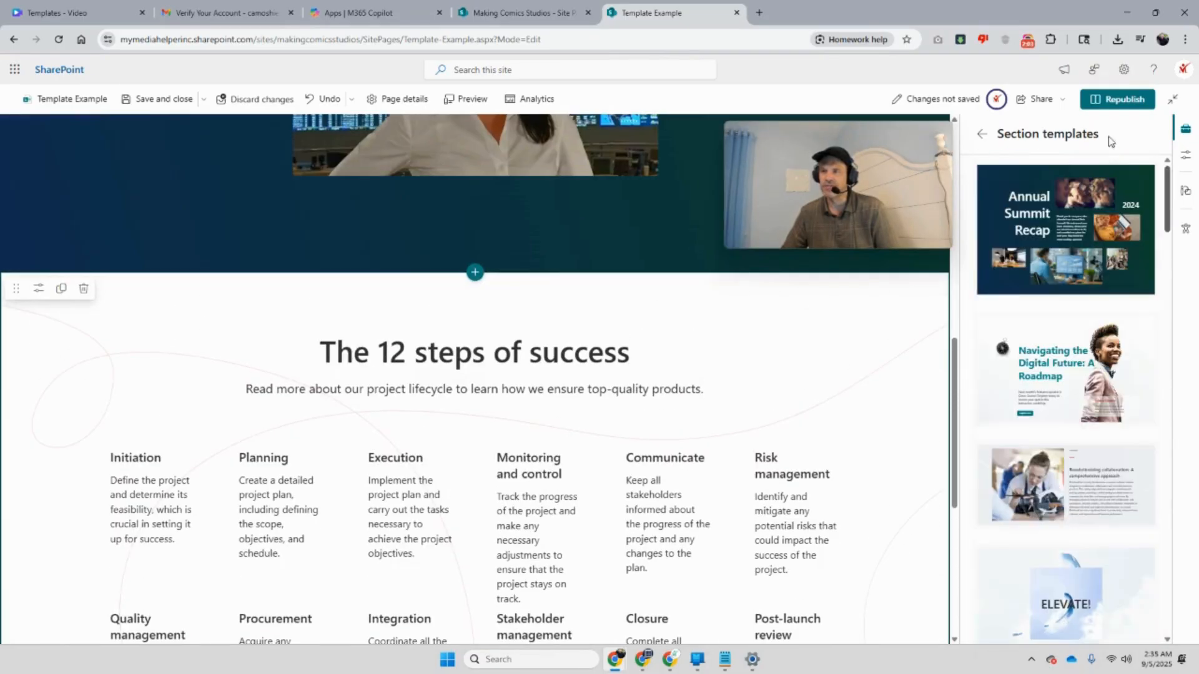
{"action": "left_click", "coordinate": [982, 134]}
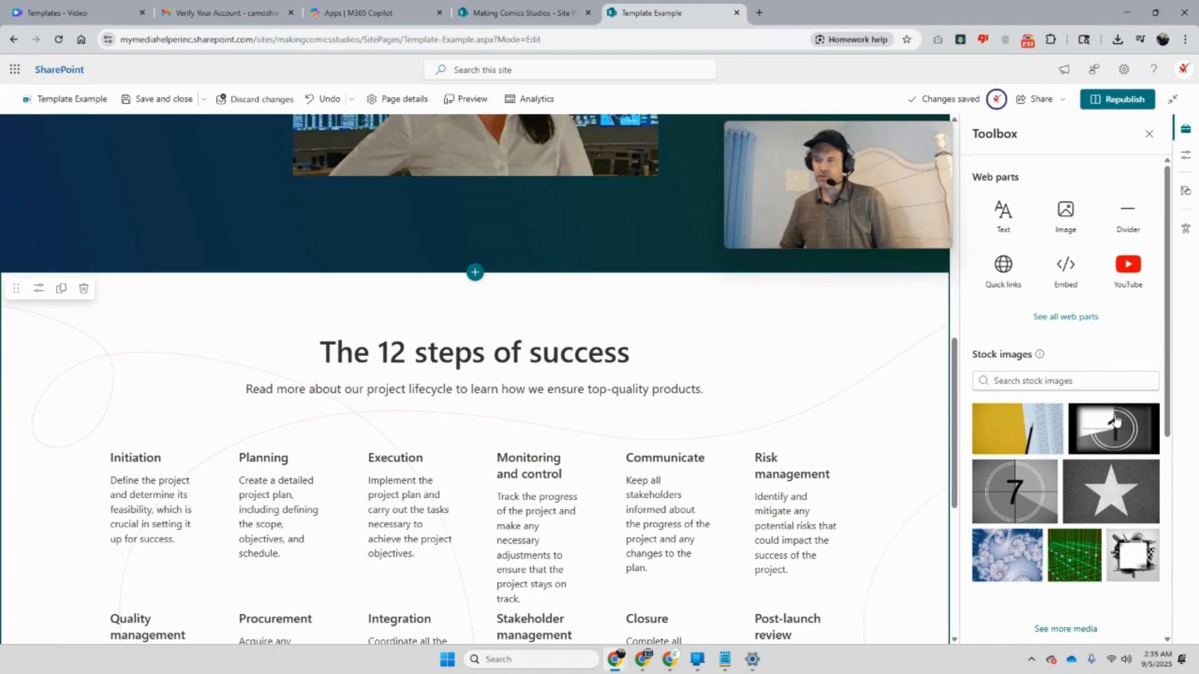
{"action": "scroll", "coordinate": [1101, 416], "scroll_direction": "down", "scroll_amount": 5}
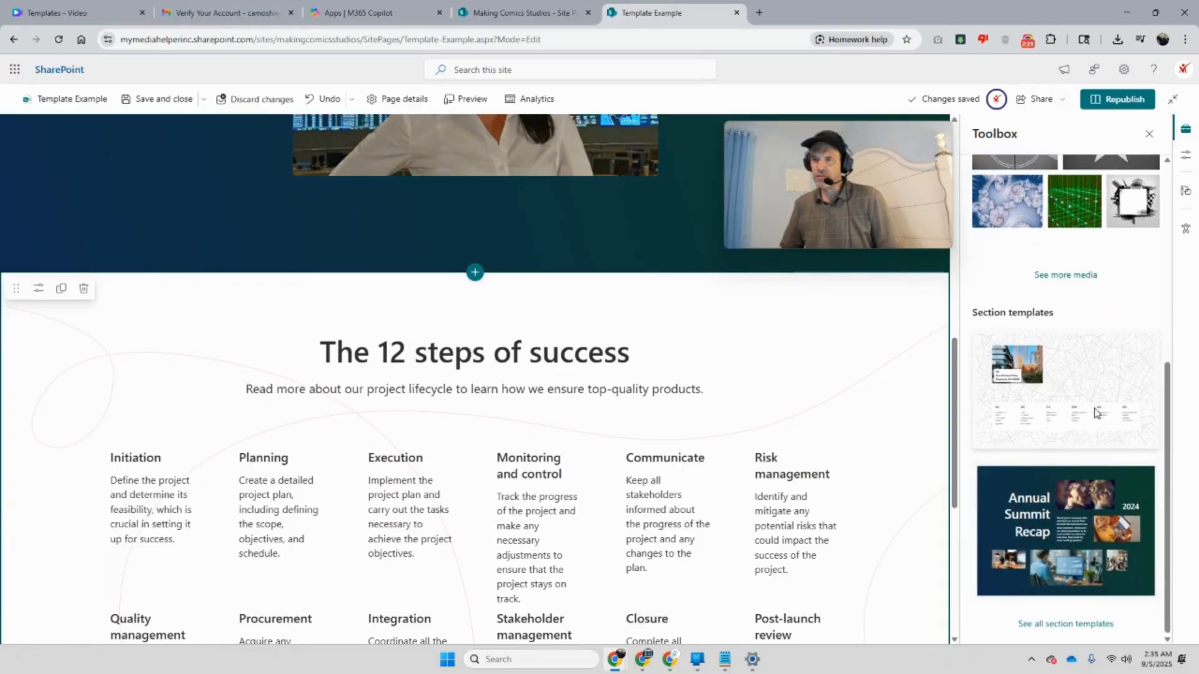
Replace the description under "Monitoring and control" with placeholder text made of a long run of the letter g
{"action": "left_click", "coordinate": [556, 537]}
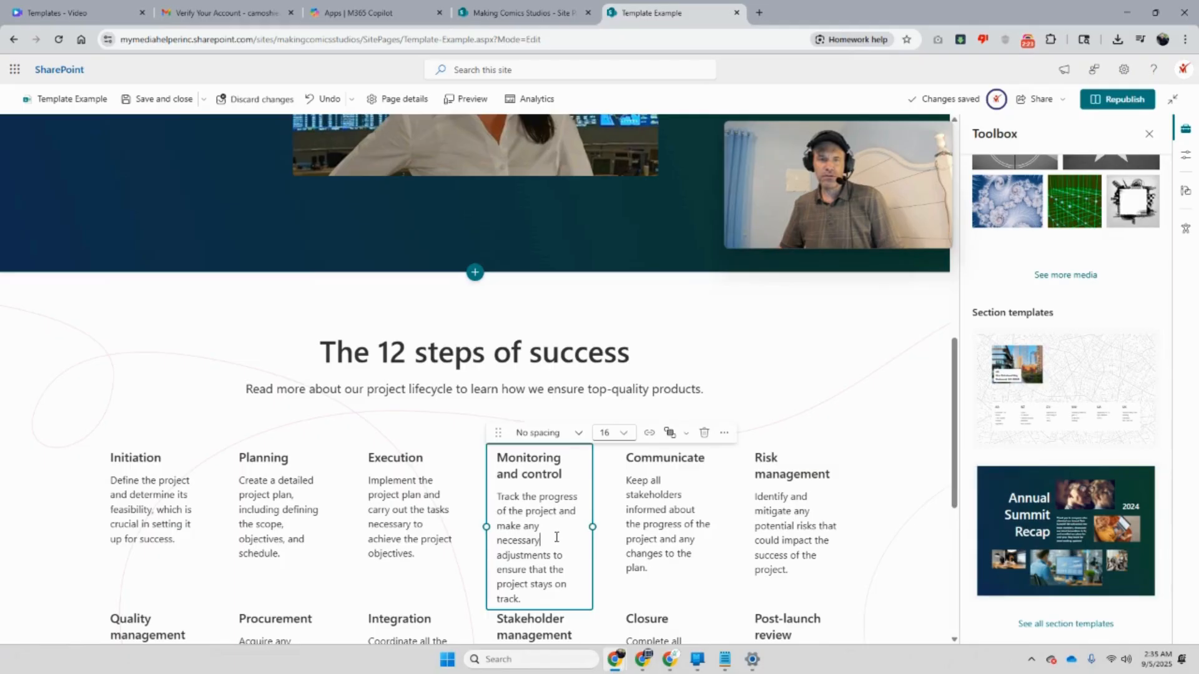
{"action": "left_click_drag", "start_coordinate": [537, 604], "coordinate": [488, 502]}
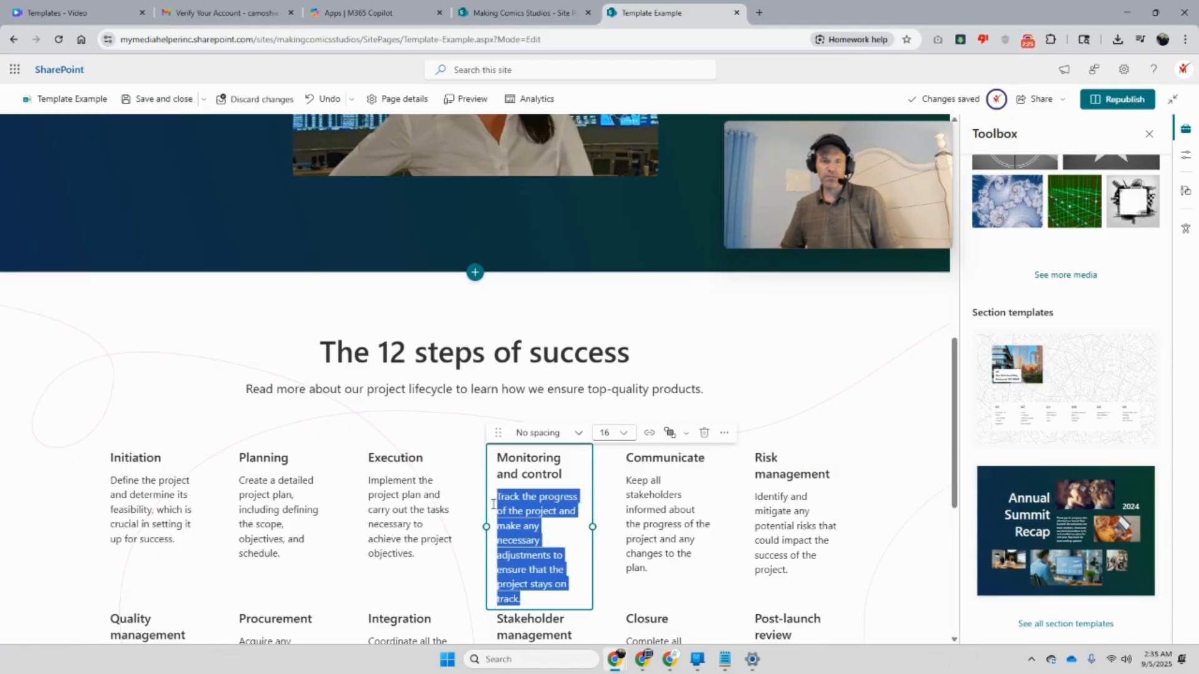
{"action": "type", "text": "gggggggg"}
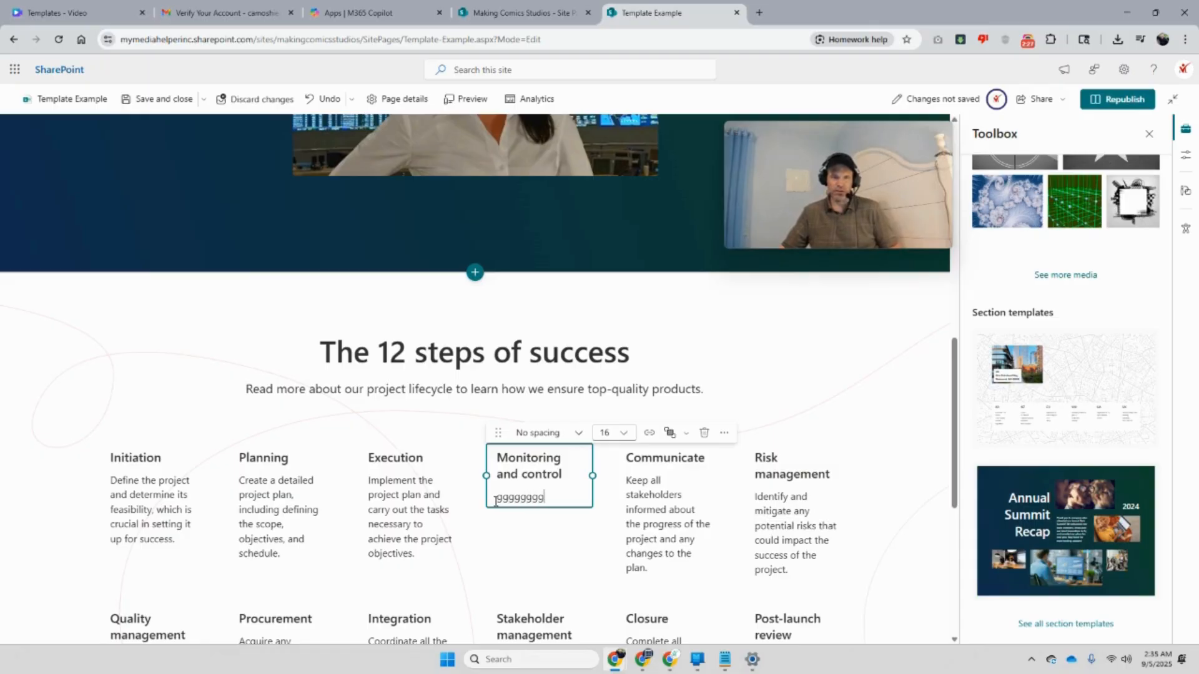
{"action": "type", "text": "ggggggggggg"}
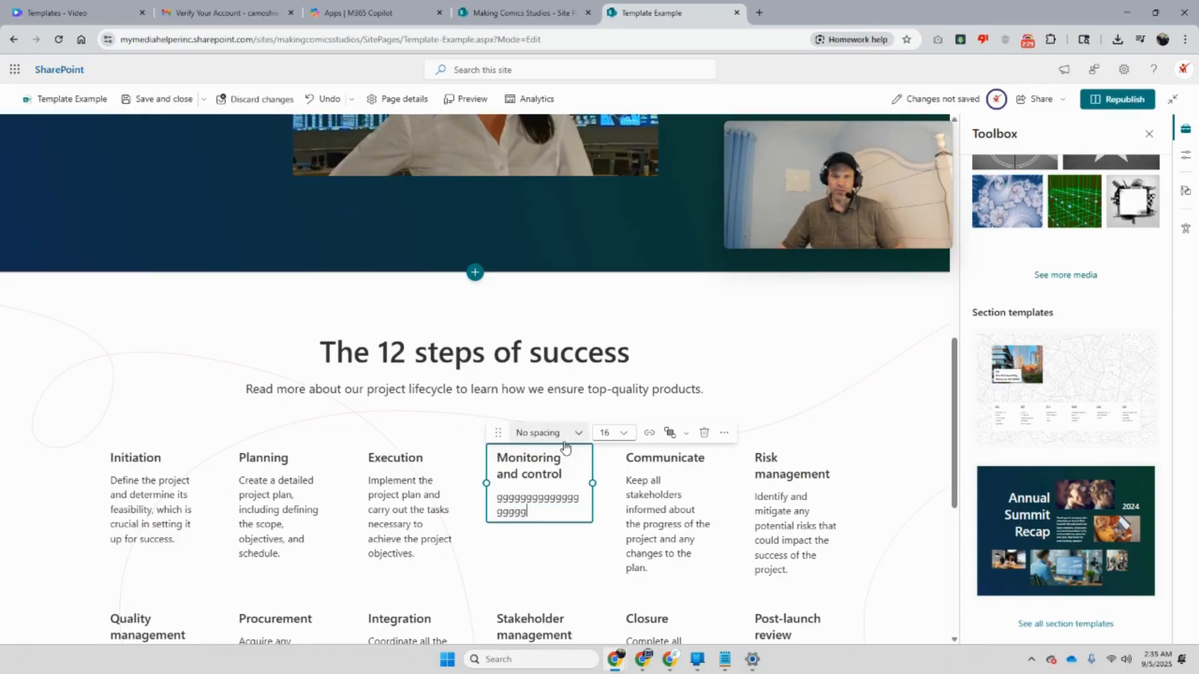
Try the Pull quote paragraph style on the placeholder text, and switch it to Monospaced
{"action": "left_click", "coordinate": [577, 434]}
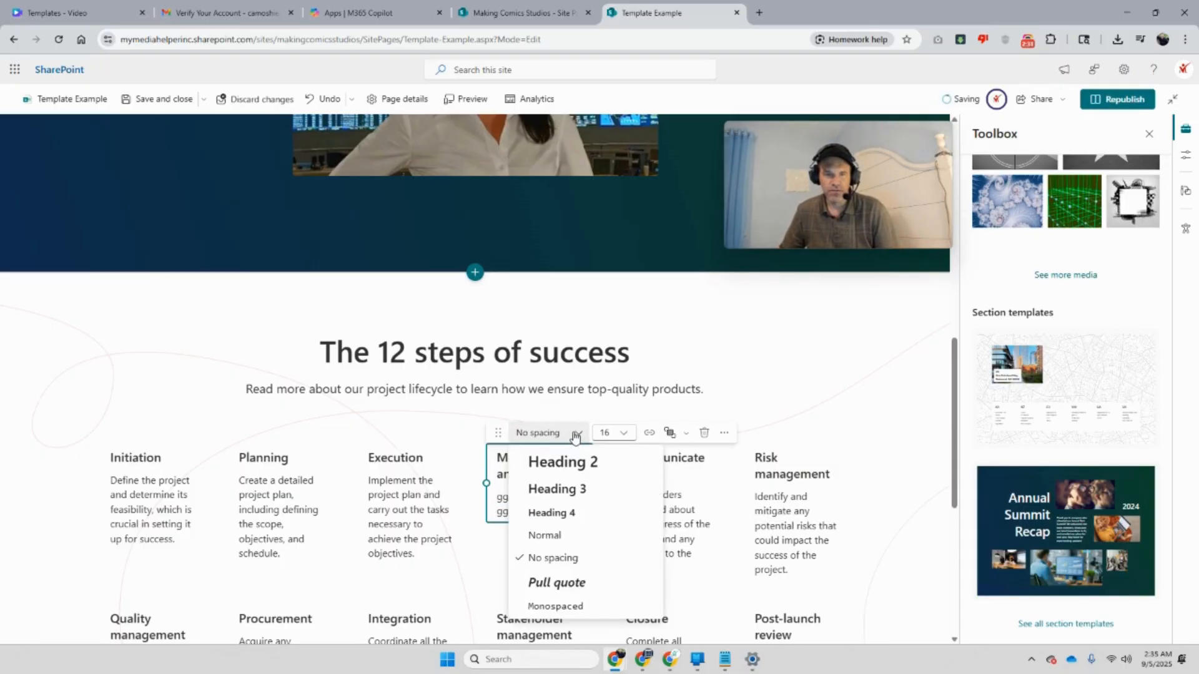
{"action": "left_click", "coordinate": [592, 580]}
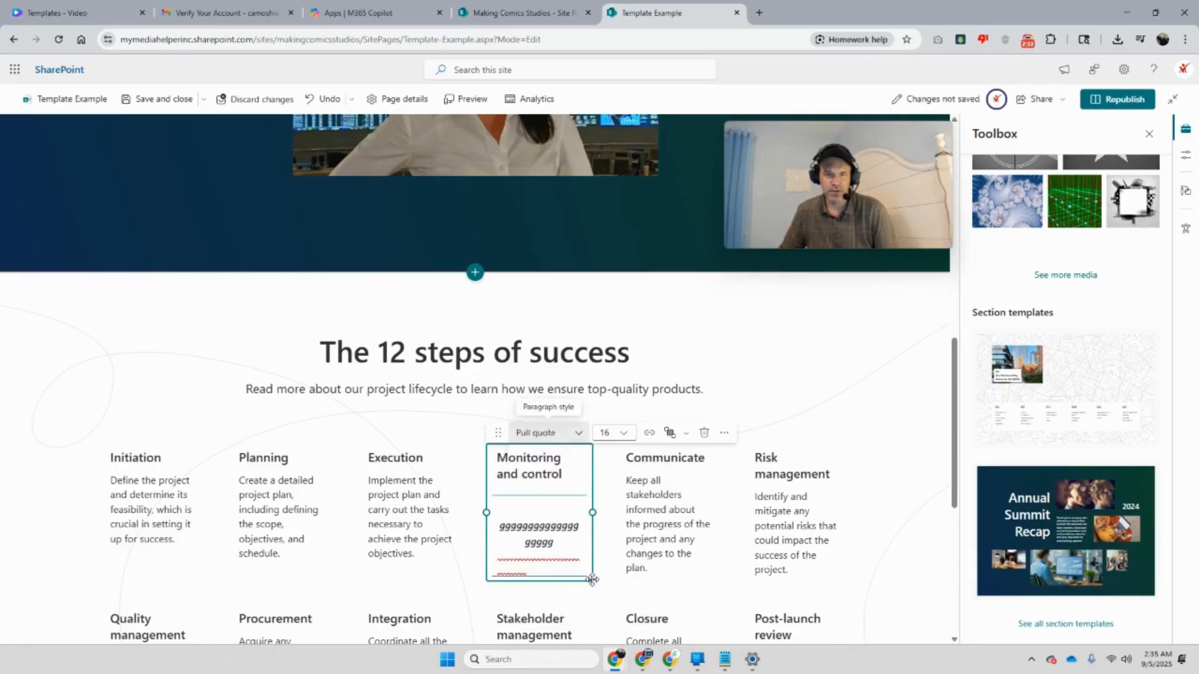
{"action": "left_click", "coordinate": [579, 433]}
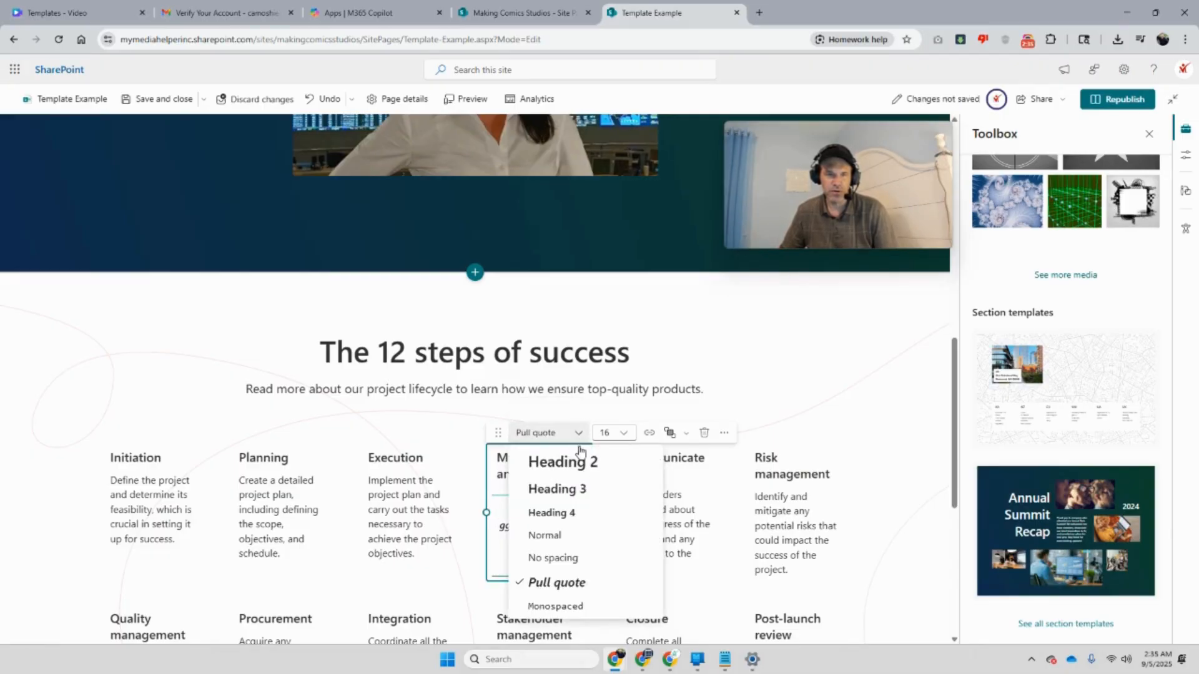
{"action": "left_click", "coordinate": [581, 606]}
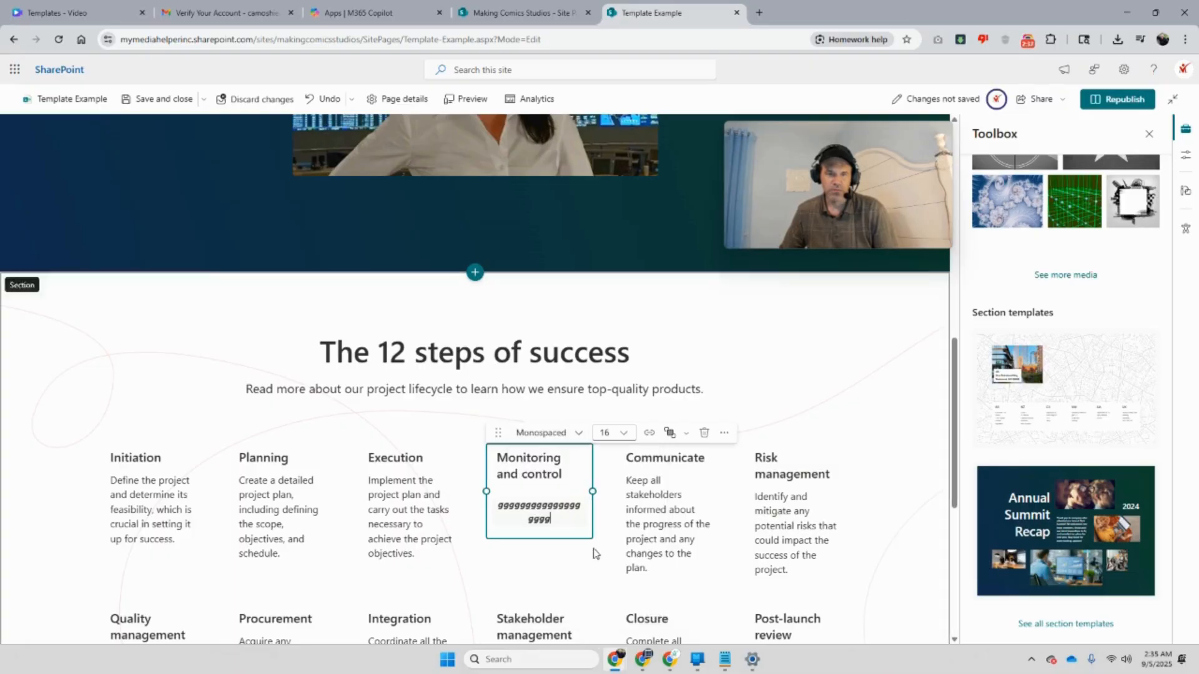
Try the Pull quote paragraph format on the placeholder text under "Monitoring and control", and undo it
{"action": "left_click", "coordinate": [579, 435]}
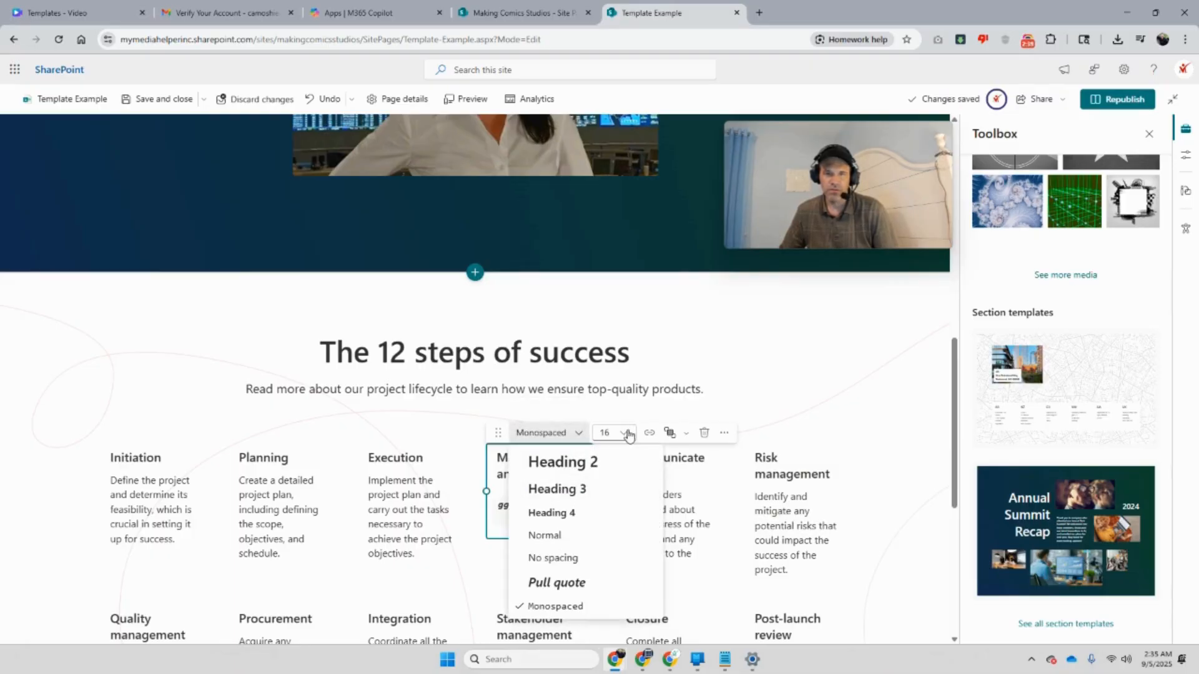
{"action": "left_click", "coordinate": [723, 433]}
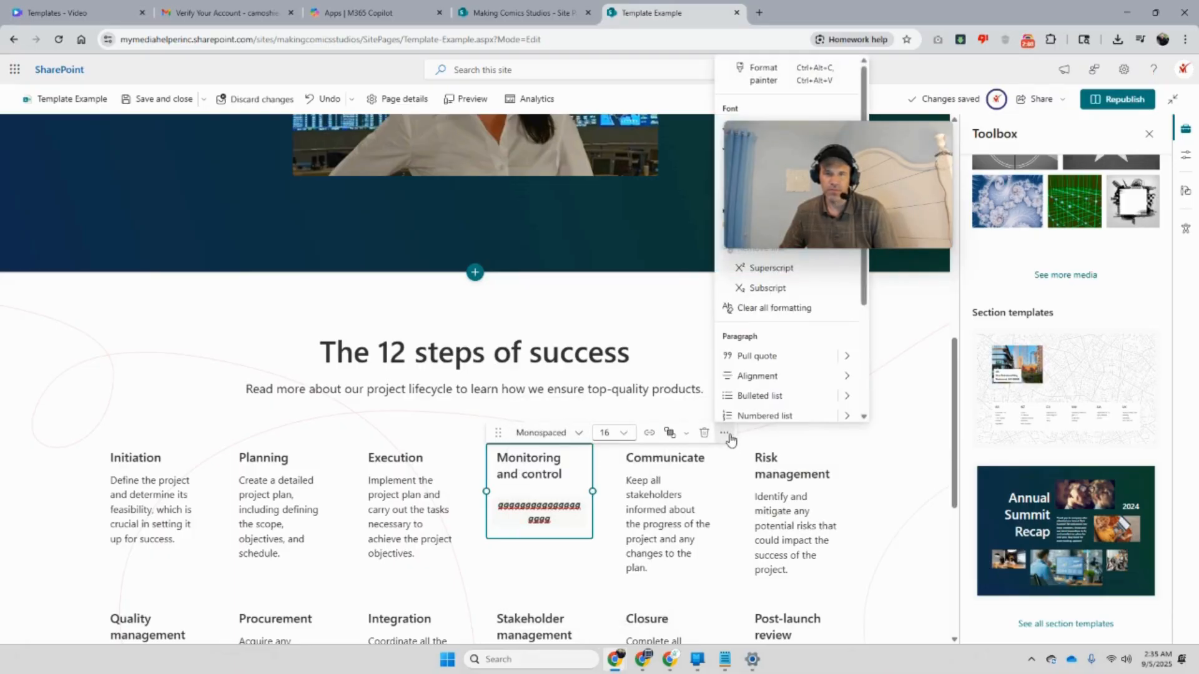
{"action": "left_click", "coordinate": [826, 365]}
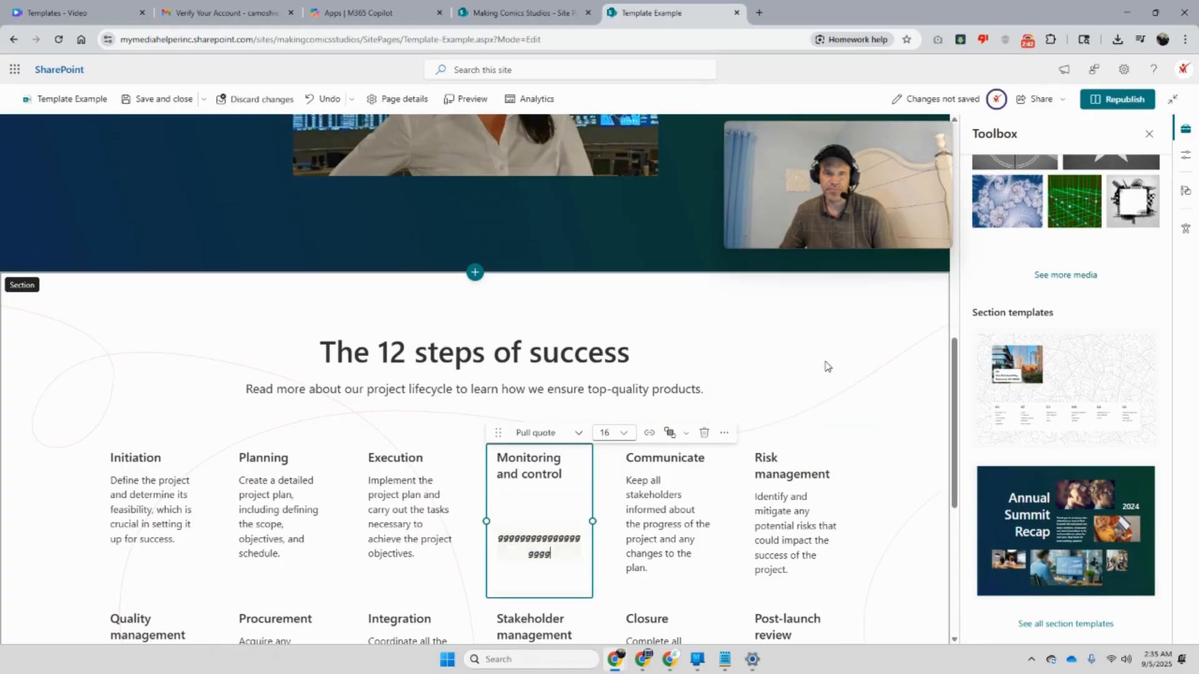
{"action": "left_click", "coordinate": [724, 433]}
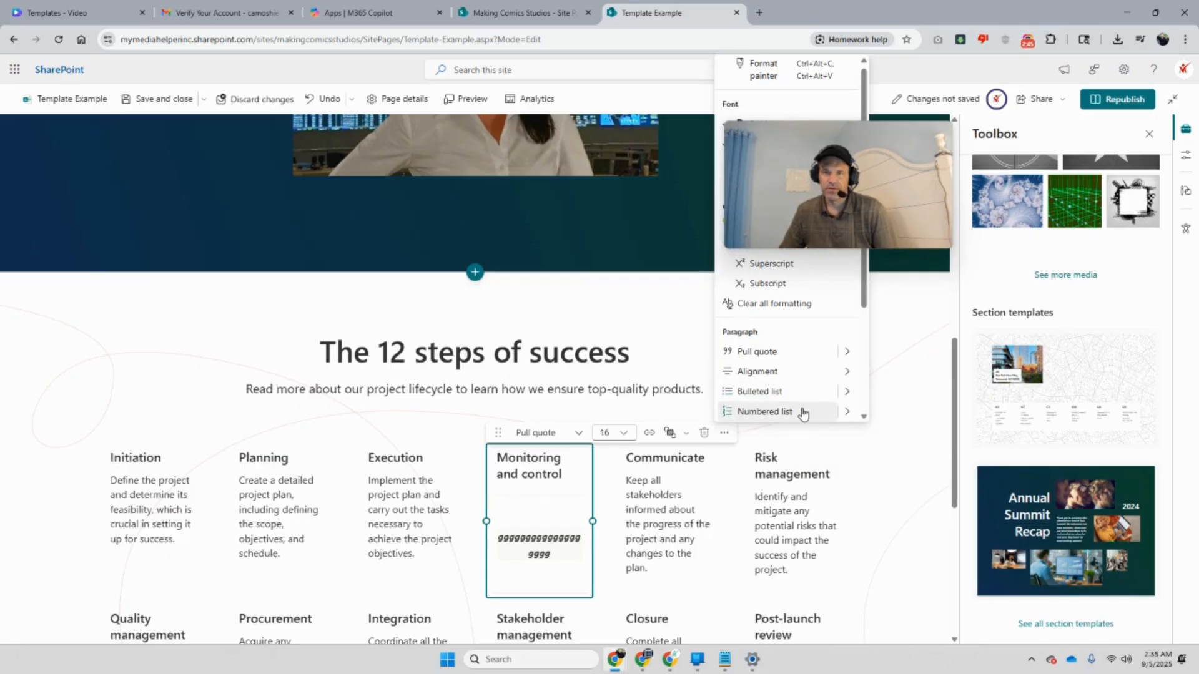
{"action": "key", "text": "Escape"}
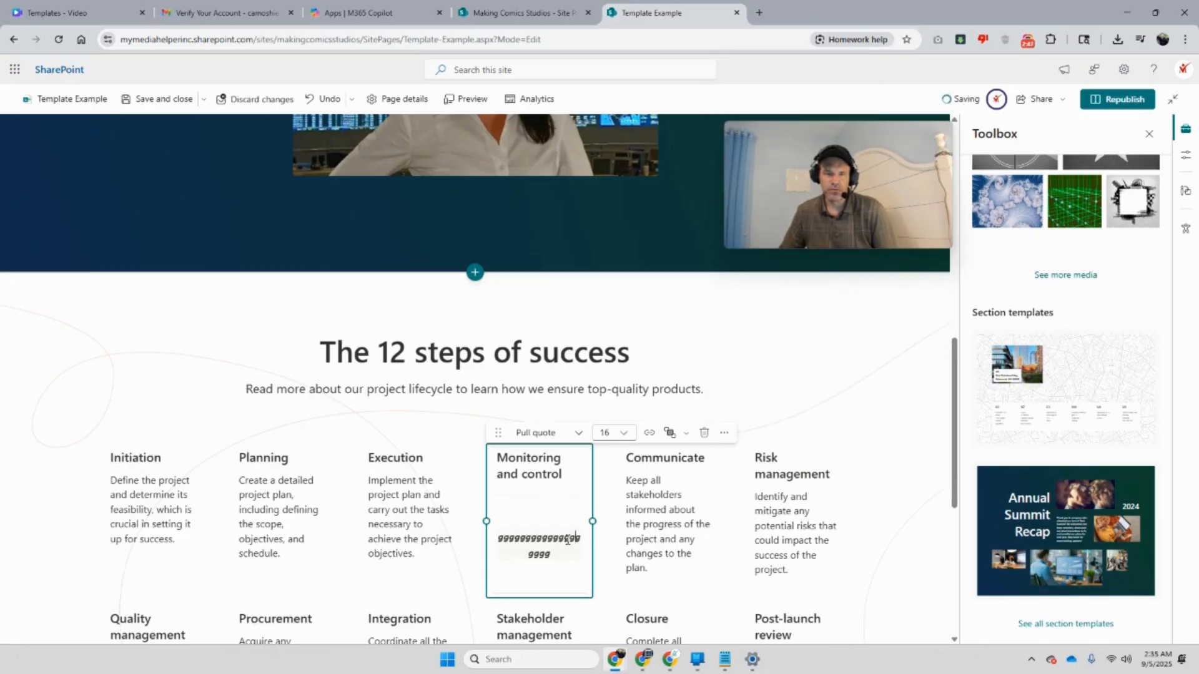
{"action": "left_click", "coordinate": [317, 101]}
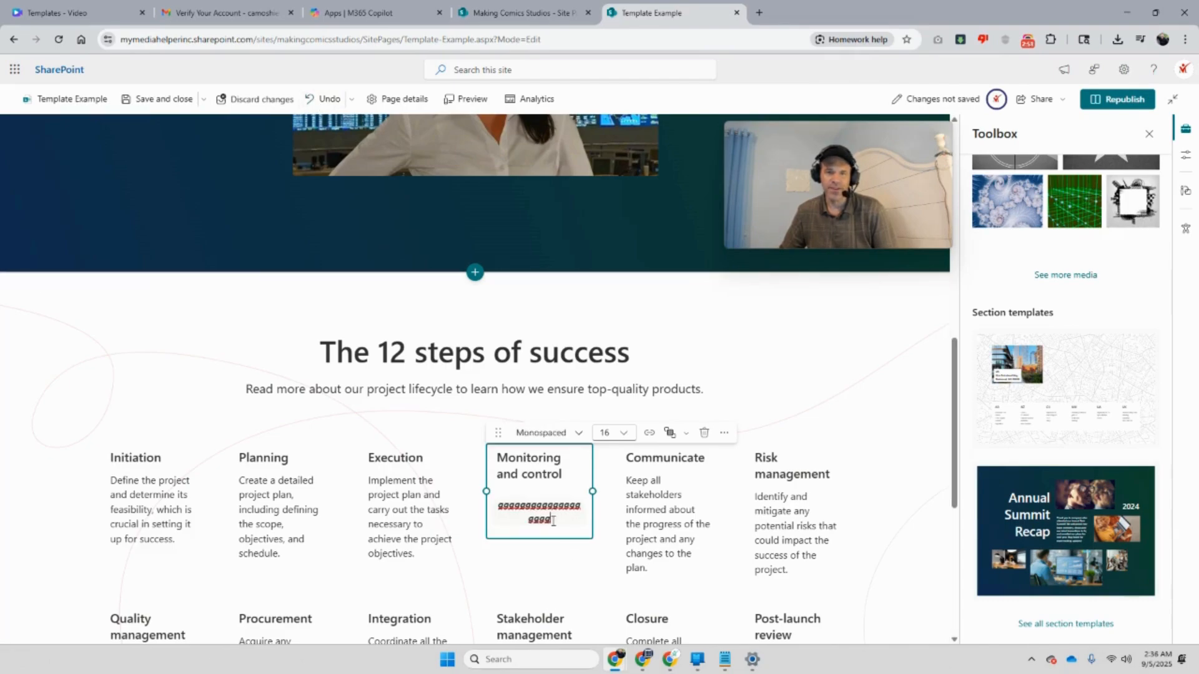
Highlight all the placeholder text under "Monitoring and control" in yellow, and leave that text block
{"action": "left_click_drag", "start_coordinate": [552, 521], "coordinate": [493, 505]}
{"action": "left_click", "coordinate": [724, 434]}
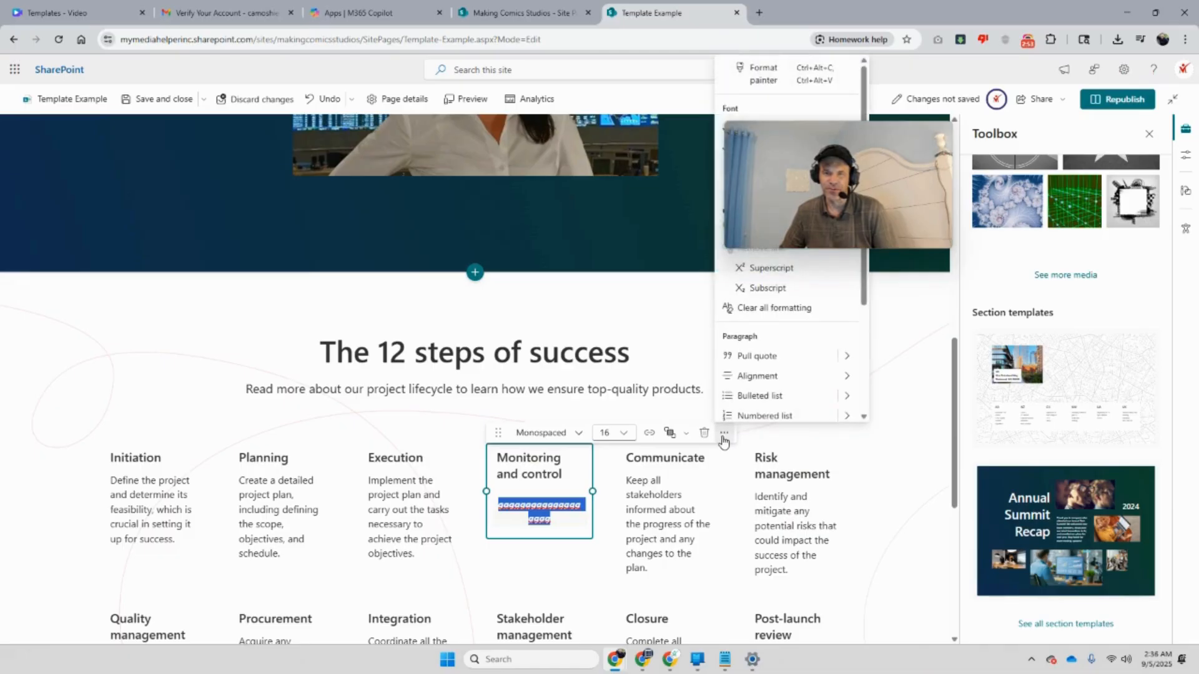
{"action": "mouse_move", "coordinate": [862, 147]}
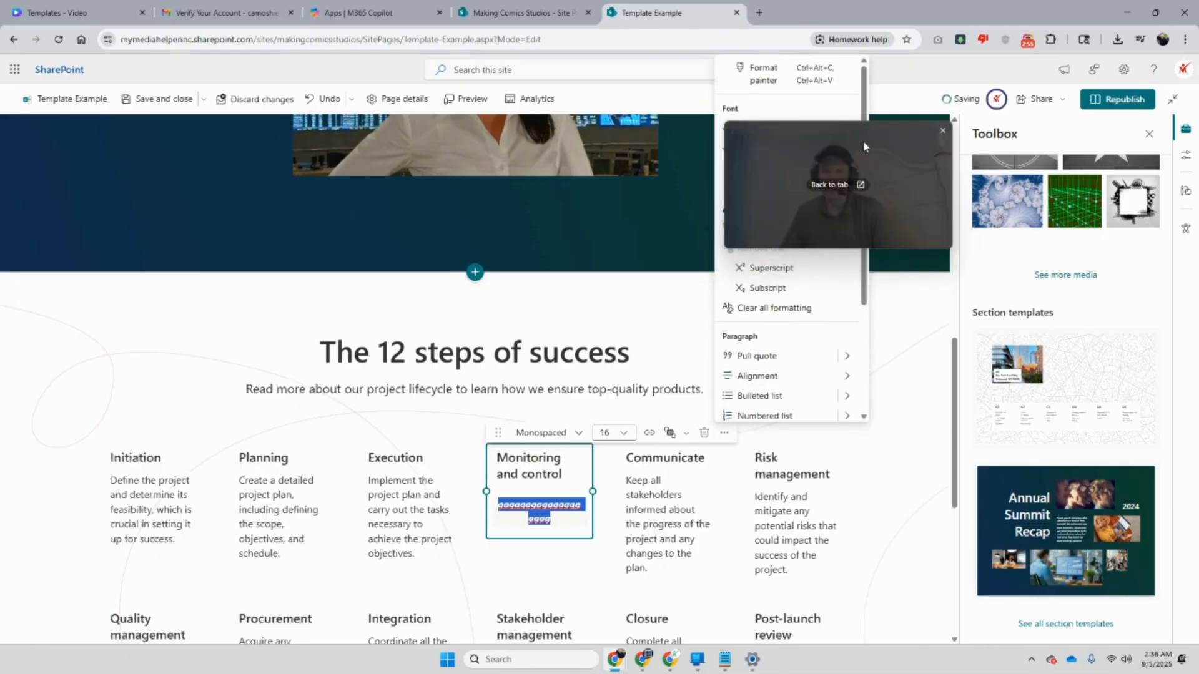
{"action": "left_click_drag", "start_coordinate": [863, 146], "coordinate": [1065, 468]}
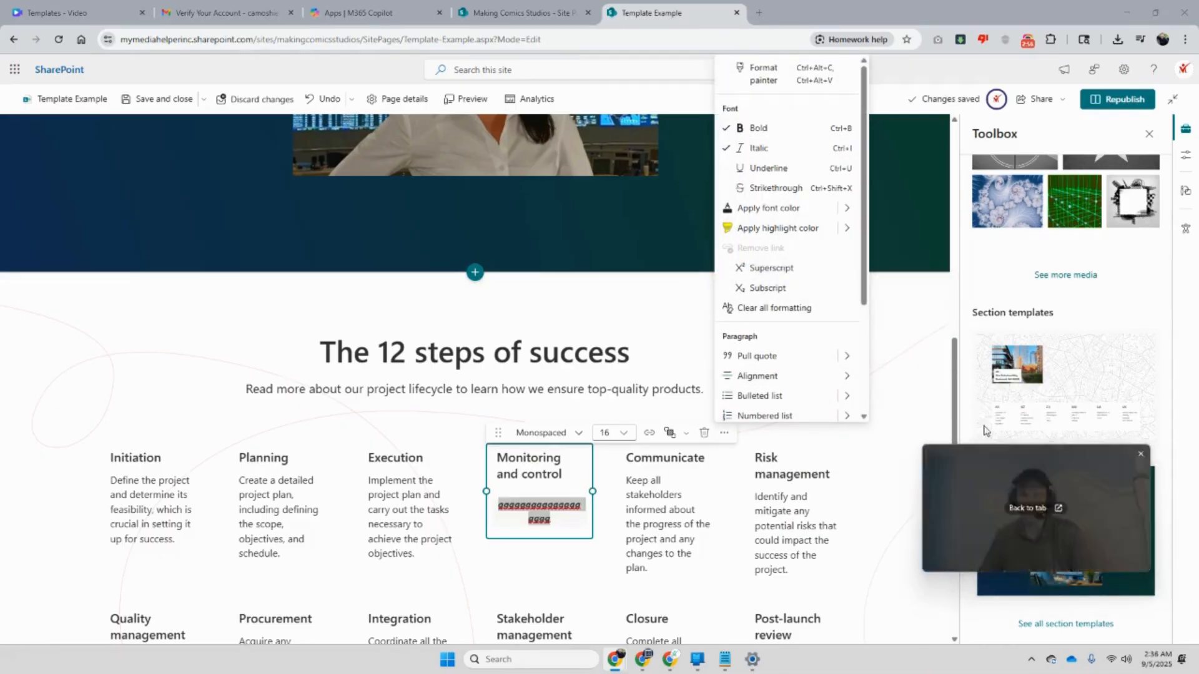
{"action": "left_click", "coordinate": [776, 230]}
{"action": "left_click", "coordinate": [506, 570]}
{"action": "mouse_move", "coordinate": [976, 485]}
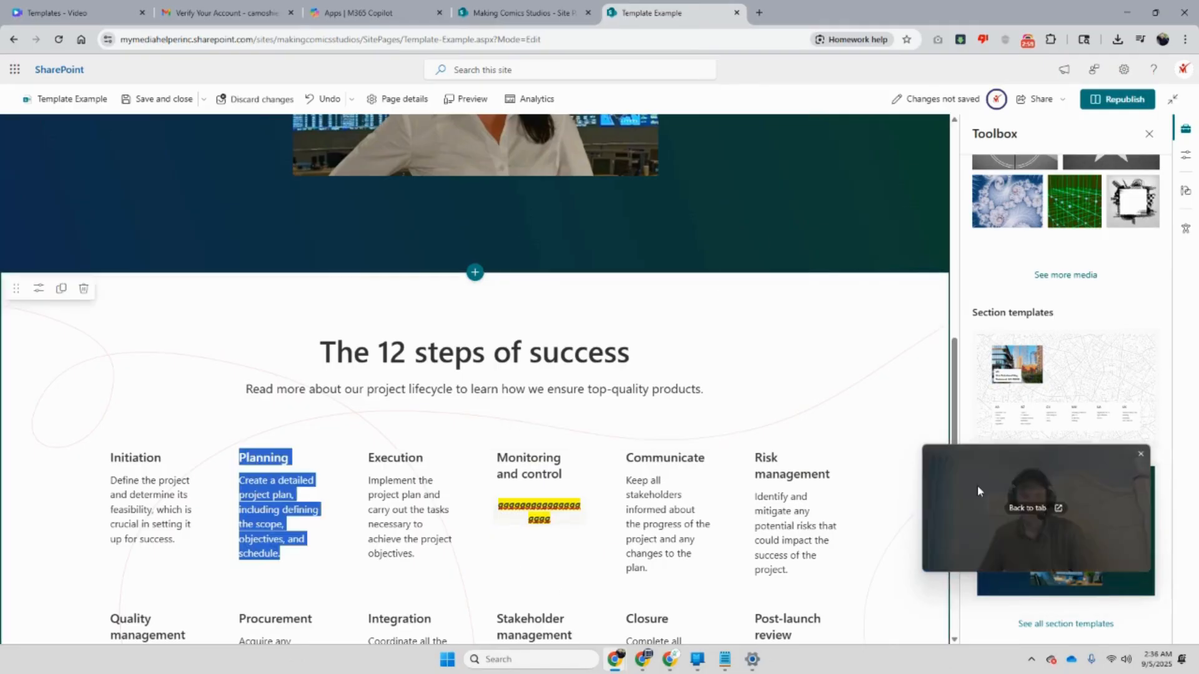
{"action": "left_click", "coordinate": [688, 509]}
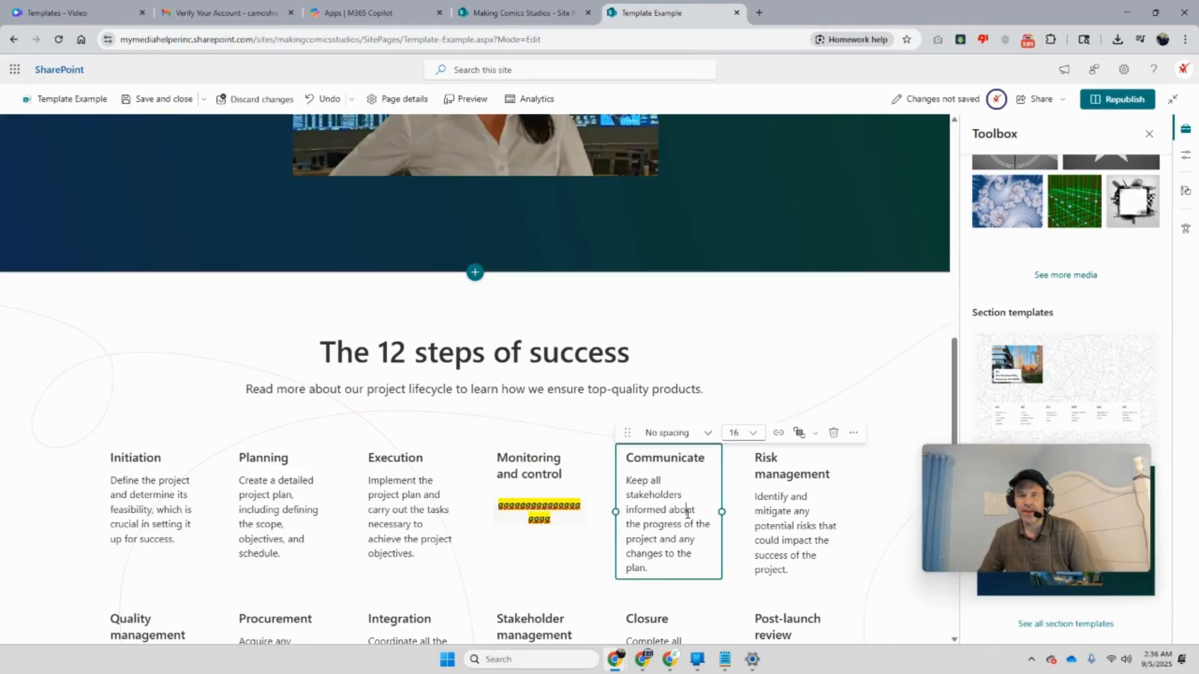
Return from the section templates in the Toolbox to the web parts and stock images
{"action": "left_click_drag", "start_coordinate": [1057, 548], "coordinate": [796, 413]}
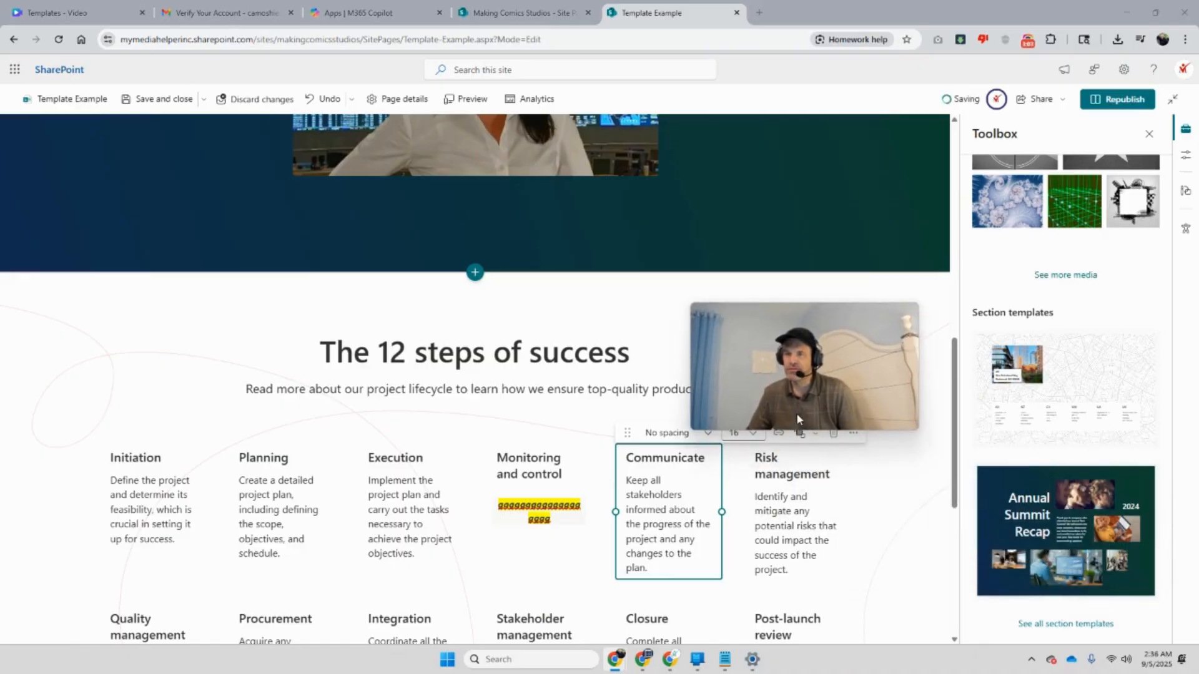
{"action": "left_click", "coordinate": [809, 503]}
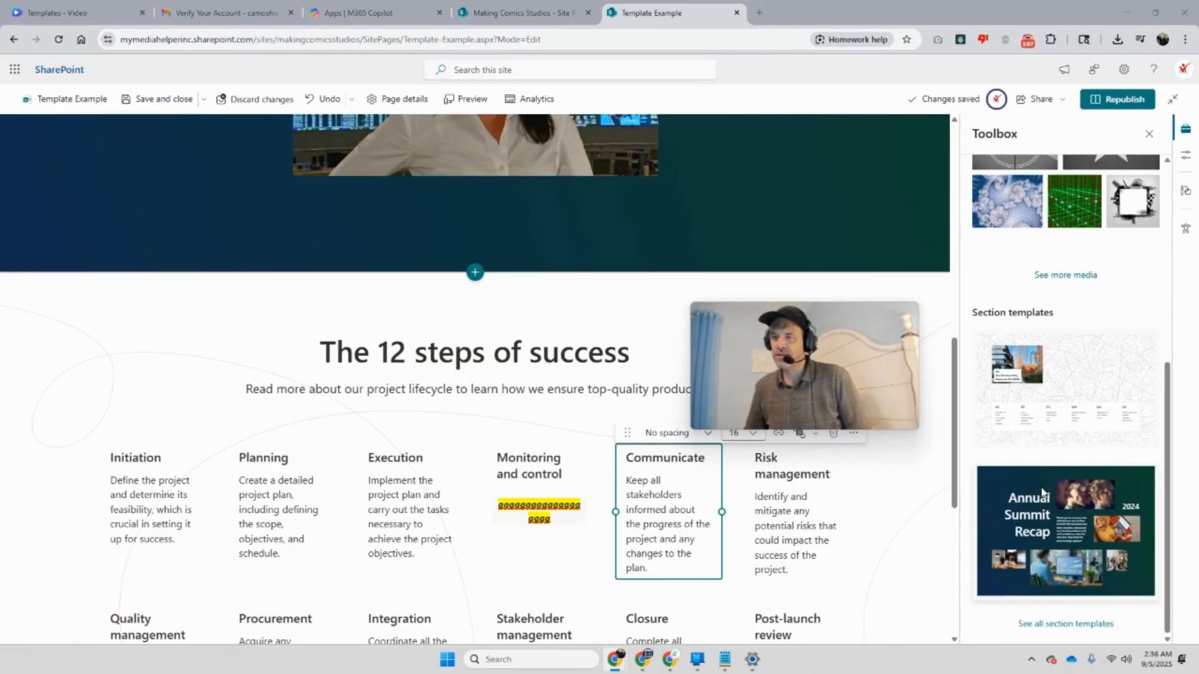
{"action": "scroll", "coordinate": [1031, 497], "scroll_direction": "up", "scroll_amount": 2}
{"action": "scroll", "coordinate": [1032, 498], "scroll_direction": "up", "scroll_amount": 3}
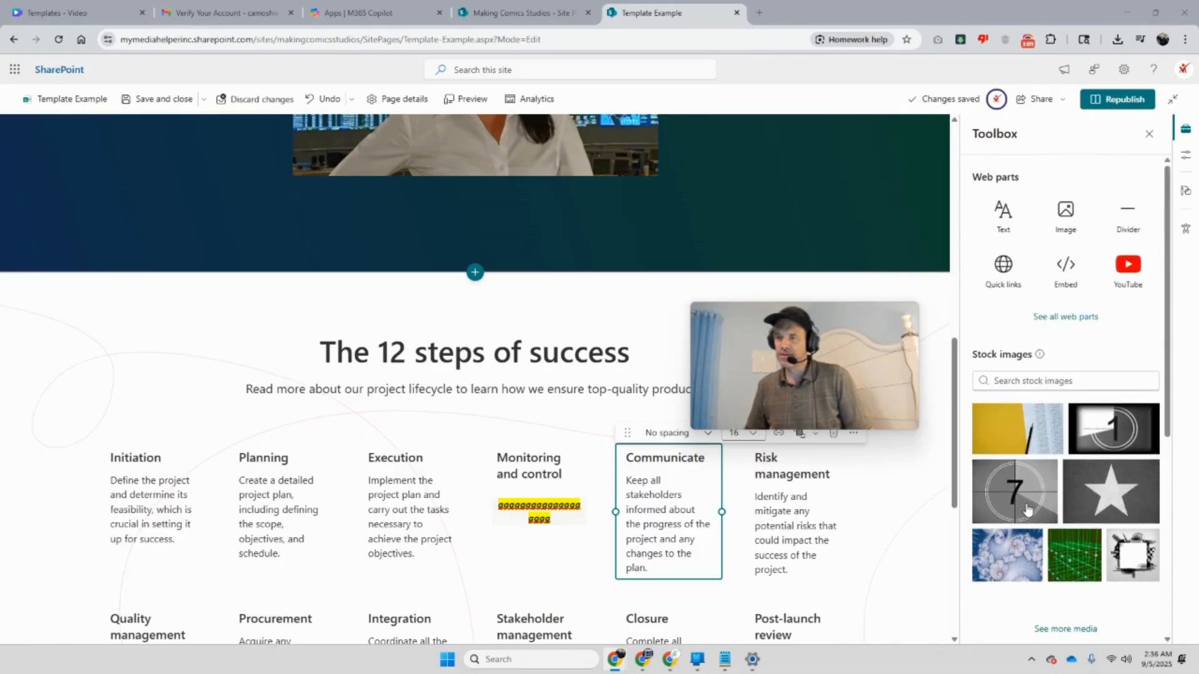